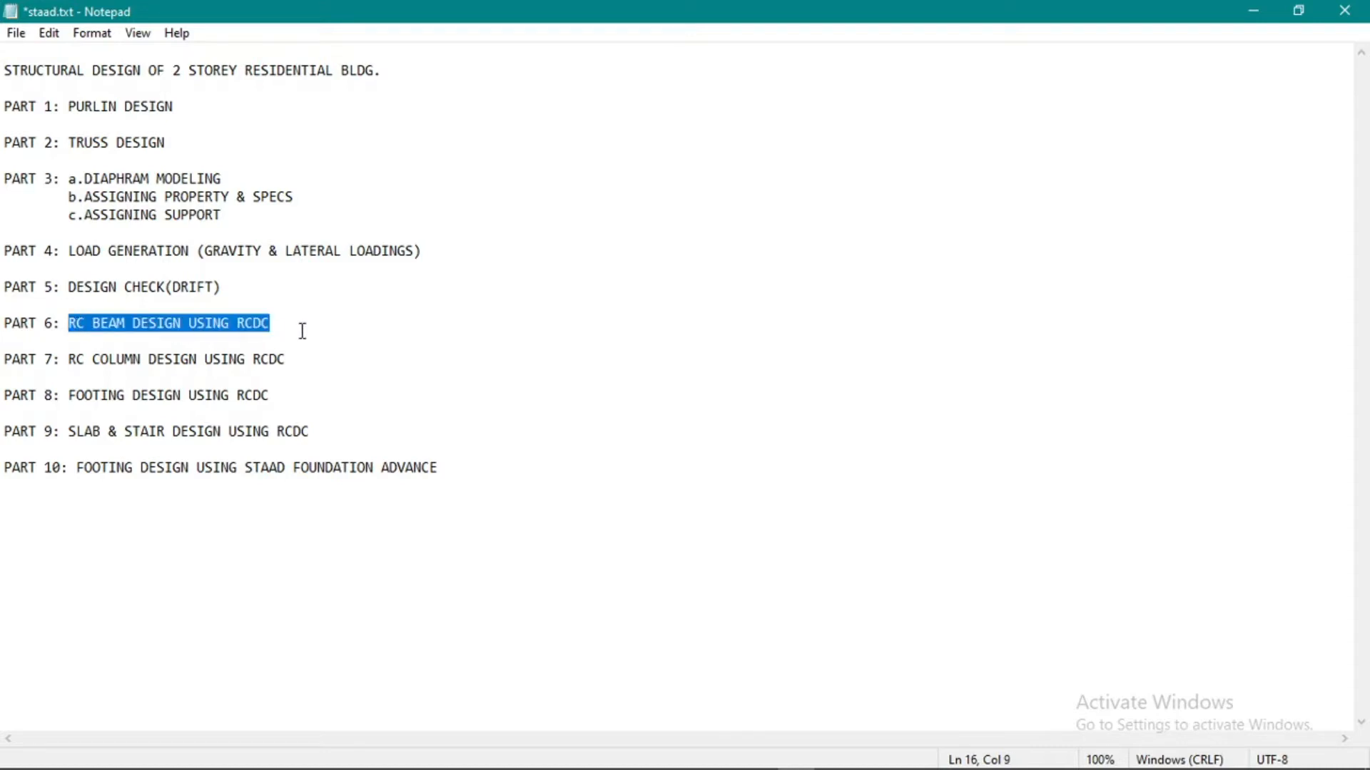
Switch to RCDC and name the new project 2 STOREY RESIDENTIAL BLDG.
{"action": "left_click", "coordinate": [298, 323]}
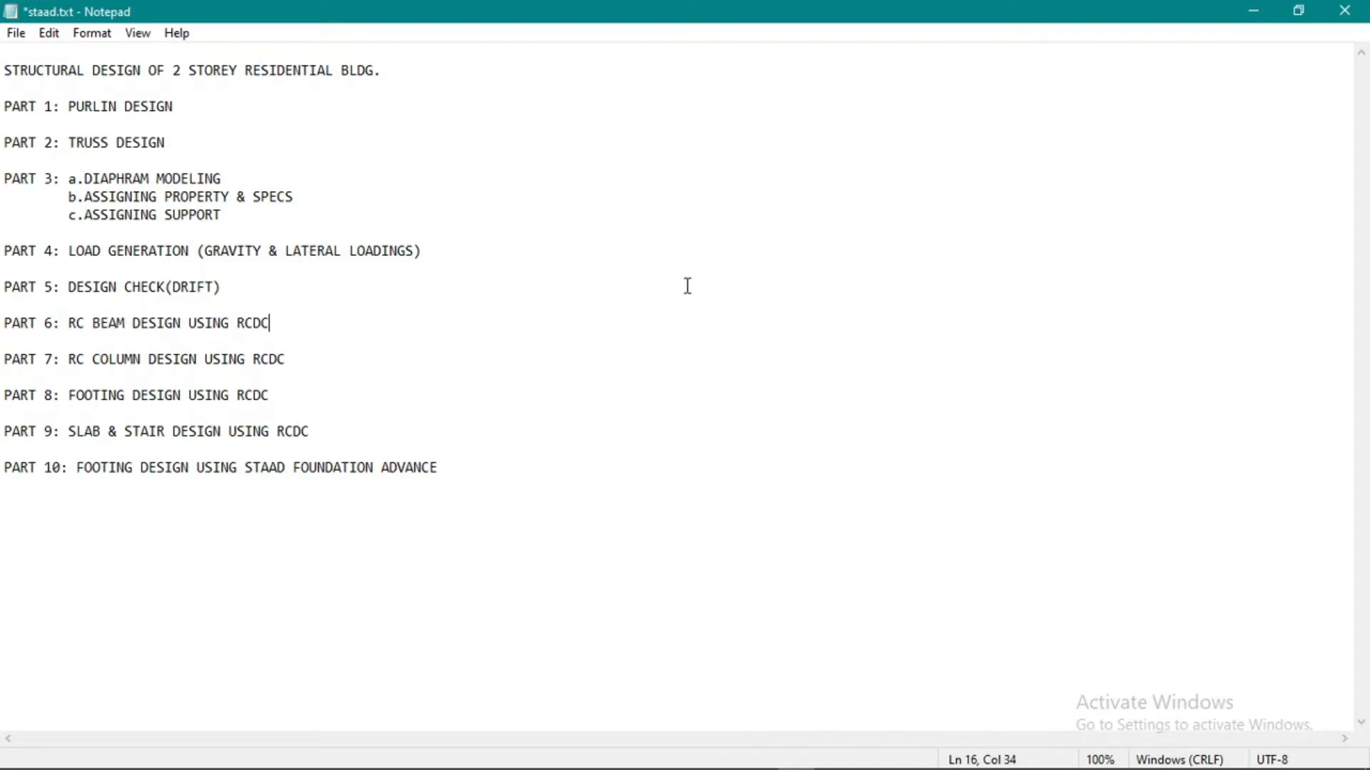
{"action": "left_click", "coordinate": [648, 765]}
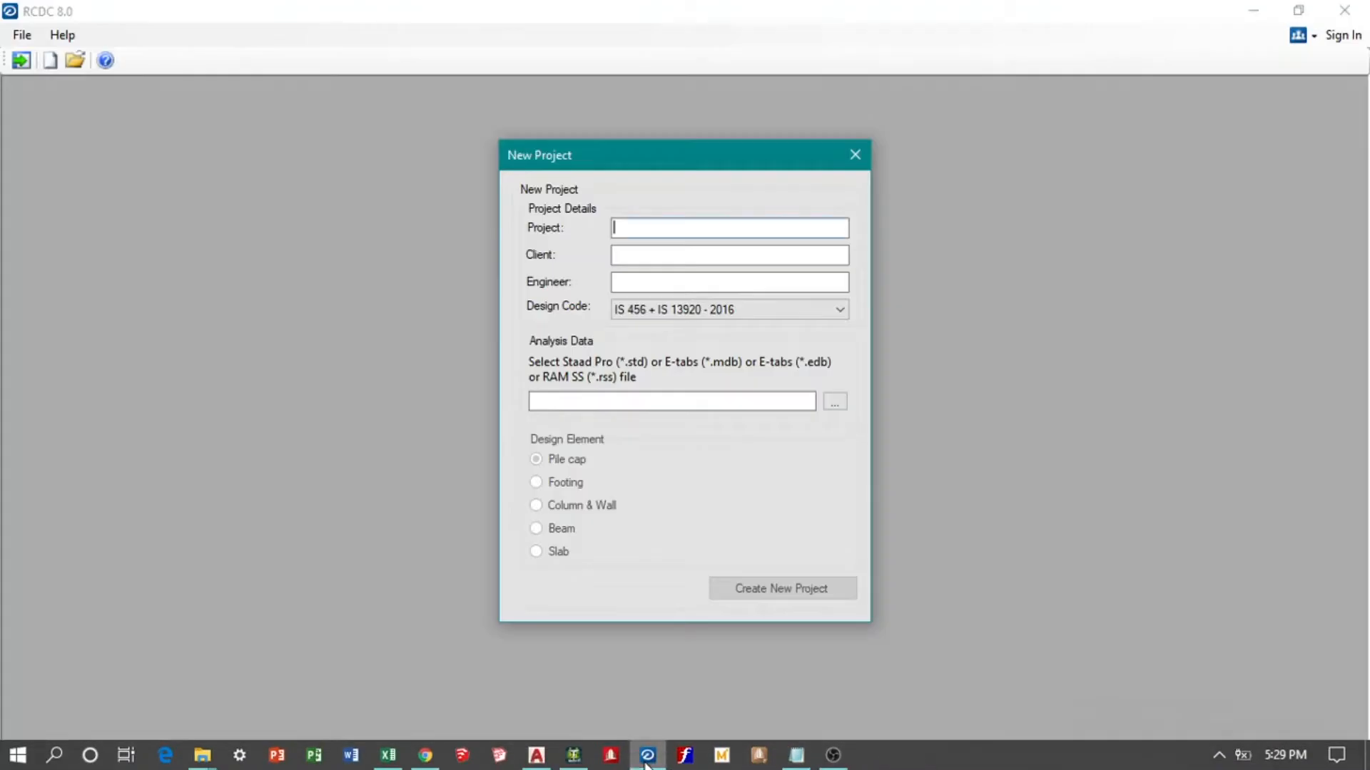
{"action": "left_click", "coordinate": [393, 348]}
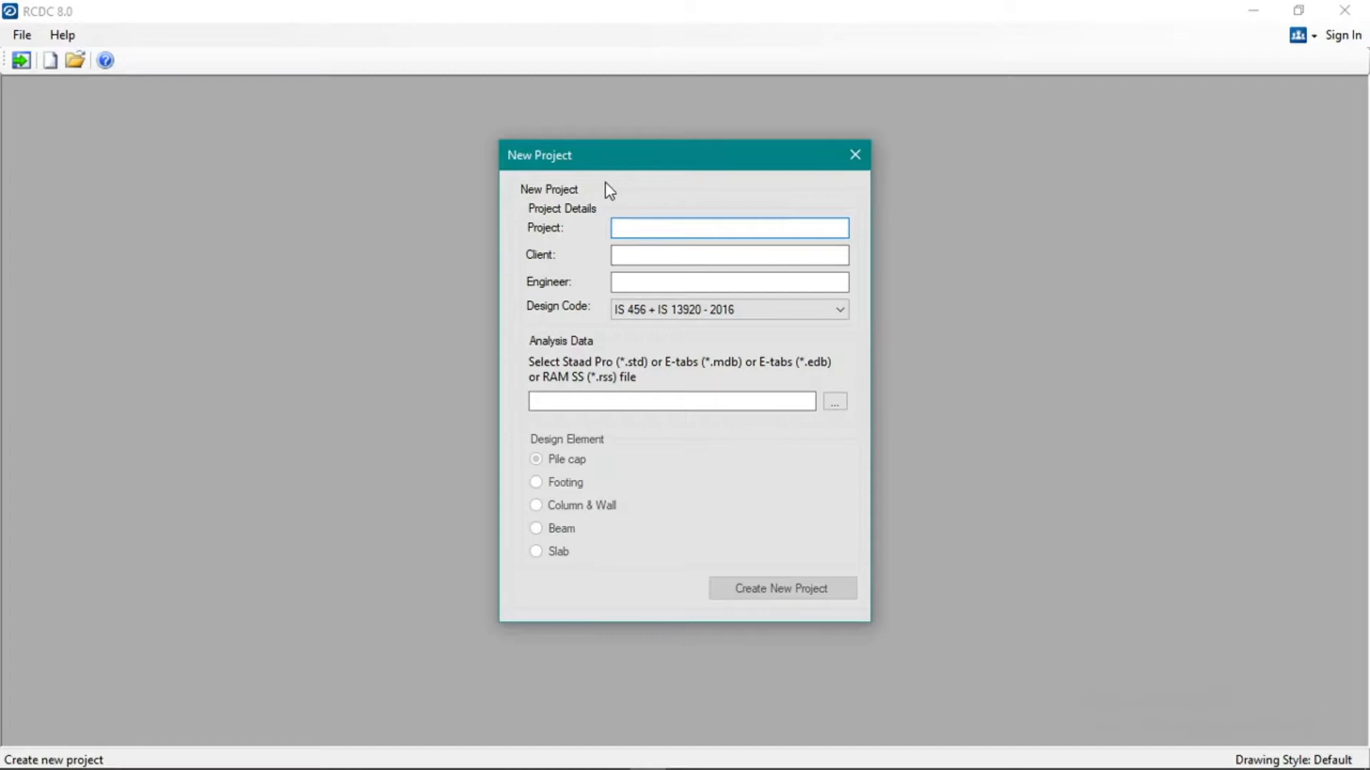
{"action": "left_click_drag", "start_coordinate": [702, 168], "coordinate": [716, 161]}
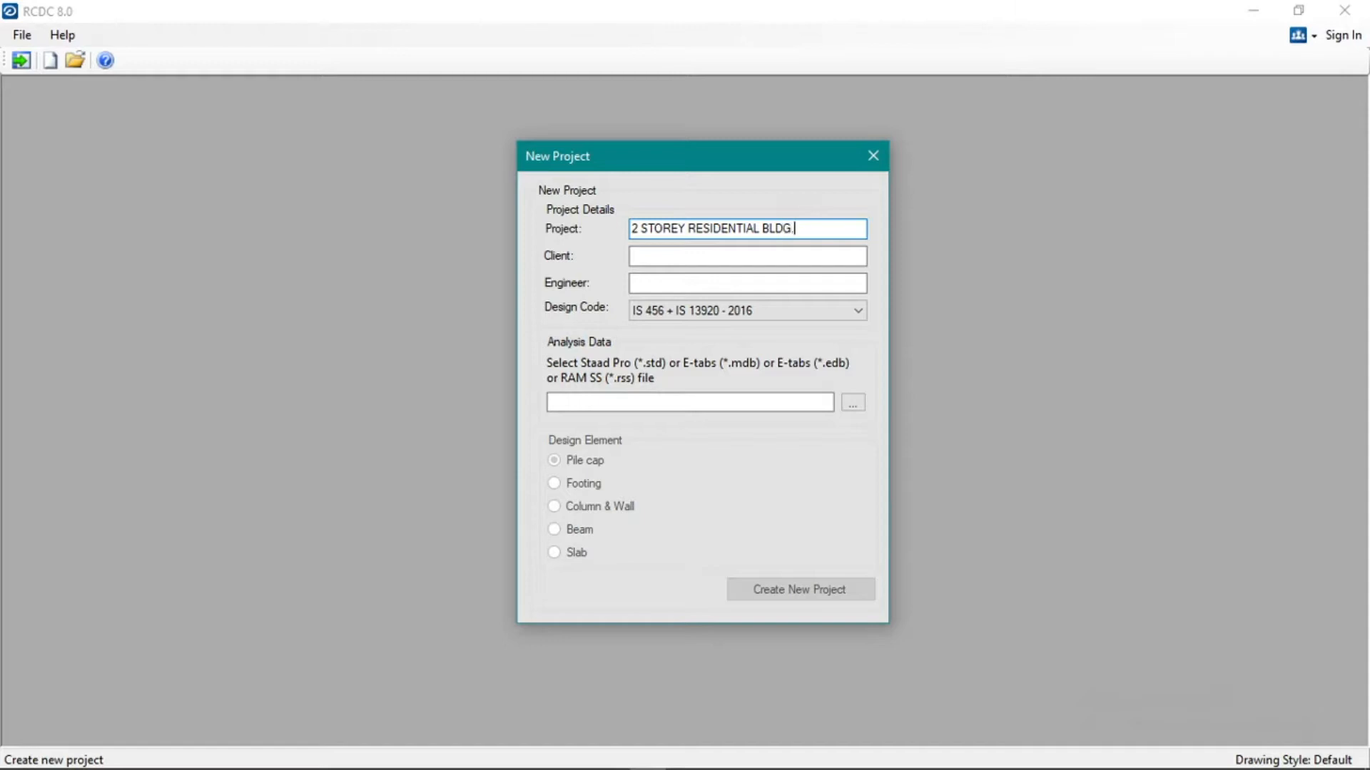
Fill in the new project's client and engineer, and set the design code to ACI 318M - 2014.
{"action": "key", "text": "Tab"}
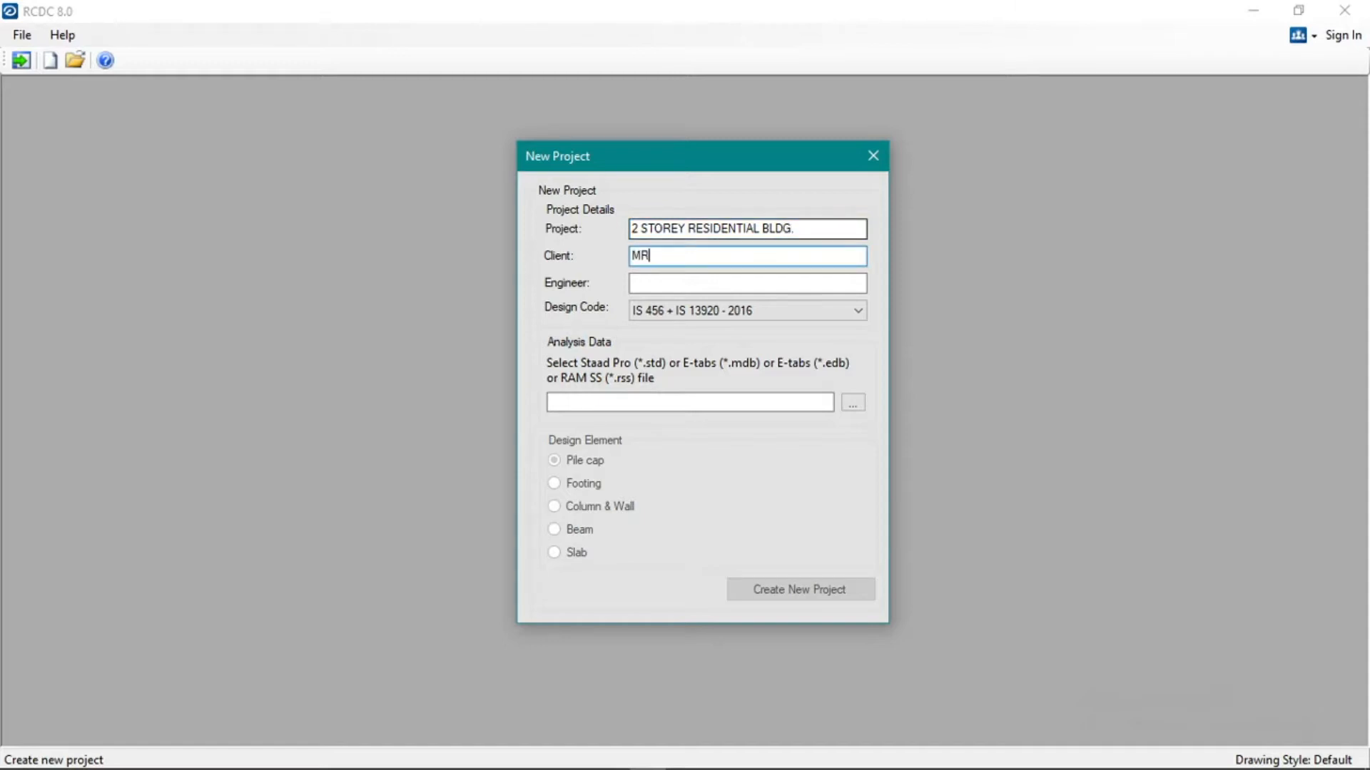
{"action": "key", "text": "Tab"}
{"action": "key", "text": "Down"}
{"action": "key", "text": "Down"}
{"action": "key", "text": "Down"}
{"action": "key", "text": "Down"}
{"action": "key", "text": "Down"}
{"action": "key", "text": "Up"}
{"action": "key", "text": "Up"}
{"action": "key", "text": "Up"}
{"action": "key", "text": "Down"}
{"action": "key", "text": "Up"}
Try to load 2_storey.std from the SOG folder as the project's analysis data.
{"action": "key", "text": "Tab"}
{"action": "key", "text": "Return"}
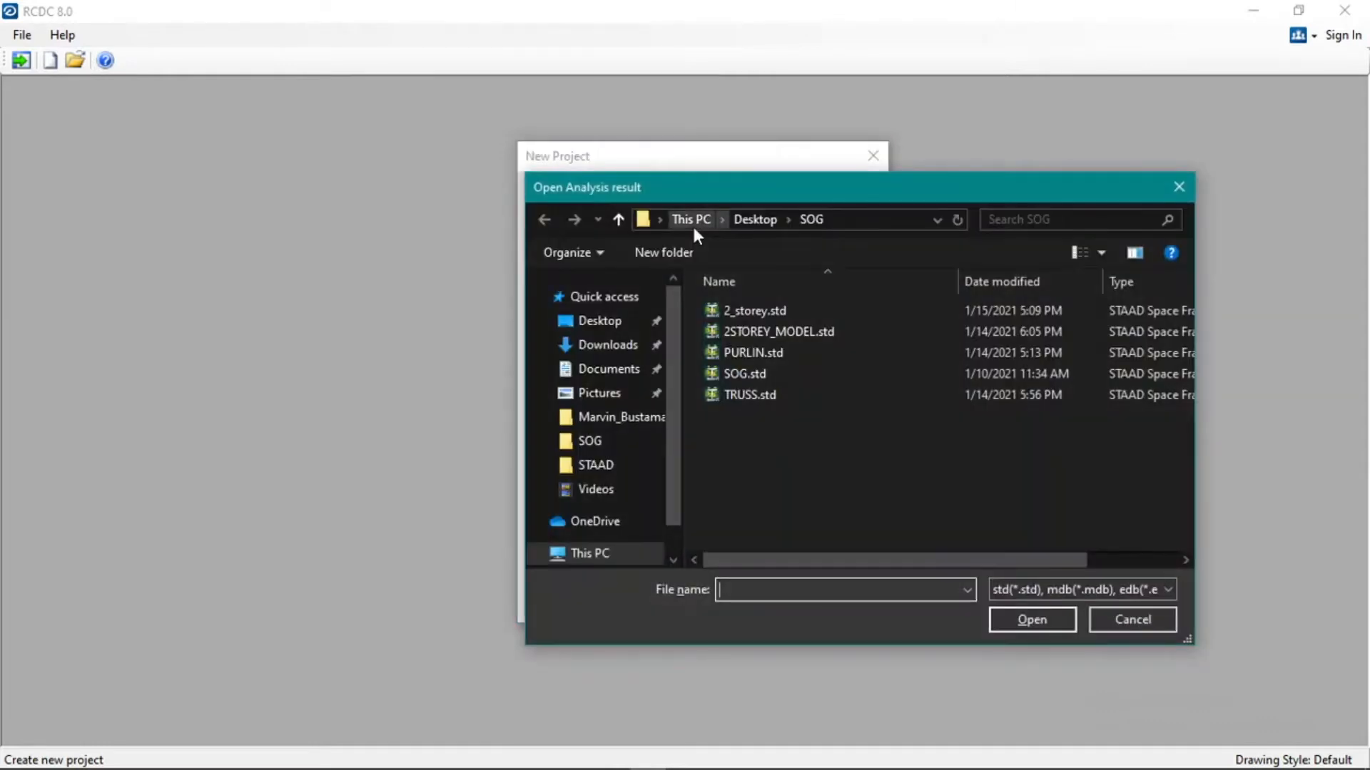
{"action": "double_click", "coordinate": [749, 309]}
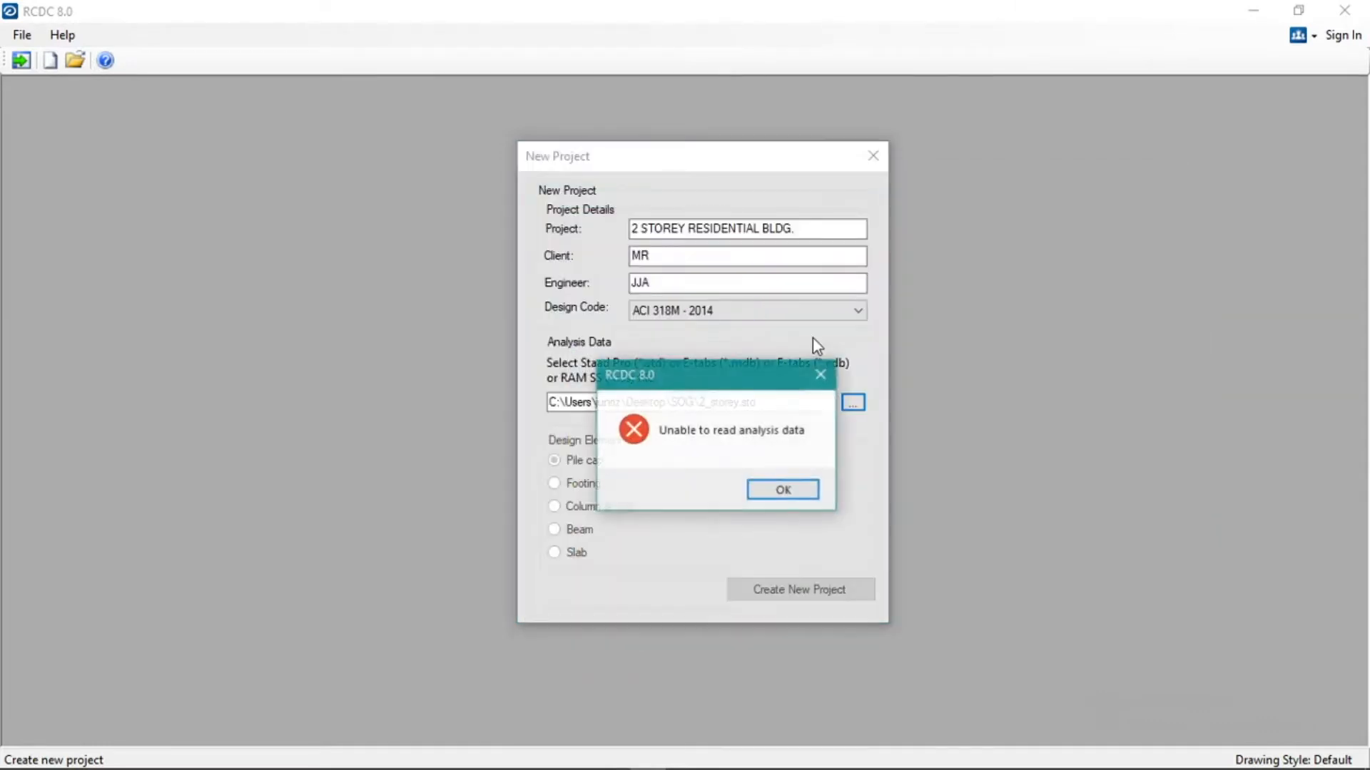
{"action": "left_click", "coordinate": [805, 493]}
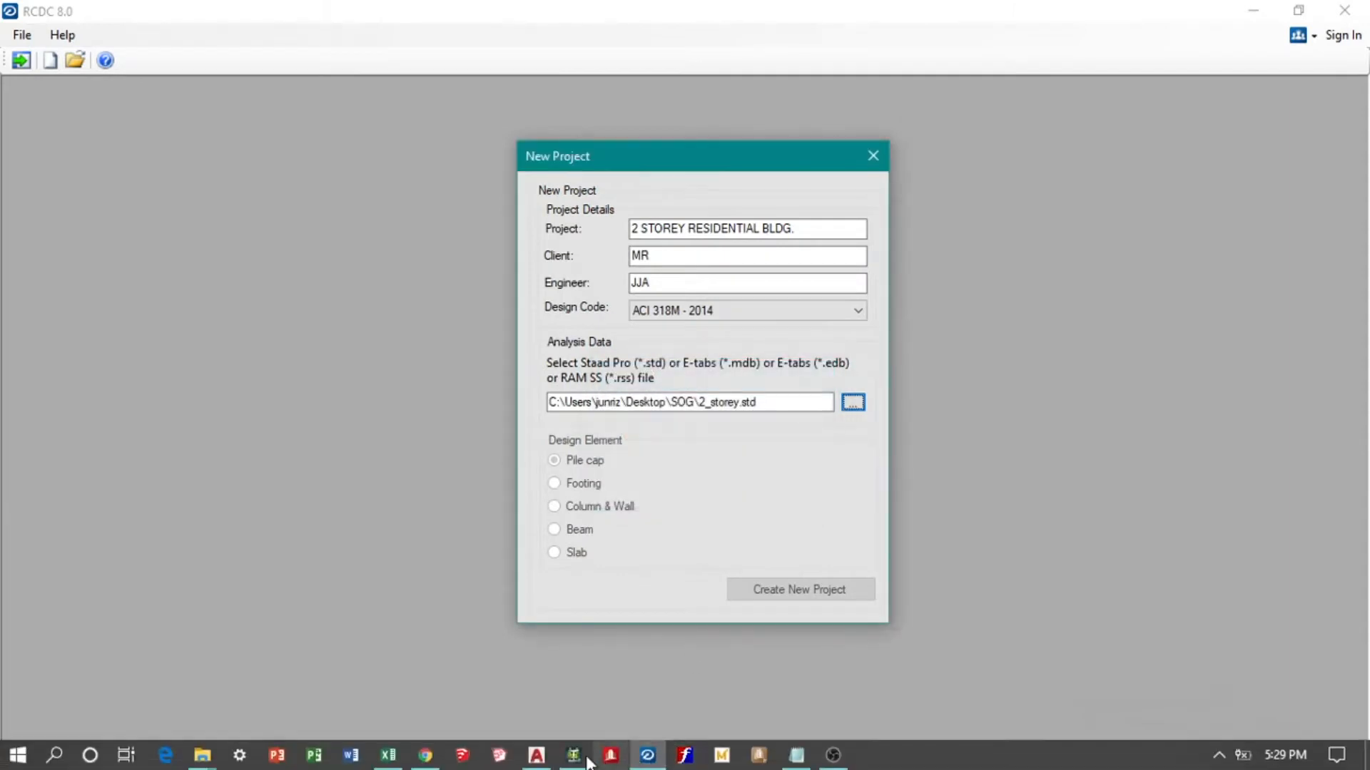
Switch to STAAD.Pro, save and analyze the 2_storey model, and check the dimensions of the Rect 0.40x0.30 section.
{"action": "left_click", "coordinate": [577, 756]}
{"action": "left_click", "coordinate": [1196, 580]}
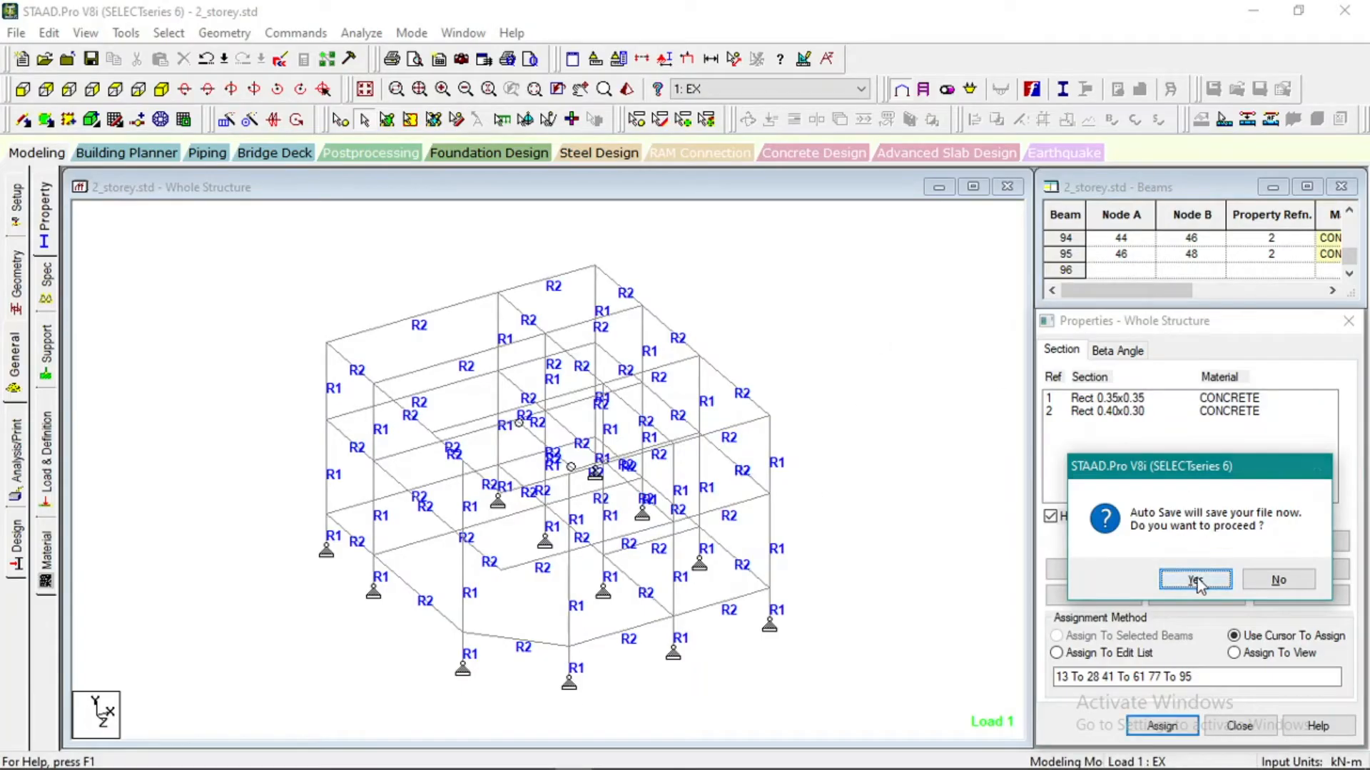
{"action": "left_click", "coordinate": [590, 427]}
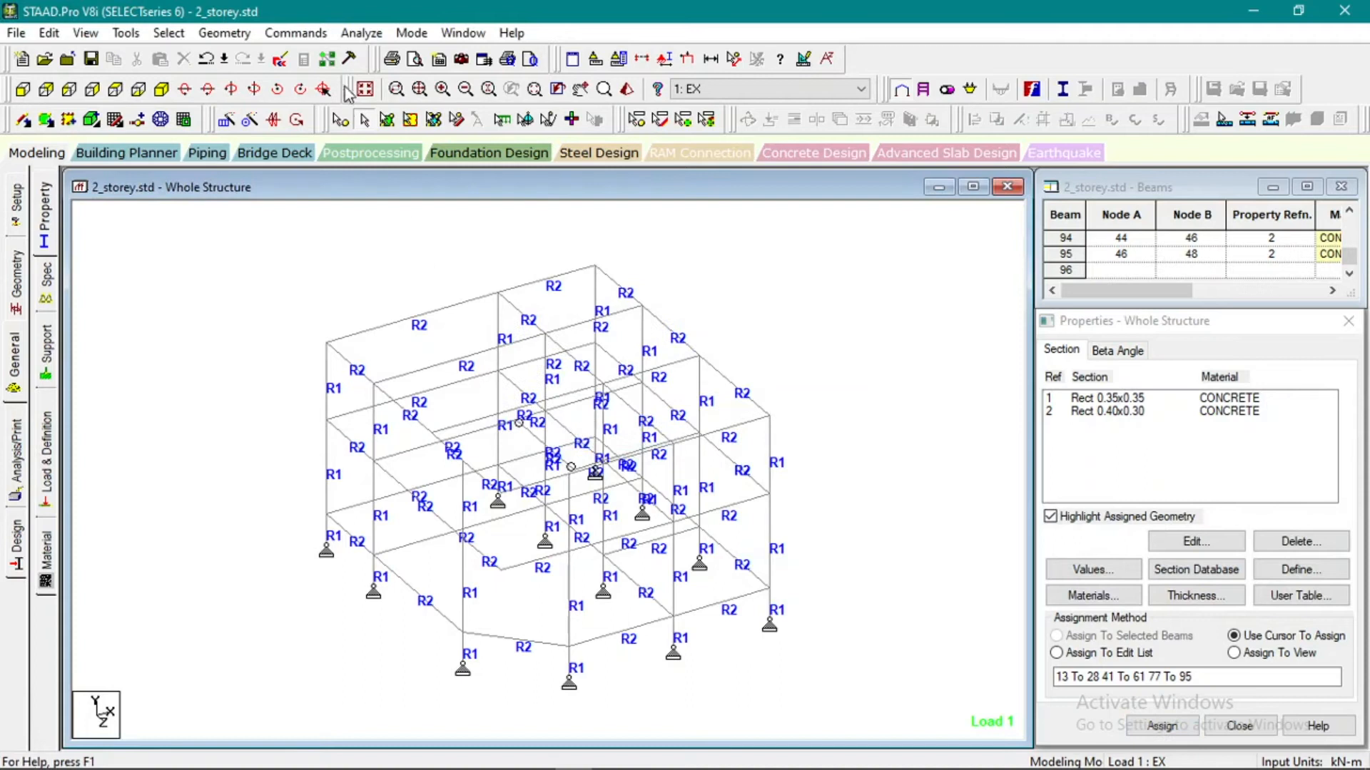
{"action": "left_click", "coordinate": [361, 33]}
{"action": "left_click", "coordinate": [371, 57]}
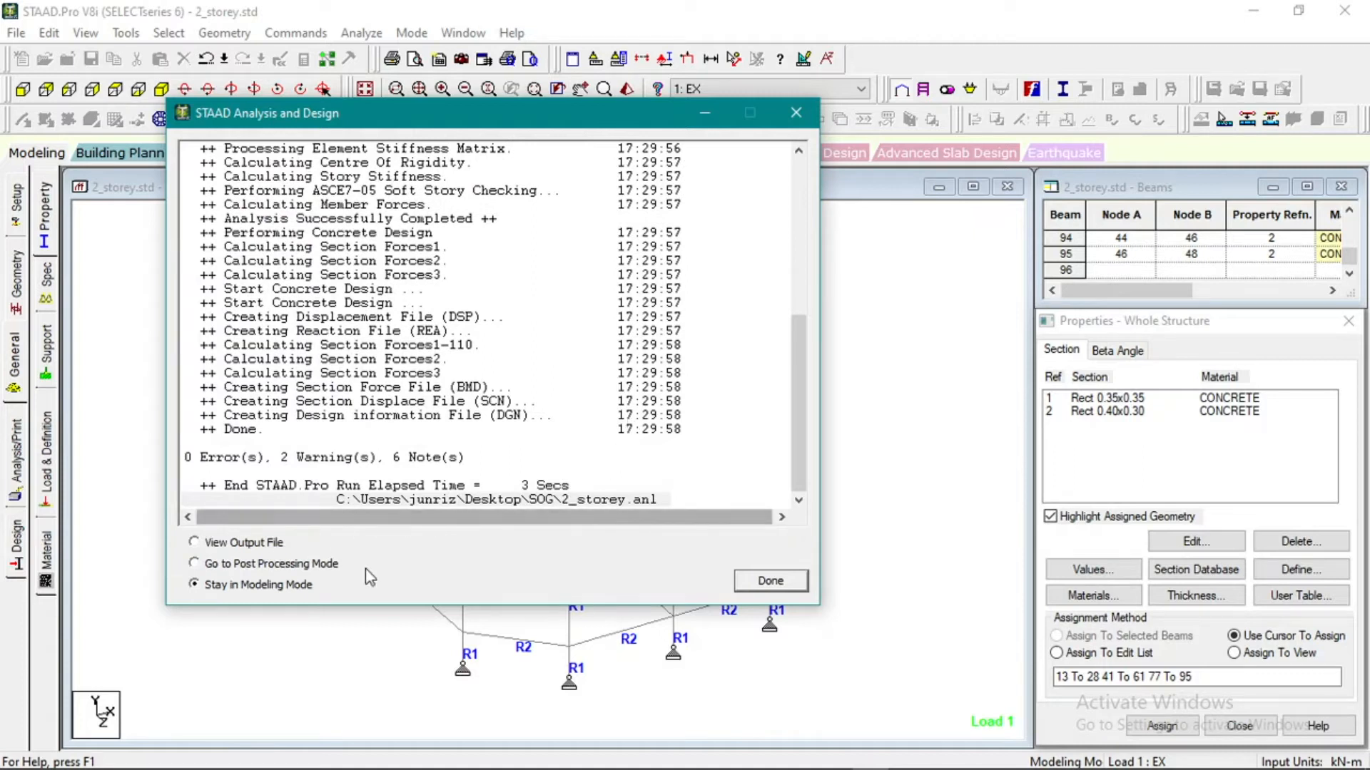
{"action": "left_click", "coordinate": [784, 582]}
{"action": "double_click", "coordinate": [1102, 412]}
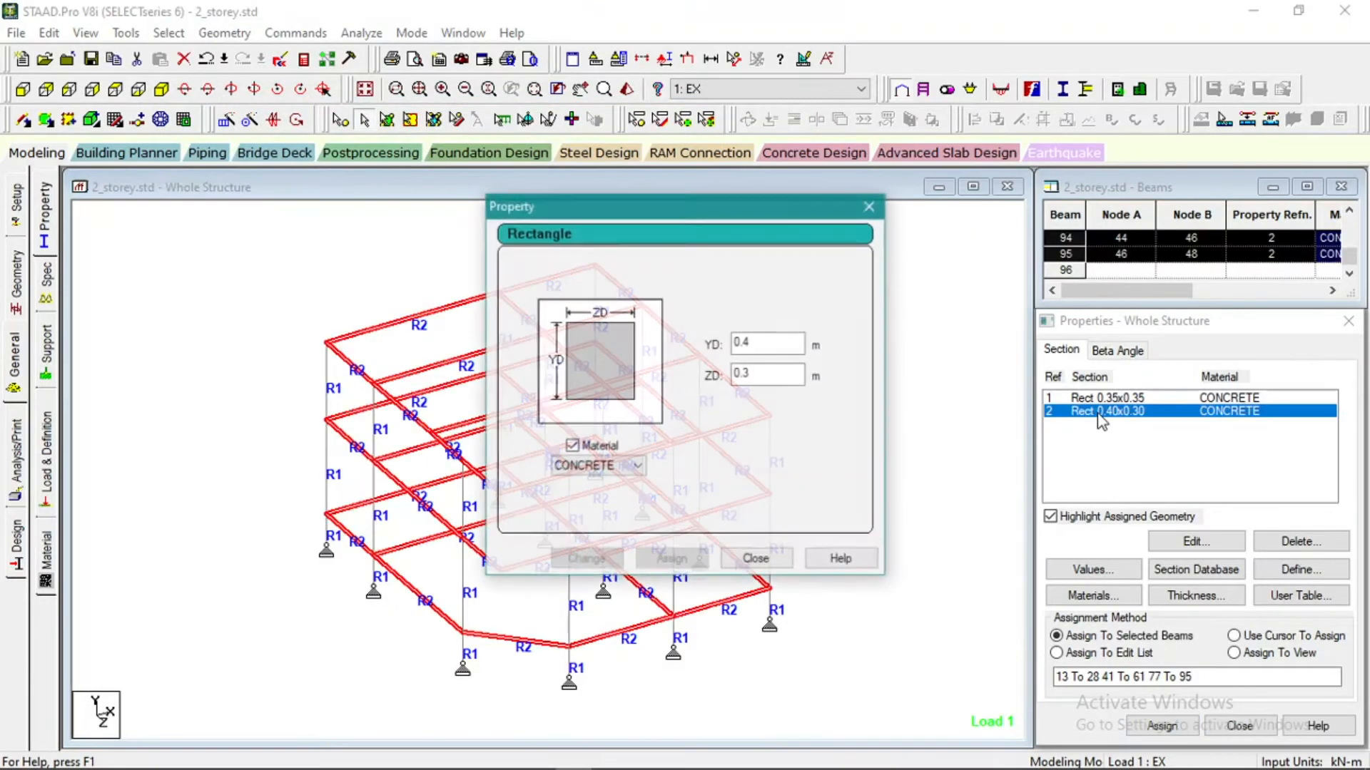
{"action": "left_click", "coordinate": [867, 201]}
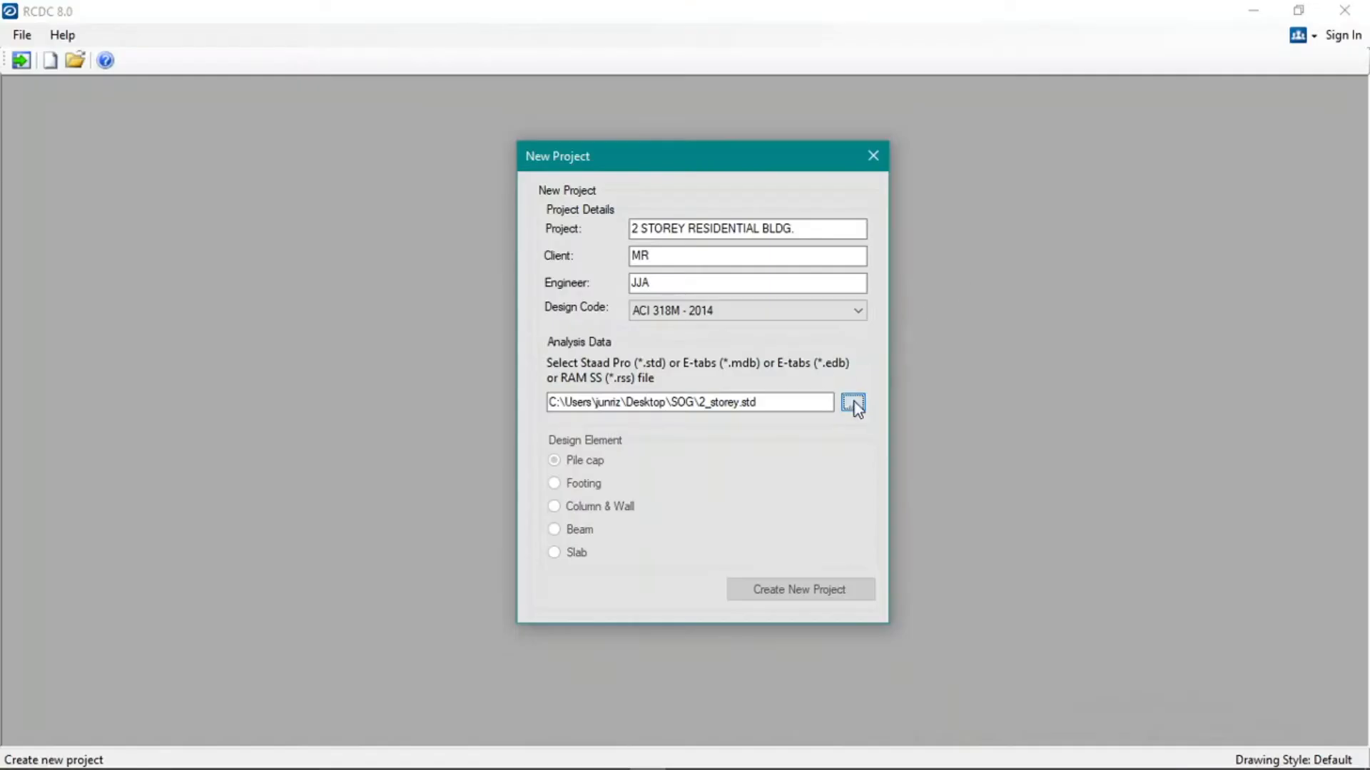
Back in RCDC, load 2_storey.std as the analysis data and create a beam design project for the 8.3m level.
{"action": "left_click", "coordinate": [853, 403]}
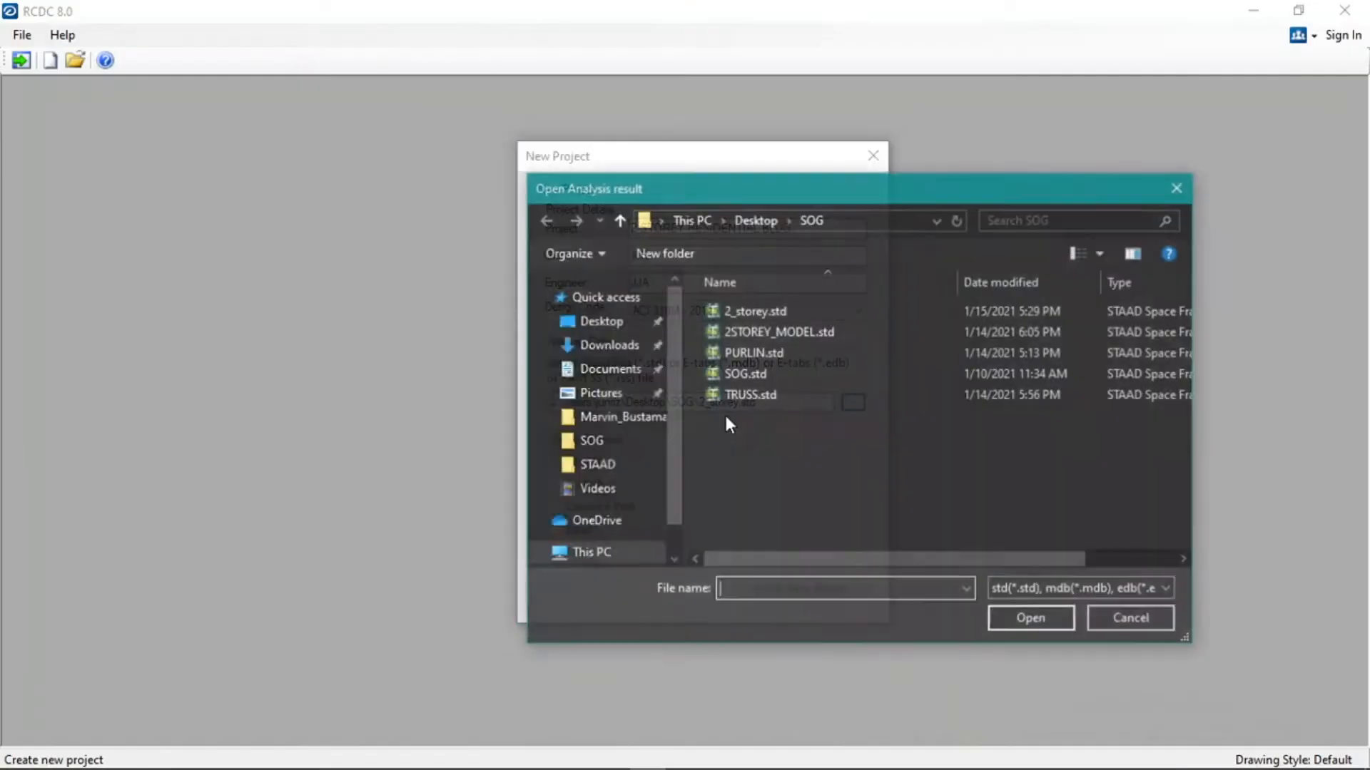
{"action": "double_click", "coordinate": [766, 311]}
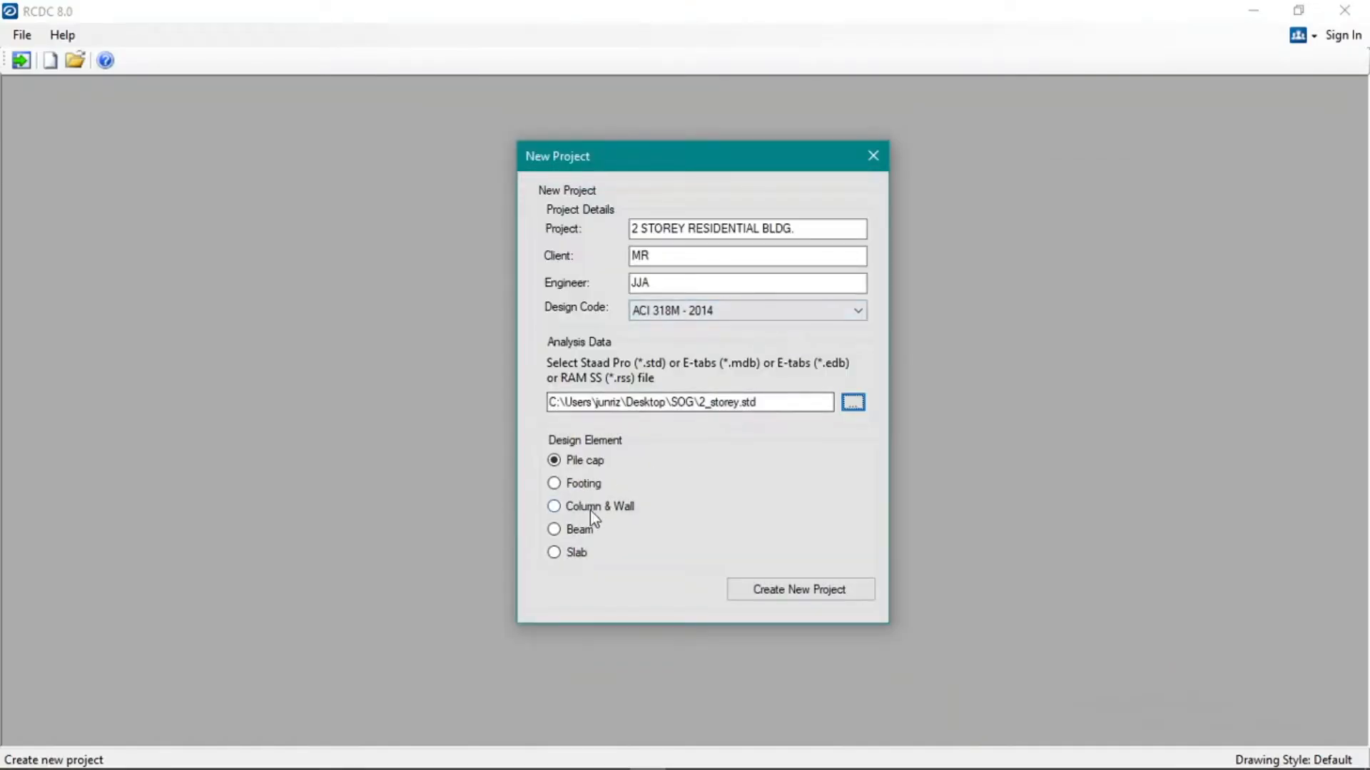
{"action": "left_click", "coordinate": [579, 529]}
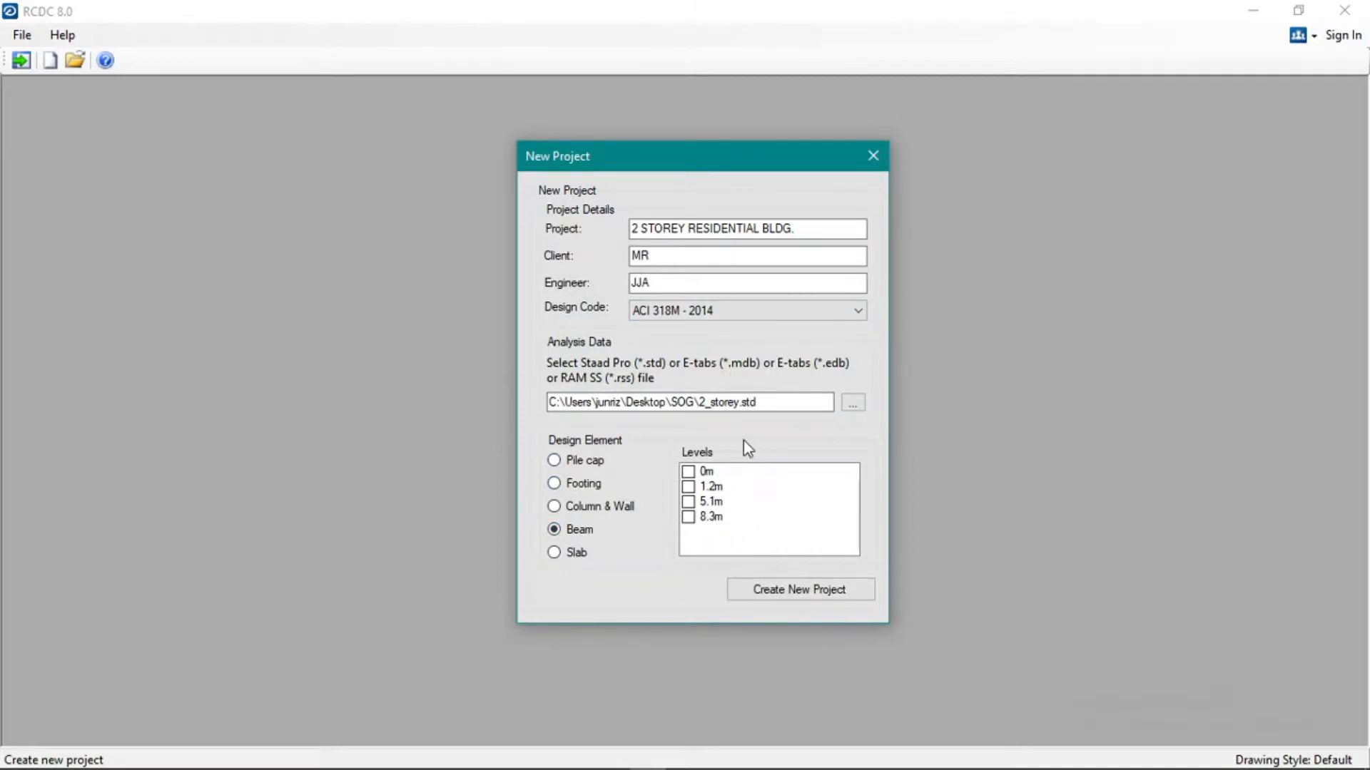
{"action": "left_click", "coordinate": [692, 520]}
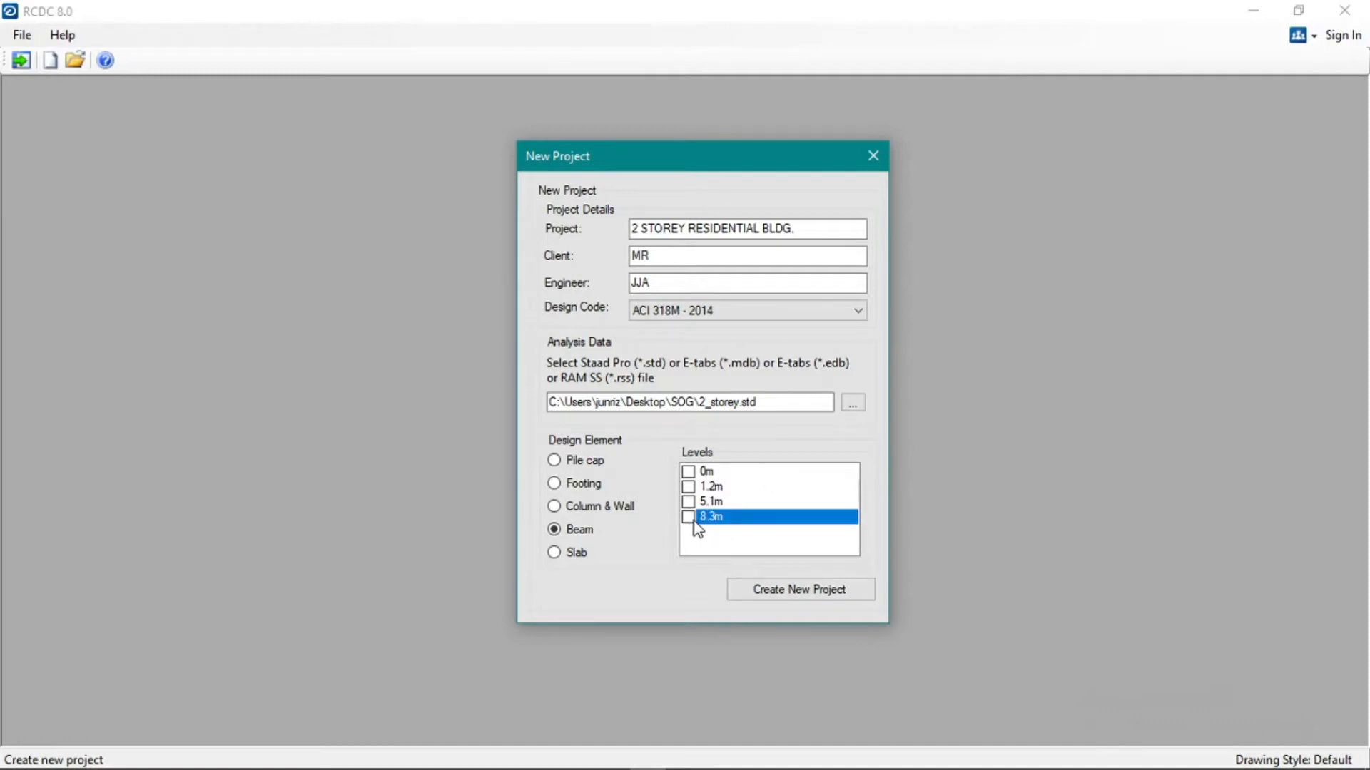
{"action": "left_click", "coordinate": [804, 601]}
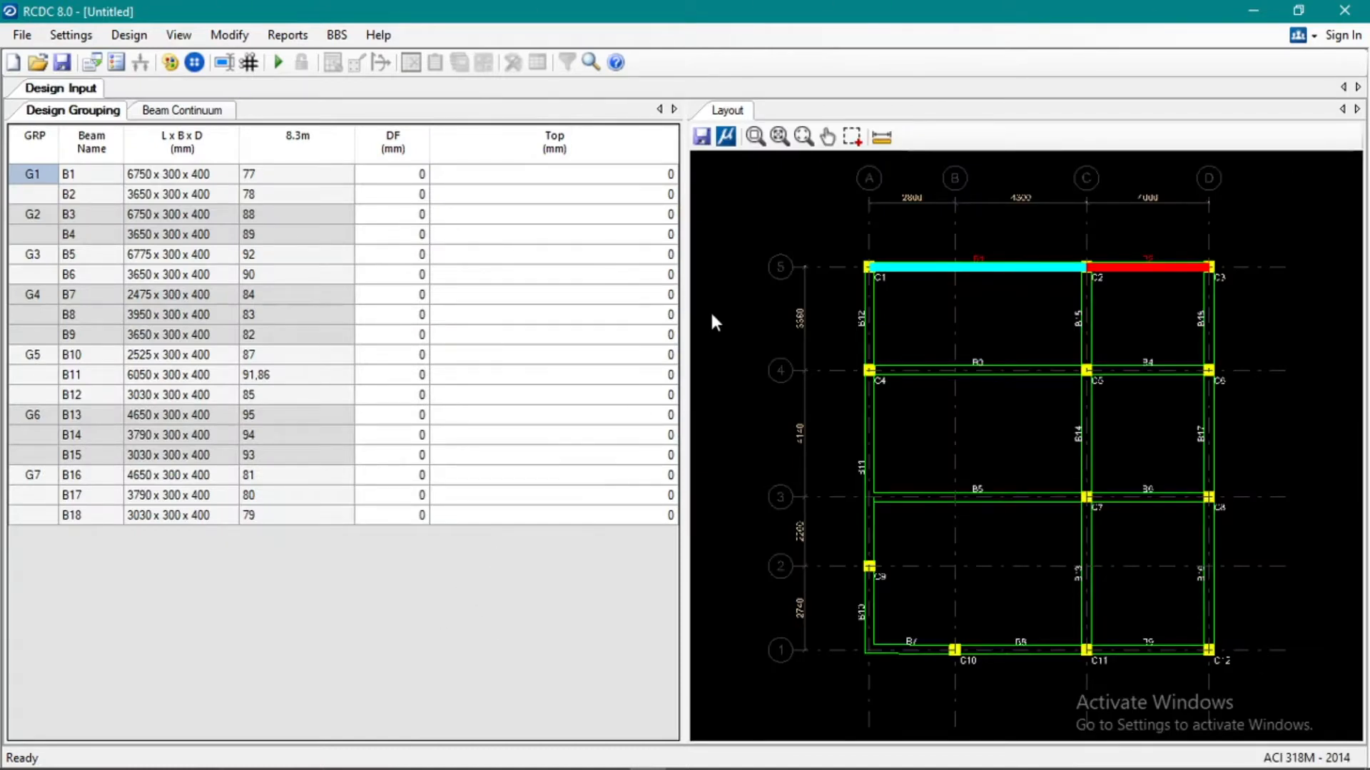
Examine the 8.3m beam layout, including its grid lines, column positions and beam labels.
{"action": "scroll", "coordinate": [817, 242], "scroll_direction": "down", "scroll_amount": 5}
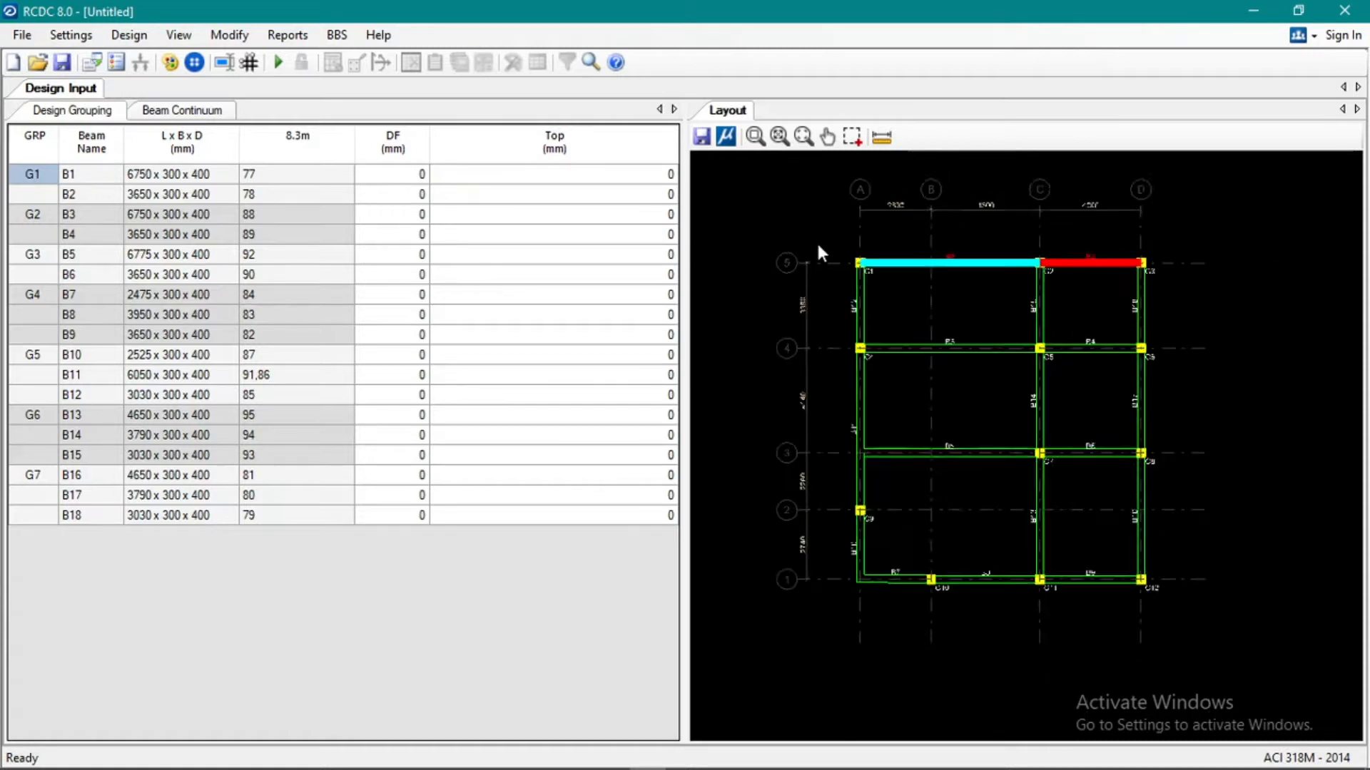
{"action": "scroll", "coordinate": [904, 210], "scroll_direction": "up", "scroll_amount": 6}
{"action": "scroll", "coordinate": [903, 223], "scroll_direction": "down", "scroll_amount": 2}
{"action": "scroll", "coordinate": [904, 225], "scroll_direction": "down", "scroll_amount": 1}
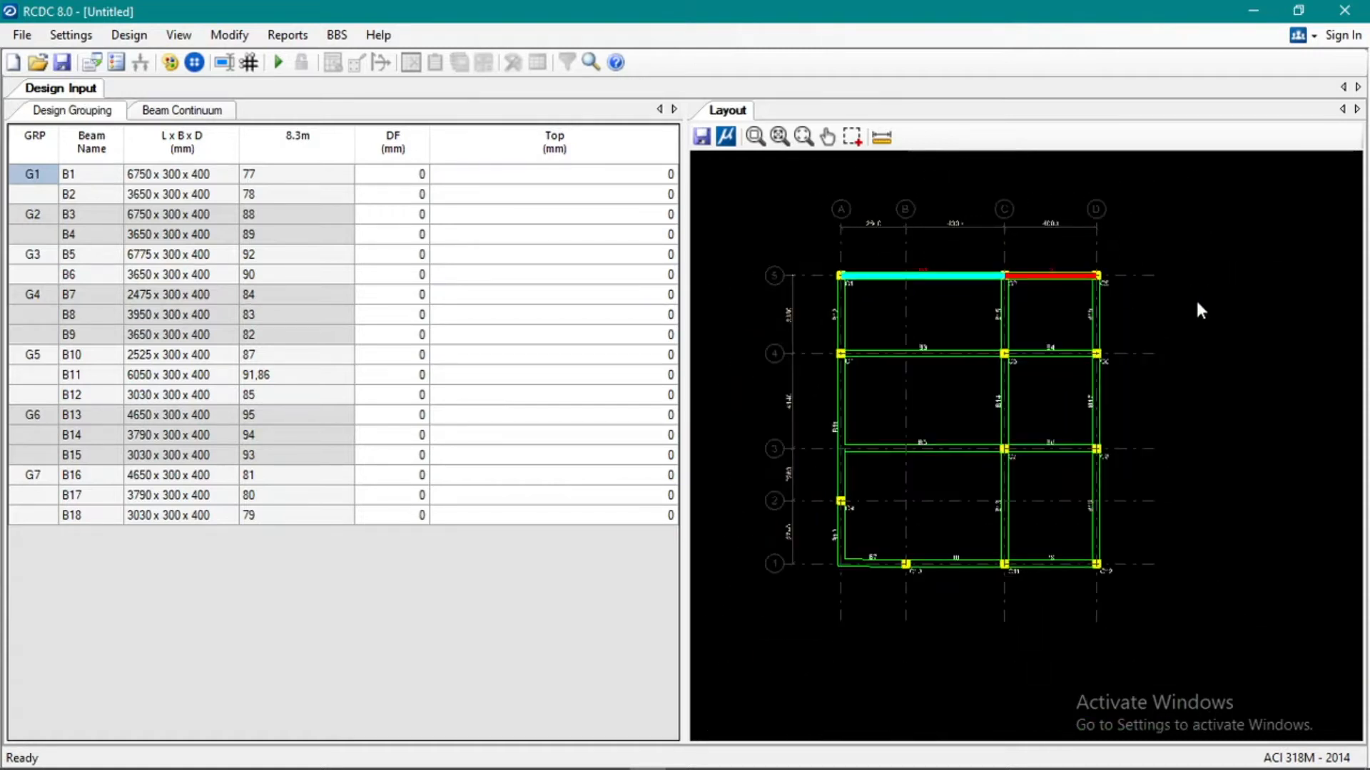
{"action": "scroll", "coordinate": [849, 303], "scroll_direction": "up", "scroll_amount": 3}
{"action": "scroll", "coordinate": [852, 309], "scroll_direction": "down", "scroll_amount": 3}
{"action": "scroll", "coordinate": [853, 312], "scroll_direction": "up", "scroll_amount": 2}
{"action": "scroll", "coordinate": [774, 343], "scroll_direction": "up", "scroll_amount": 4}
{"action": "scroll", "coordinate": [875, 294], "scroll_direction": "down", "scroll_amount": 4}
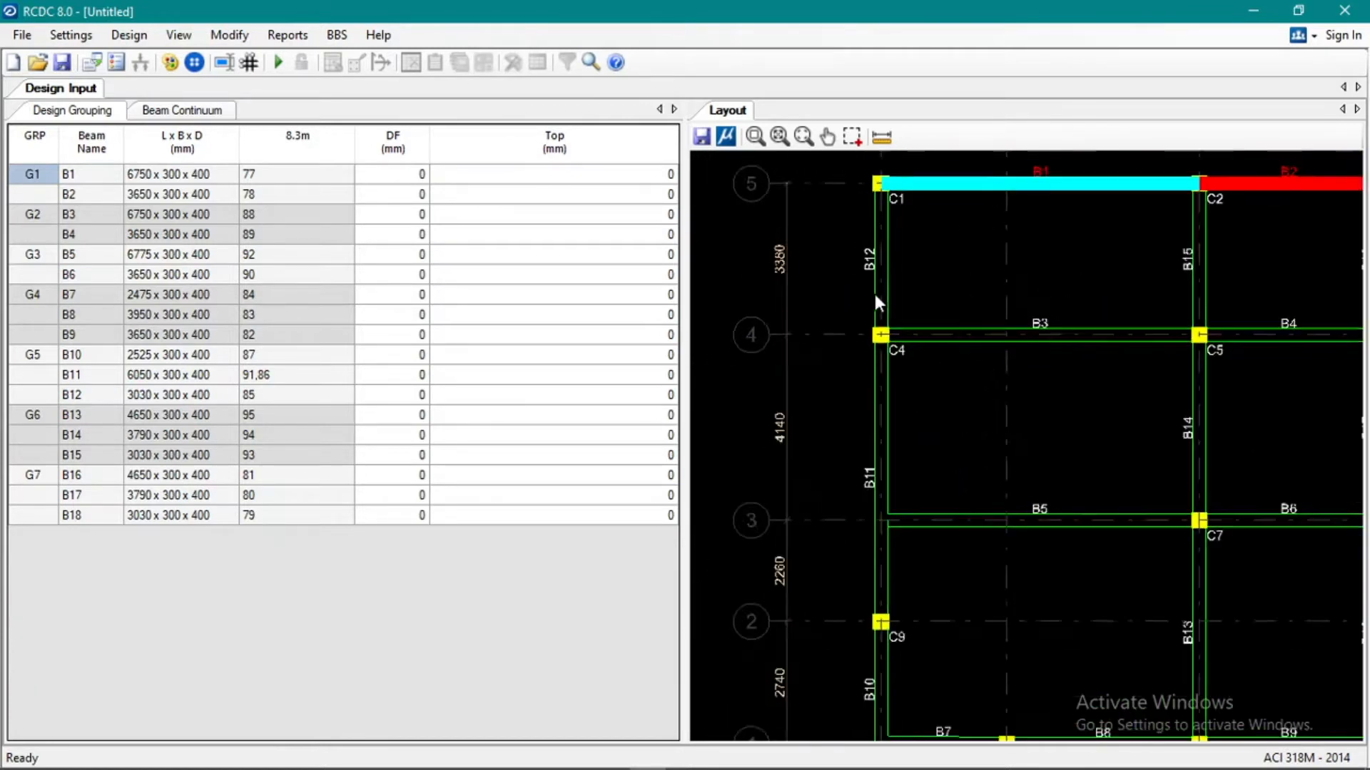
{"action": "scroll", "coordinate": [858, 492], "scroll_direction": "up", "scroll_amount": 3}
{"action": "scroll", "coordinate": [995, 476], "scroll_direction": "down", "scroll_amount": 2}
{"action": "scroll", "coordinate": [998, 479], "scroll_direction": "down", "scroll_amount": 5}
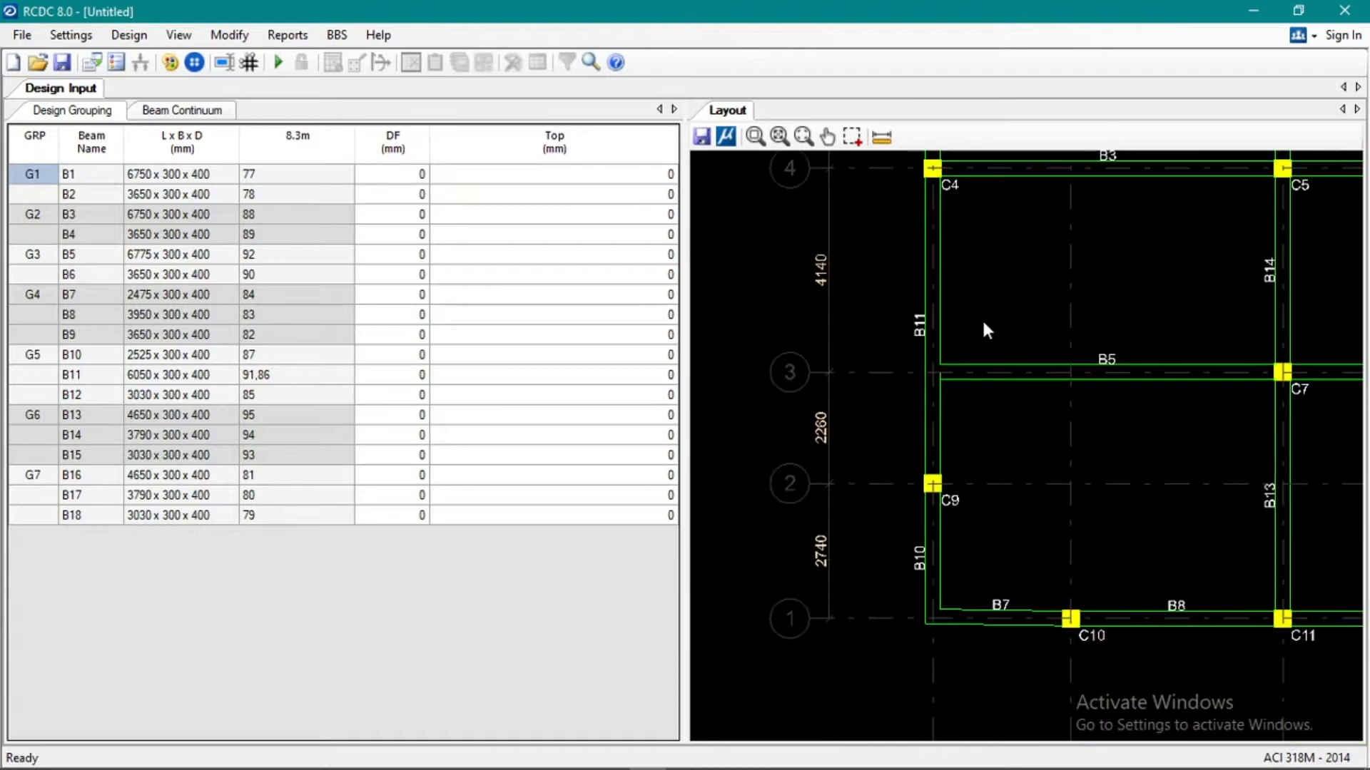
{"action": "middle_click_drag", "start_coordinate": [941, 397], "coordinate": [889, 490]}
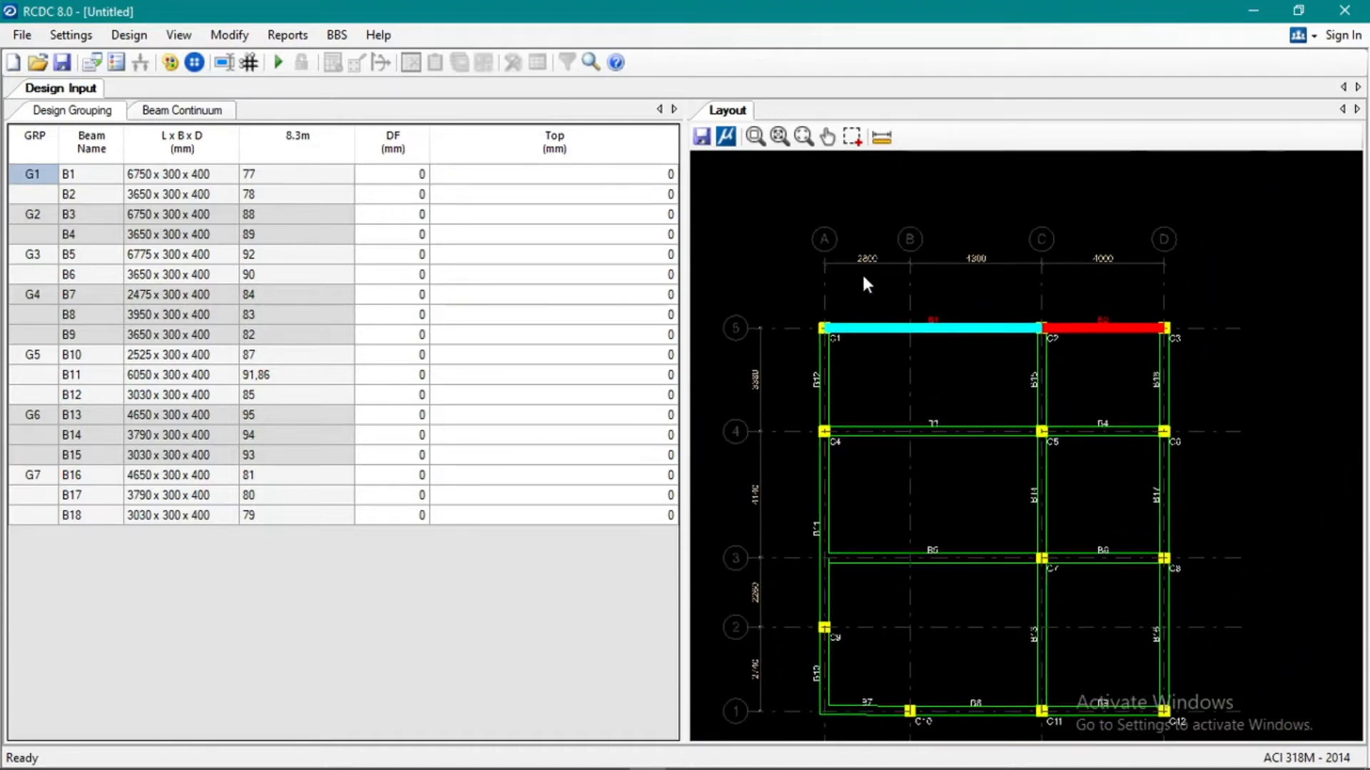
{"action": "scroll", "coordinate": [799, 211], "scroll_direction": "up", "scroll_amount": 4}
{"action": "scroll", "coordinate": [839, 277], "scroll_direction": "down", "scroll_amount": 4}
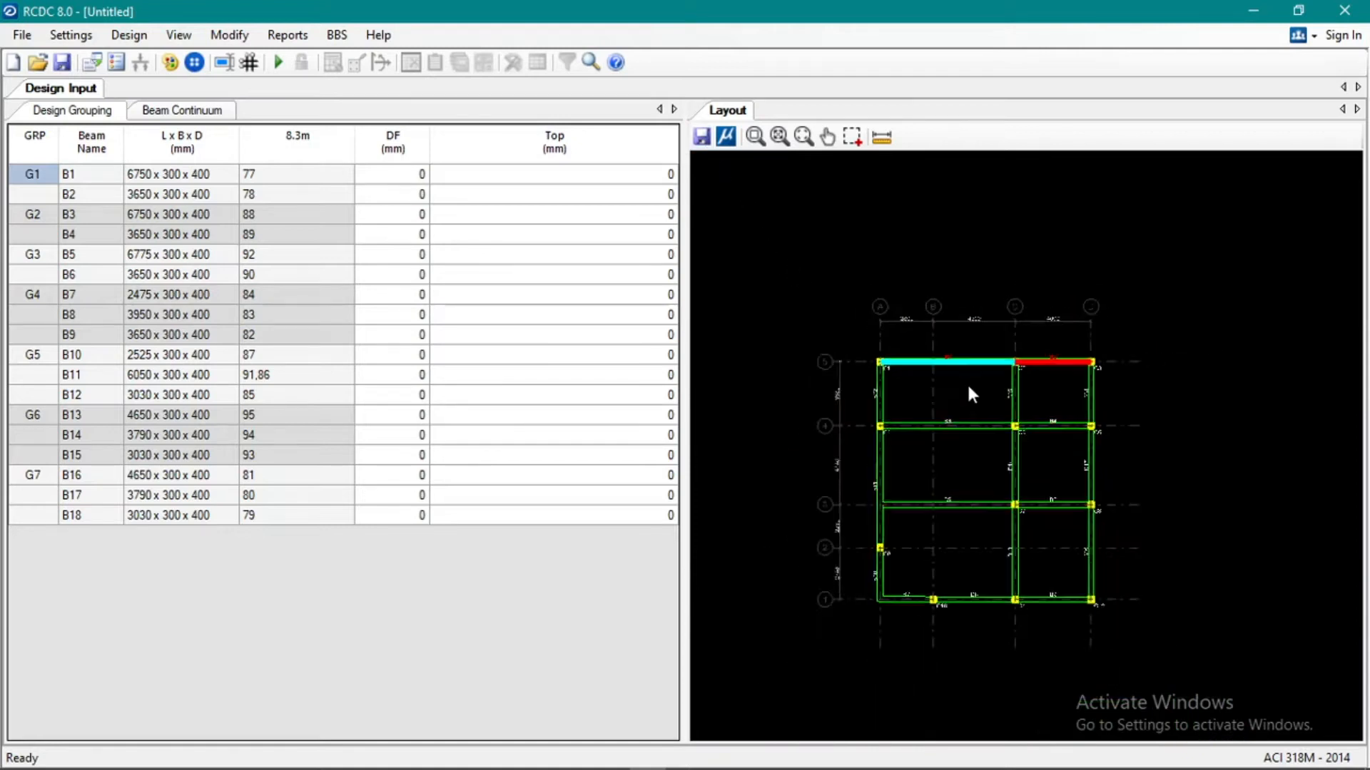
{"action": "scroll", "coordinate": [906, 461], "scroll_direction": "up", "scroll_amount": 2}
Highlight the beams of groups G3, G5 and G6 in turn to locate them on the layout.
{"action": "left_click", "coordinate": [223, 623]}
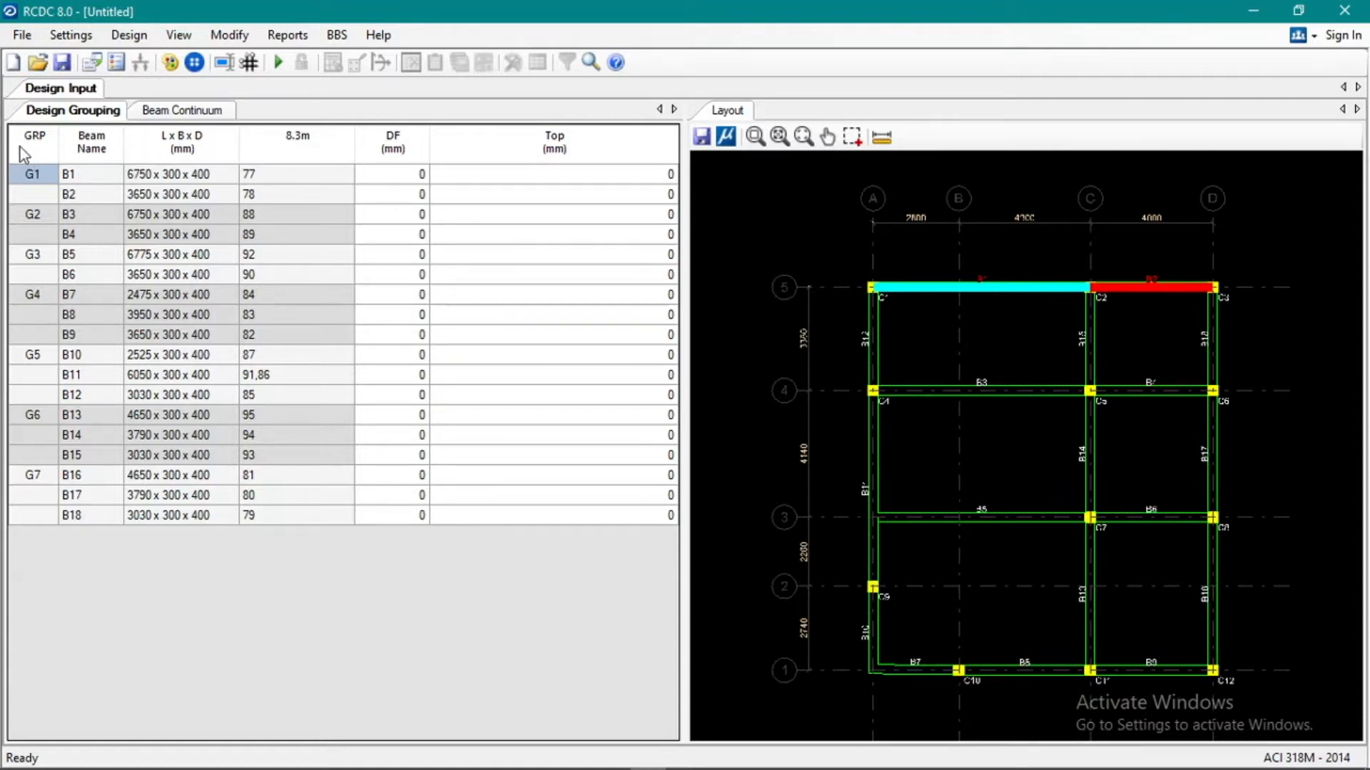
{"action": "left_click", "coordinate": [210, 253]}
{"action": "left_click", "coordinate": [227, 354]}
{"action": "left_click", "coordinate": [334, 396]}
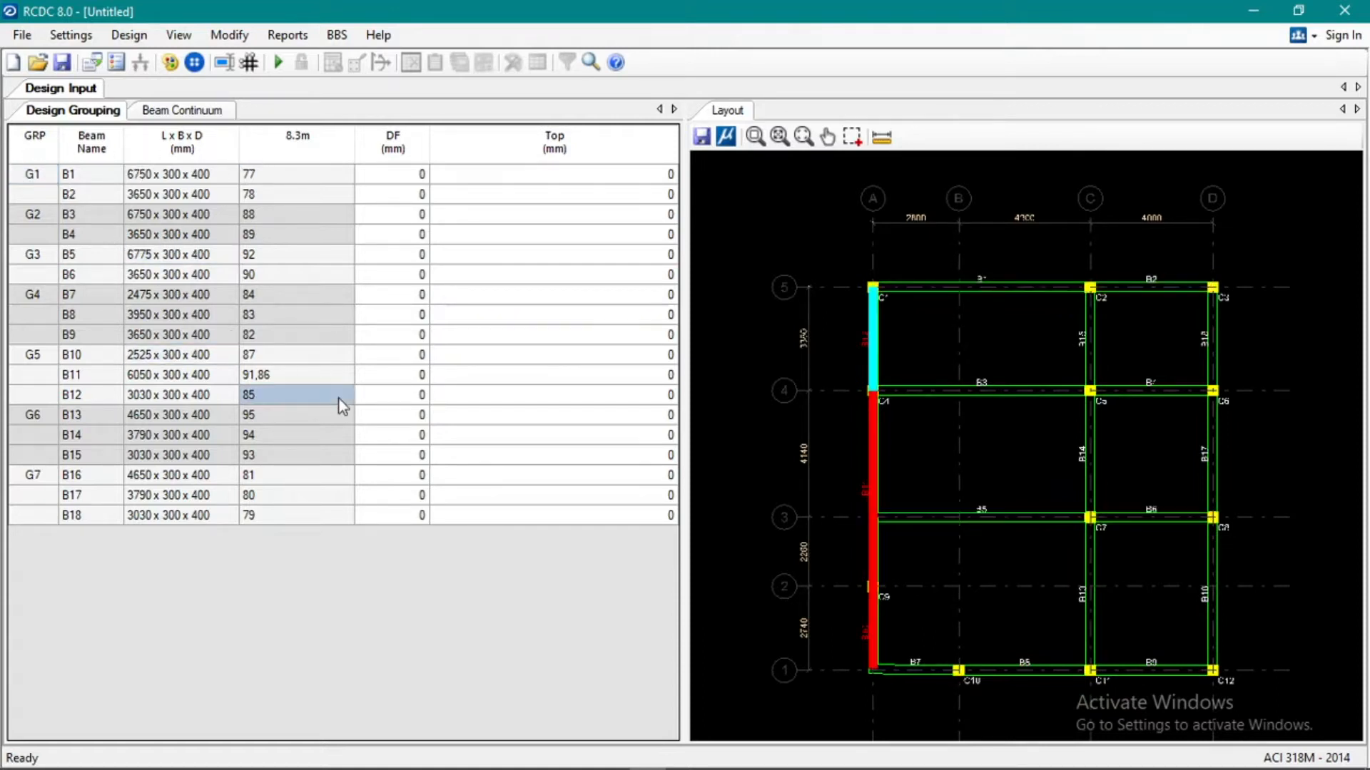
{"action": "left_click", "coordinate": [189, 457]}
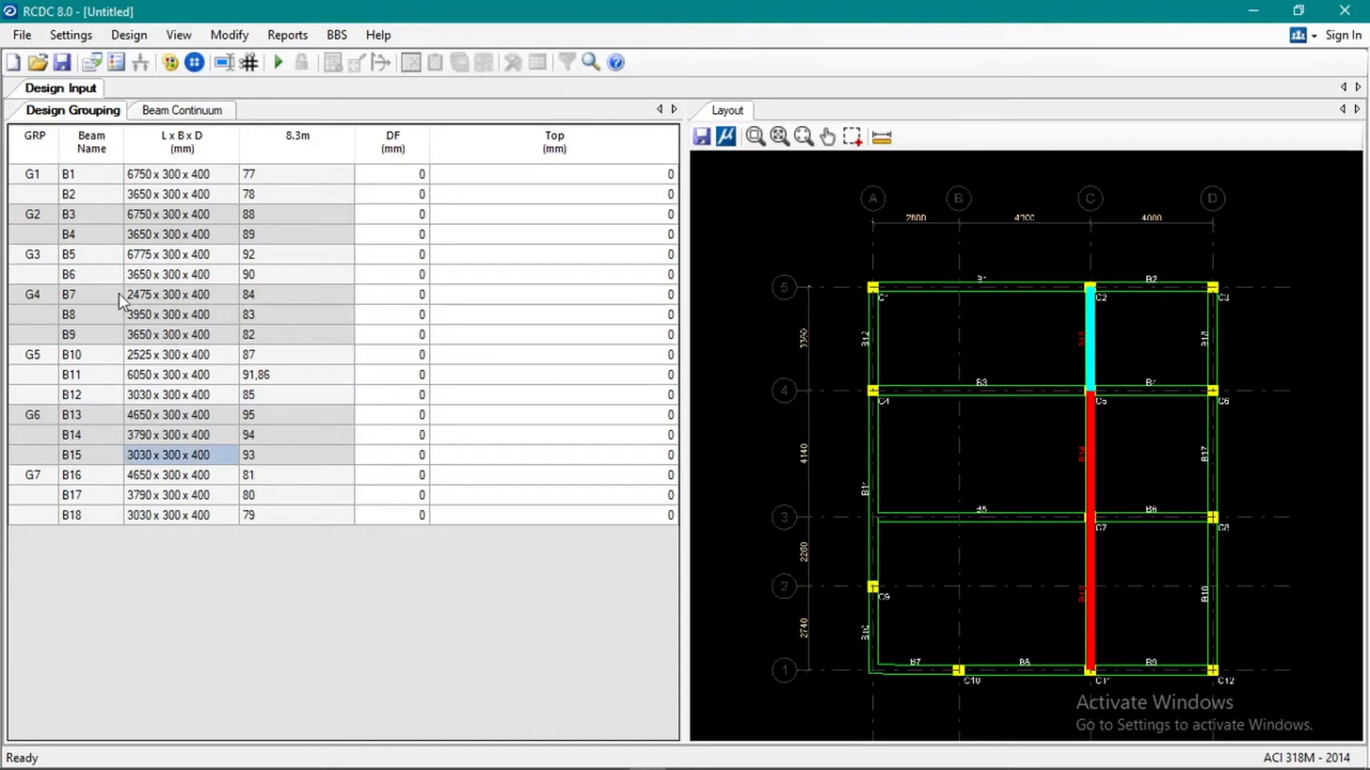
In the general and reinforcement settings, enable ductile design with the Special frame type.
{"action": "left_click", "coordinate": [71, 35]}
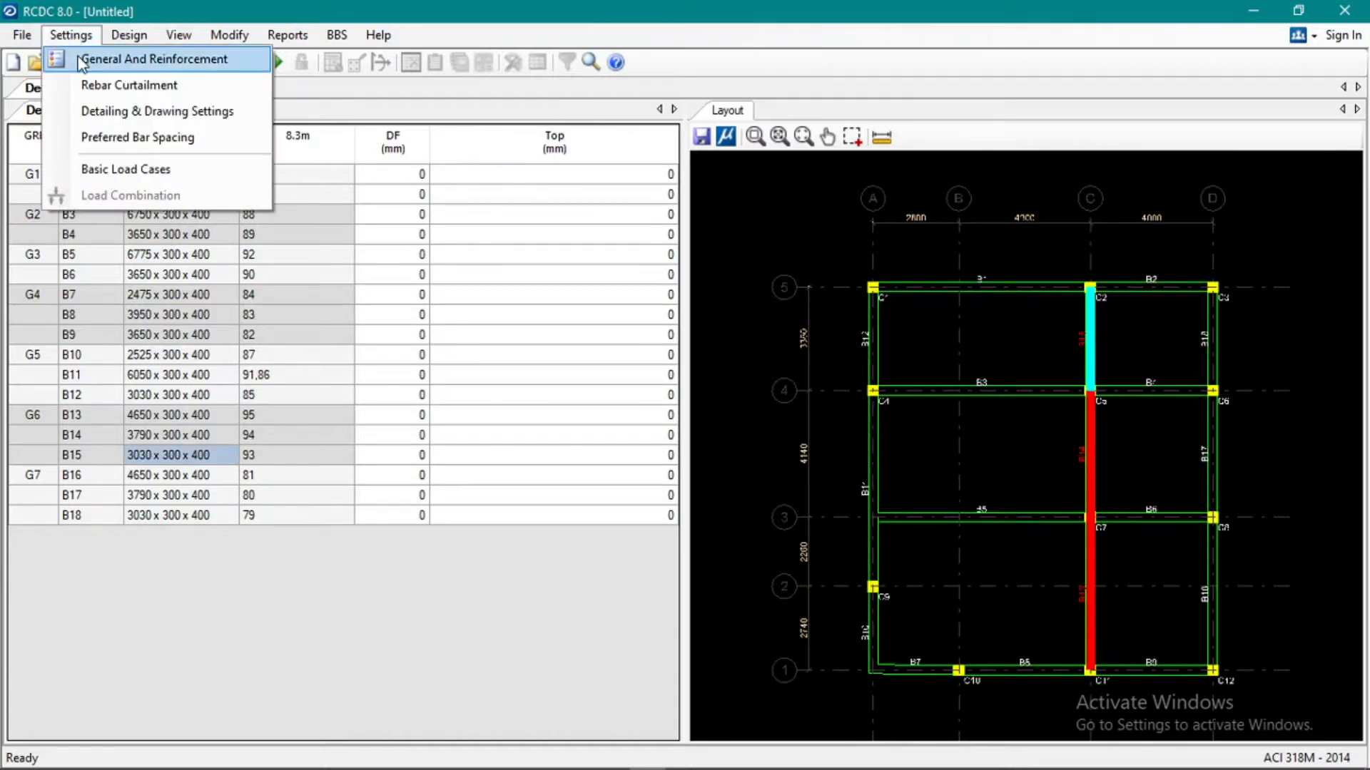
{"action": "left_click", "coordinate": [79, 60]}
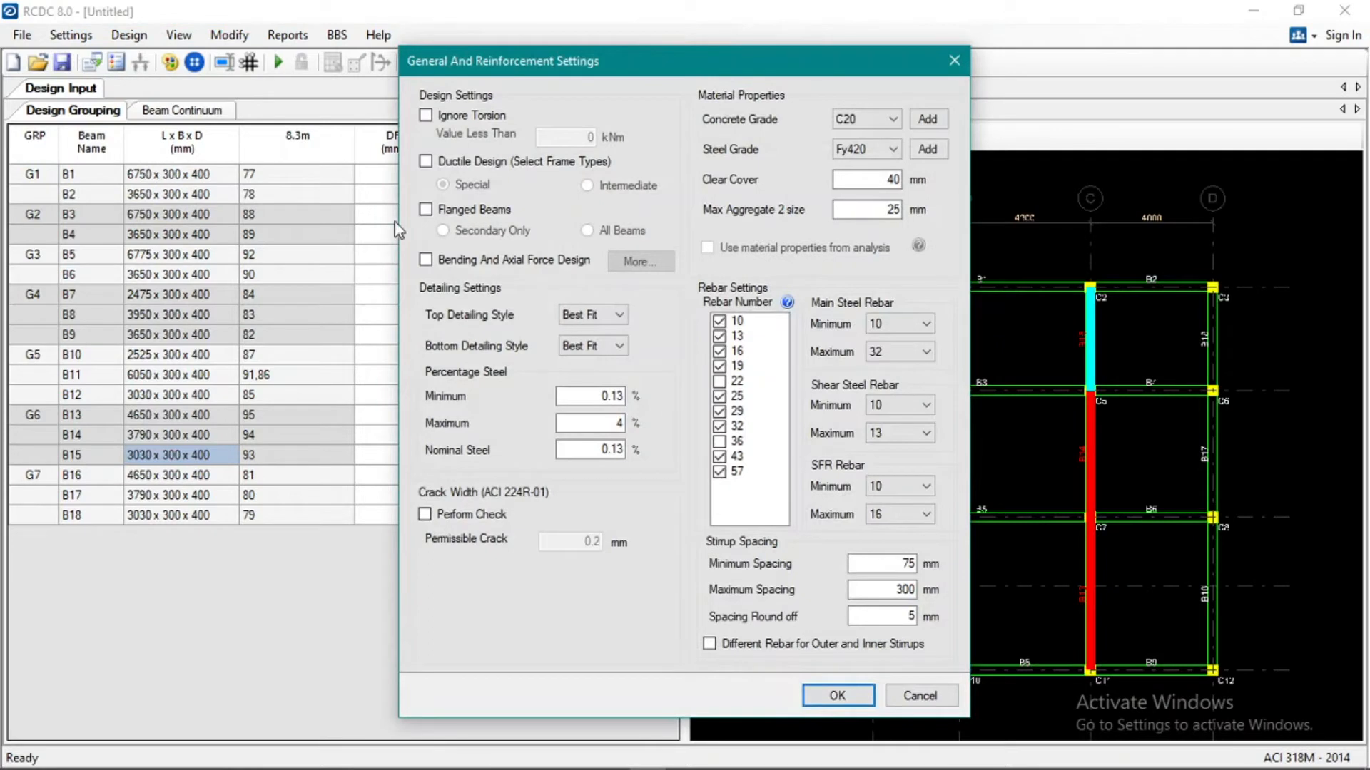
{"action": "left_click", "coordinate": [435, 117]}
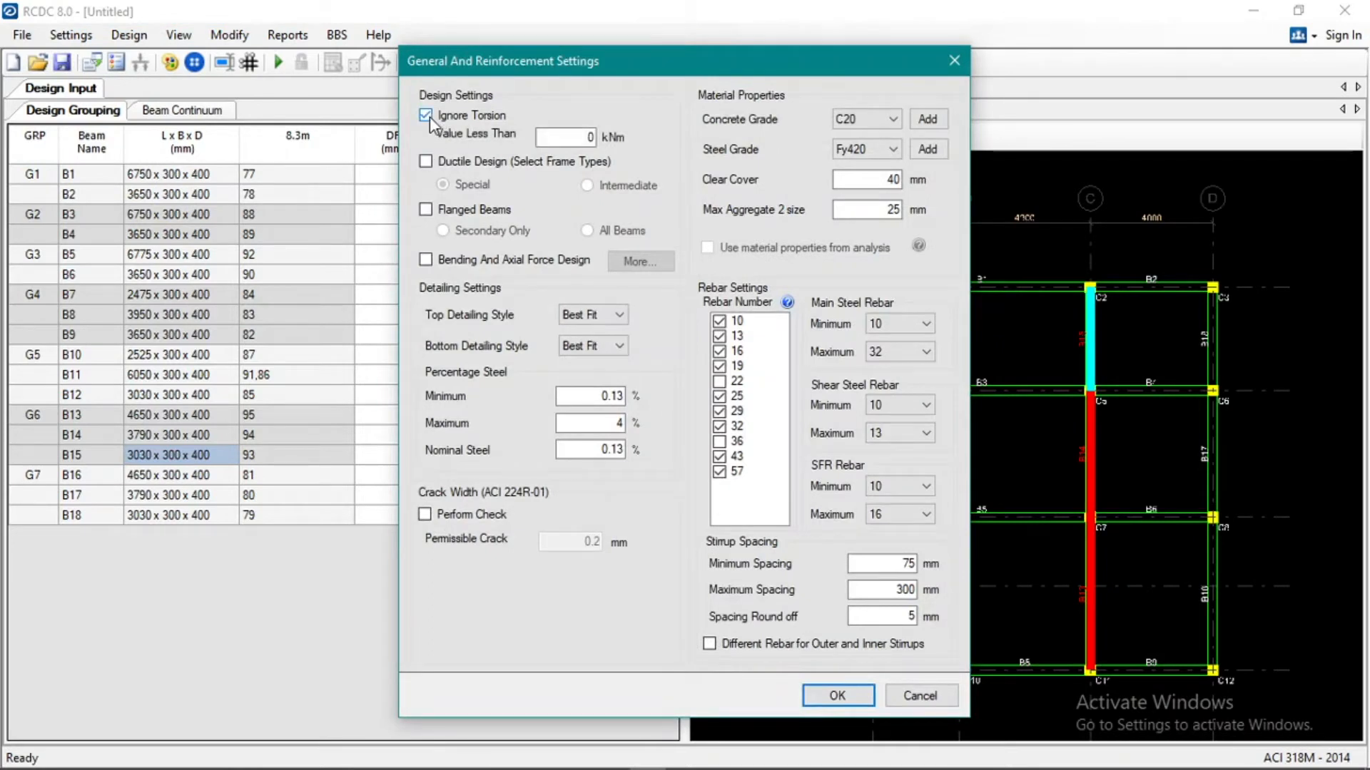
{"action": "left_click", "coordinate": [426, 116]}
{"action": "left_click", "coordinate": [430, 115]}
{"action": "left_click", "coordinate": [427, 116]}
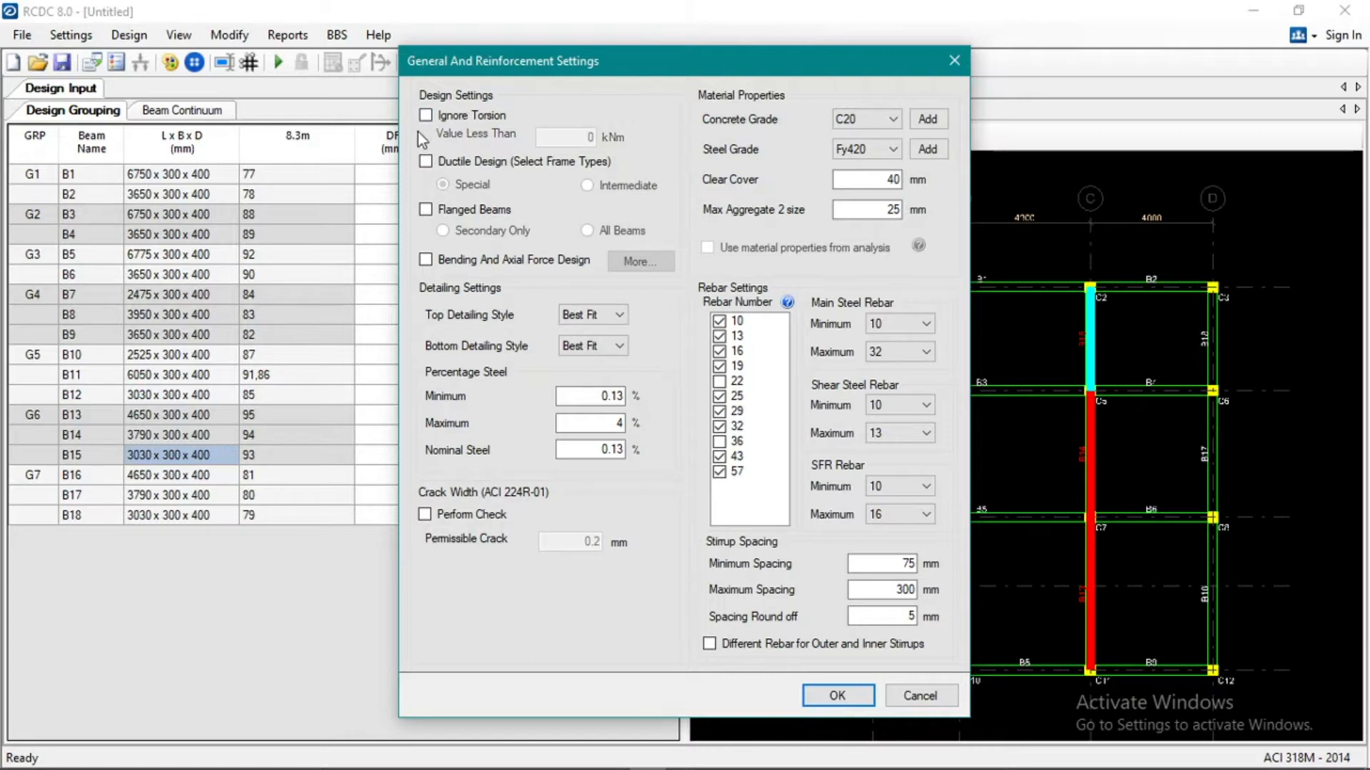
{"action": "left_click", "coordinate": [426, 161]}
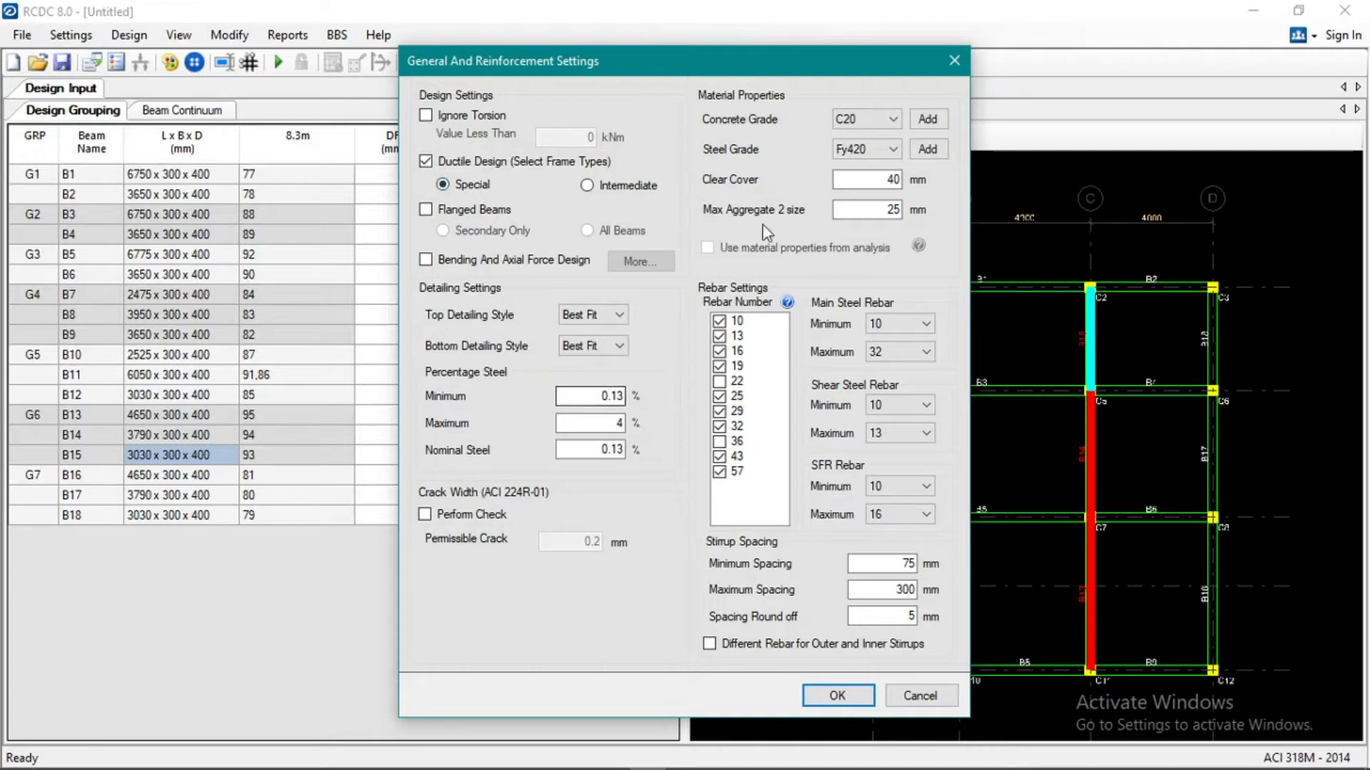
Set the concrete grade to C20 and the steel grade to Fy410 in the material properties.
{"action": "left_click", "coordinate": [872, 121]}
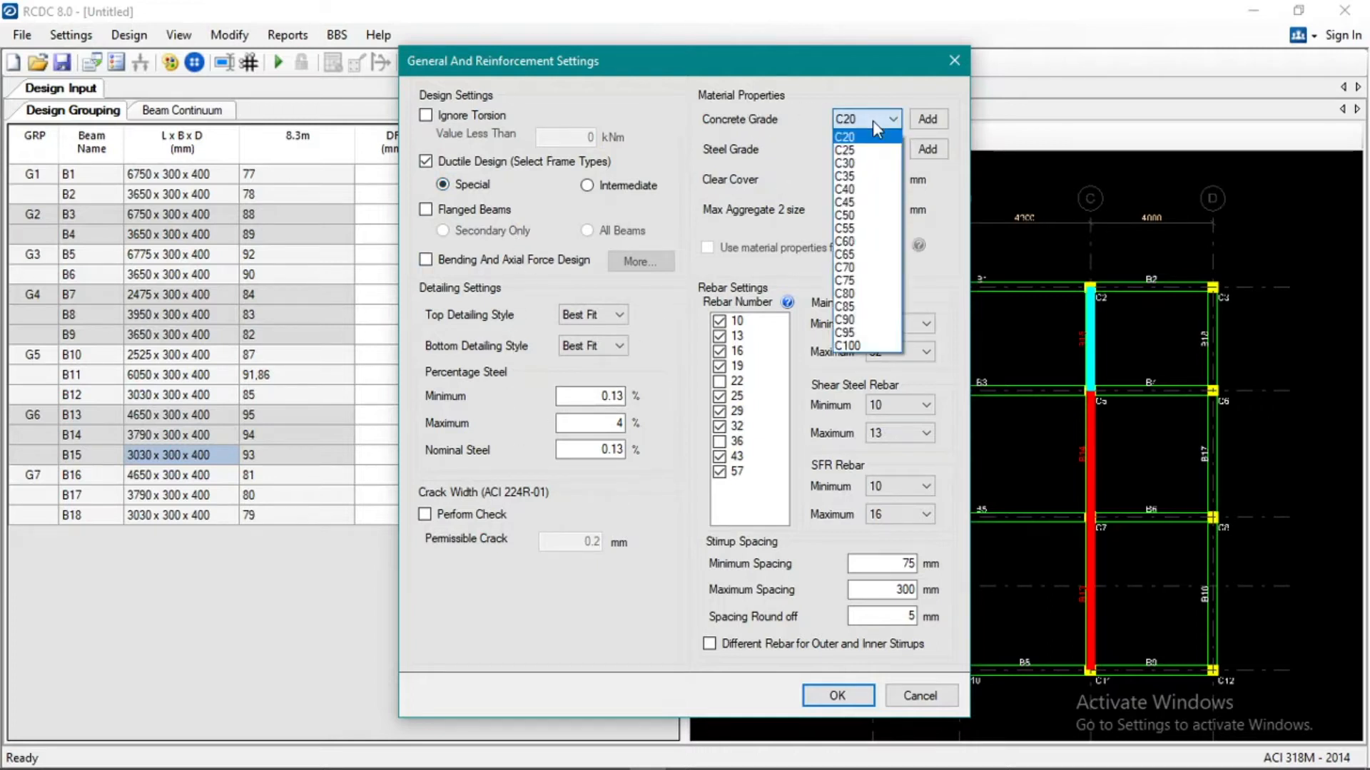
{"action": "left_click", "coordinate": [863, 135]}
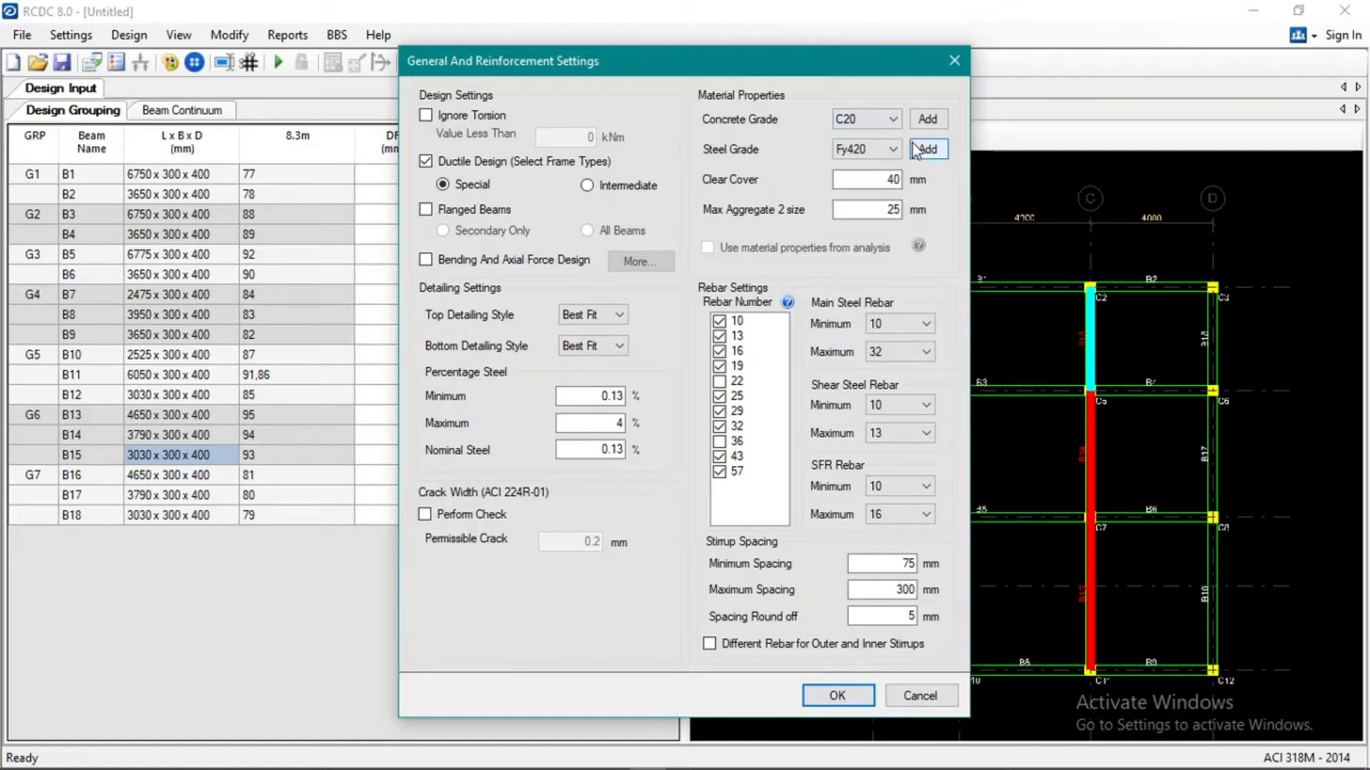
{"action": "left_click", "coordinate": [885, 150]}
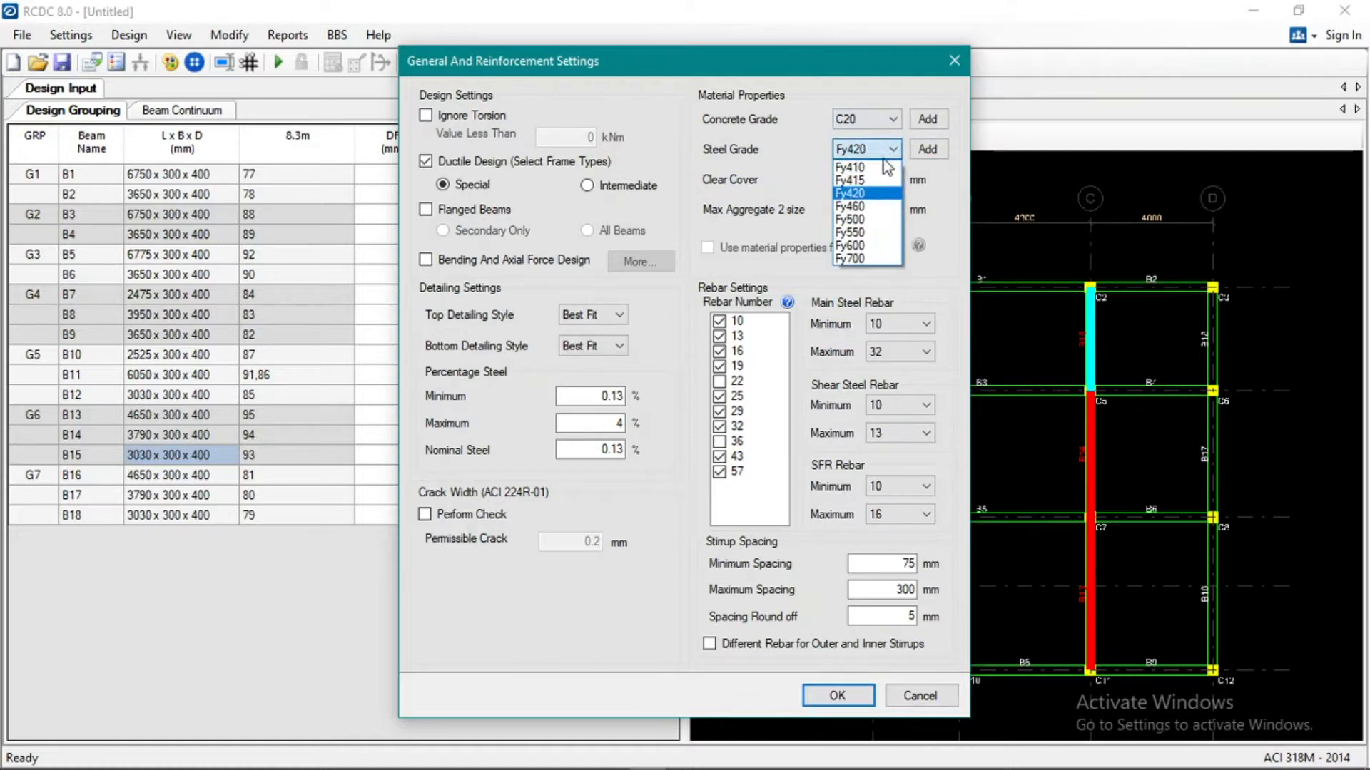
{"action": "left_click", "coordinate": [884, 168]}
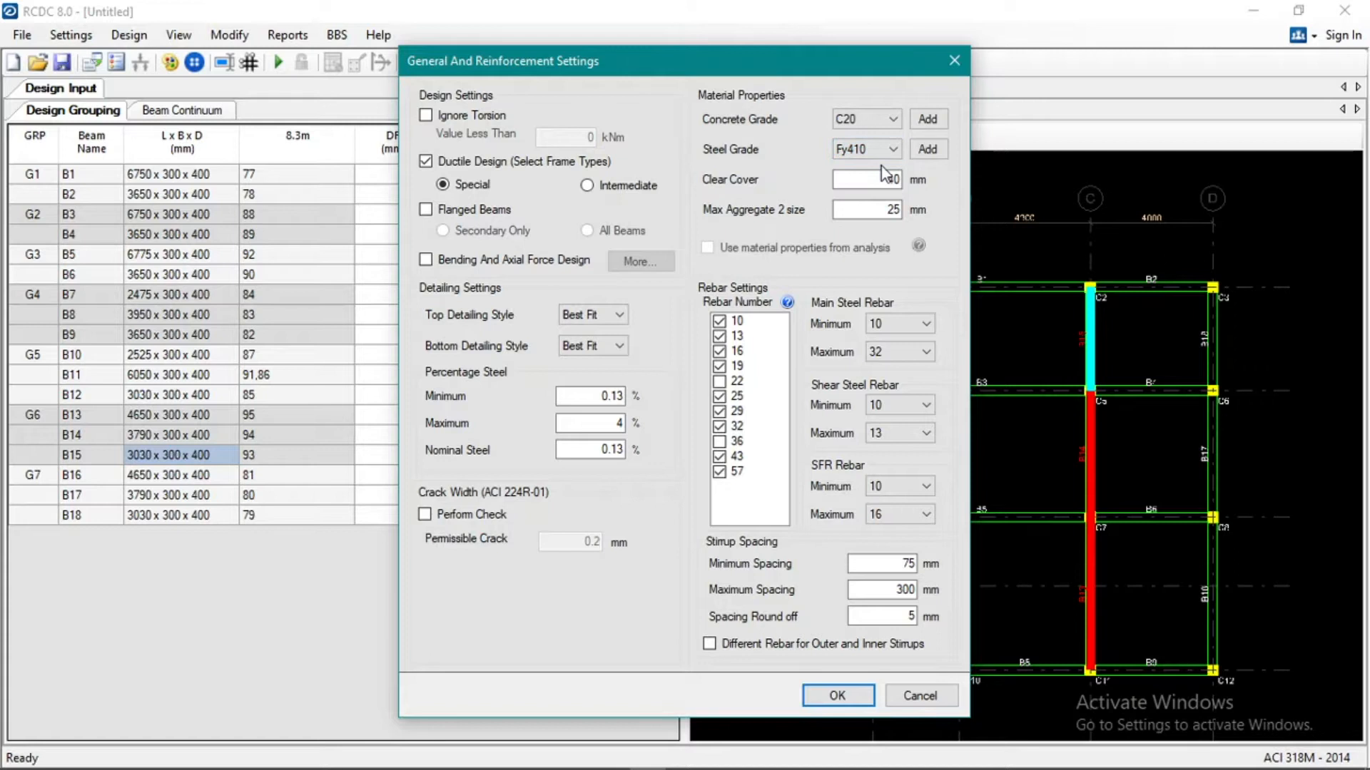
Add a custom steel grade of Fy 276 to the material properties.
{"action": "left_click", "coordinate": [931, 153]}
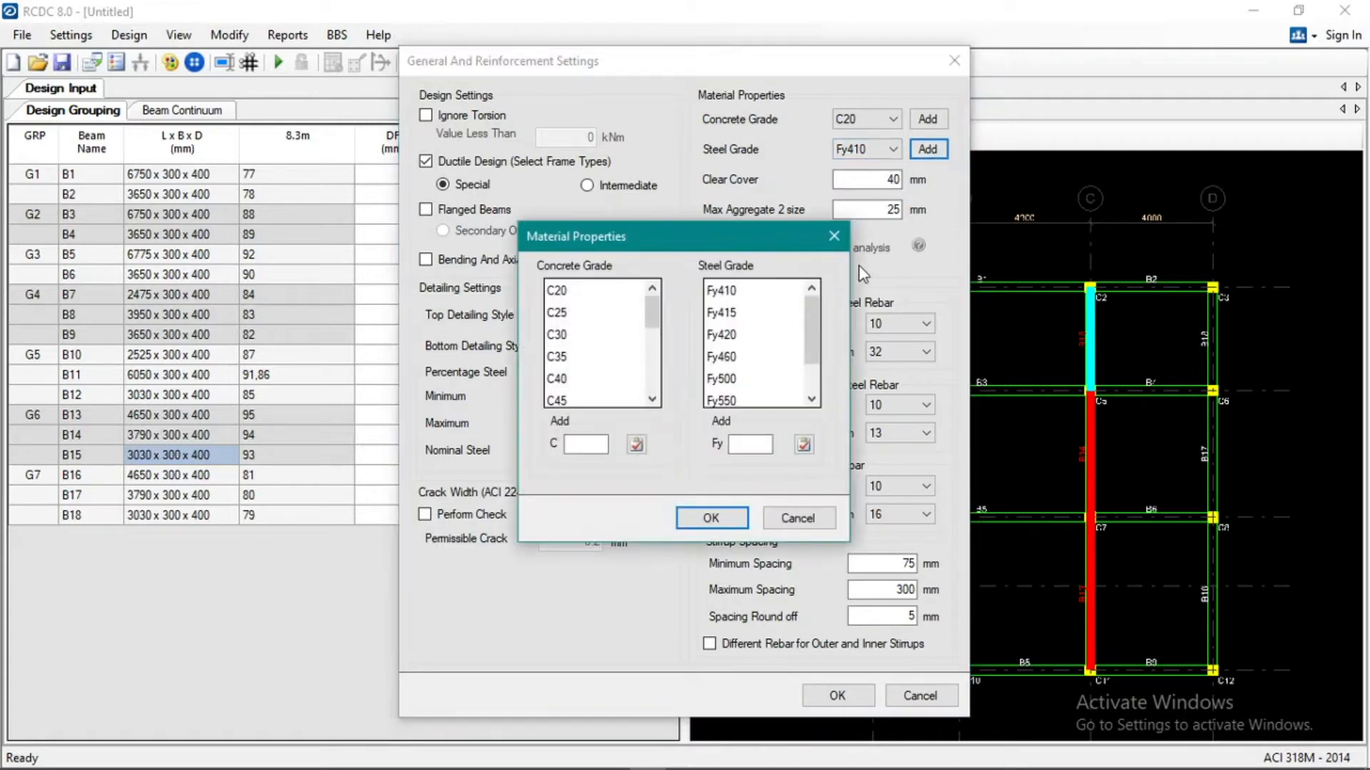
{"action": "left_click", "coordinate": [755, 444]}
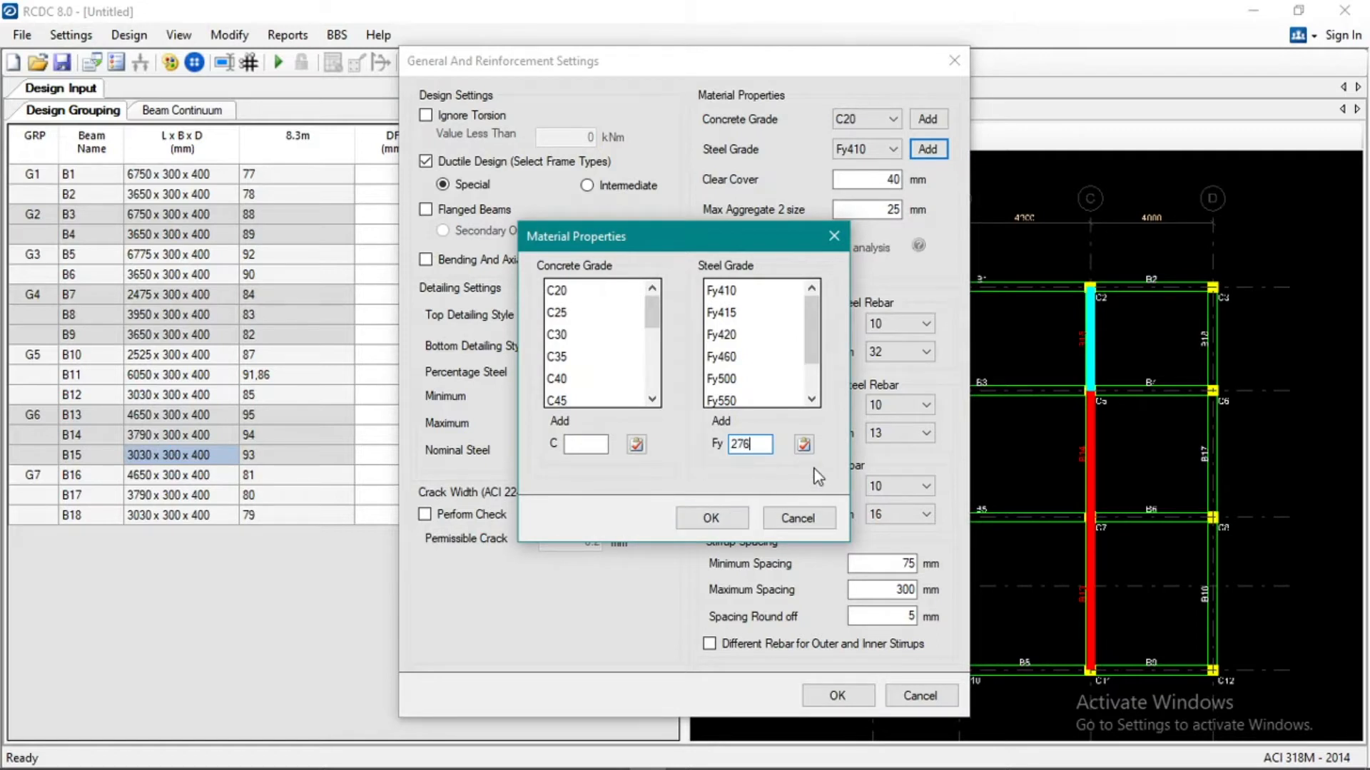
{"action": "left_click", "coordinate": [804, 445]}
{"action": "left_click", "coordinate": [711, 518]}
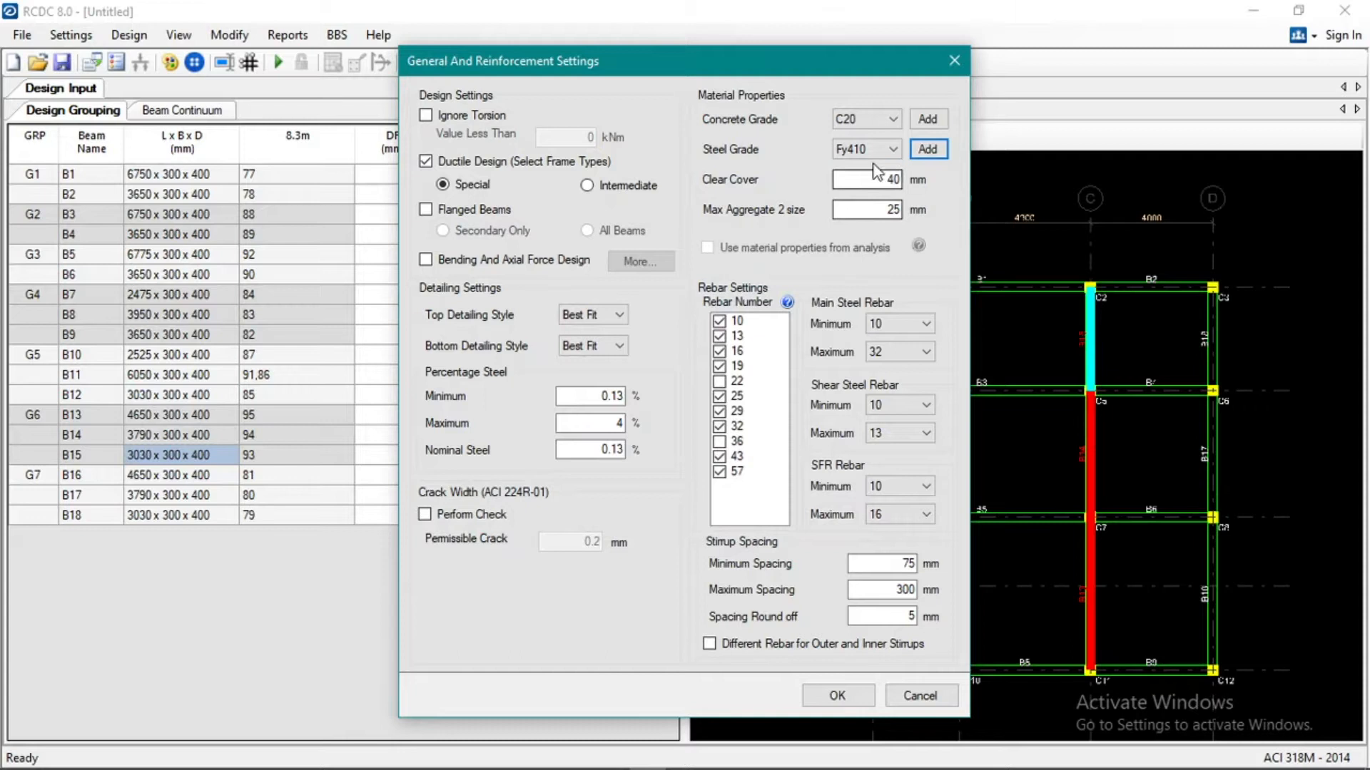
Check the available steel and concrete grades and the clear cover setting.
{"action": "left_click", "coordinate": [892, 149]}
{"action": "left_click", "coordinate": [888, 152]}
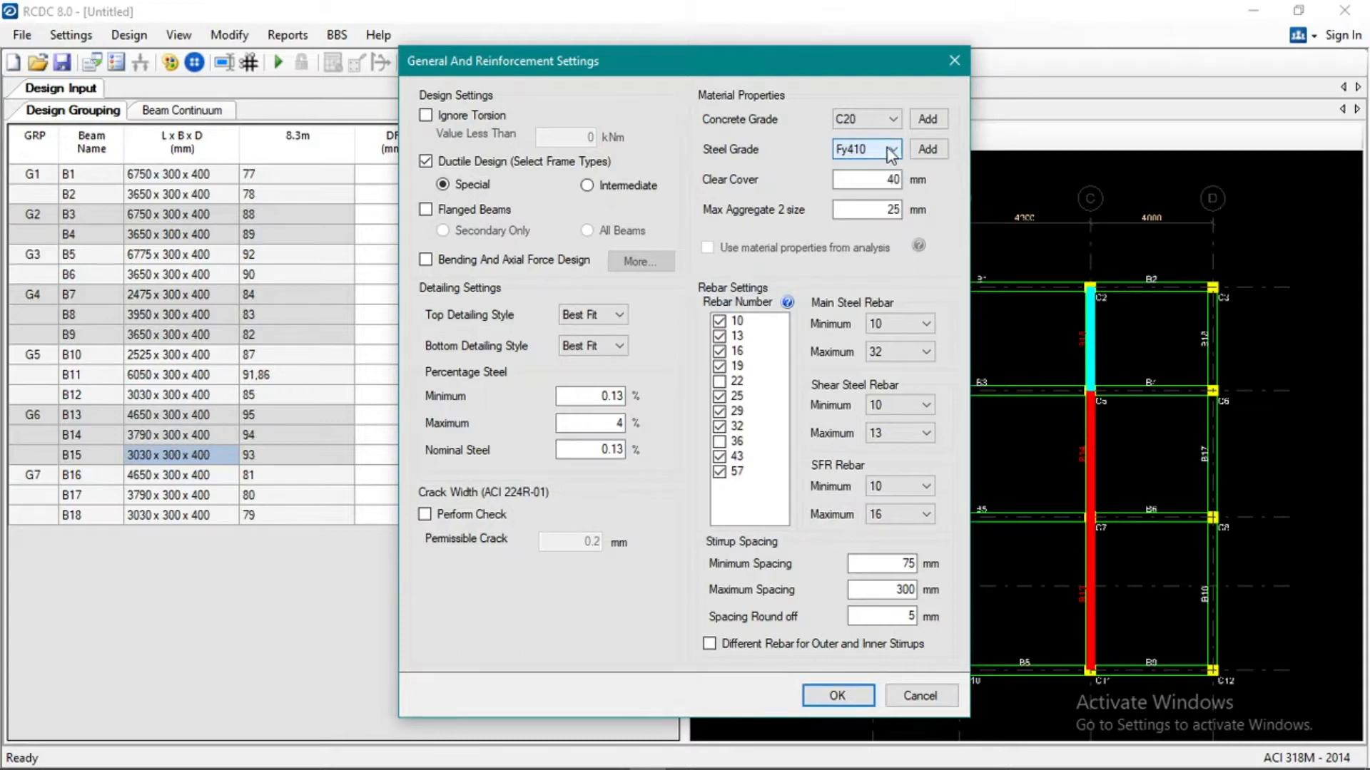
{"action": "left_click", "coordinate": [893, 119]}
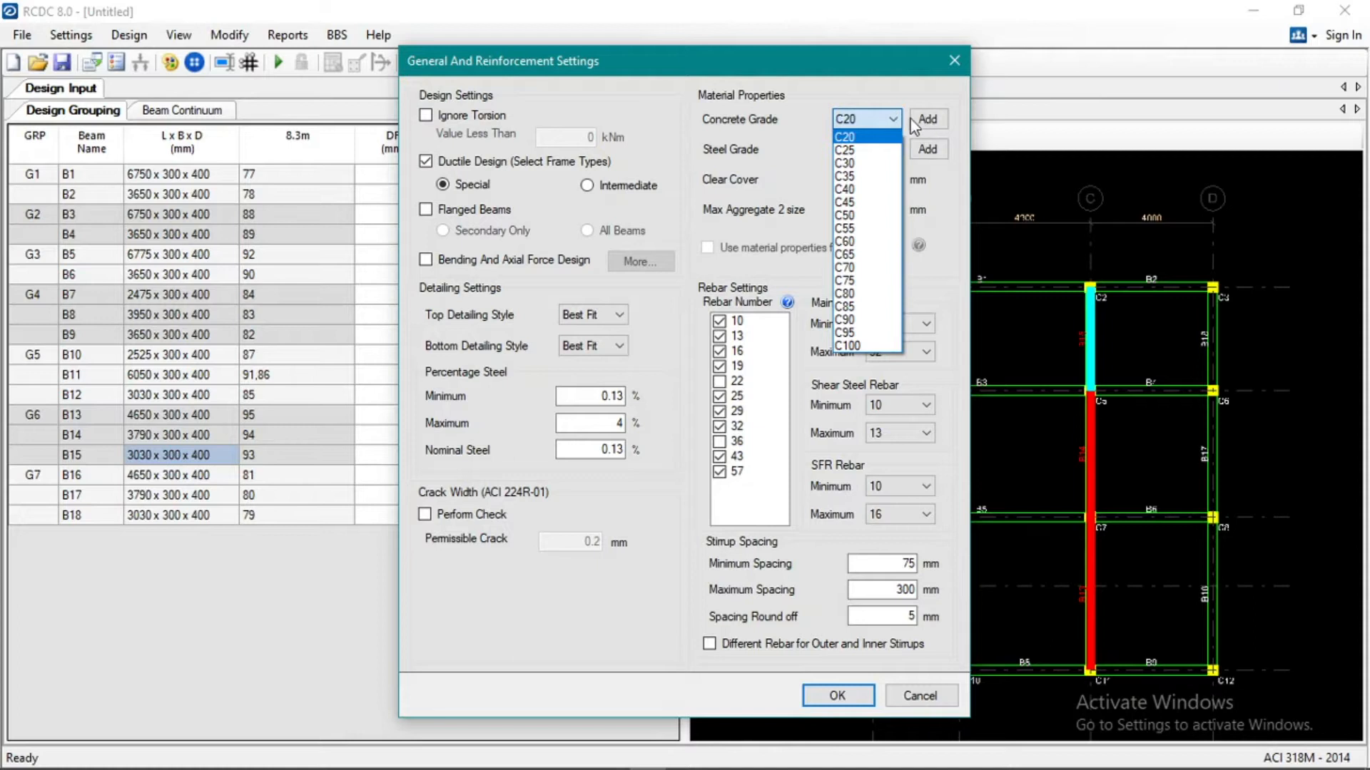
{"action": "left_click", "coordinate": [893, 119]}
{"action": "left_click", "coordinate": [892, 151]}
{"action": "left_click", "coordinate": [892, 151]}
{"action": "left_click", "coordinate": [893, 151]}
{"action": "left_click", "coordinate": [889, 179]}
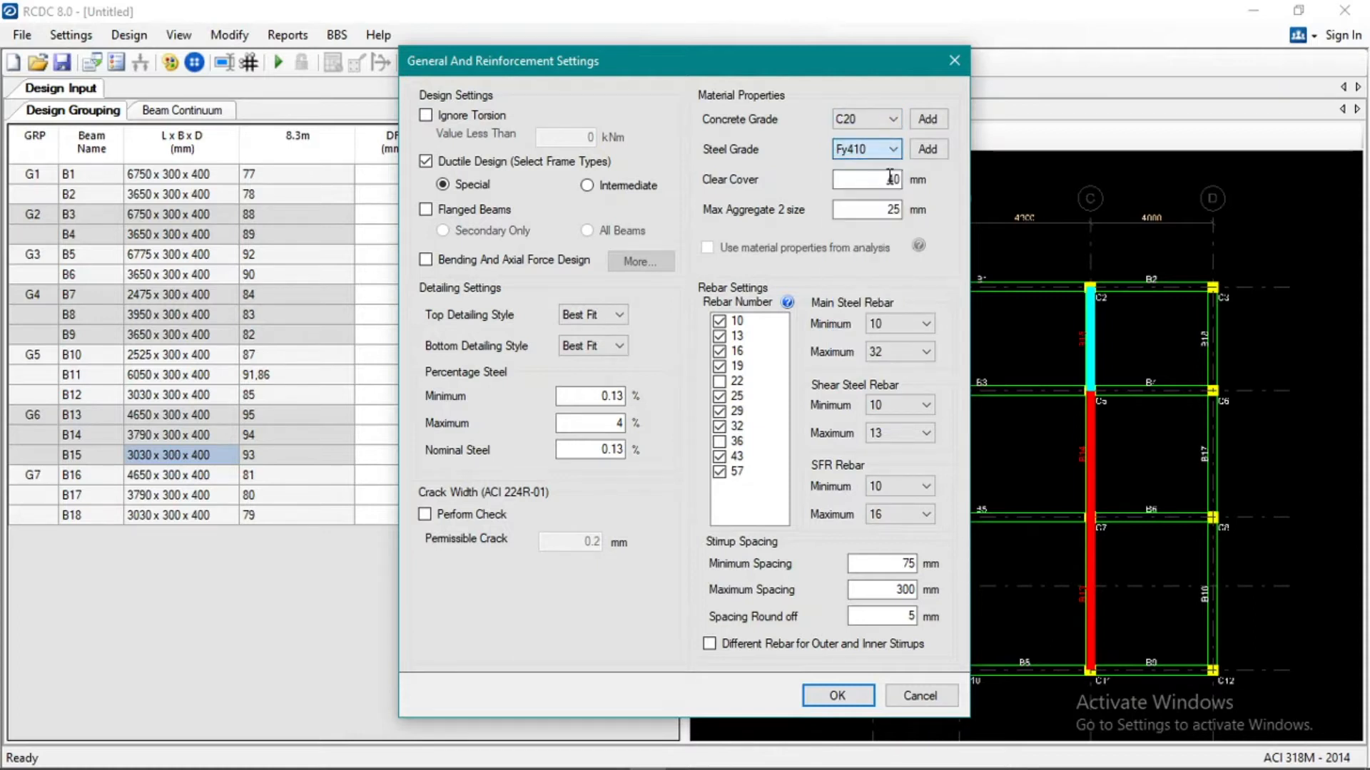
{"action": "left_click", "coordinate": [863, 179]}
Set both the minimum and maximum main steel rebar to 16 and accept the general and reinforcement settings.
{"action": "left_click", "coordinate": [898, 327]}
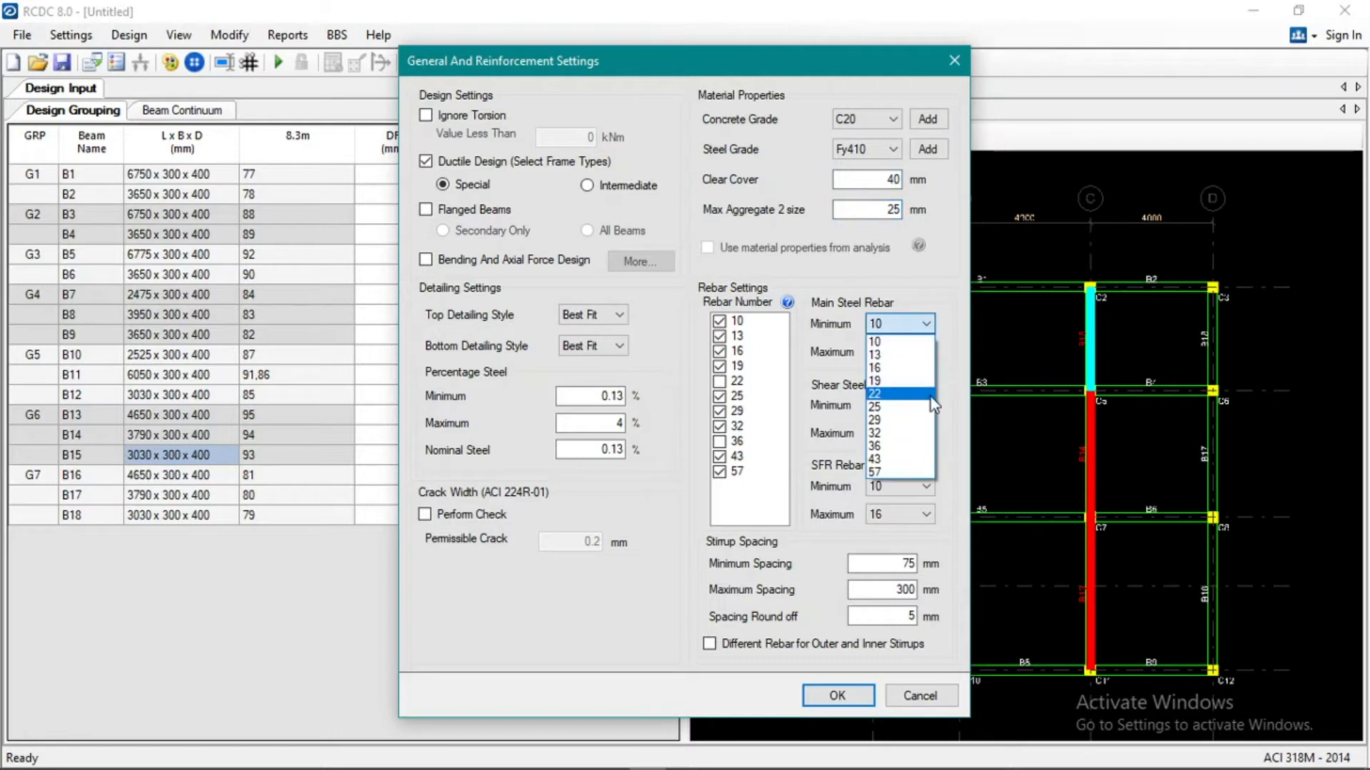
{"action": "left_click", "coordinate": [926, 368]}
{"action": "left_click", "coordinate": [910, 355]}
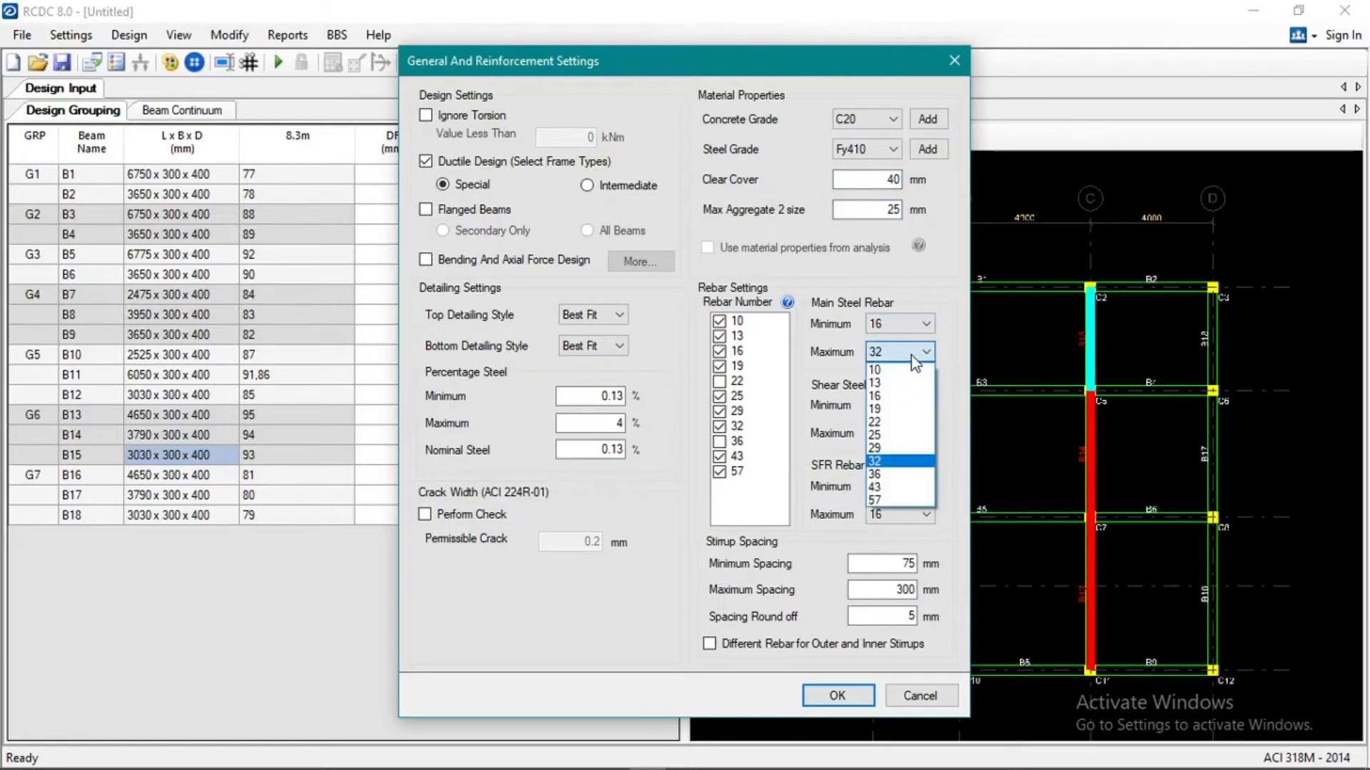
{"action": "left_click", "coordinate": [909, 396]}
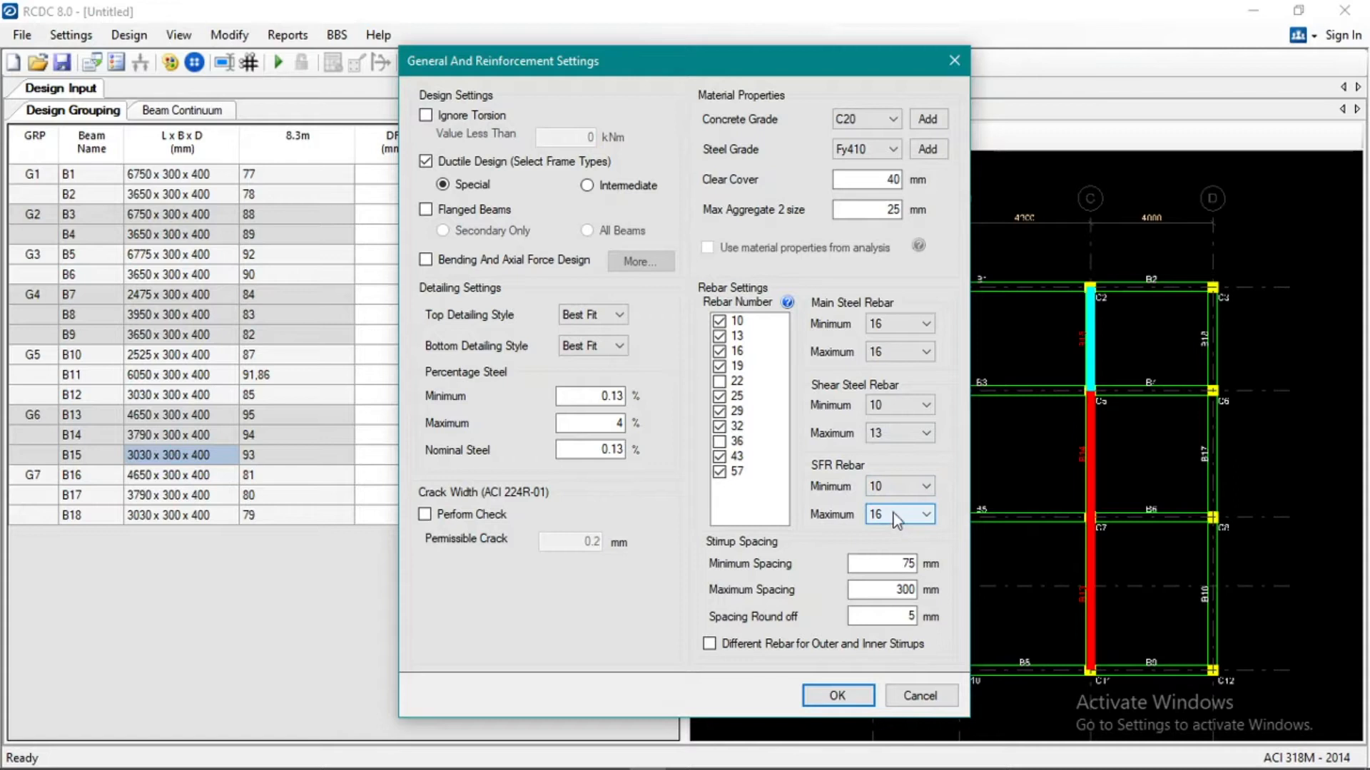
{"action": "left_click", "coordinate": [842, 696]}
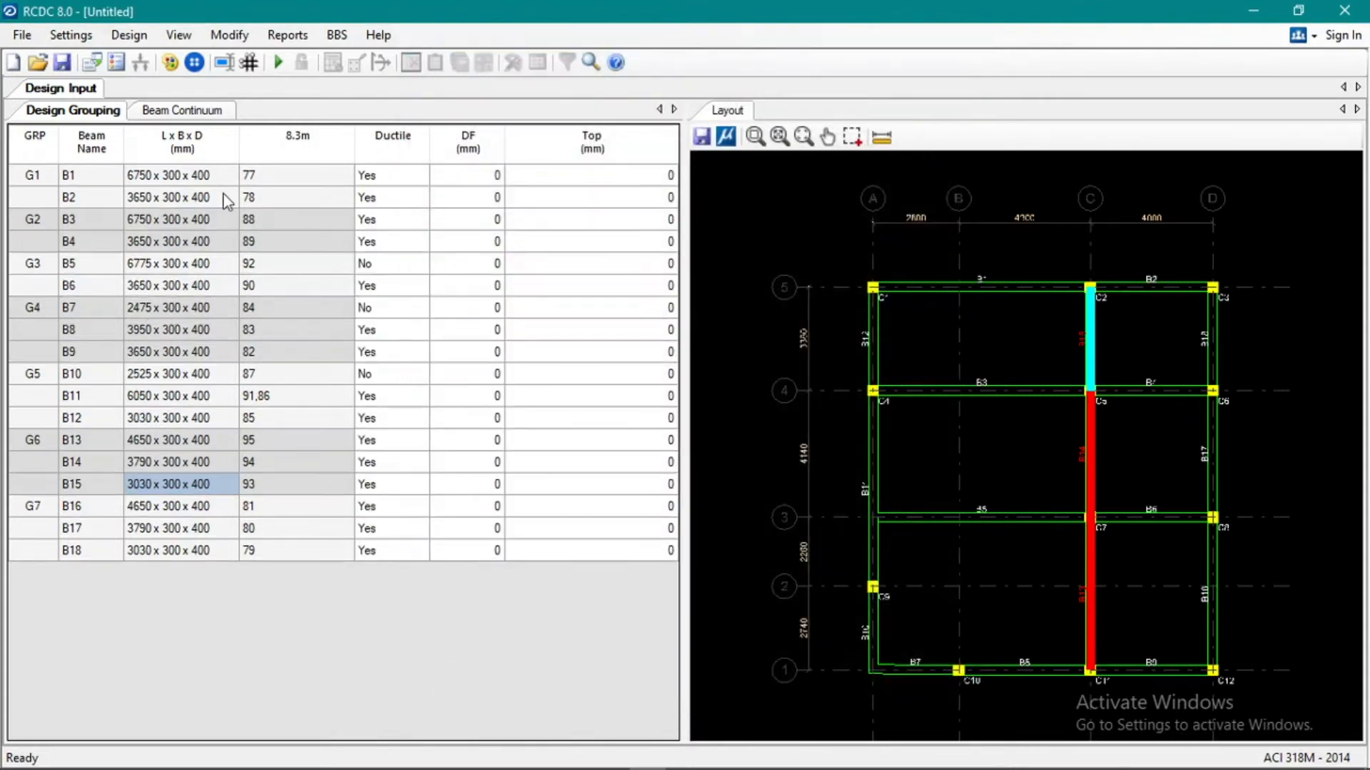
Review and accept the rebar curtailment and shear zone settings.
{"action": "left_click", "coordinate": [71, 35]}
{"action": "left_click", "coordinate": [104, 91]}
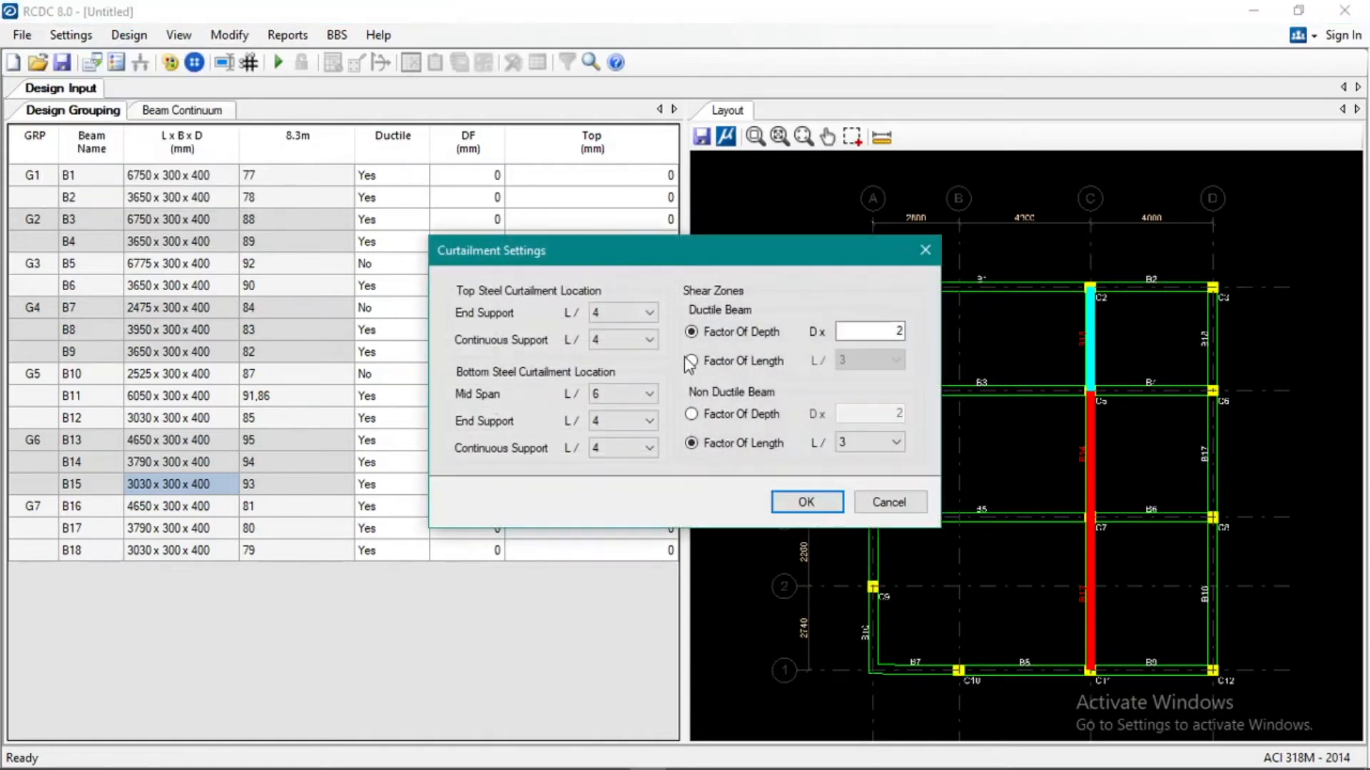
{"action": "left_click", "coordinate": [802, 501]}
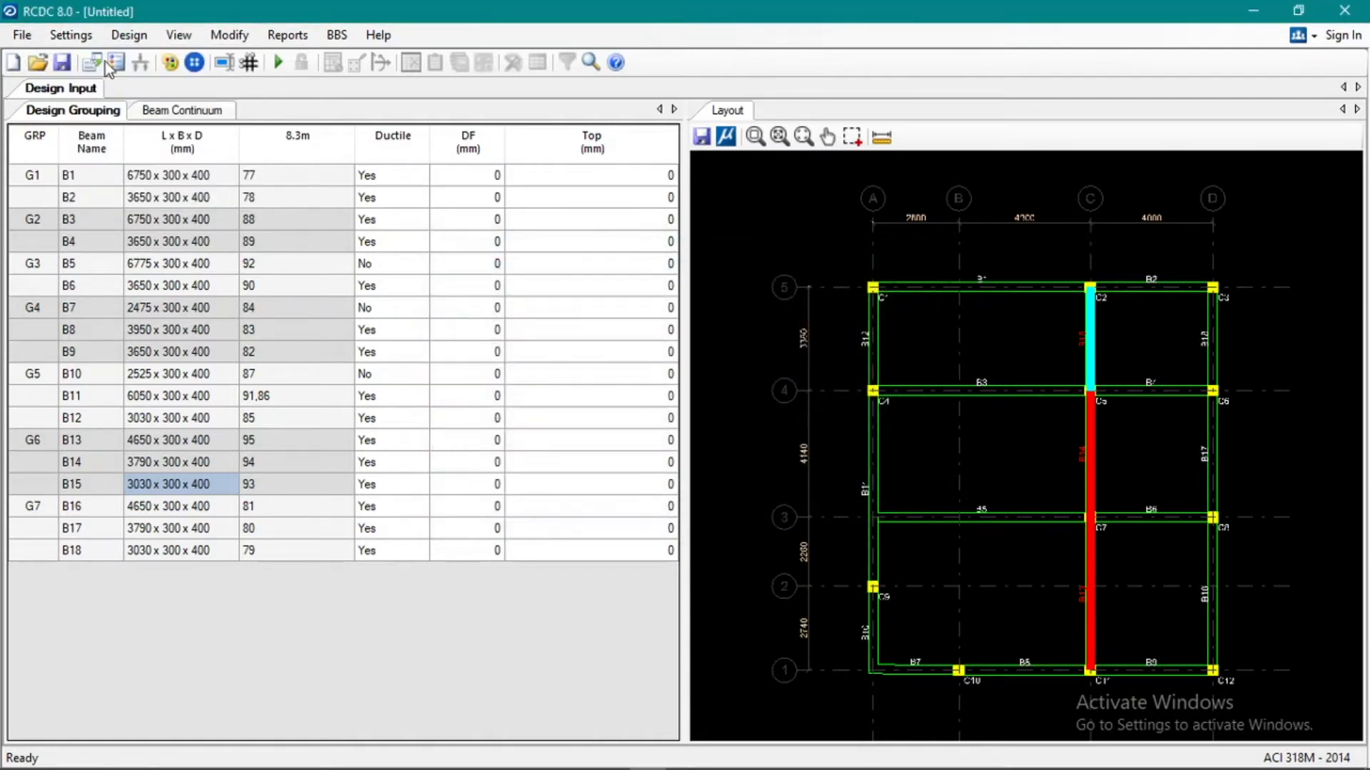
In the detailing settings' rebar mark manager, remove the # prefix from the main bar diameter and give it the suffix mm.
{"action": "left_click", "coordinate": [71, 35]}
{"action": "left_click", "coordinate": [122, 112]}
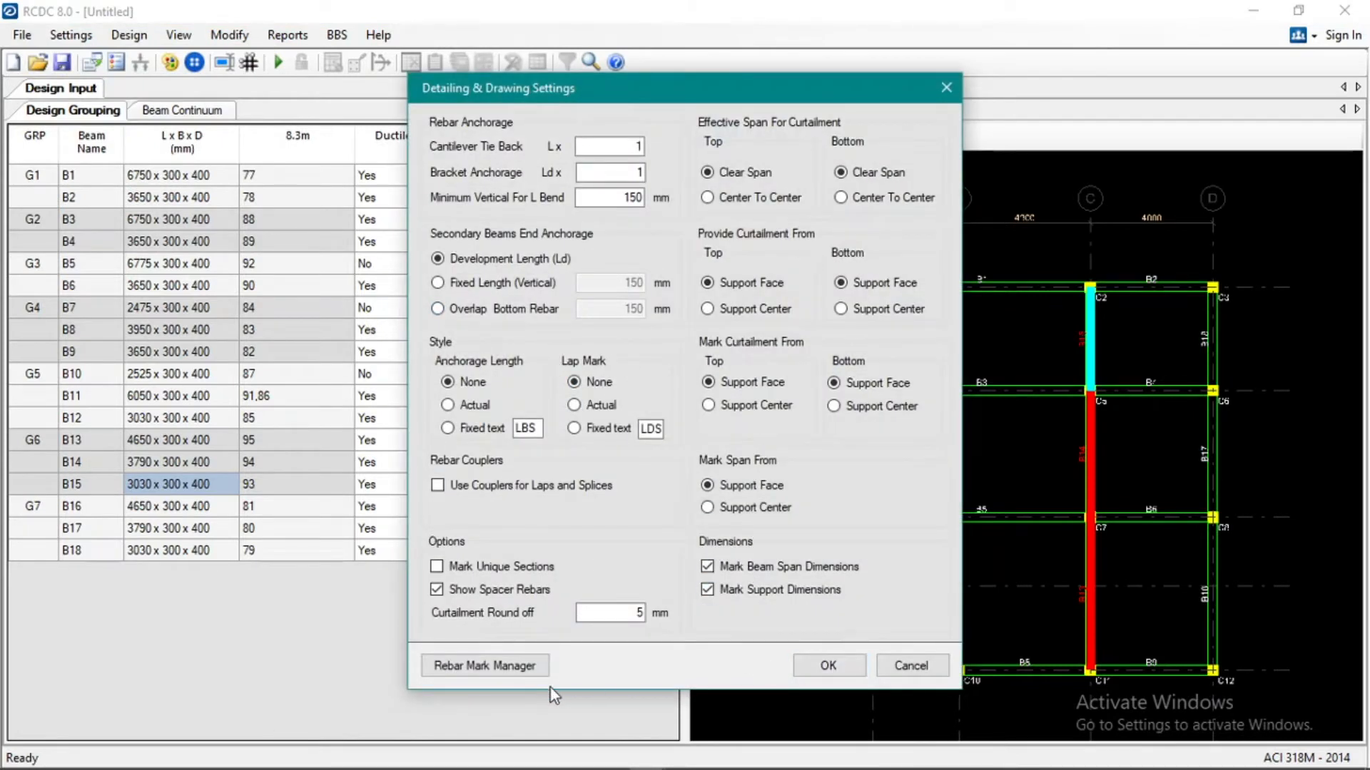
{"action": "left_click", "coordinate": [491, 667]}
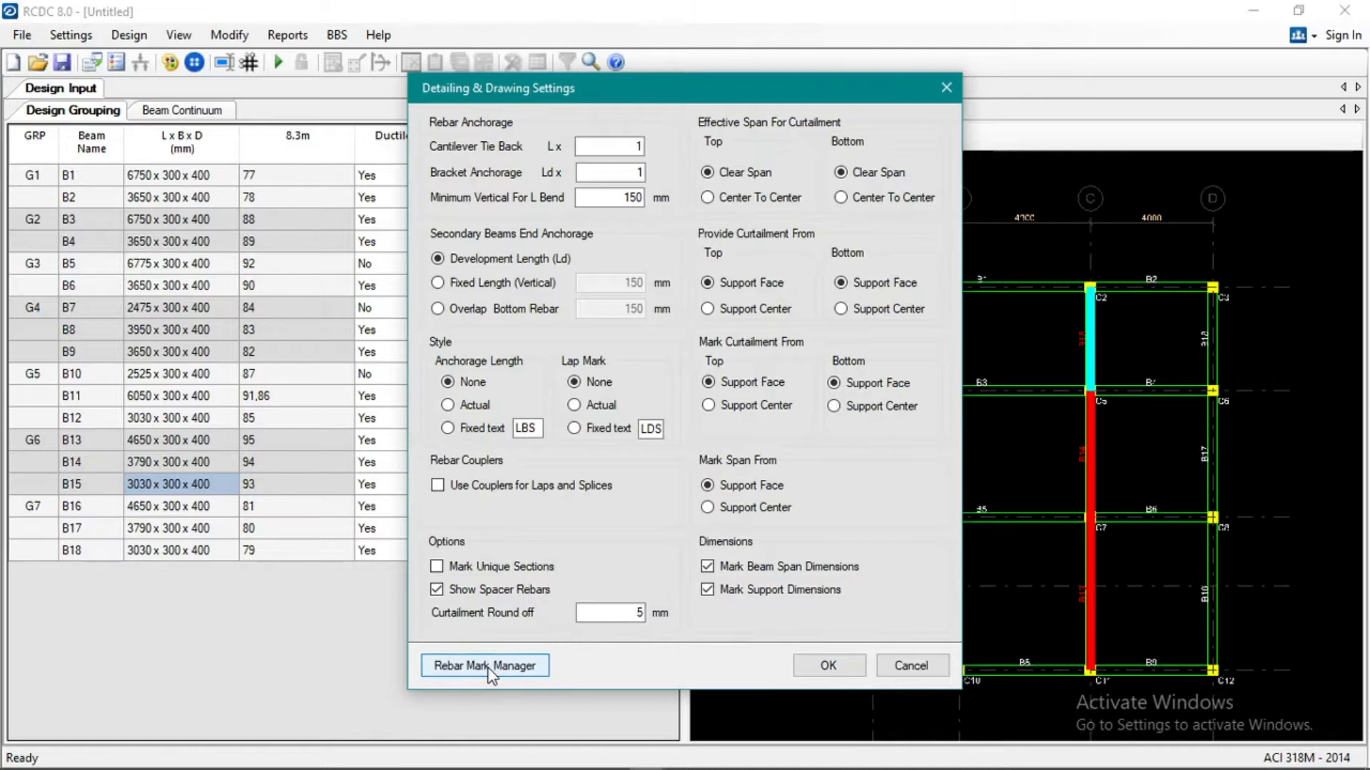
{"action": "left_click", "coordinate": [690, 349]}
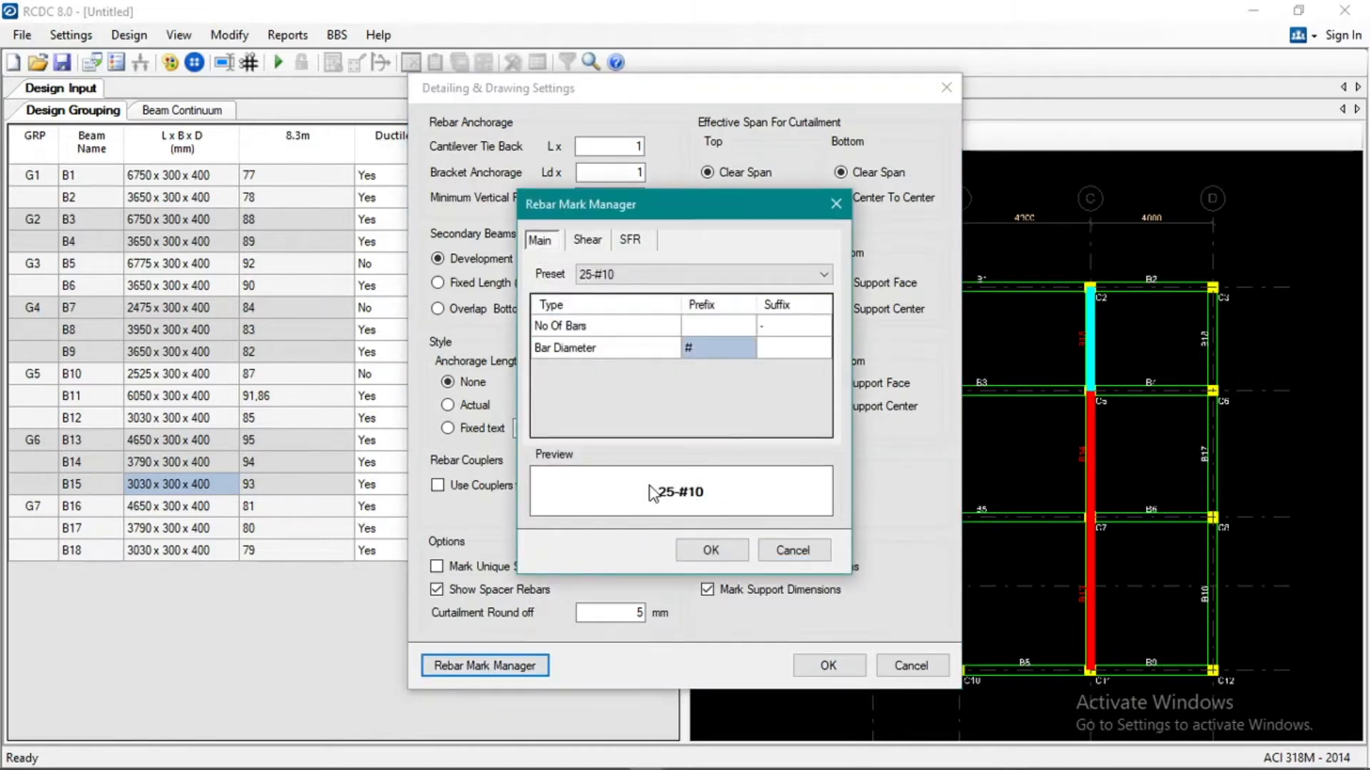
{"action": "left_click", "coordinate": [701, 349]}
{"action": "key", "text": "BackSpace"}
{"action": "left_click", "coordinate": [774, 350]}
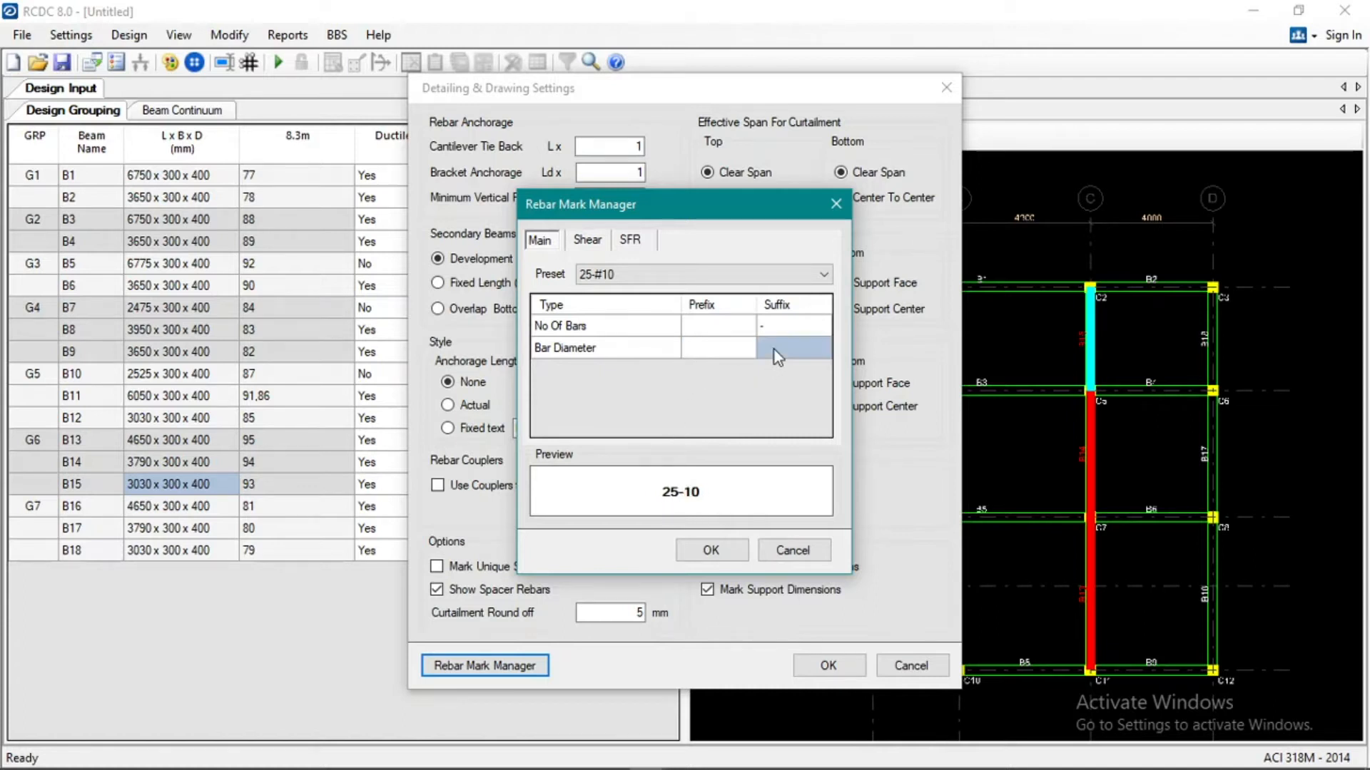
{"action": "type", "text": "mm"}
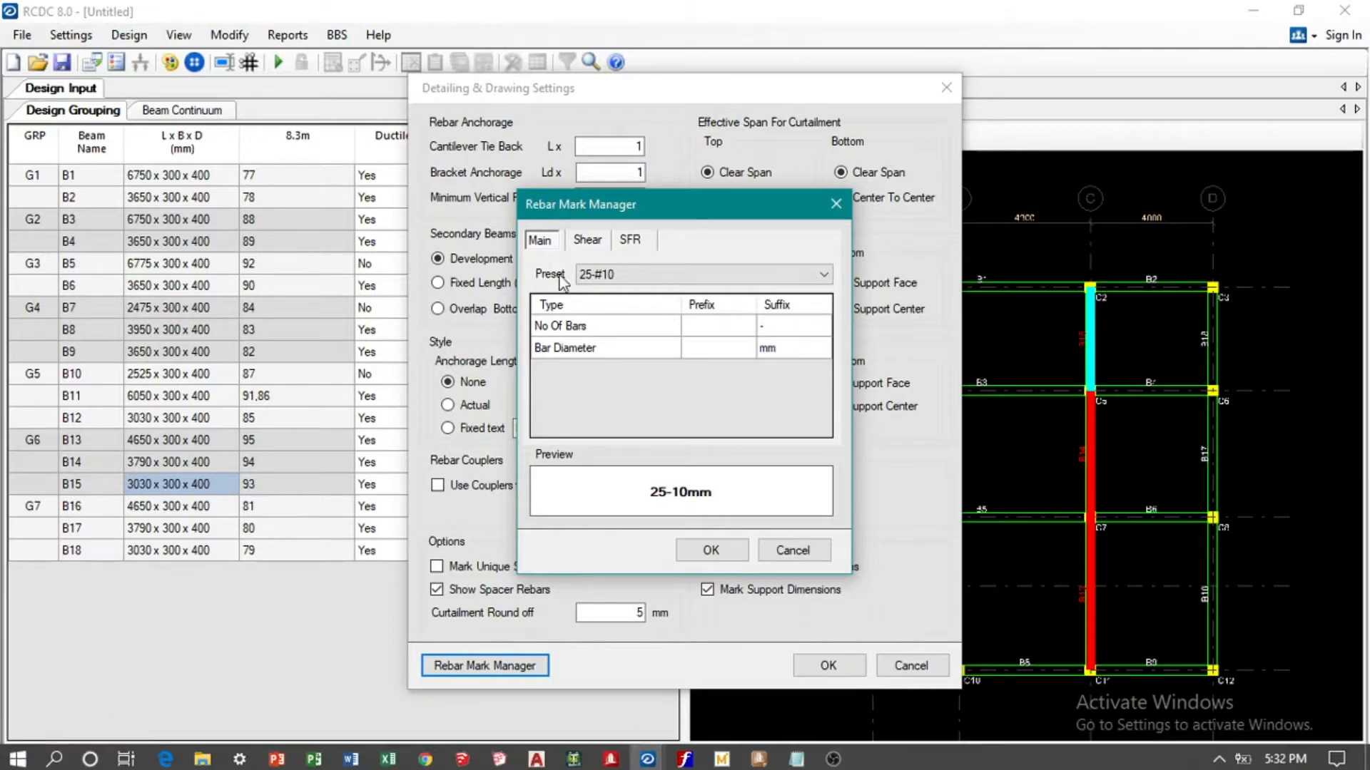
For the shear rebar mark, remove the # prefix from the bar diameter and add the suffix mm.
{"action": "left_click", "coordinate": [588, 240]}
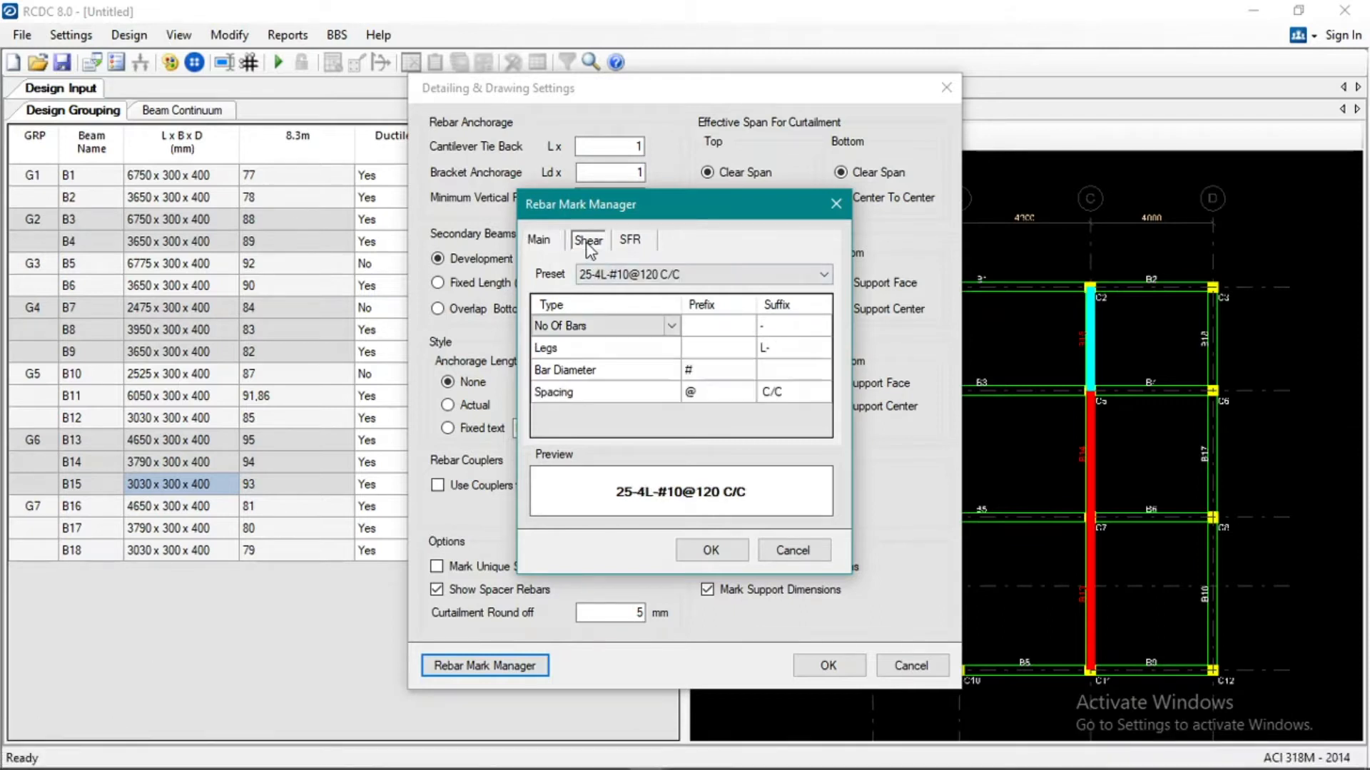
{"action": "left_click", "coordinate": [705, 373]}
{"action": "left_click", "coordinate": [706, 372]}
{"action": "key", "text": "BackSpace"}
{"action": "left_click", "coordinate": [786, 377]}
{"action": "left_click", "coordinate": [782, 373]}
{"action": "type", "text": "mm"}
For the SFR rebar mark, remove the bar diameter's # prefix, set its suffix to mmEF, and accept the detailing and drawing settings.
{"action": "left_click", "coordinate": [629, 242]}
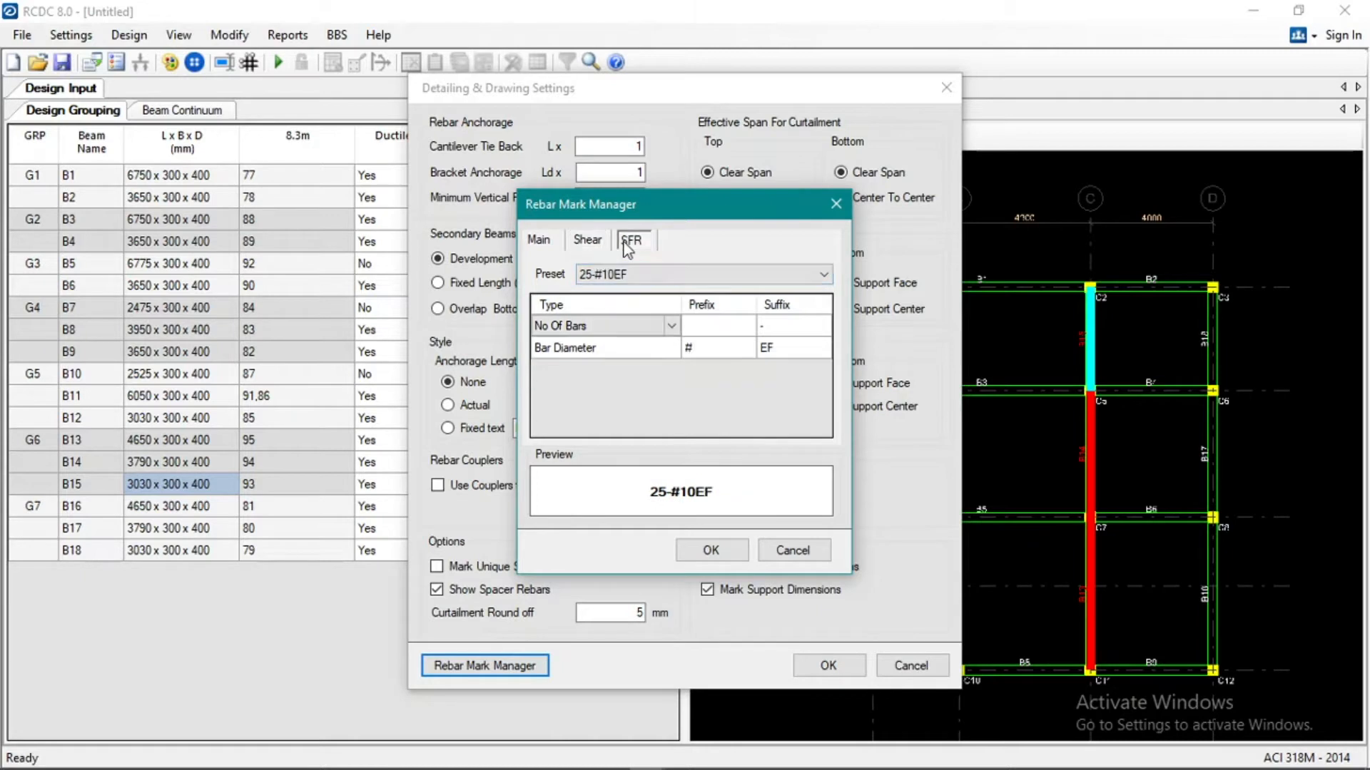
{"action": "left_click", "coordinate": [700, 354]}
{"action": "left_click", "coordinate": [699, 354]}
{"action": "key", "text": "BackSpace"}
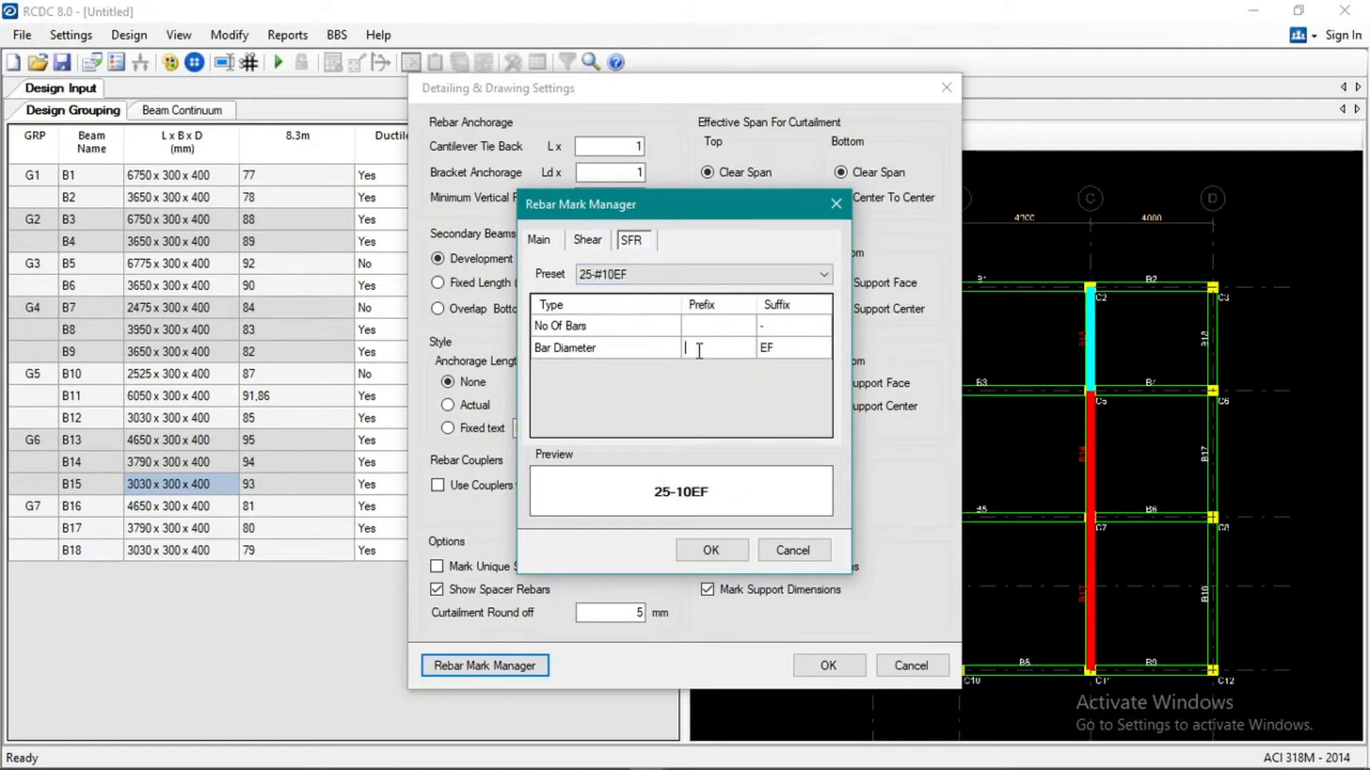
{"action": "left_click", "coordinate": [762, 351]}
{"action": "left_click", "coordinate": [764, 349]}
{"action": "type", "text": "mm"}
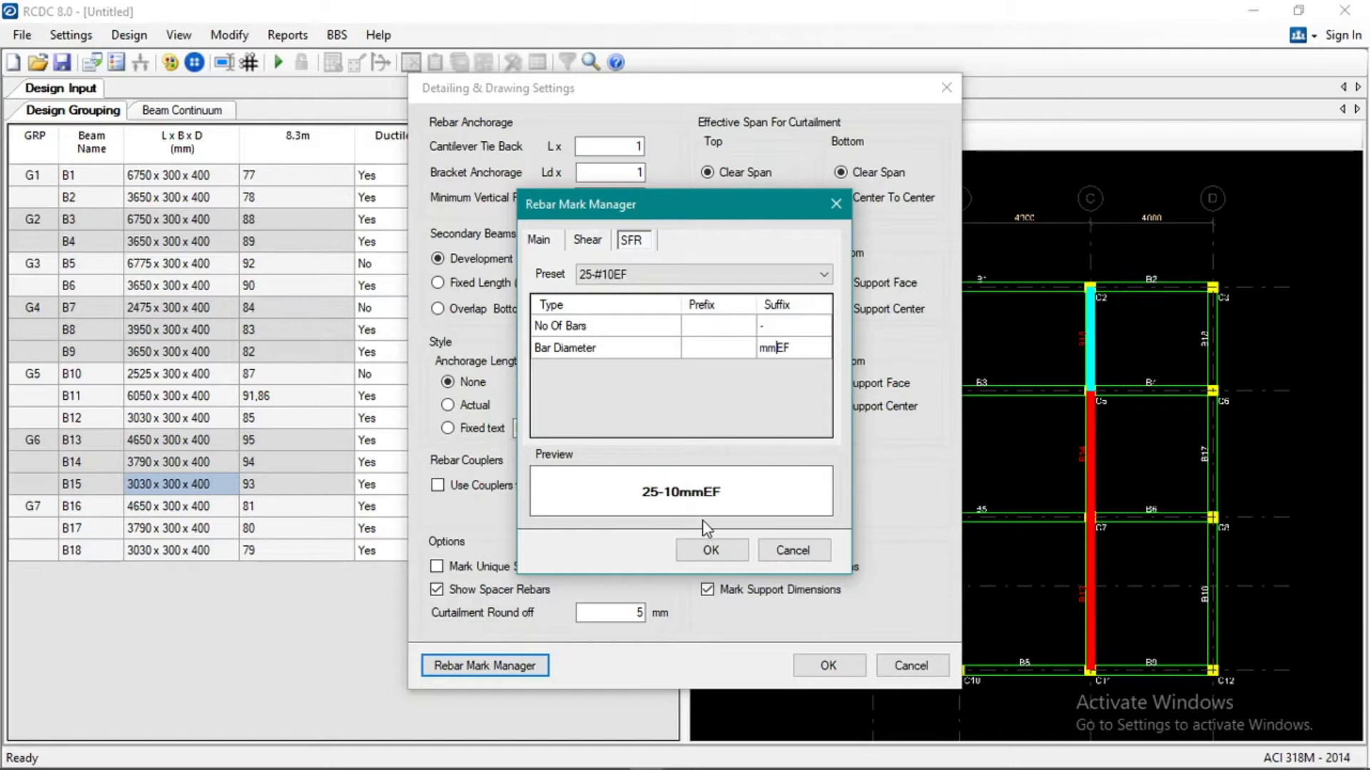
{"action": "left_click", "coordinate": [710, 550]}
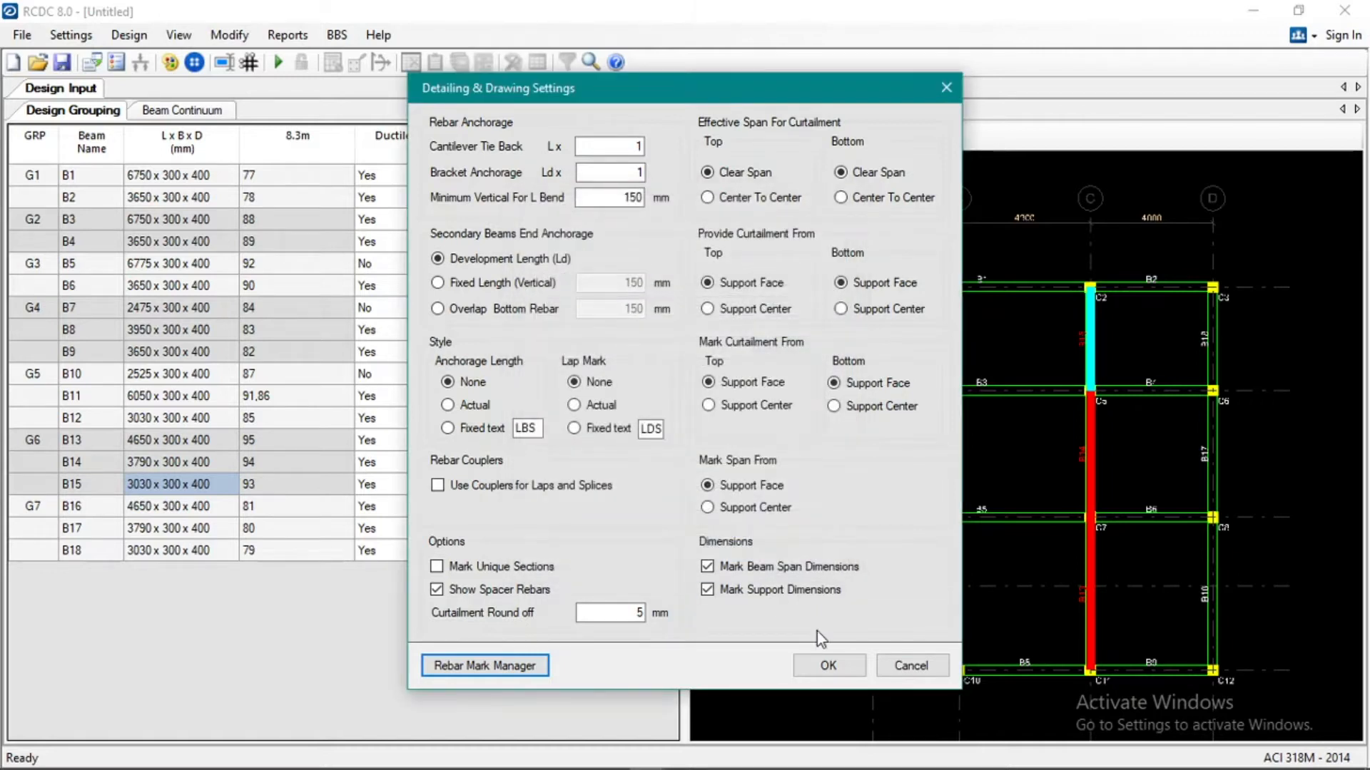
{"action": "left_click", "coordinate": [827, 665]}
In the preferred rebar spacing for the 300 mm beam width, set the number of bars of size 16 or smaller to 5.
{"action": "left_click", "coordinate": [72, 35]}
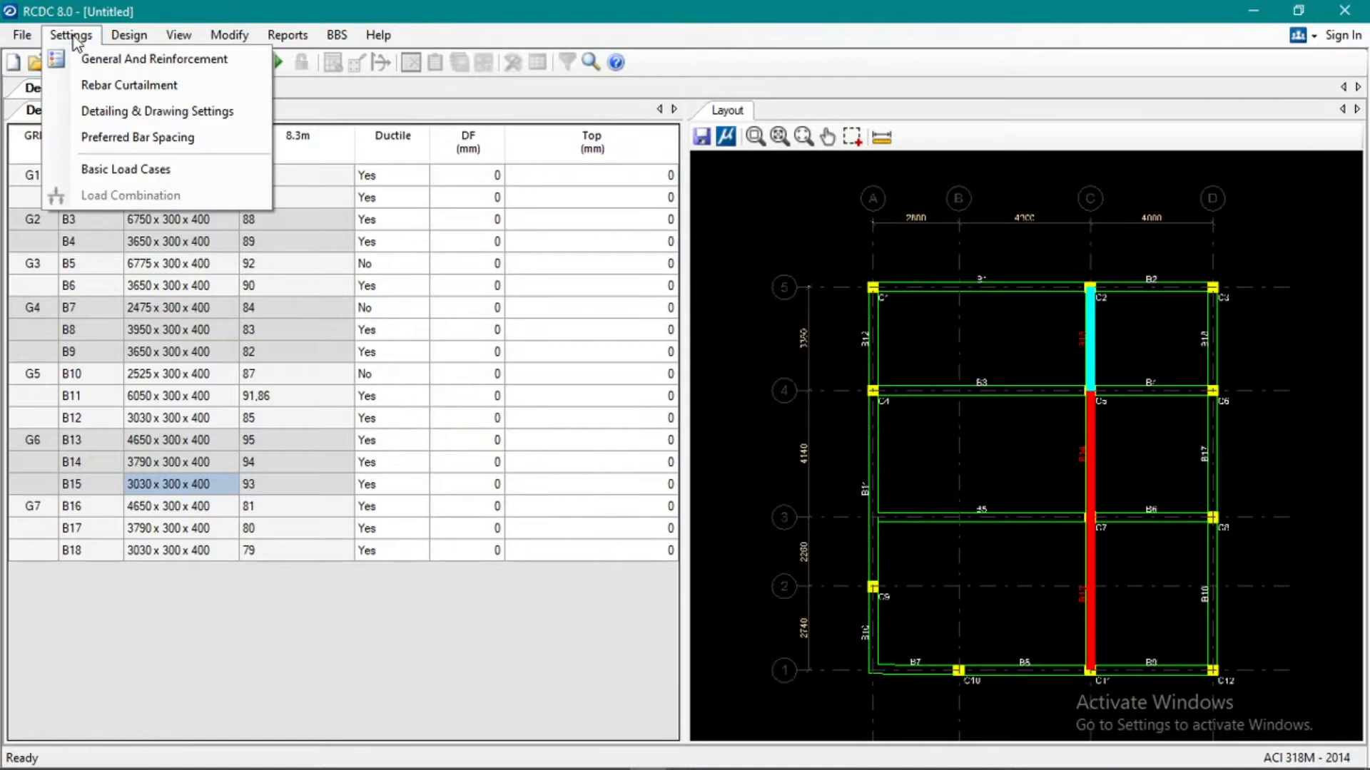
{"action": "left_click", "coordinate": [110, 137]}
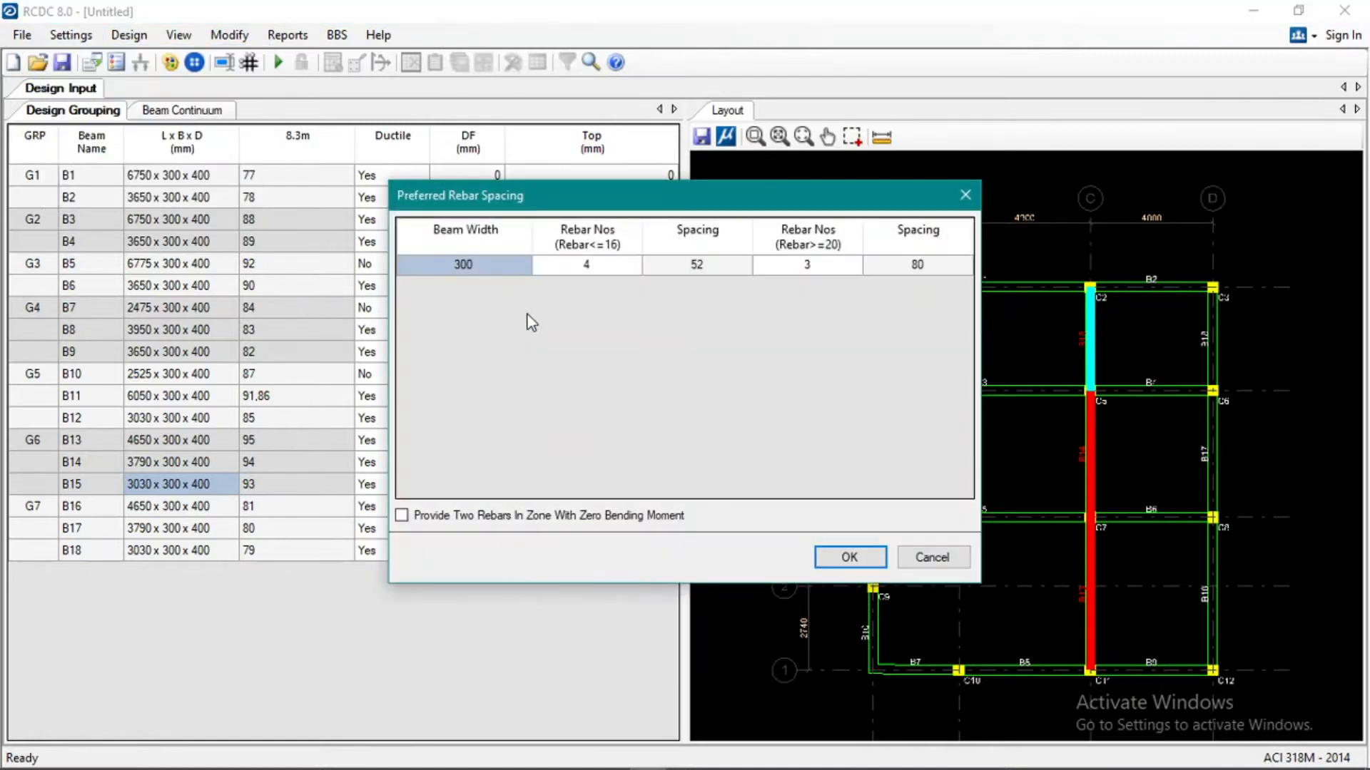
{"action": "left_click", "coordinate": [606, 265]}
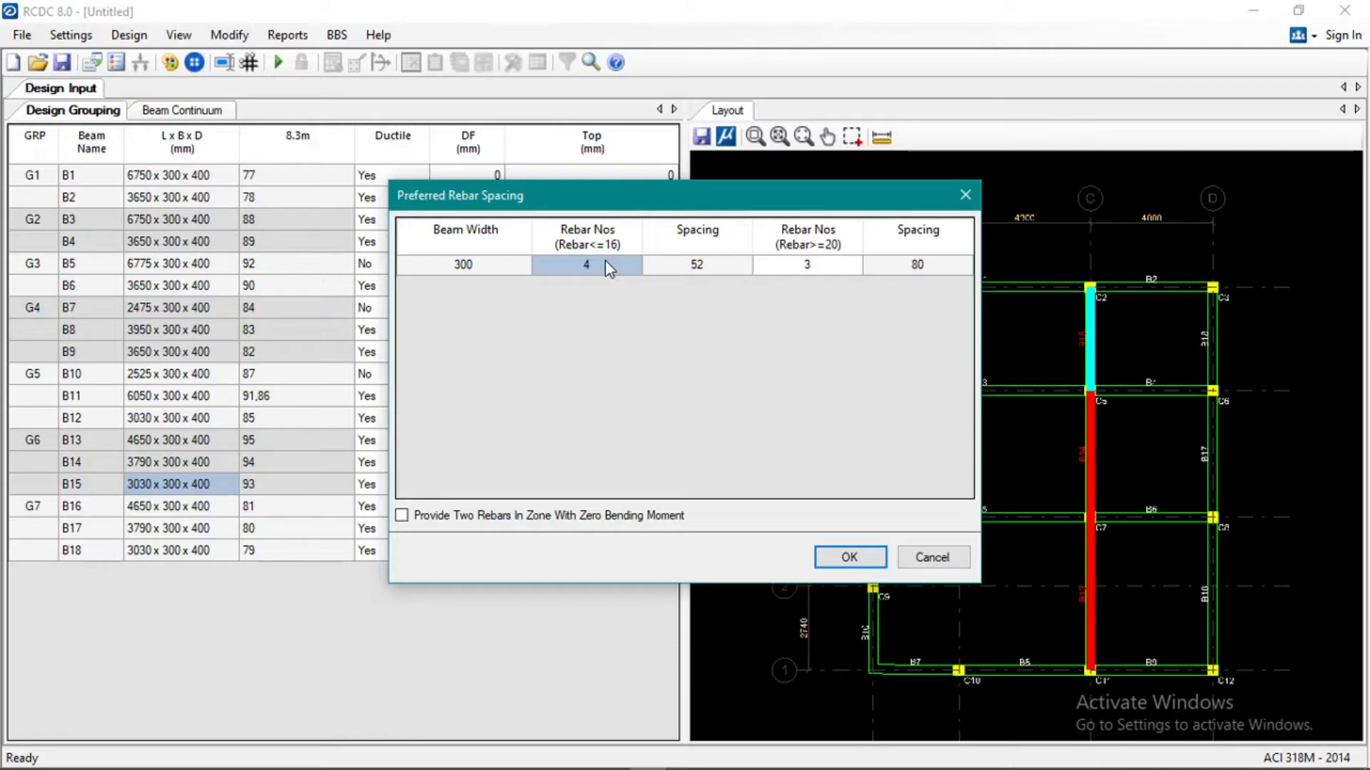
{"action": "type", "text": "5"}
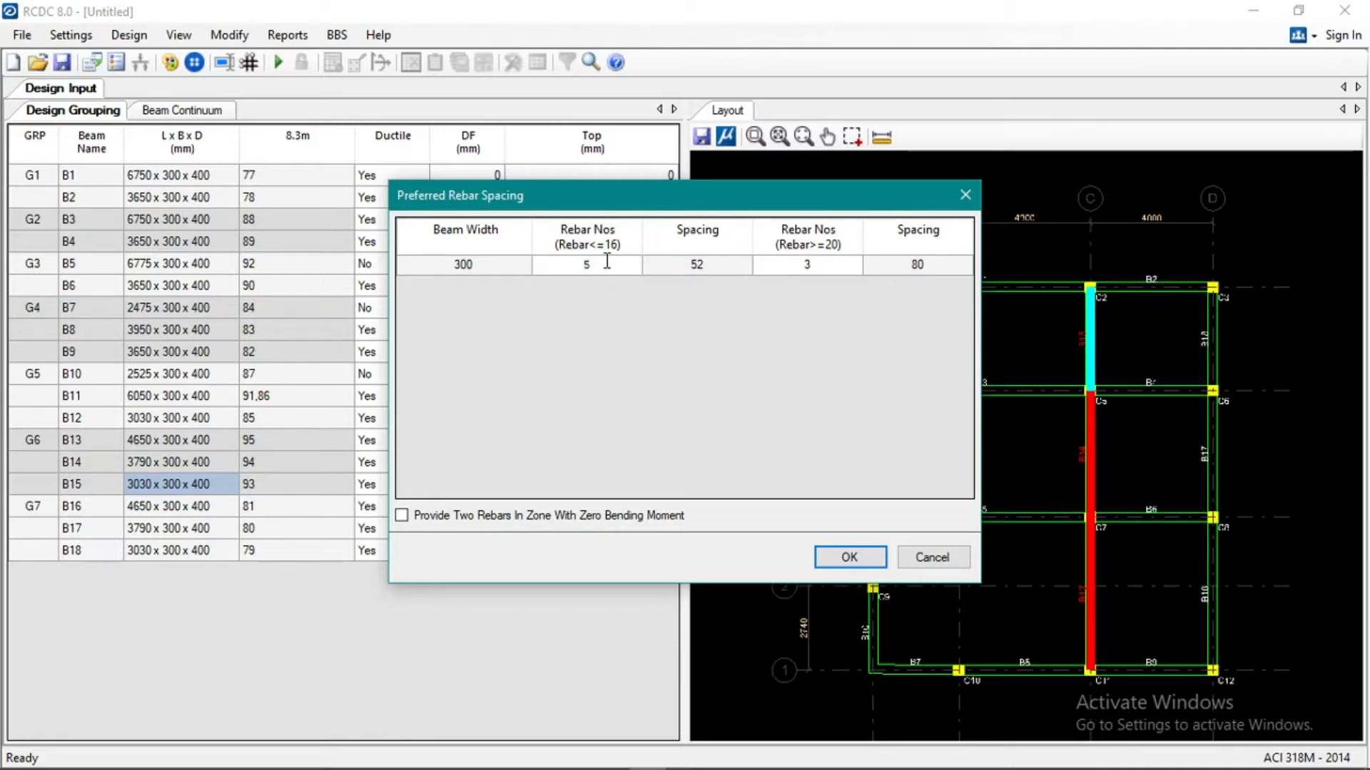
{"action": "left_click", "coordinate": [671, 270]}
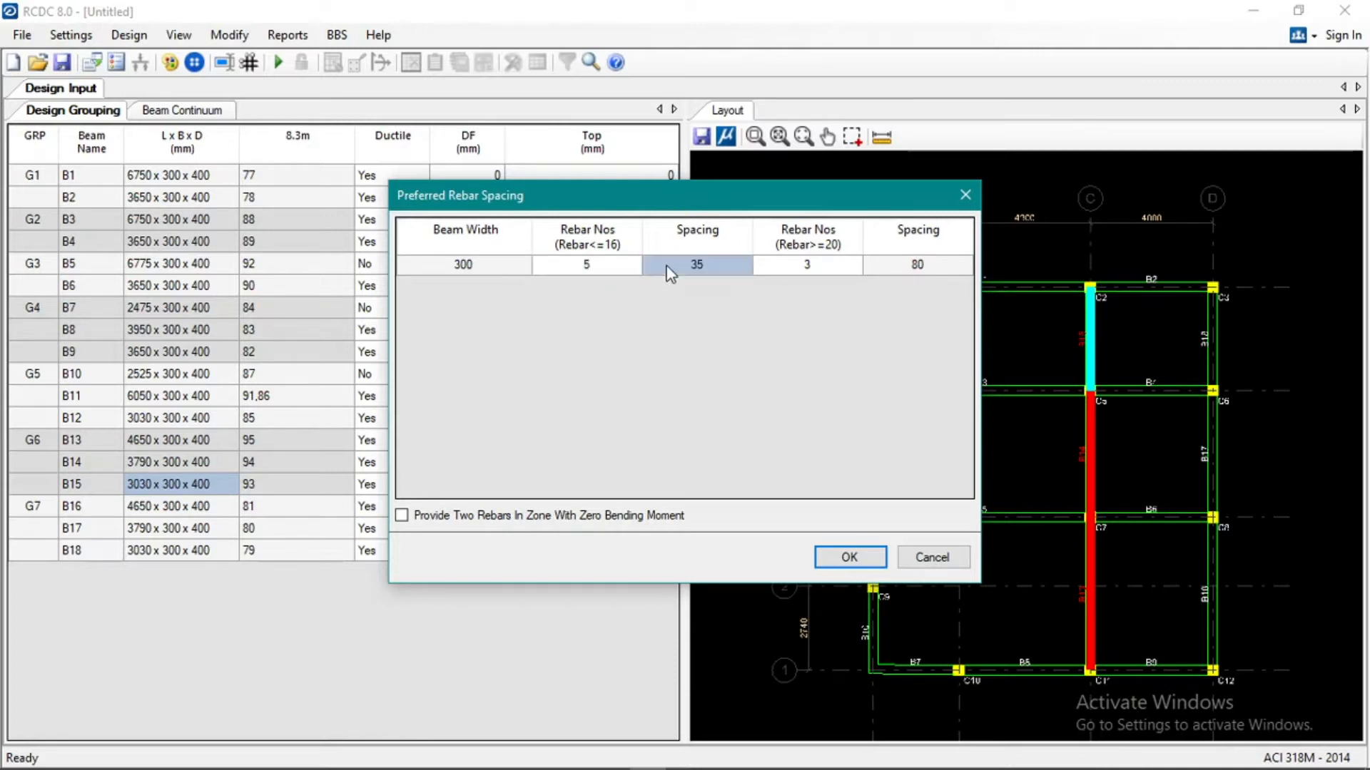
{"action": "left_click", "coordinate": [603, 265]}
{"action": "type", "text": "6"}
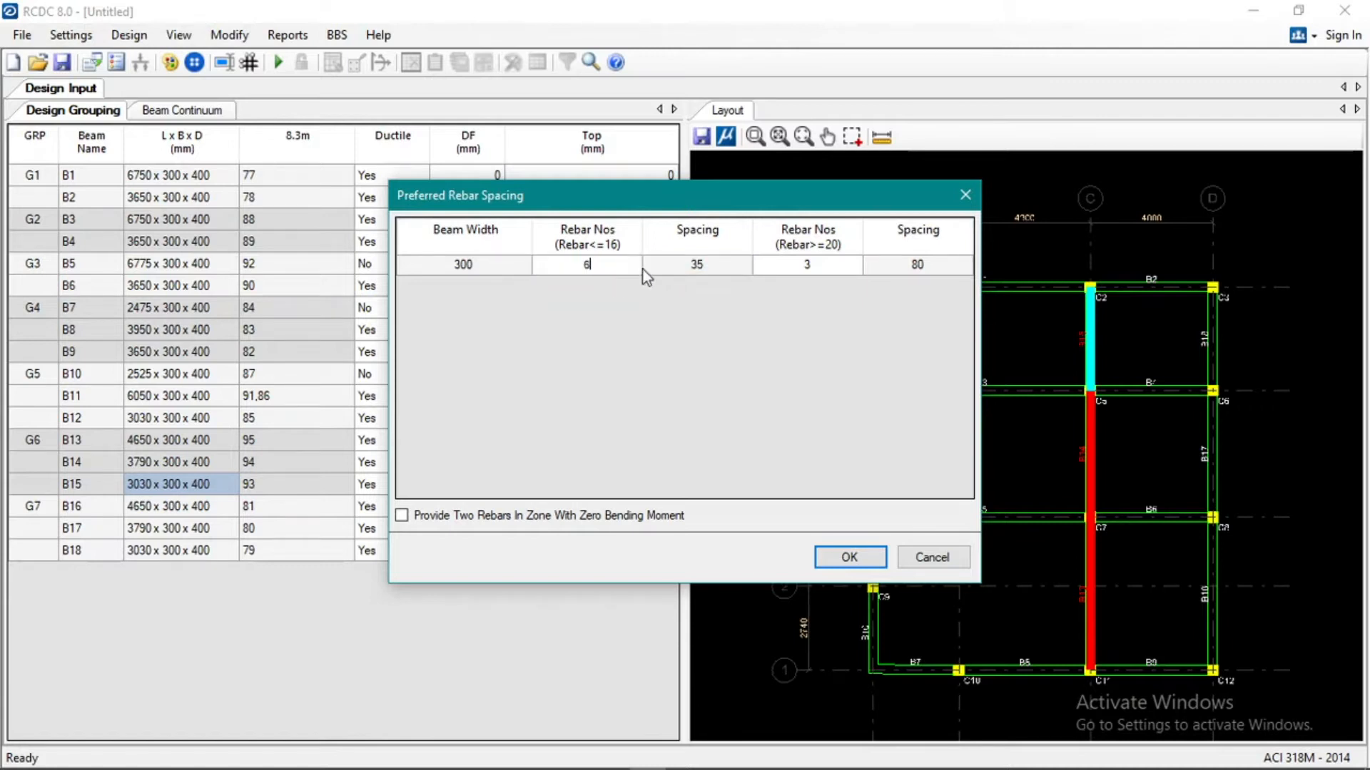
{"action": "left_click", "coordinate": [666, 275]}
{"action": "left_click", "coordinate": [592, 269]}
{"action": "type", "text": "5"}
Set the preferred number of bars of size 20 or larger to 5 and accept the rebar spacing.
{"action": "left_click", "coordinate": [773, 269]}
{"action": "type", "text": "6"}
{"action": "left_click", "coordinate": [735, 267]}
{"action": "left_click", "coordinate": [802, 270]}
{"action": "type", "text": "5"}
{"action": "left_click", "coordinate": [726, 271]}
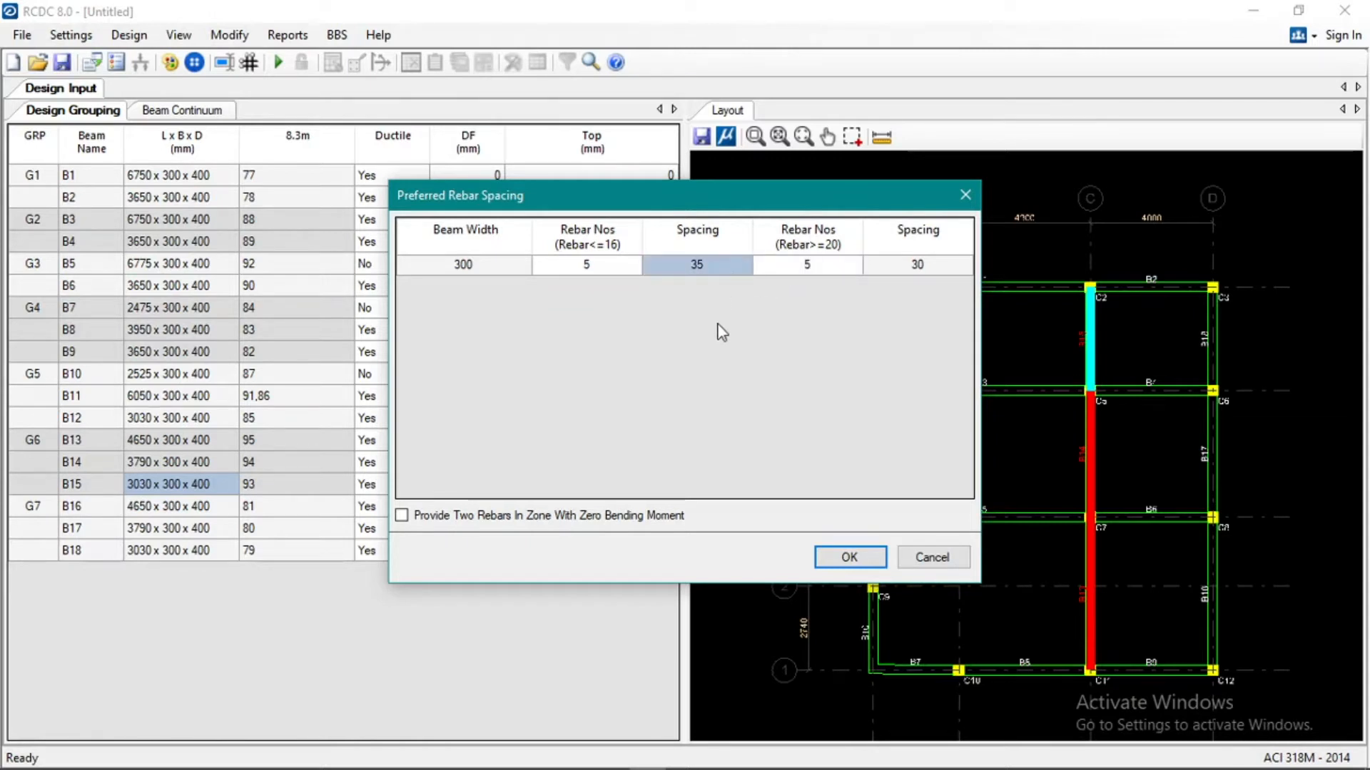
{"action": "left_click", "coordinate": [850, 555]}
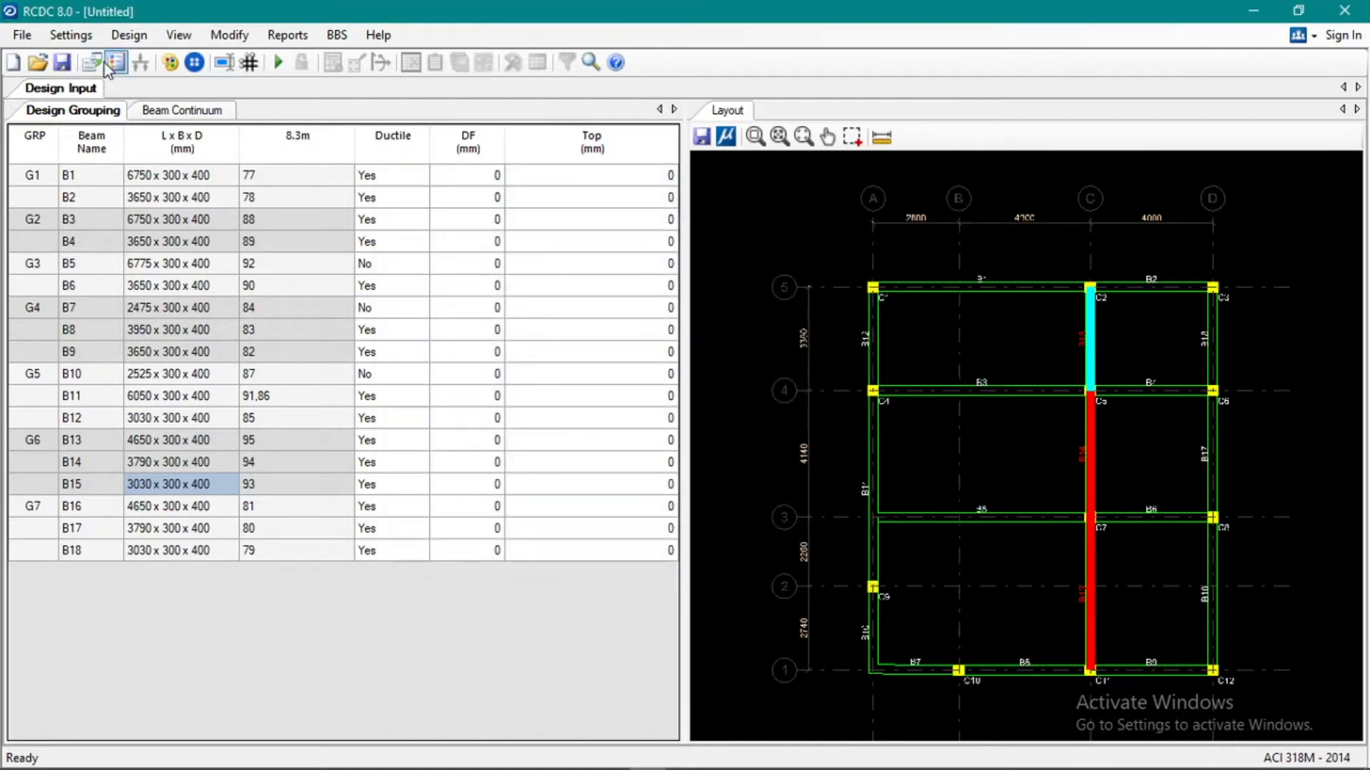
In the basic load cases, assign the Earthquake X type to LOAD 1: EX and Earthquake Z to LOAD 2: EZ.
{"action": "left_click", "coordinate": [84, 43]}
{"action": "left_click", "coordinate": [134, 172]}
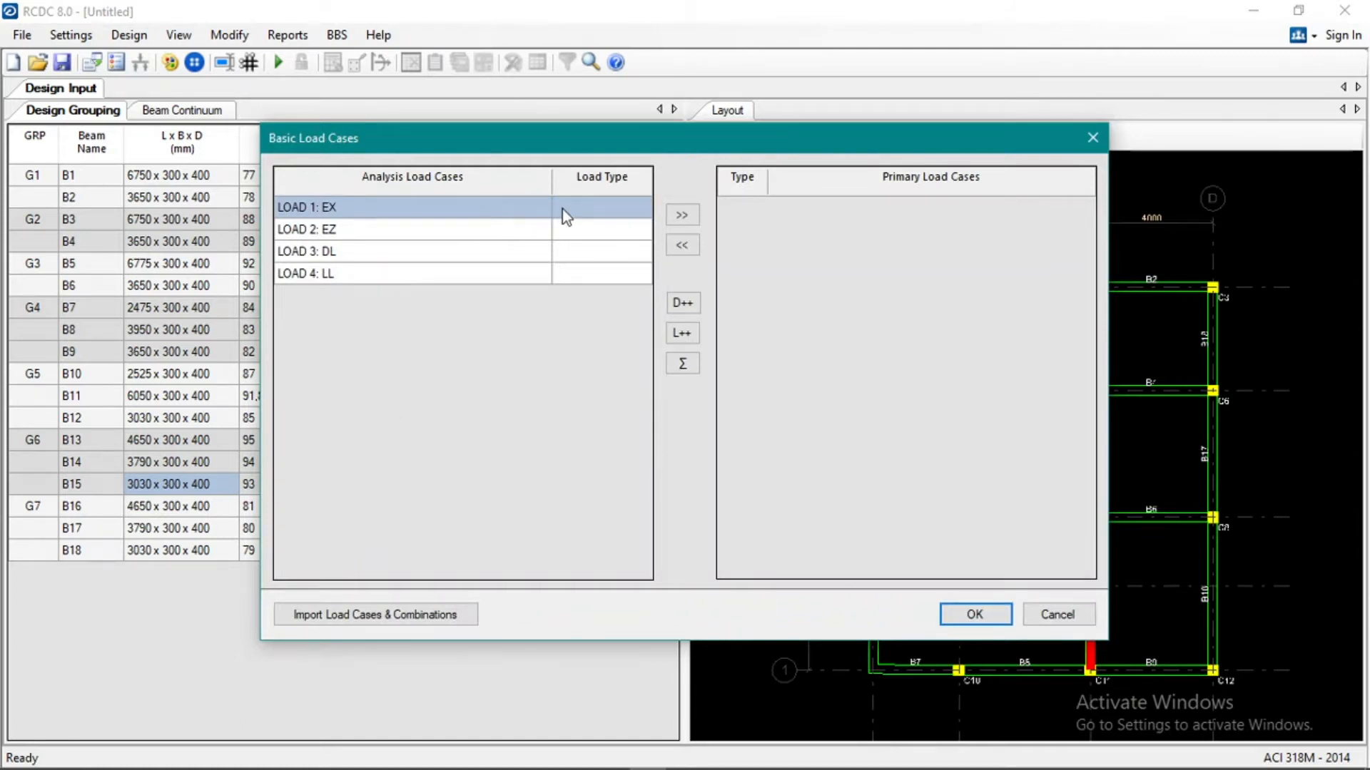
{"action": "left_click", "coordinate": [598, 208]}
{"action": "left_click", "coordinate": [643, 207]}
{"action": "left_click", "coordinate": [632, 265]}
{"action": "left_click", "coordinate": [614, 230]}
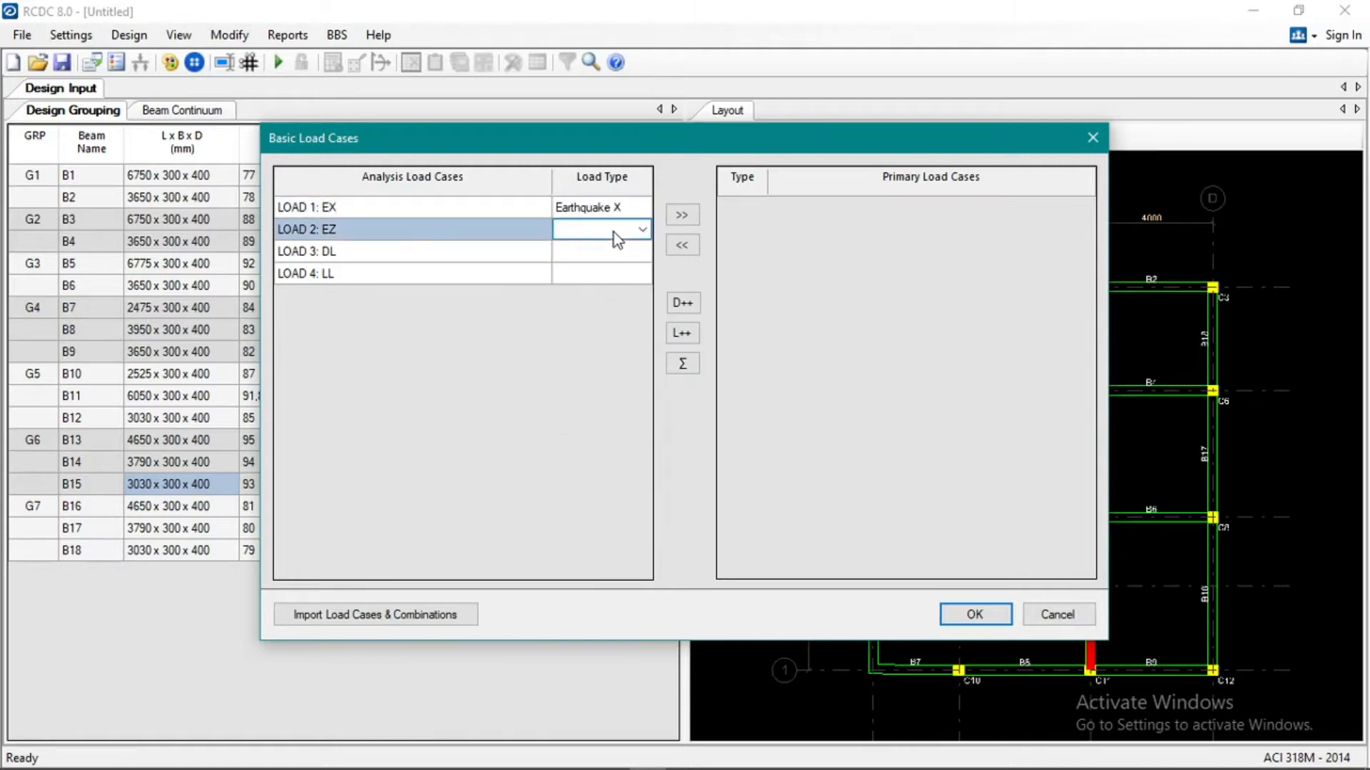
{"action": "left_click", "coordinate": [642, 229]}
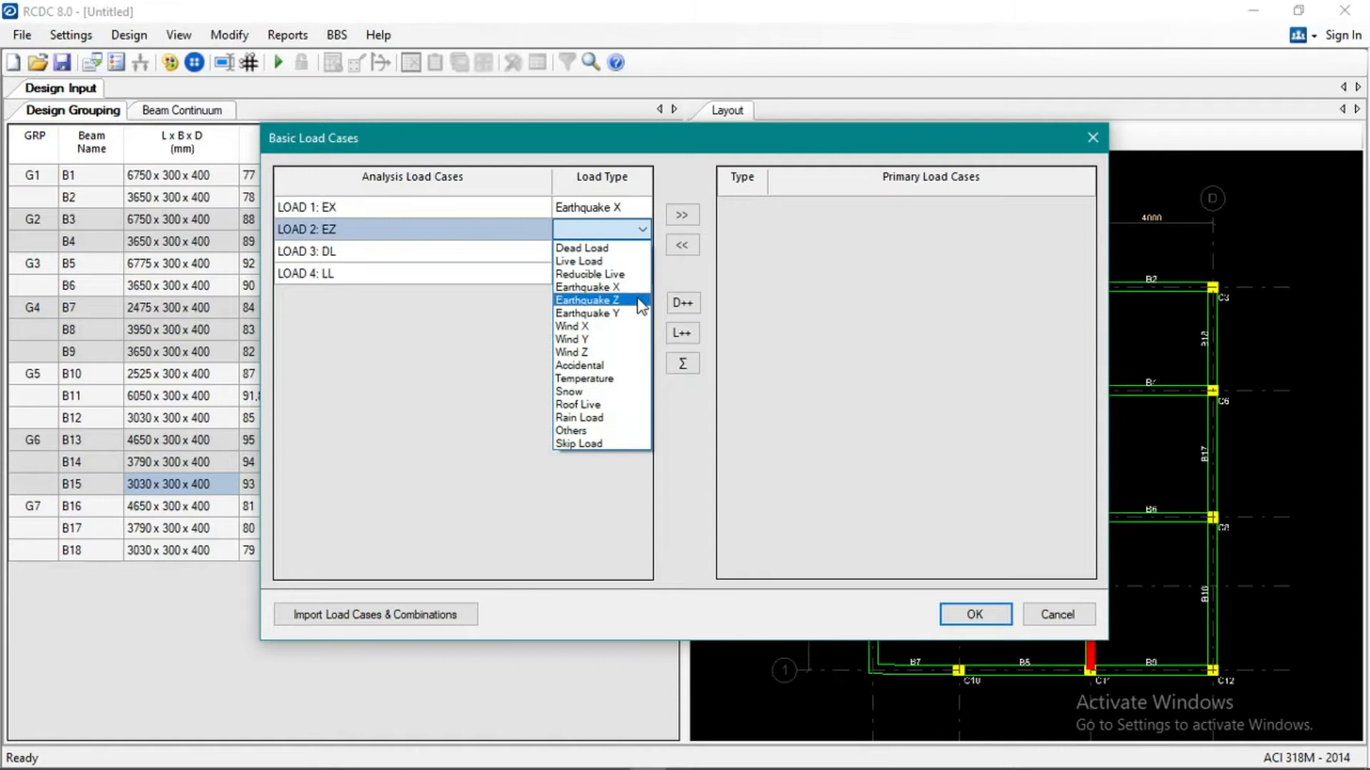
{"action": "left_click", "coordinate": [636, 298]}
Assign the Dead Load type to LOAD 3: DL and Live Load to LOAD 4: LL.
{"action": "left_click", "coordinate": [618, 254]}
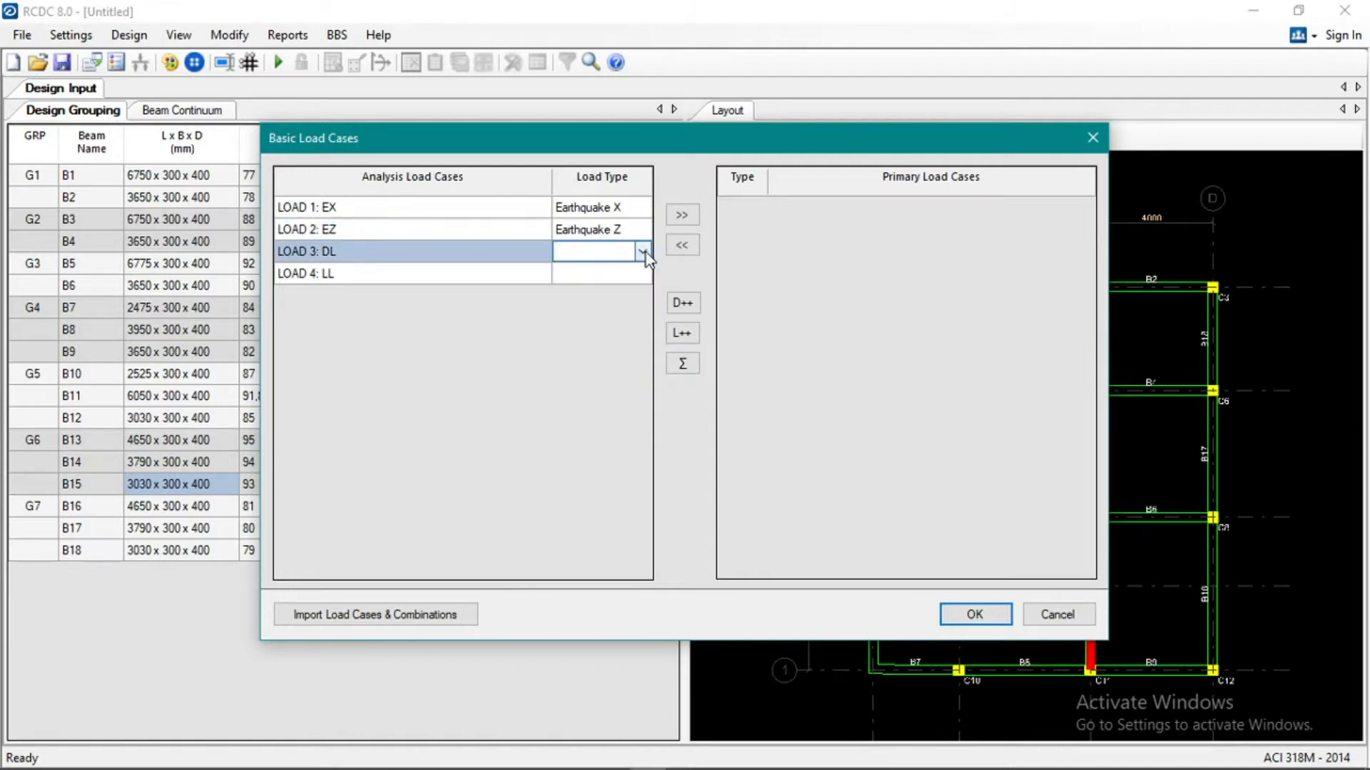
{"action": "left_click", "coordinate": [642, 252]}
{"action": "left_click", "coordinate": [635, 271]}
{"action": "left_click", "coordinate": [629, 273]}
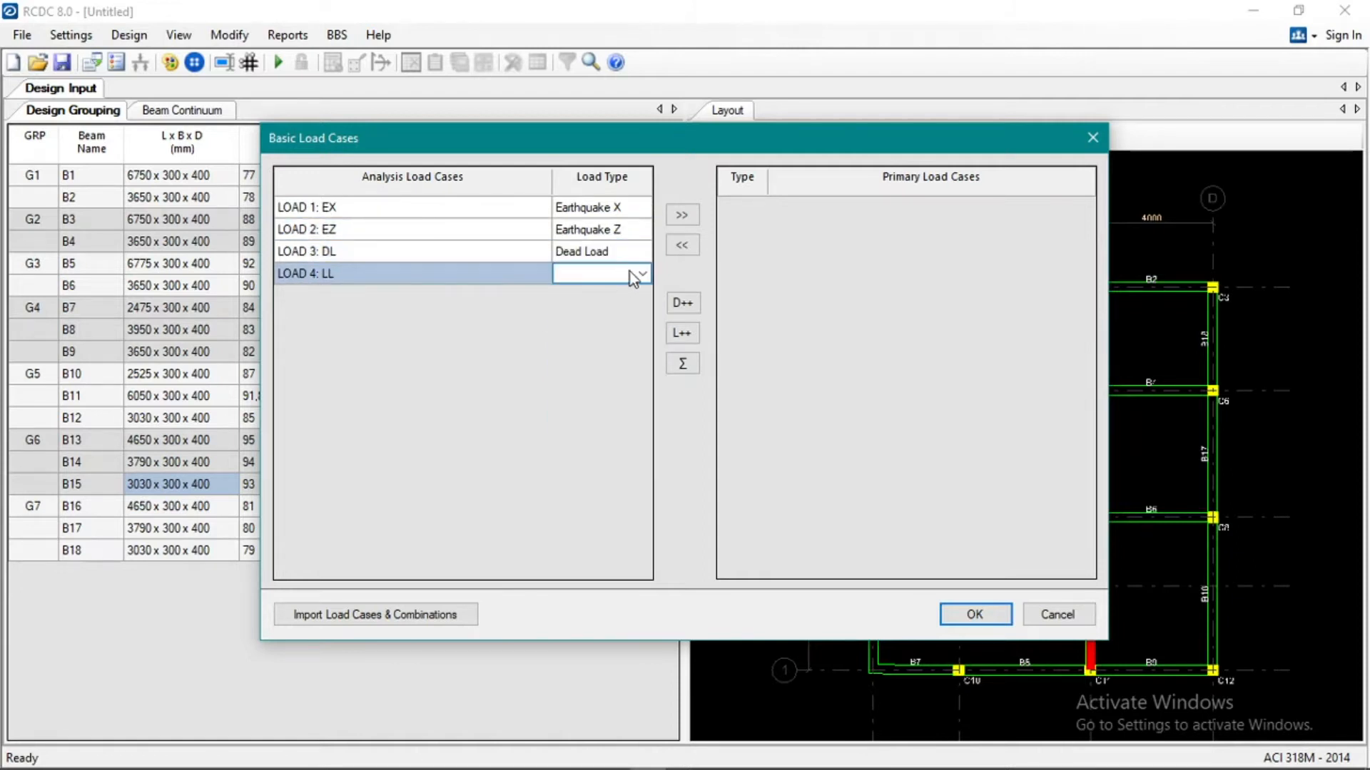
{"action": "left_click", "coordinate": [641, 273]}
{"action": "left_click", "coordinate": [628, 305]}
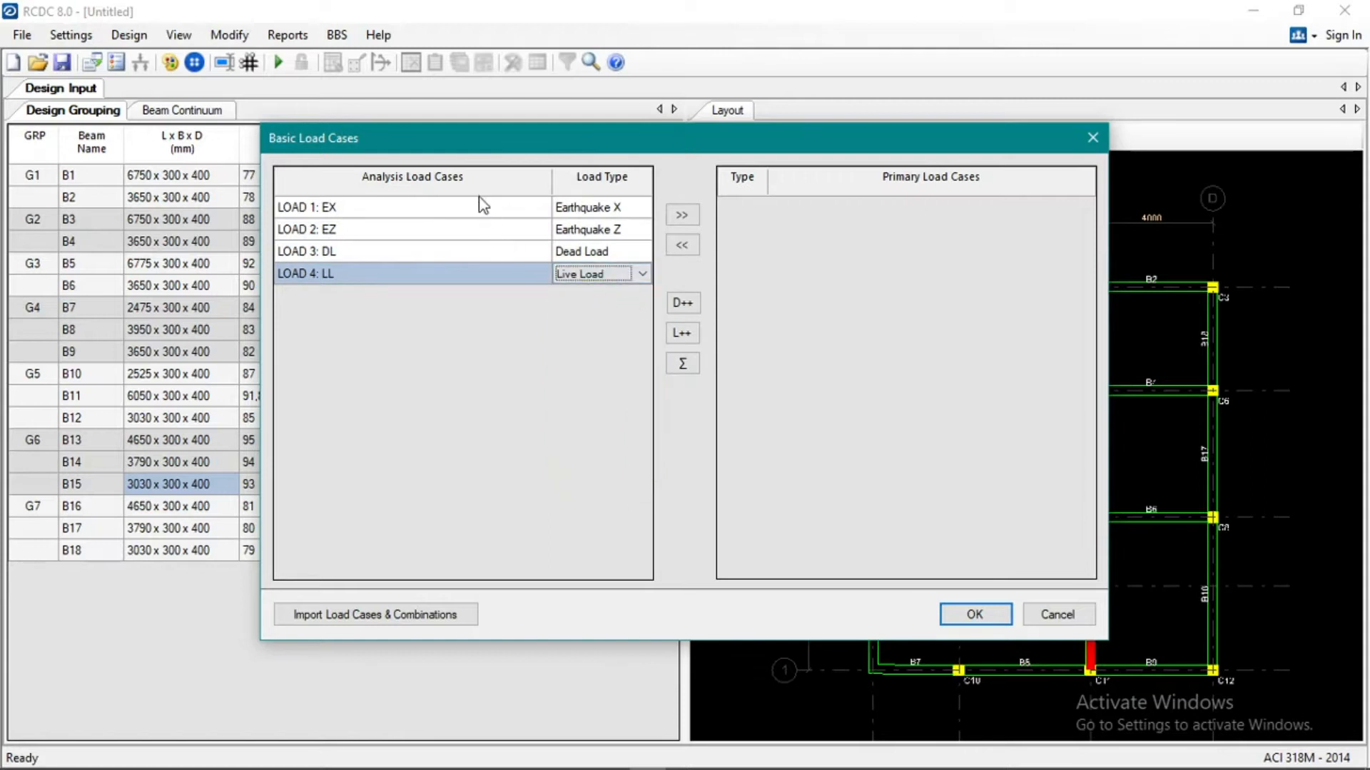
Add all four analysis load cases to the primary load cases and accept the basic load cases.
{"action": "left_click_drag", "start_coordinate": [495, 214], "coordinate": [508, 282]}
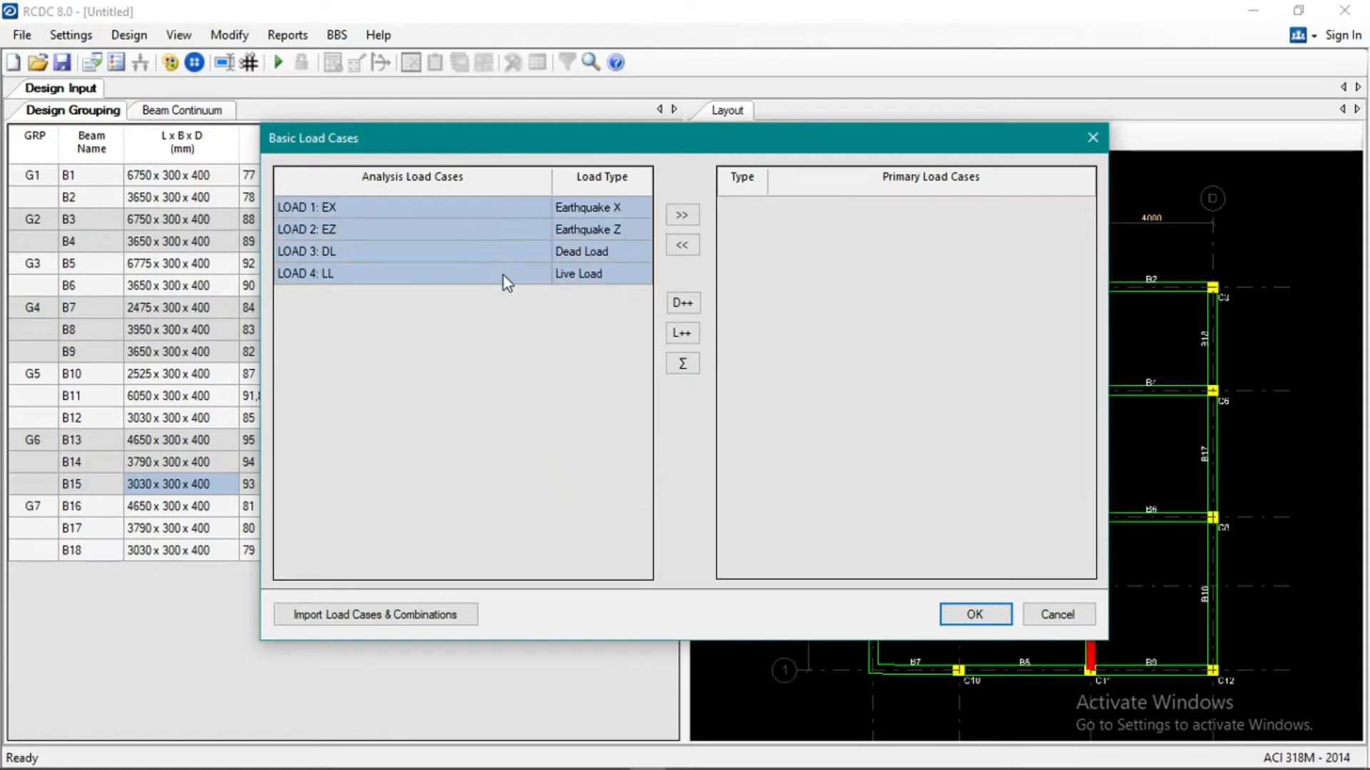
{"action": "left_click", "coordinate": [679, 215]}
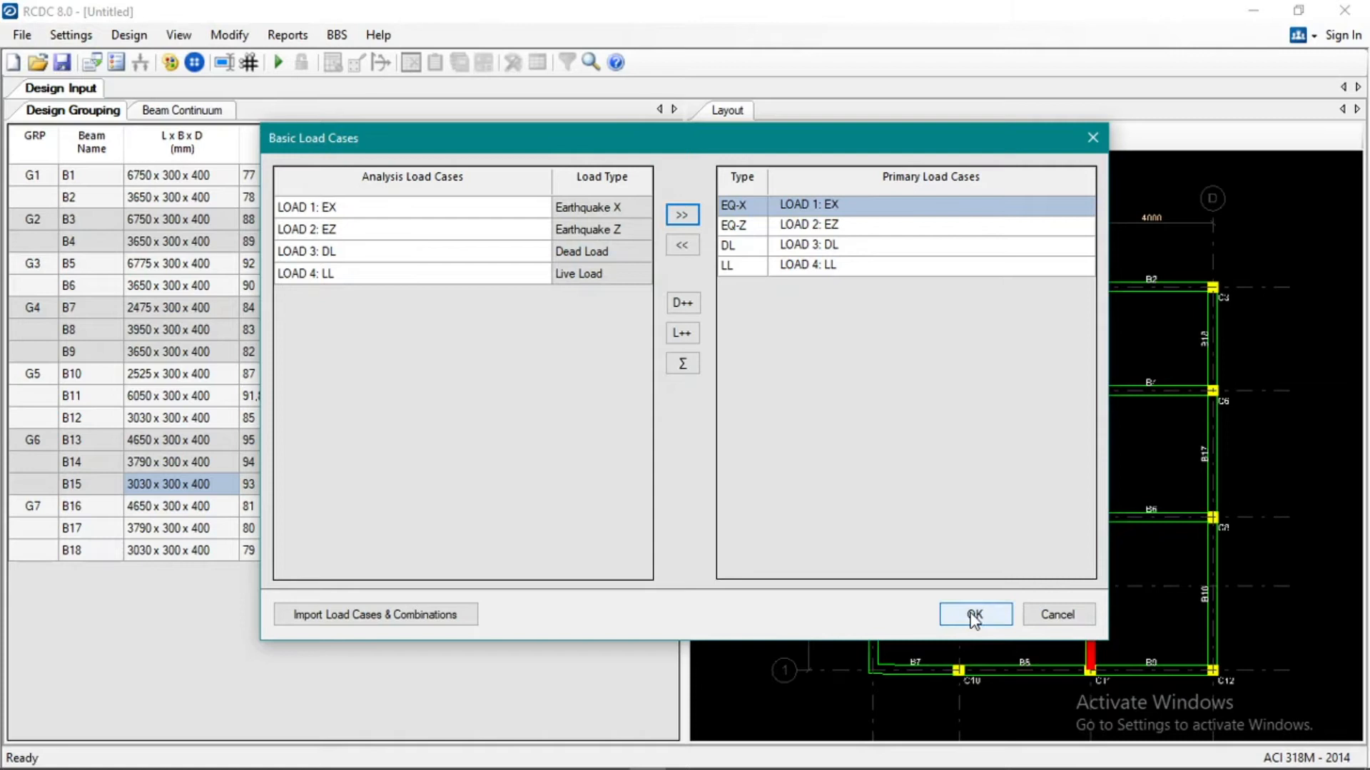
{"action": "left_click", "coordinate": [974, 615]}
Add the load combinations from the analysis and remove the duplicate combinations.
{"action": "mouse_move", "coordinate": [304, 122]}
{"action": "left_mouse_down"}
{"action": "mouse_move", "coordinate": [333, 125]}
{"action": "mouse_move", "coordinate": [302, 127]}
{"action": "left_mouse_up"}
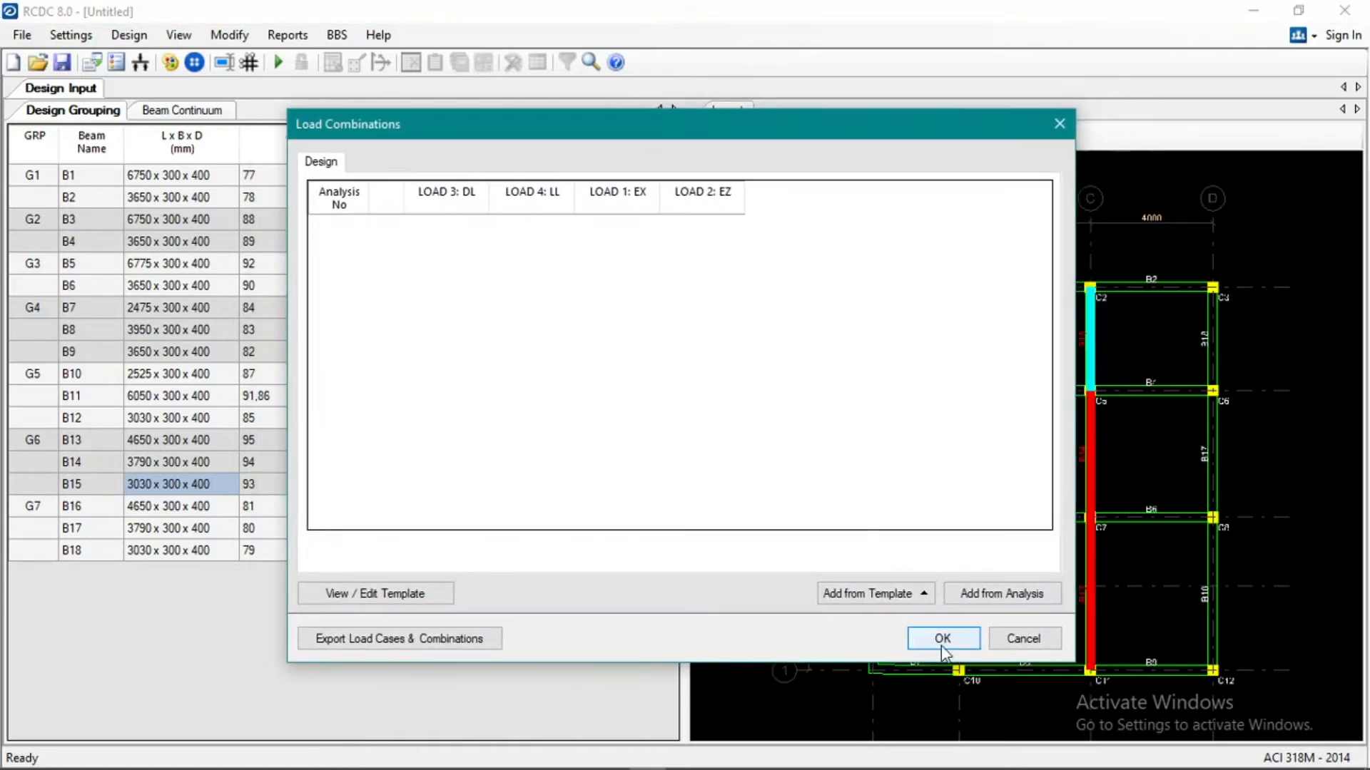
{"action": "left_click", "coordinate": [1006, 597]}
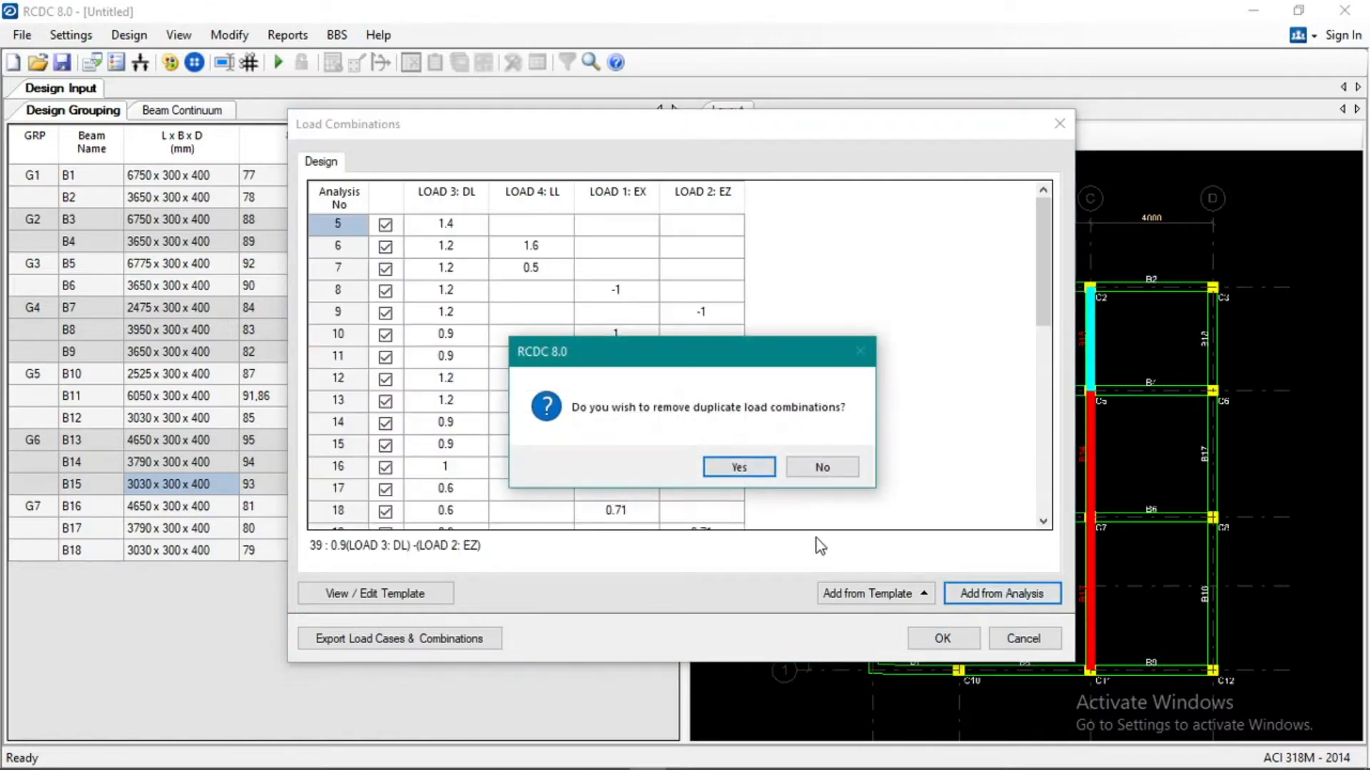
{"action": "left_click", "coordinate": [738, 468]}
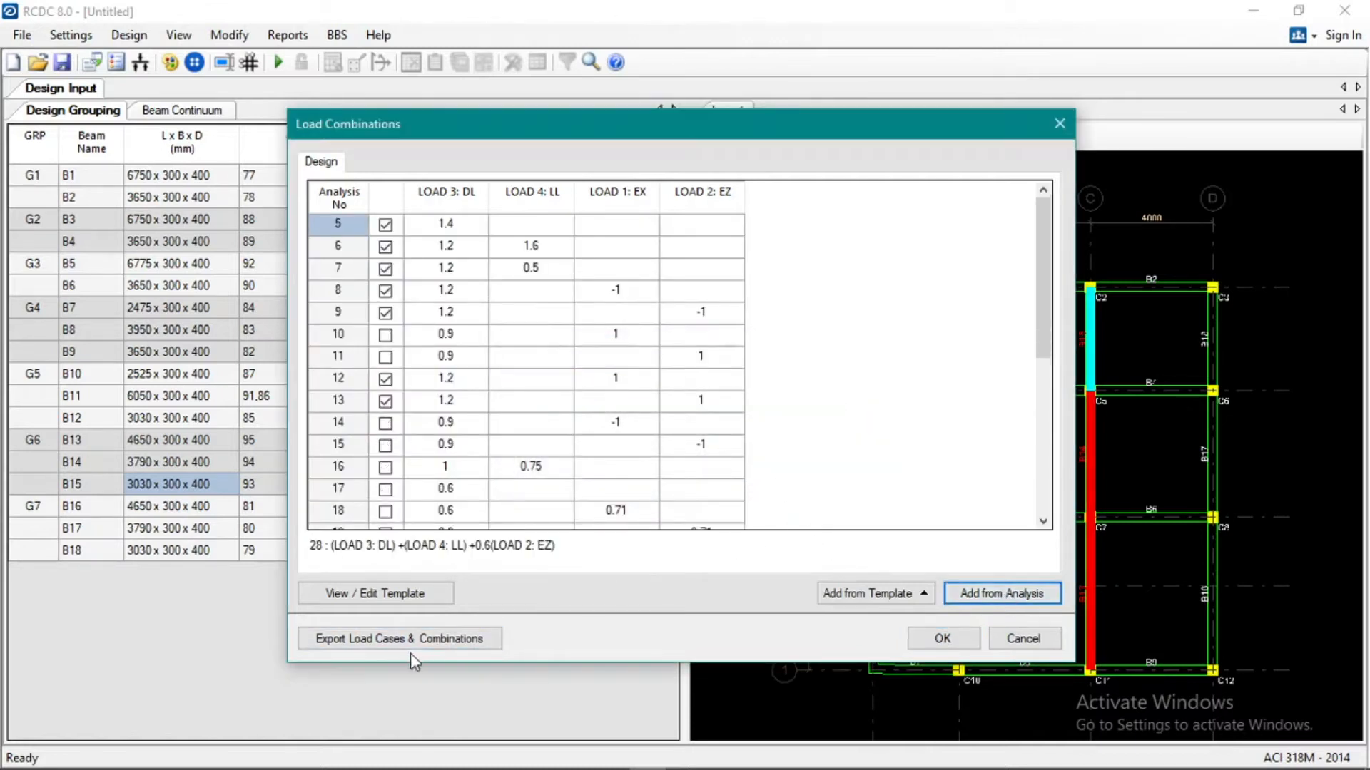
Review the full list of load combinations and accept it.
{"action": "left_click", "coordinate": [910, 597]}
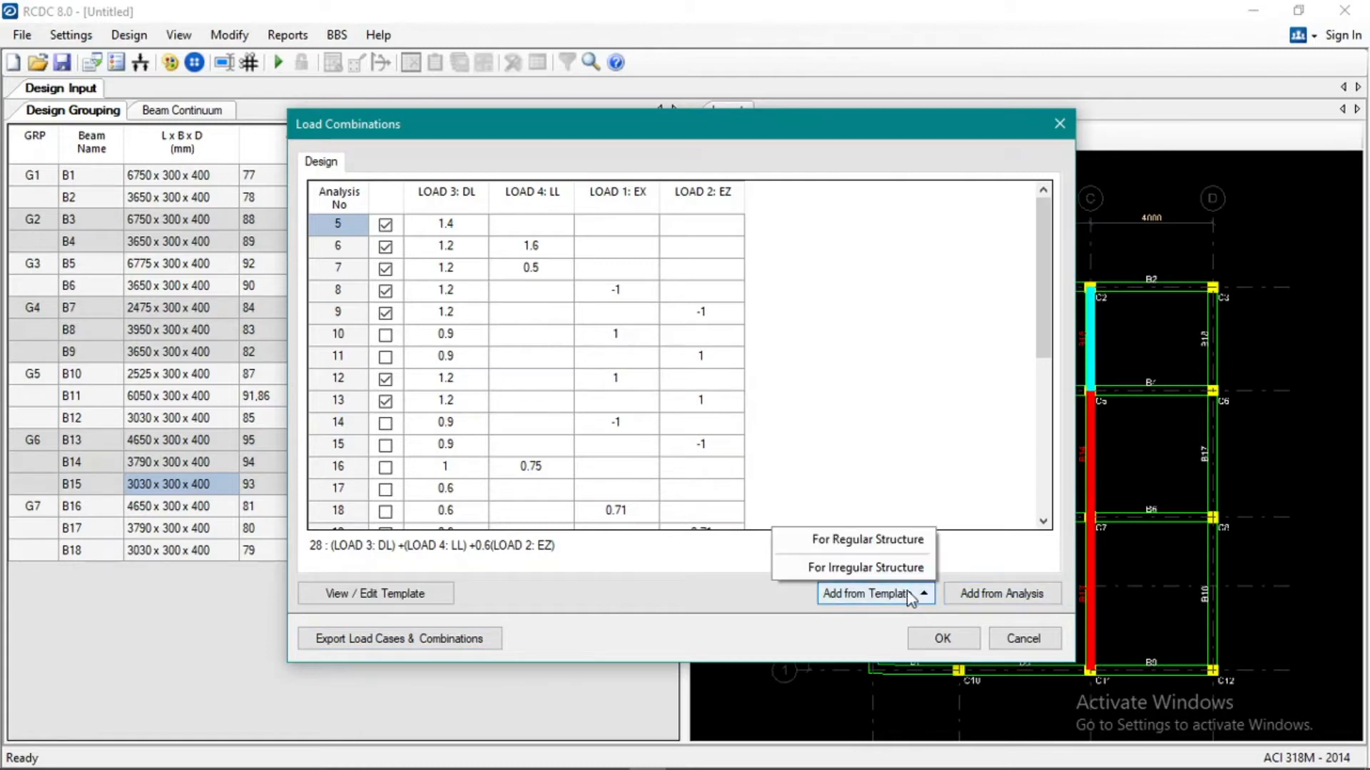
{"action": "left_click", "coordinate": [696, 590]}
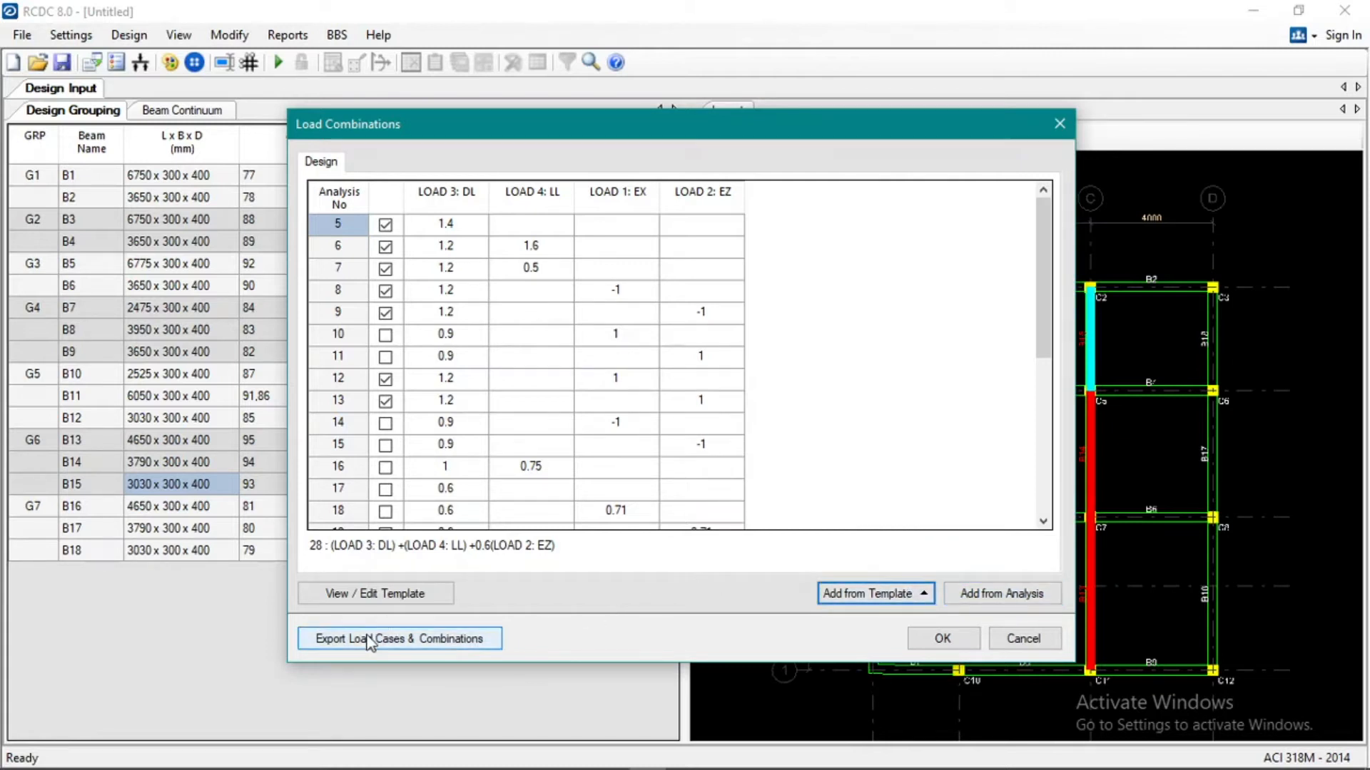
{"action": "left_click", "coordinate": [944, 347]}
{"action": "scroll", "coordinate": [503, 369], "scroll_direction": "down", "scroll_amount": 5}
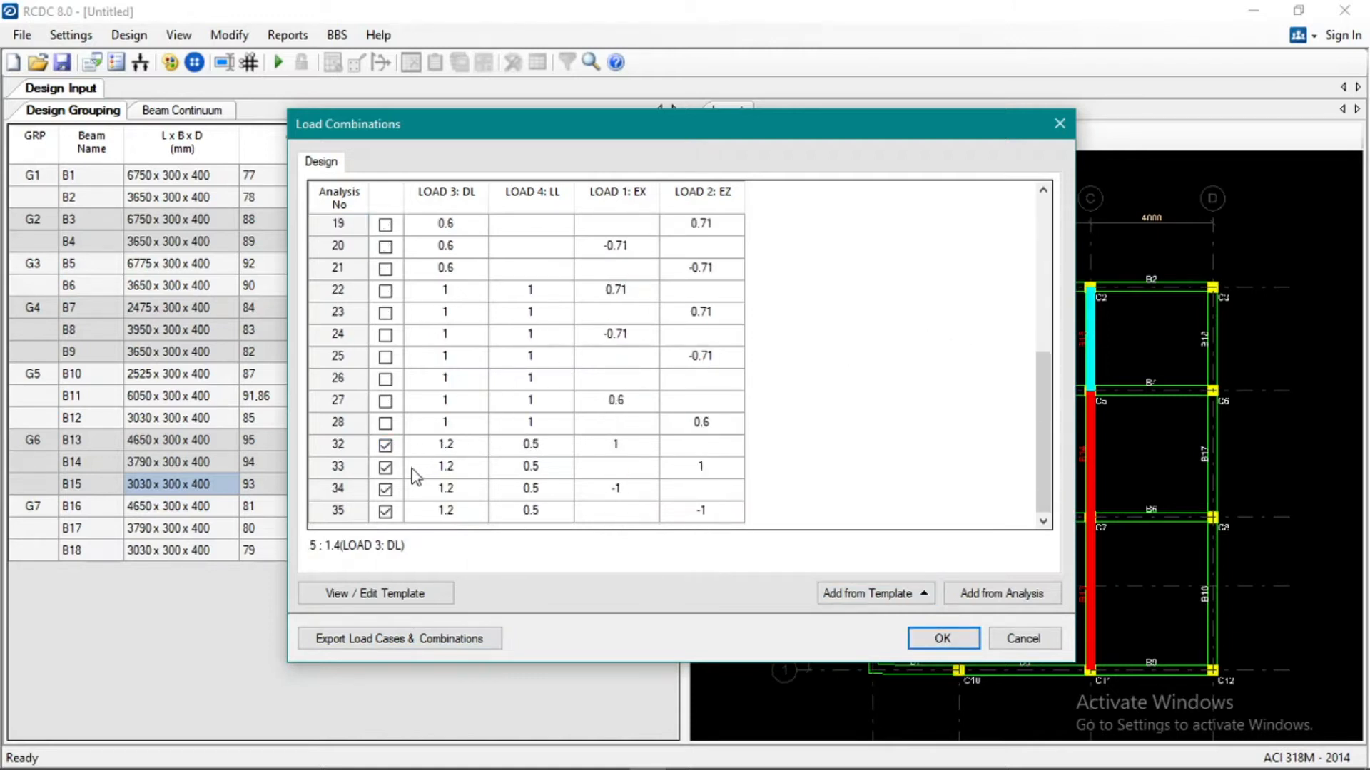
{"action": "scroll", "coordinate": [409, 482], "scroll_direction": "up", "scroll_amount": 5}
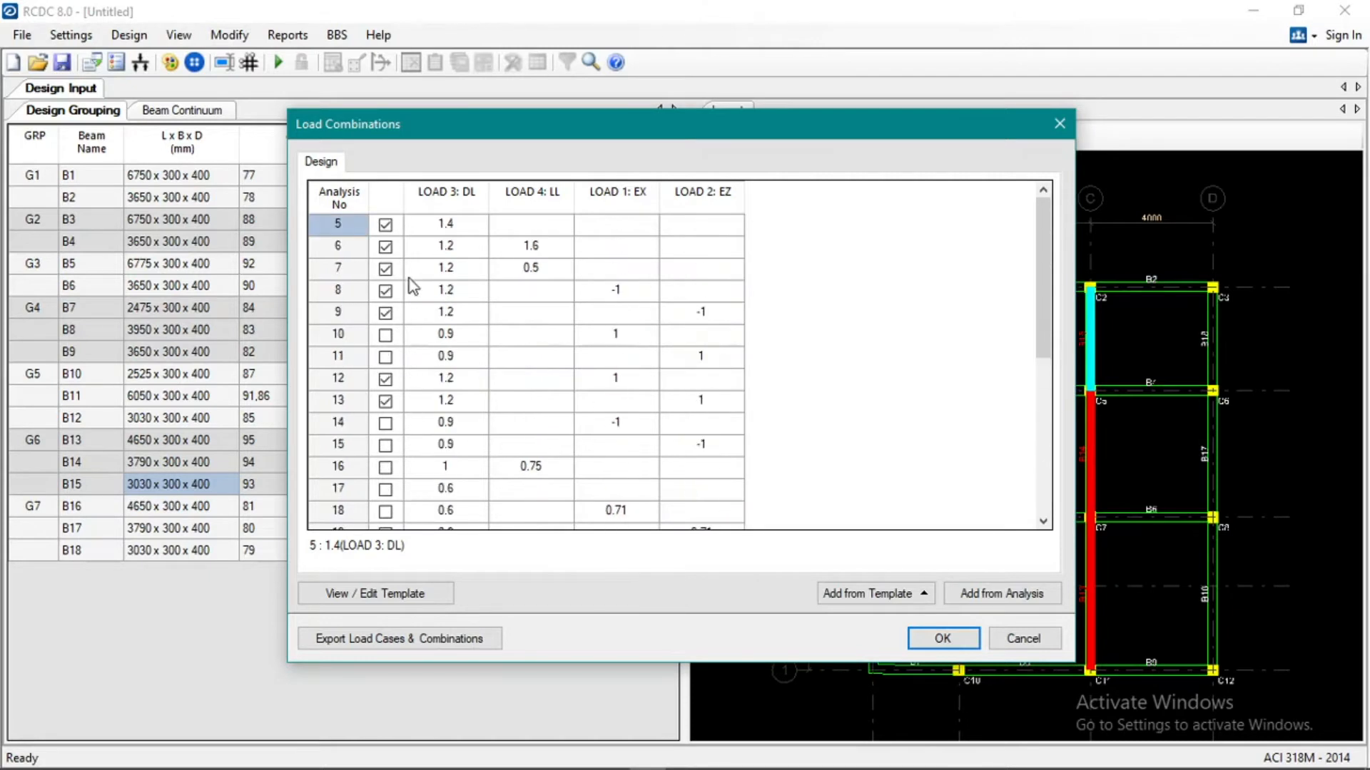
{"action": "left_click", "coordinate": [960, 637]}
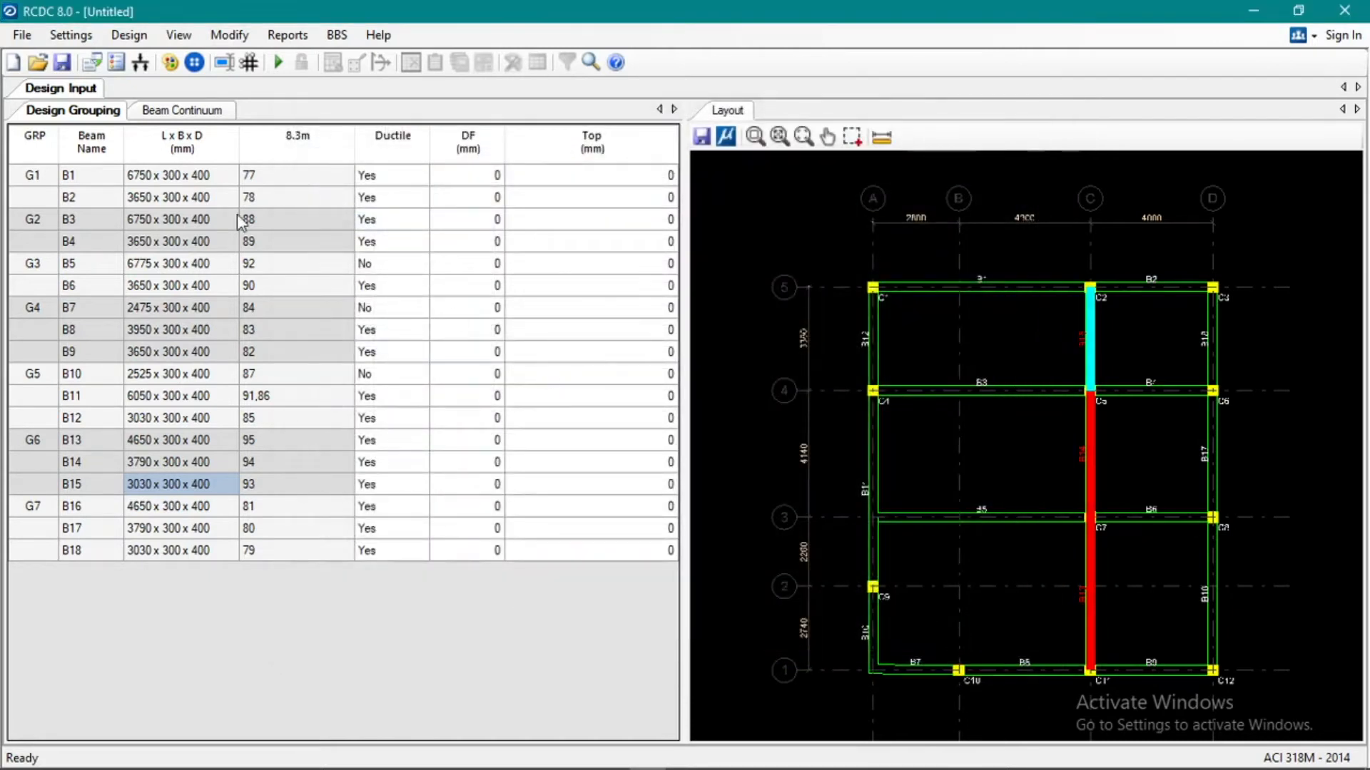
Run the beam design and look through the resulting reinforcement of groups G3 and G4.
{"action": "left_click", "coordinate": [72, 35]}
{"action": "left_click", "coordinate": [71, 35]}
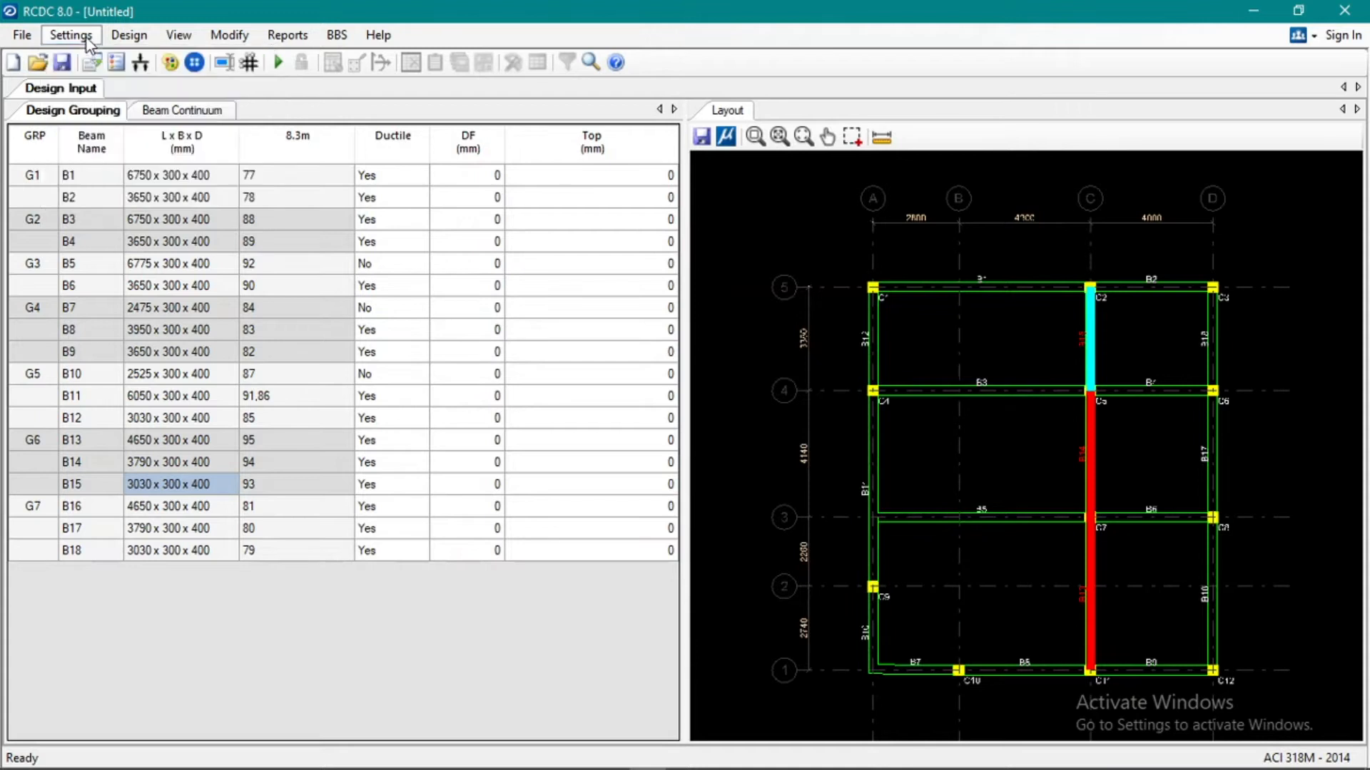
{"action": "left_click", "coordinate": [129, 35]}
{"action": "left_click", "coordinate": [159, 57]}
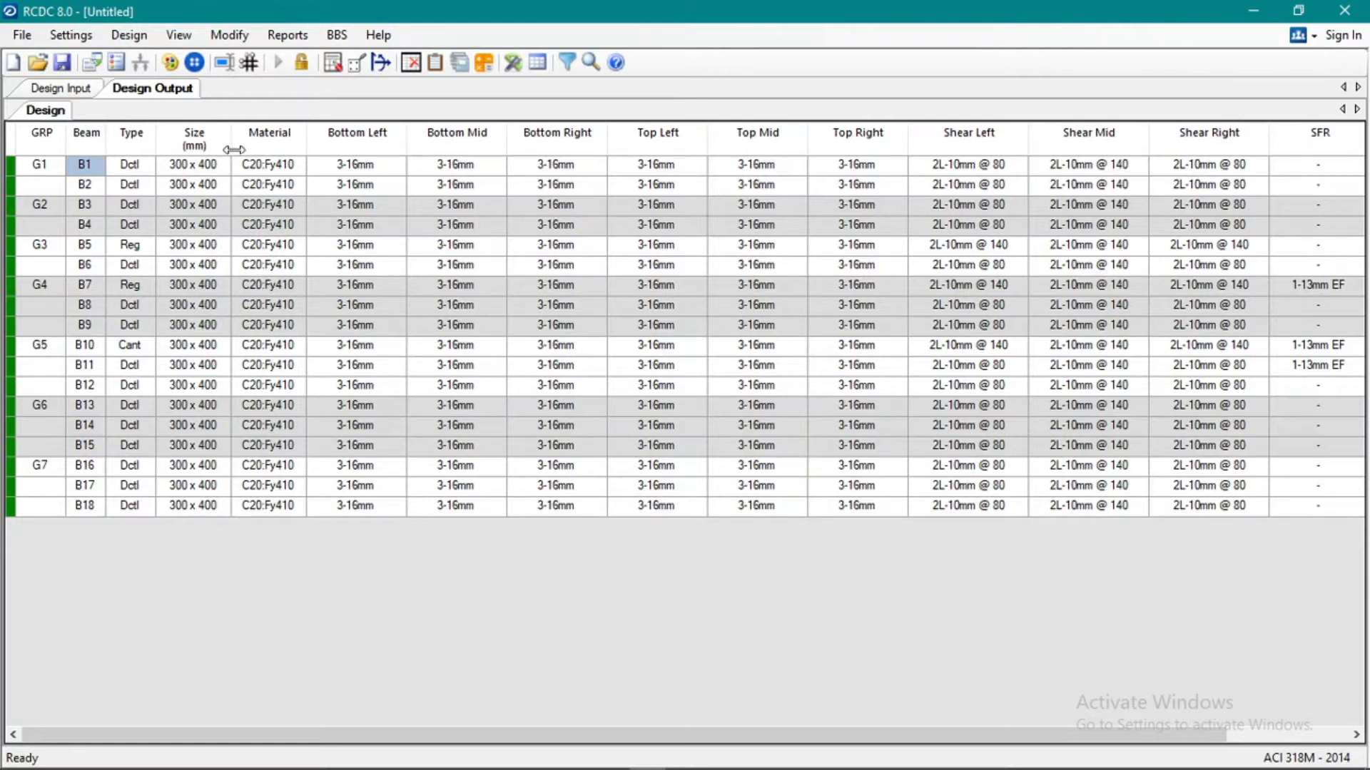
{"action": "left_click", "coordinate": [310, 249]}
{"action": "left_click", "coordinate": [285, 264]}
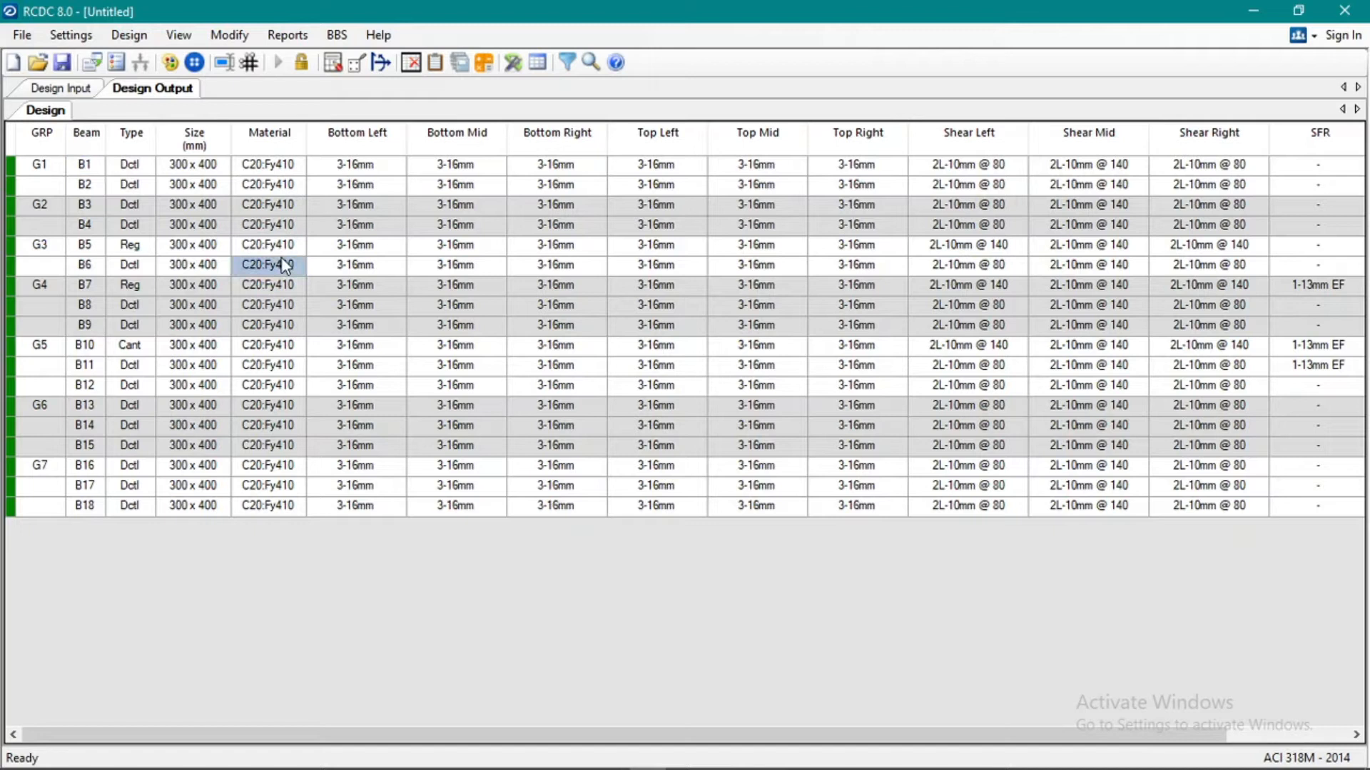
{"action": "left_click", "coordinate": [47, 250]}
{"action": "left_click", "coordinate": [178, 285]}
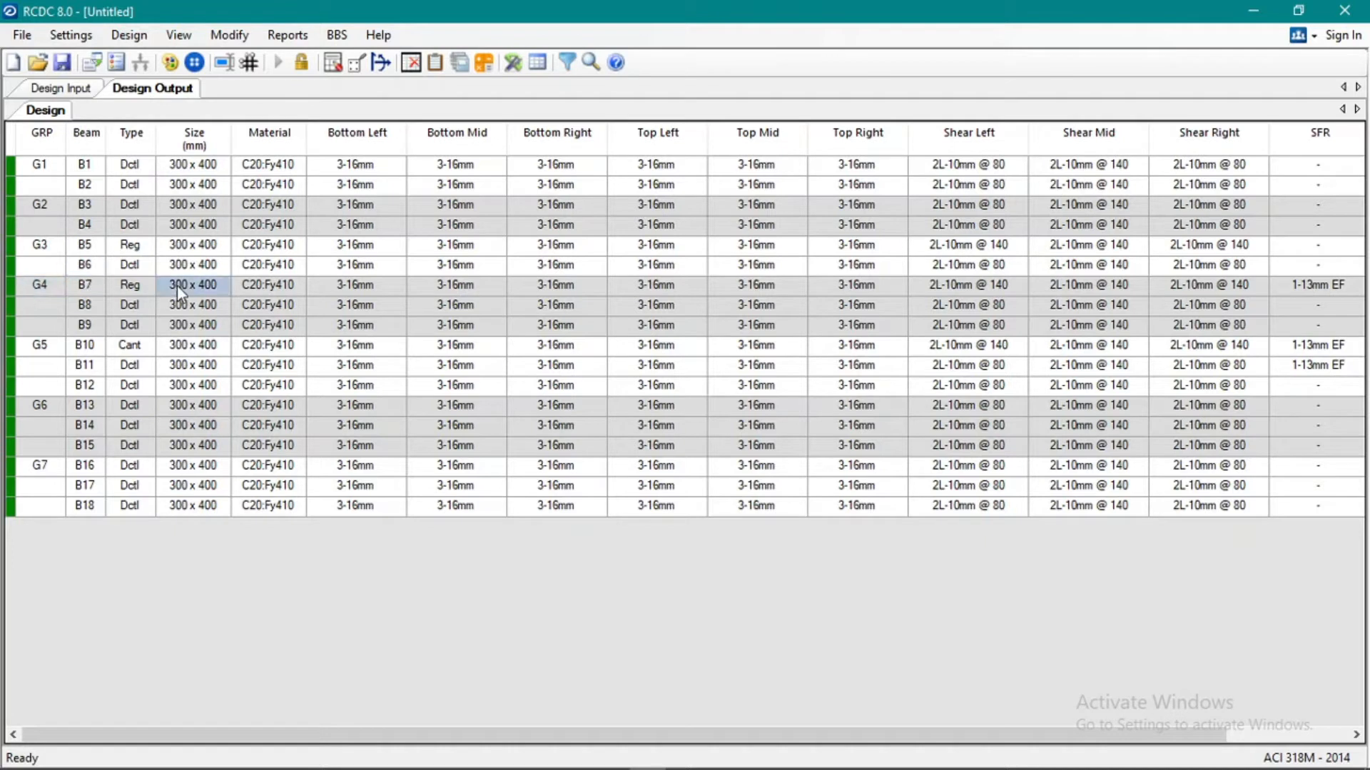
Unlock the design and set the steel grade to Fy276 in the general and reinforcement settings.
{"action": "left_click", "coordinate": [302, 63]}
{"action": "left_click", "coordinate": [726, 469]}
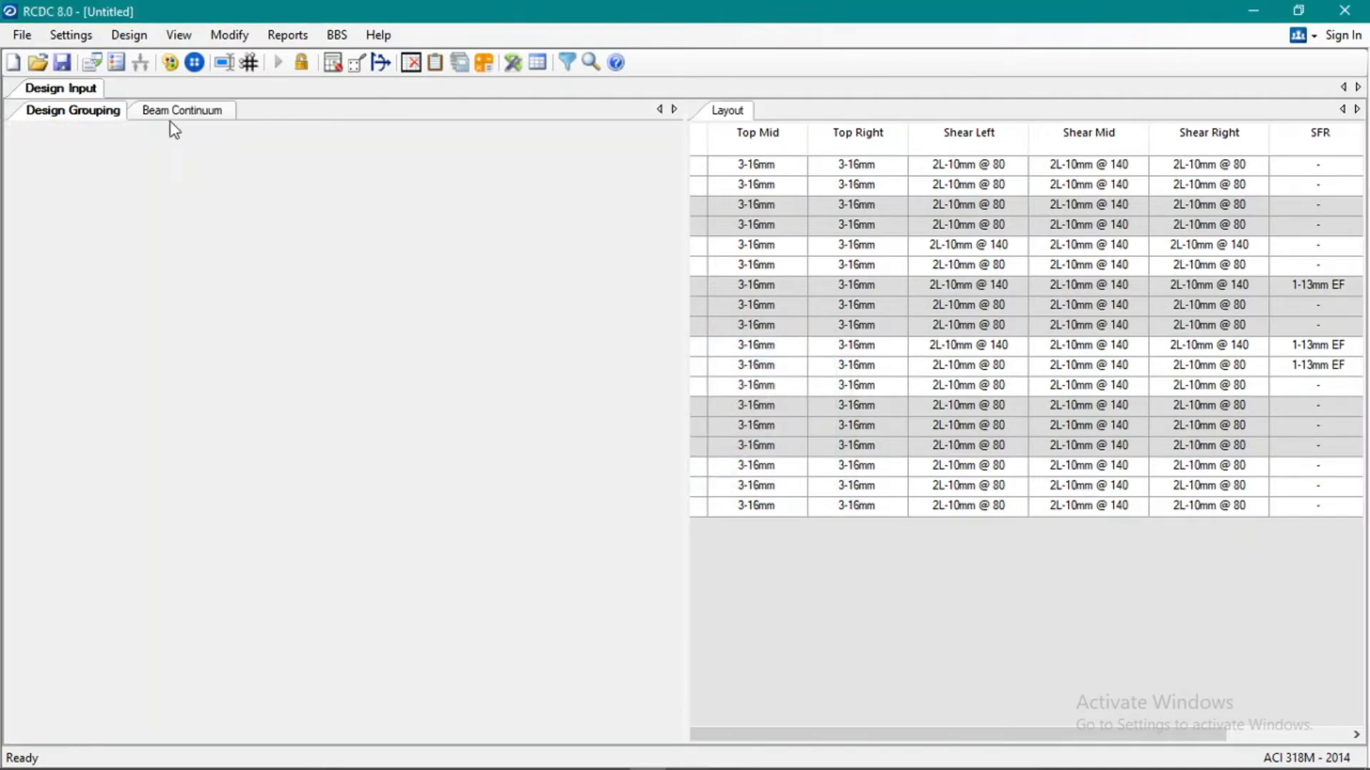
{"action": "left_click", "coordinate": [77, 35]}
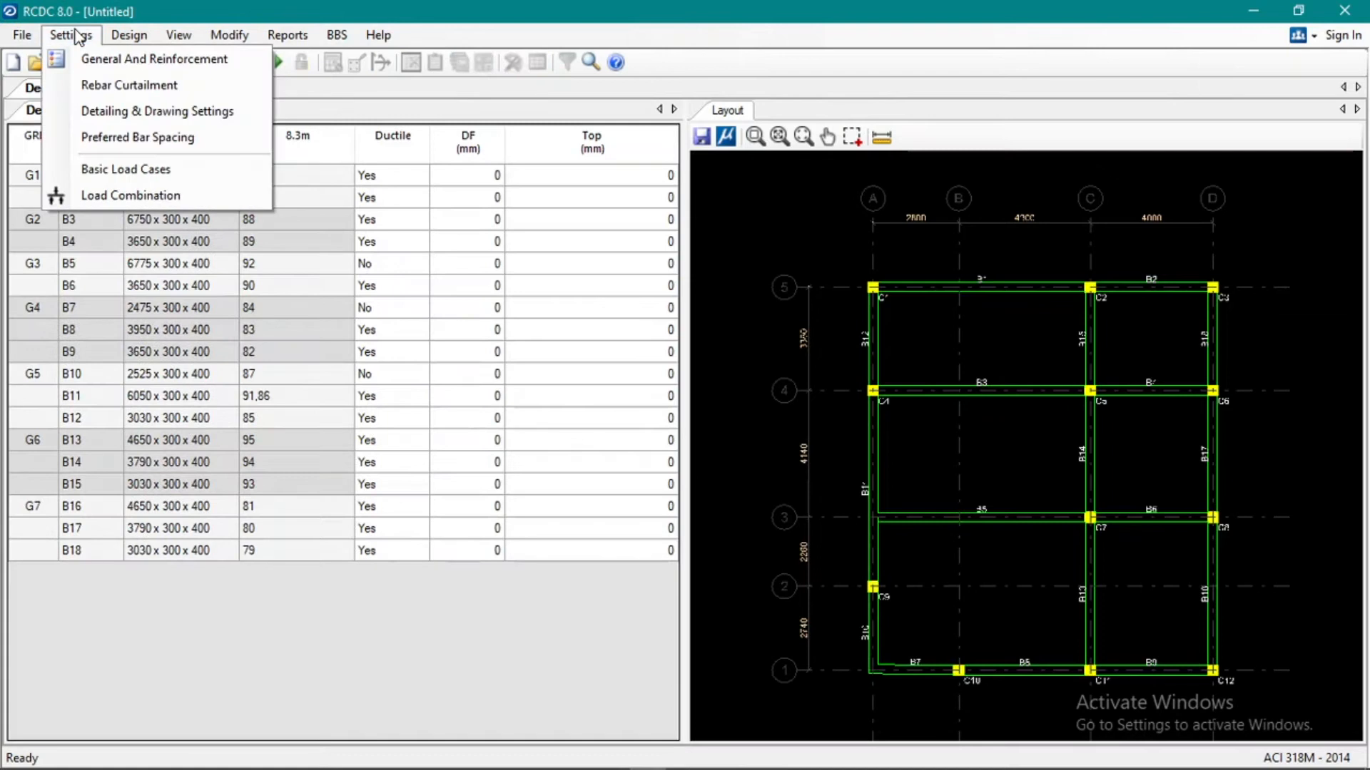
{"action": "left_click", "coordinate": [114, 58]}
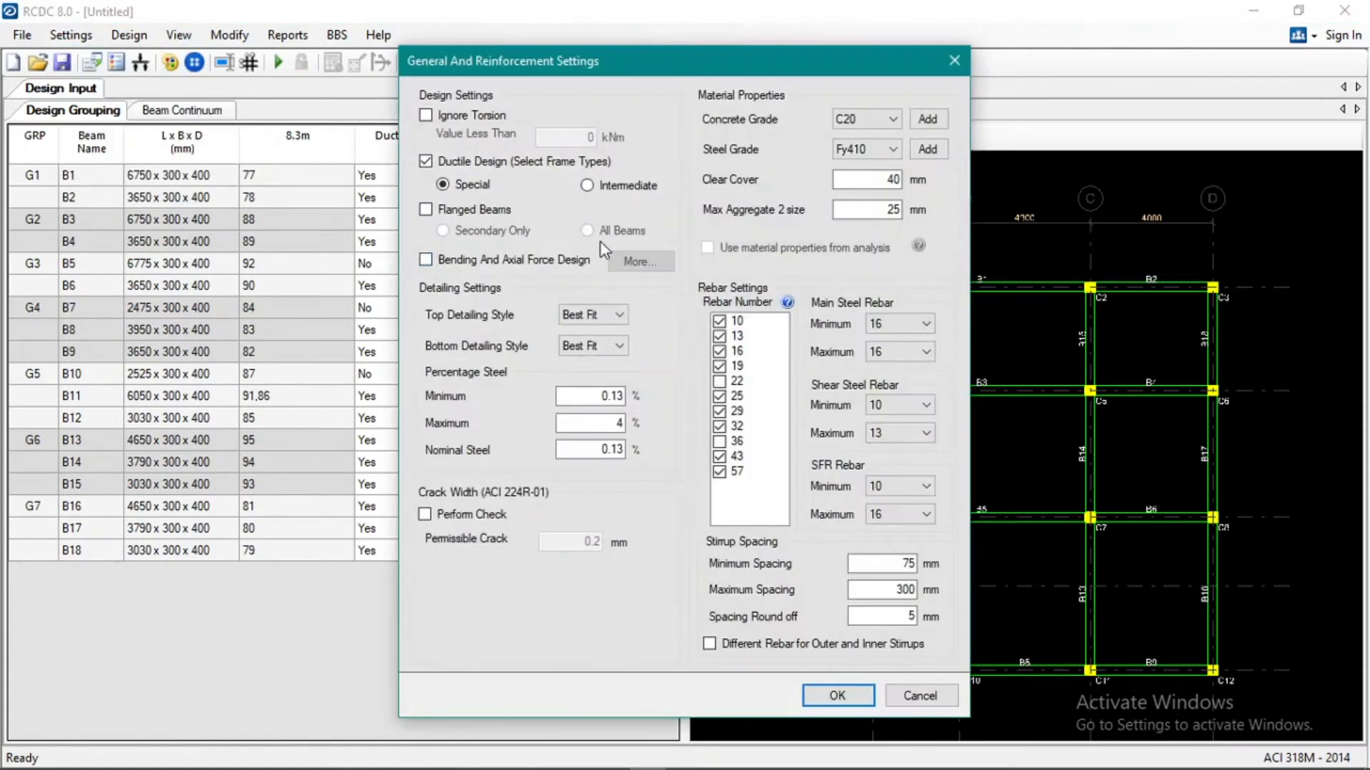
{"action": "left_click", "coordinate": [870, 150]}
{"action": "left_click", "coordinate": [857, 177]}
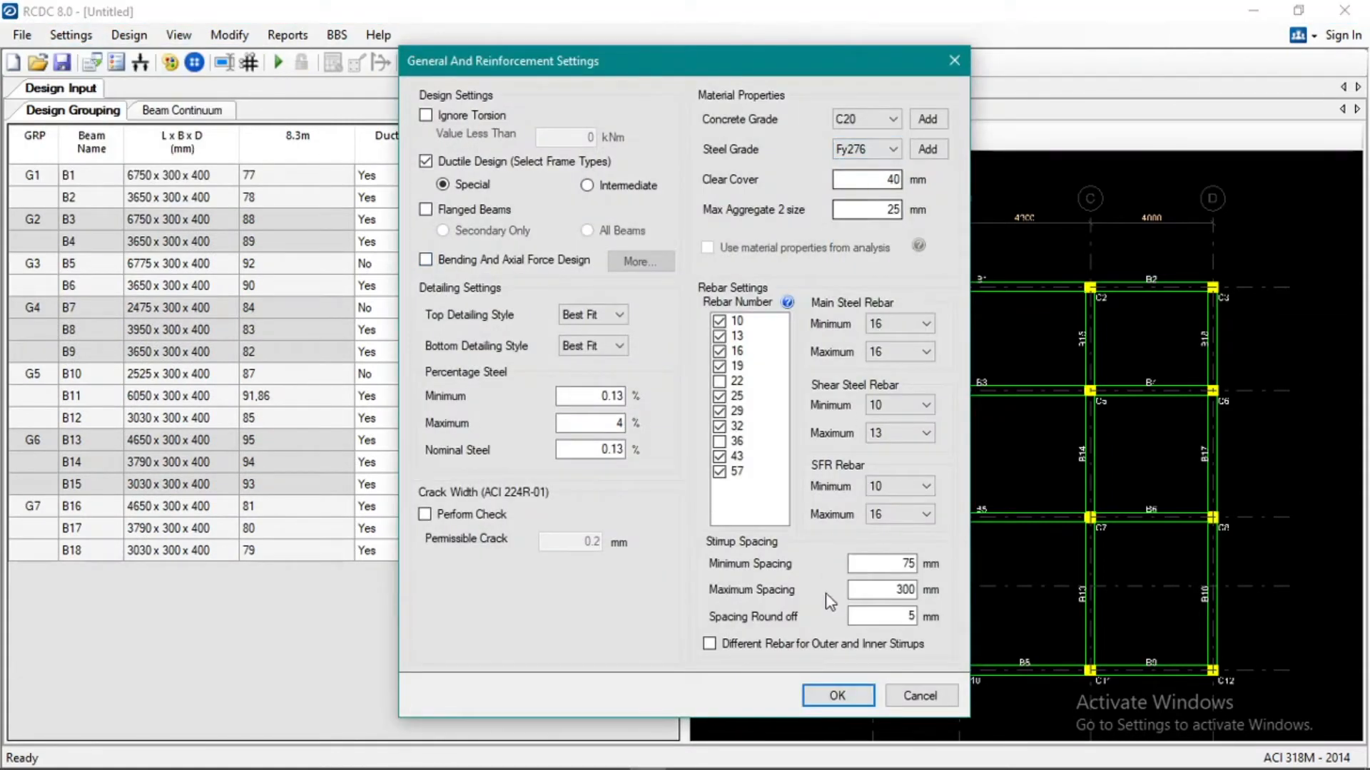
{"action": "left_click", "coordinate": [838, 695]}
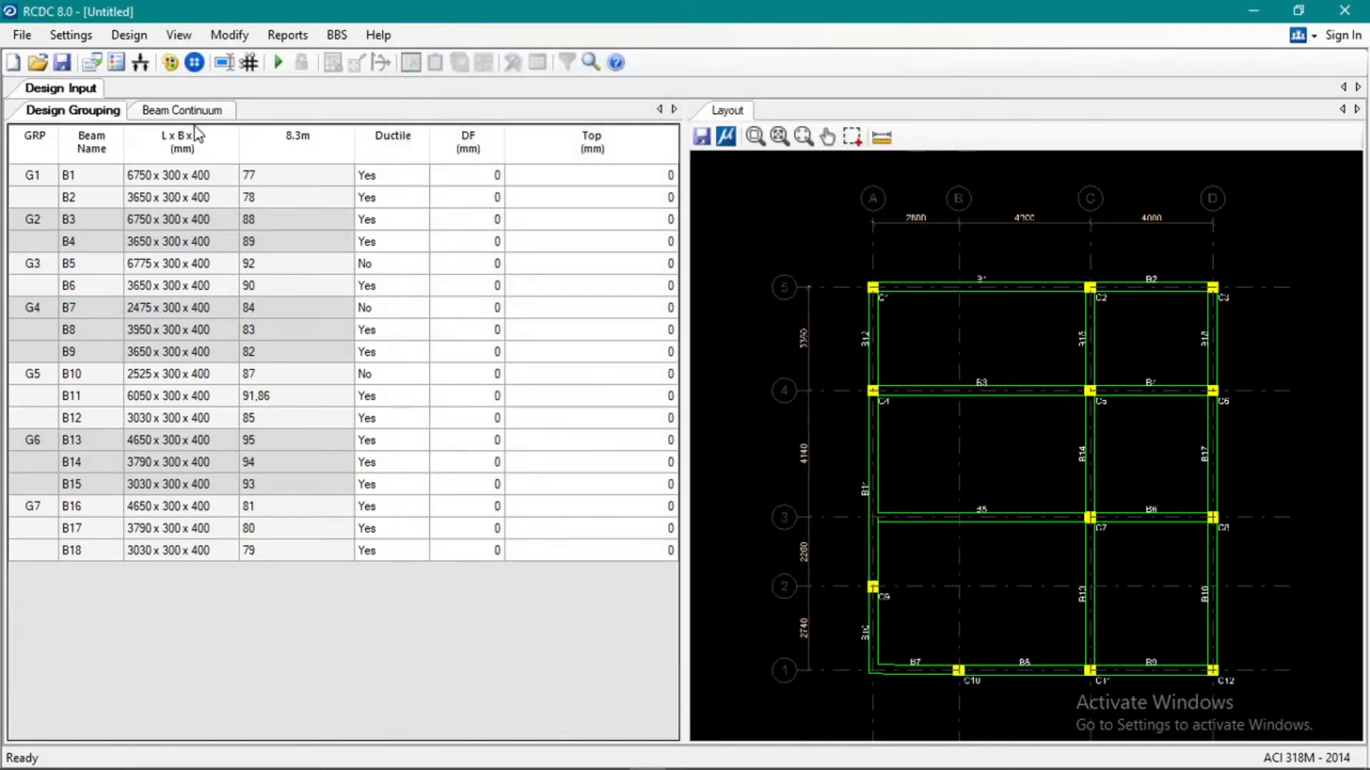
Run the beam design again with the Fy276 steel and look over the results.
{"action": "left_click", "coordinate": [130, 34]}
{"action": "left_click", "coordinate": [166, 60]}
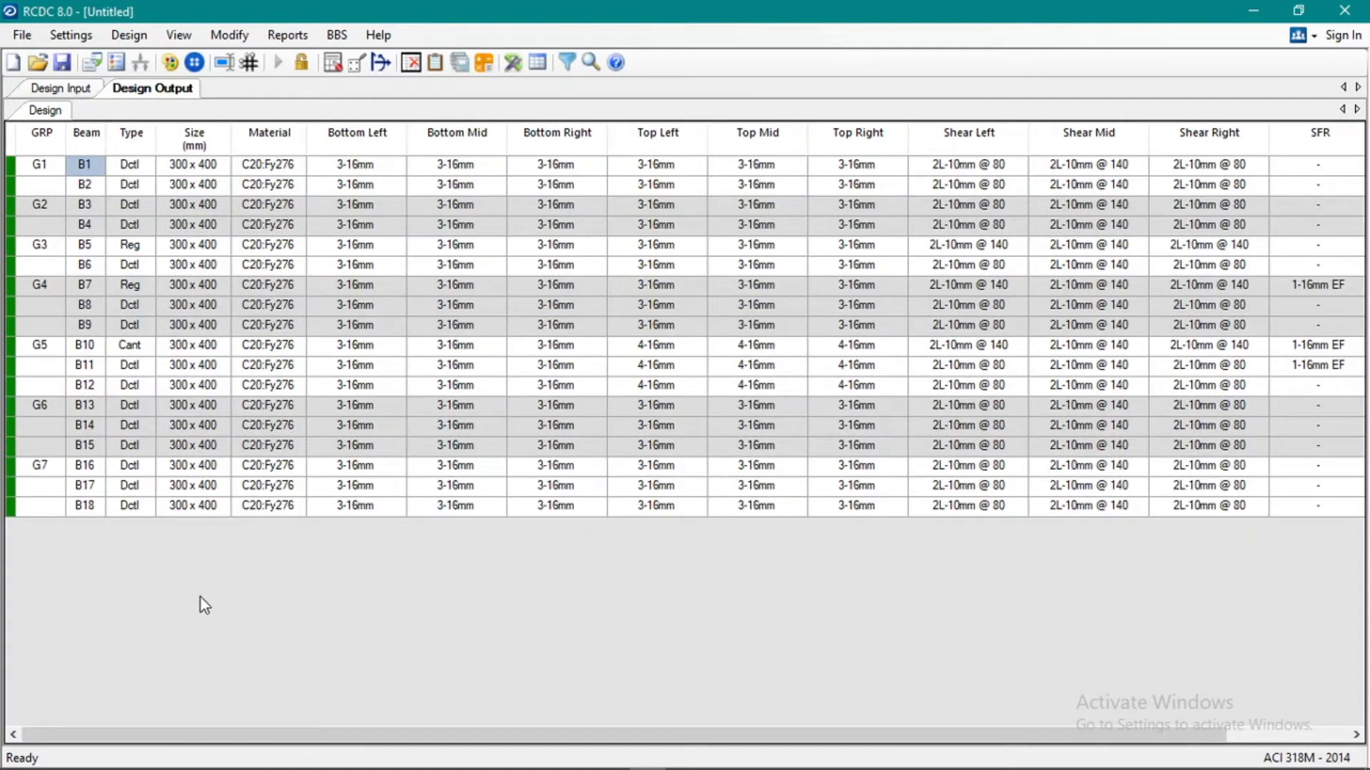
{"action": "left_click", "coordinate": [32, 468]}
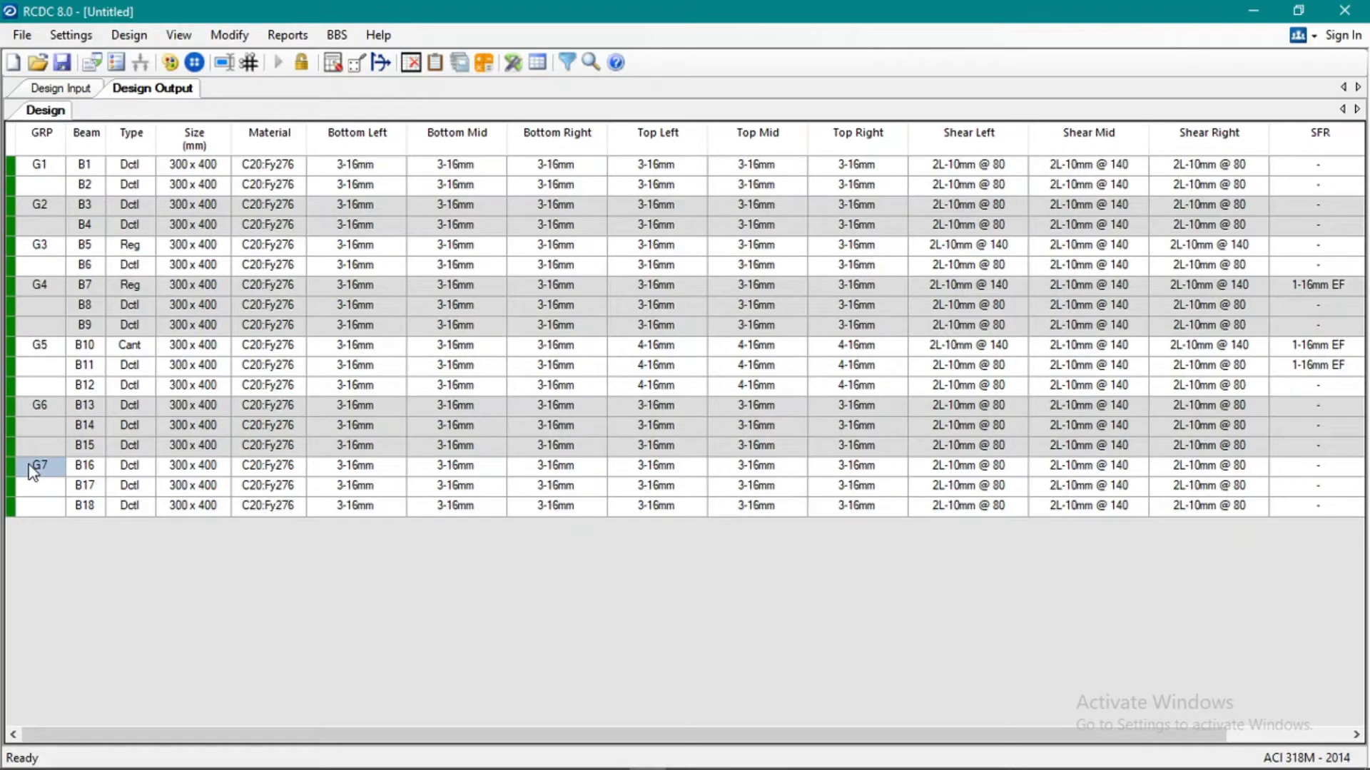
{"action": "left_click", "coordinate": [45, 167]}
{"action": "left_click", "coordinate": [178, 169]}
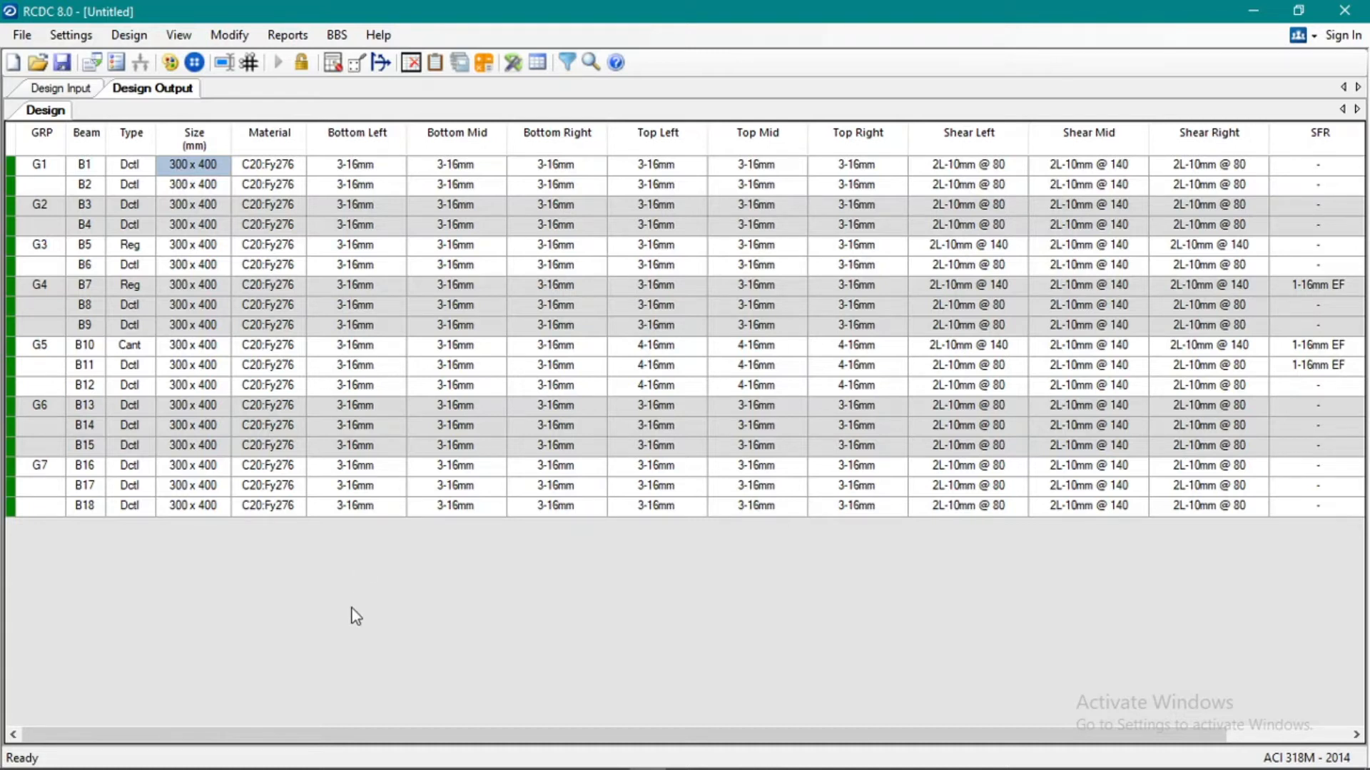
Try a redesign of group G1 with beams B1 and B2 at 250 mm width and 300 mm depth.
{"action": "left_click", "coordinate": [52, 167]}
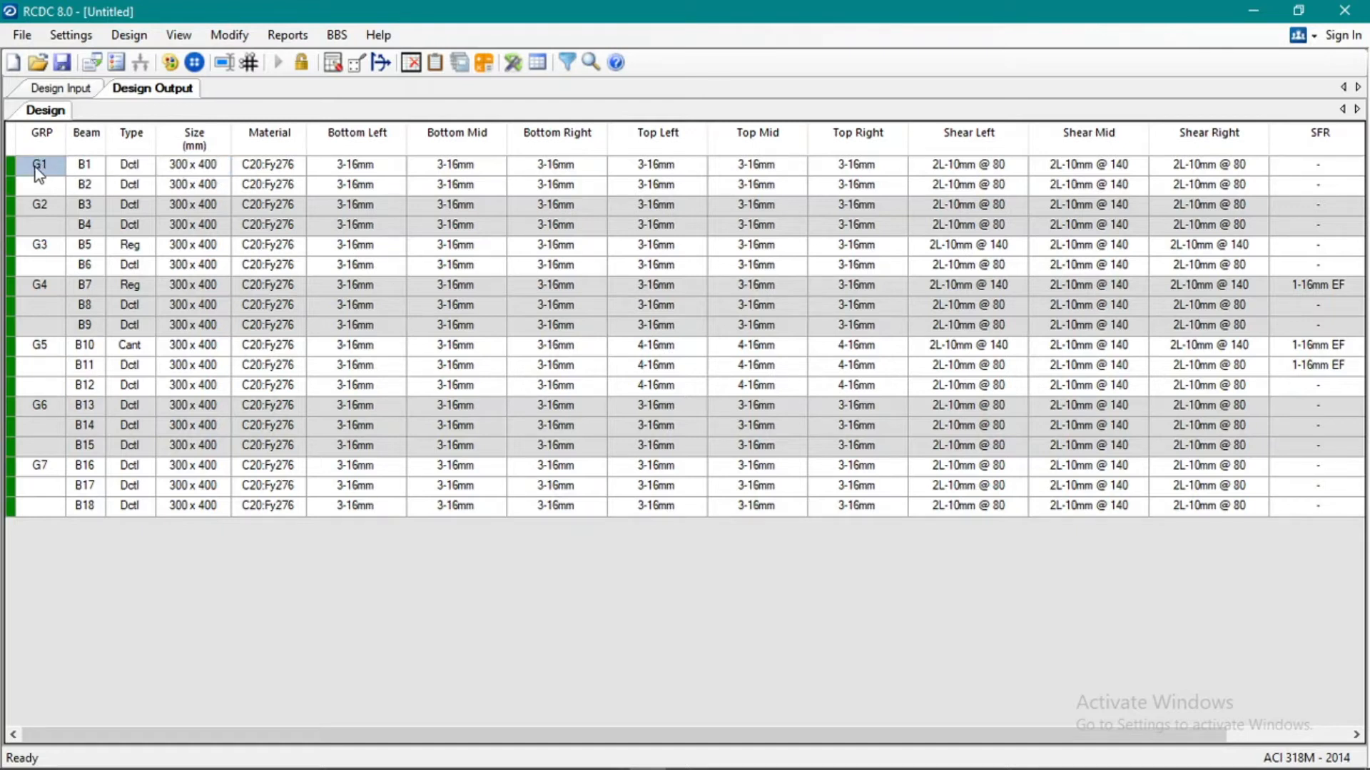
{"action": "right_click", "coordinate": [36, 167]}
{"action": "left_click", "coordinate": [134, 203]}
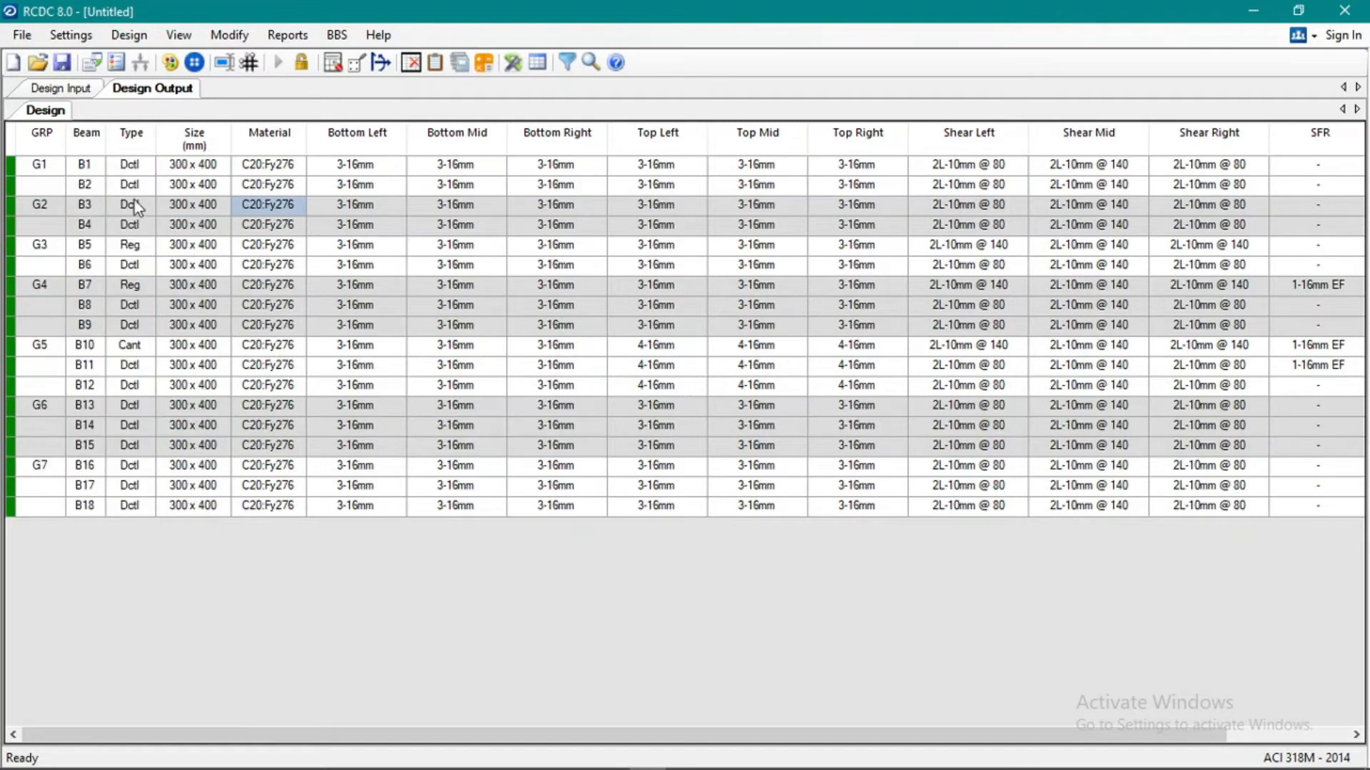
{"action": "right_click", "coordinate": [41, 169]}
{"action": "left_click", "coordinate": [91, 209]}
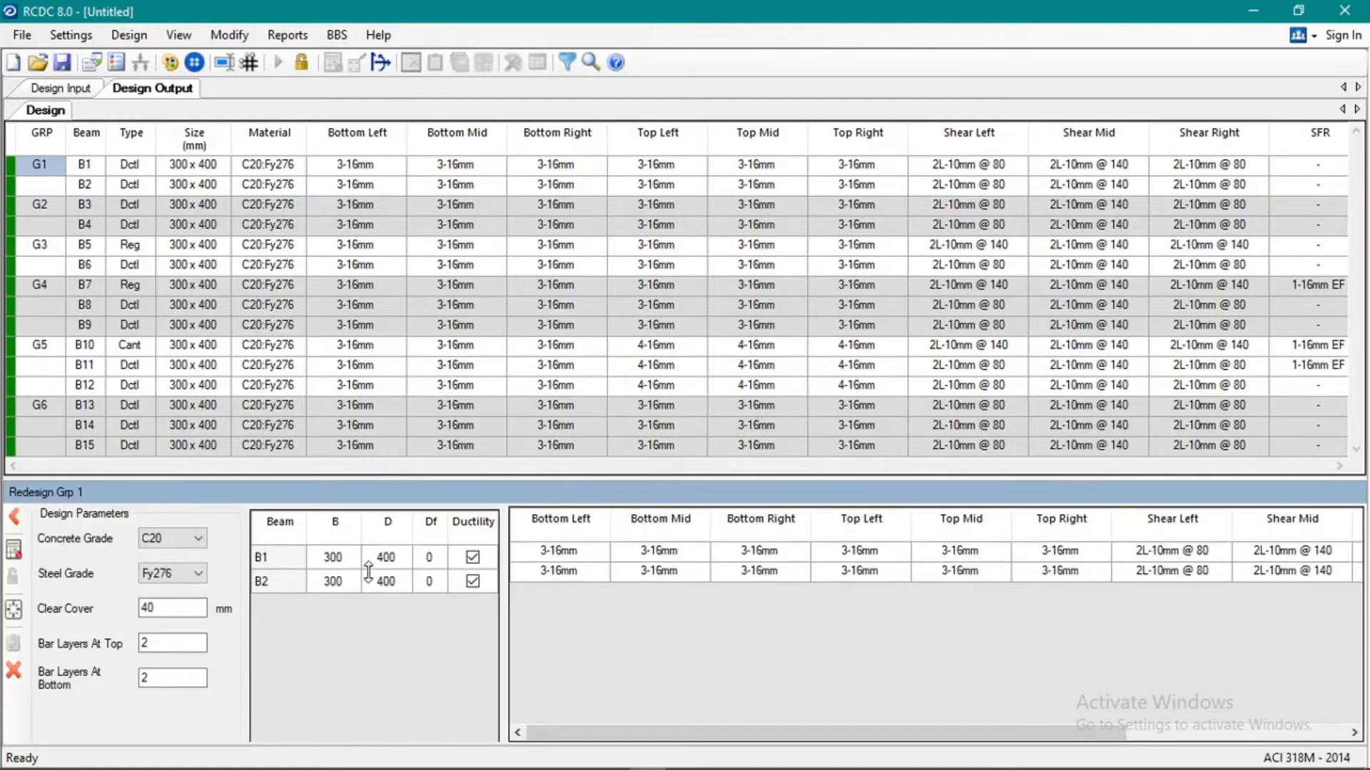
{"action": "left_click", "coordinate": [343, 564]}
{"action": "type", "text": "250"}
{"action": "left_click", "coordinate": [409, 564]}
{"action": "type", "text": "300250"}
{"action": "left_click", "coordinate": [390, 581]}
{"action": "type", "text": "300"}
{"action": "left_click", "coordinate": [13, 670]}
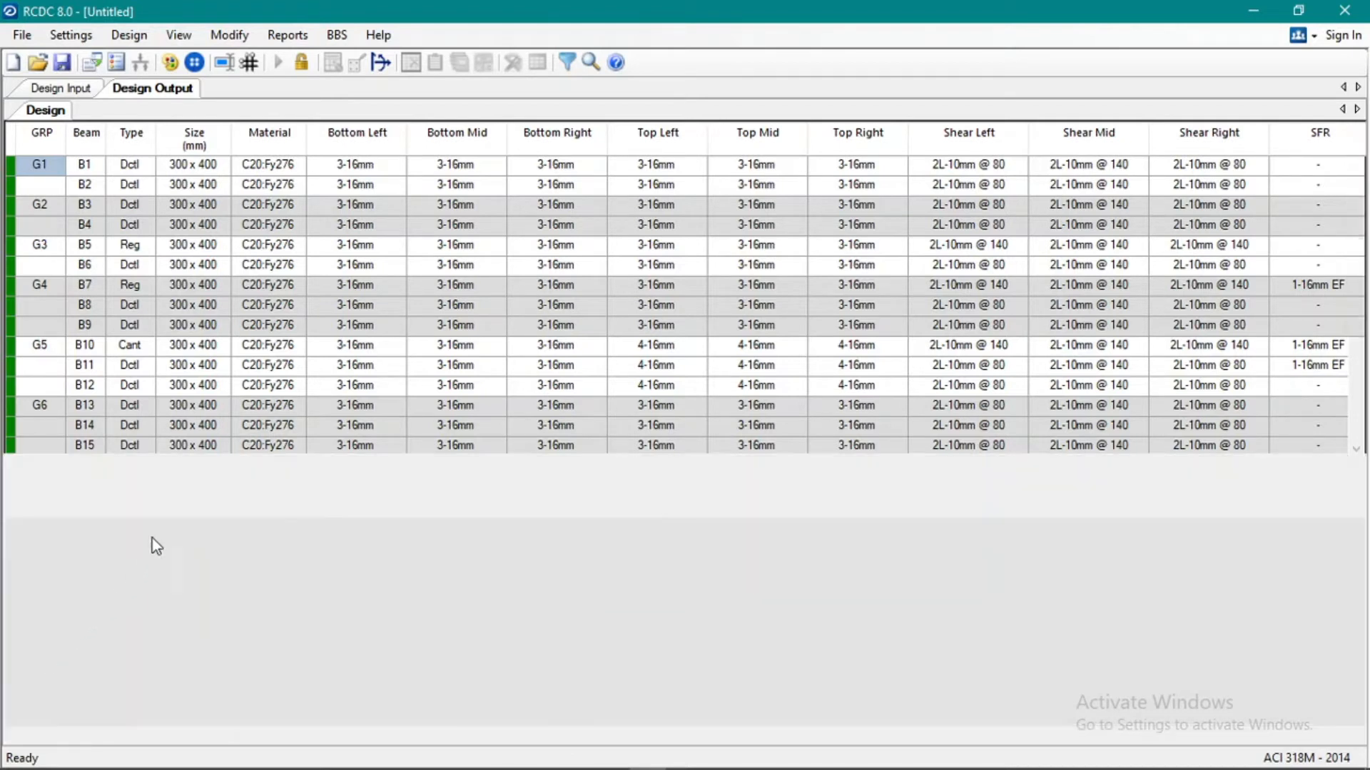
Examine the beam groups and their sizes and reinforcement in the design output table.
{"action": "left_click", "coordinate": [177, 365]}
{"action": "left_click", "coordinate": [40, 291]}
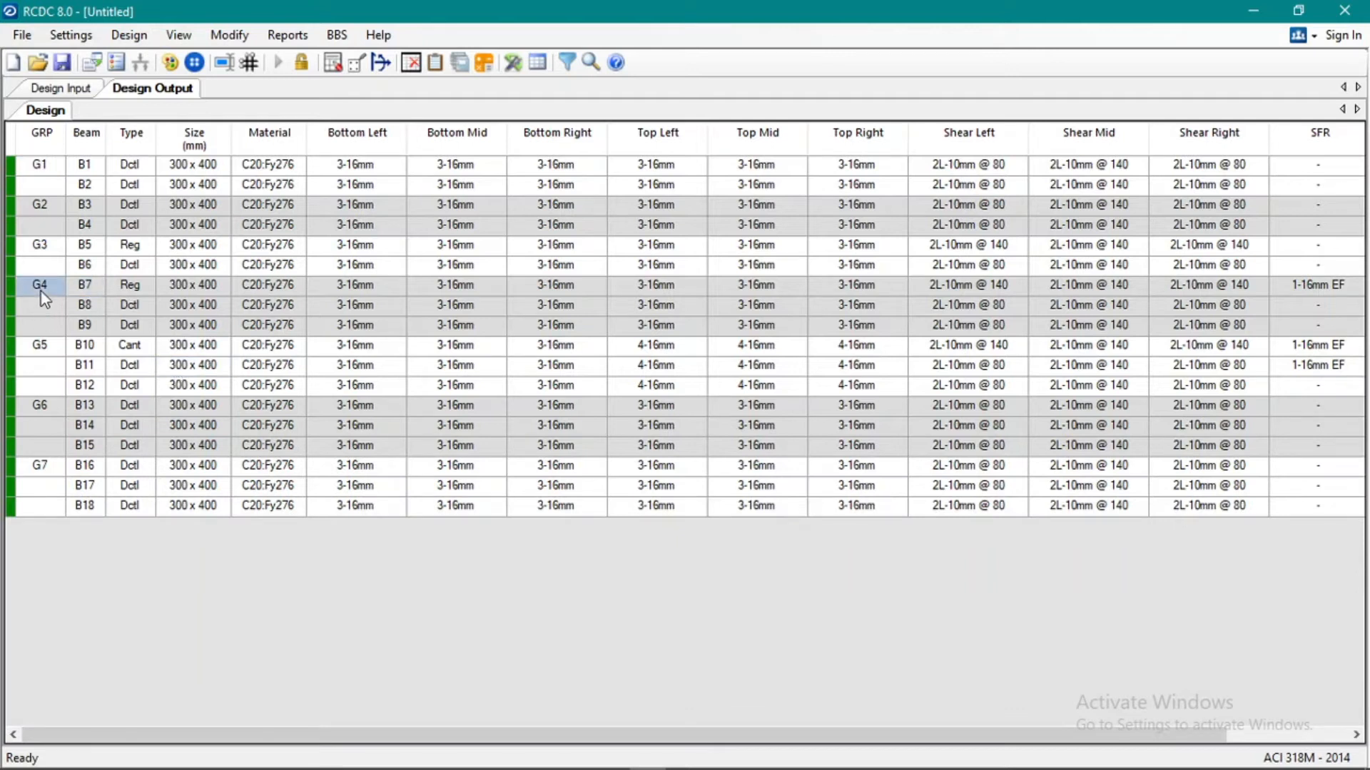
{"action": "left_click", "coordinate": [40, 345]}
{"action": "left_click", "coordinate": [41, 412]}
{"action": "left_click", "coordinate": [83, 165]}
{"action": "left_click", "coordinate": [54, 202]}
{"action": "left_click", "coordinate": [44, 265]}
{"action": "left_click", "coordinate": [86, 167]}
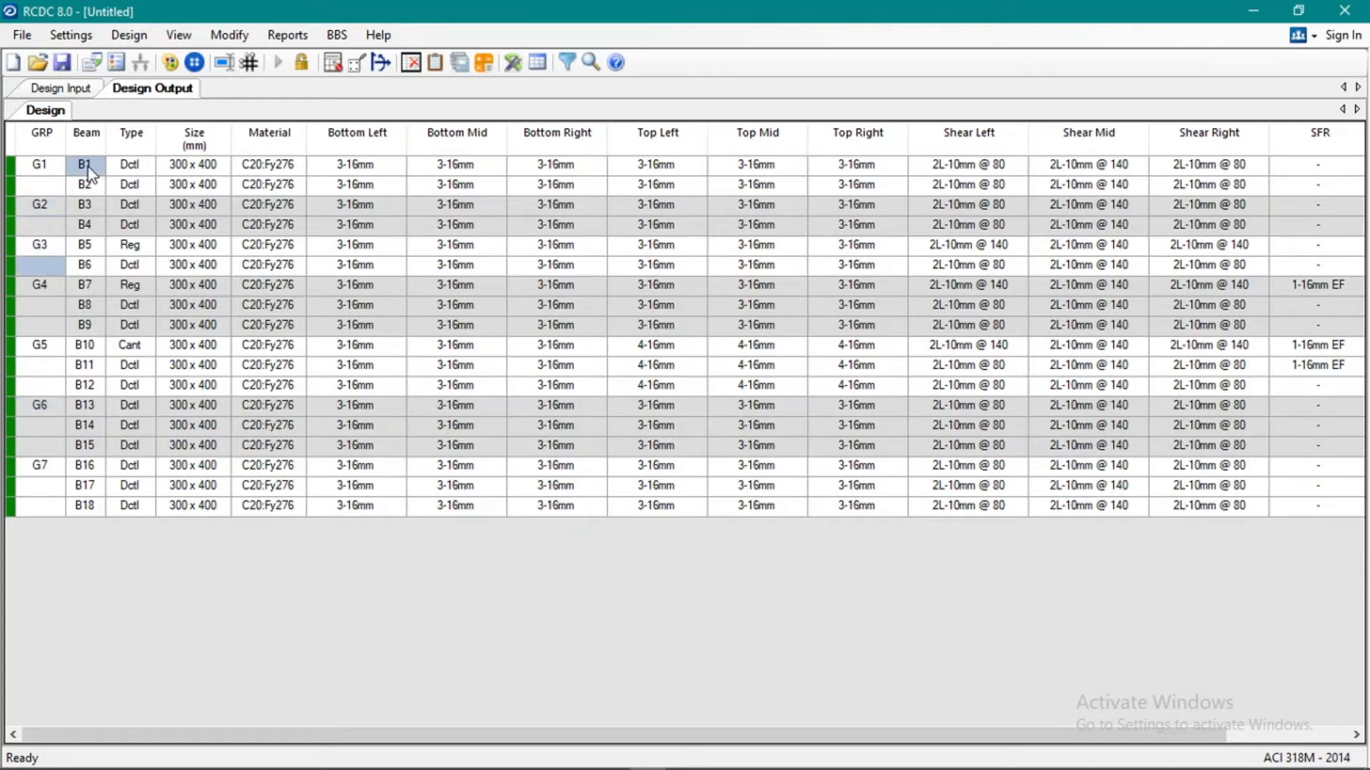
Redesign group G1 again with beams B1 and B2 set to 250 mm width and 300 mm depth.
{"action": "right_click", "coordinate": [86, 165]}
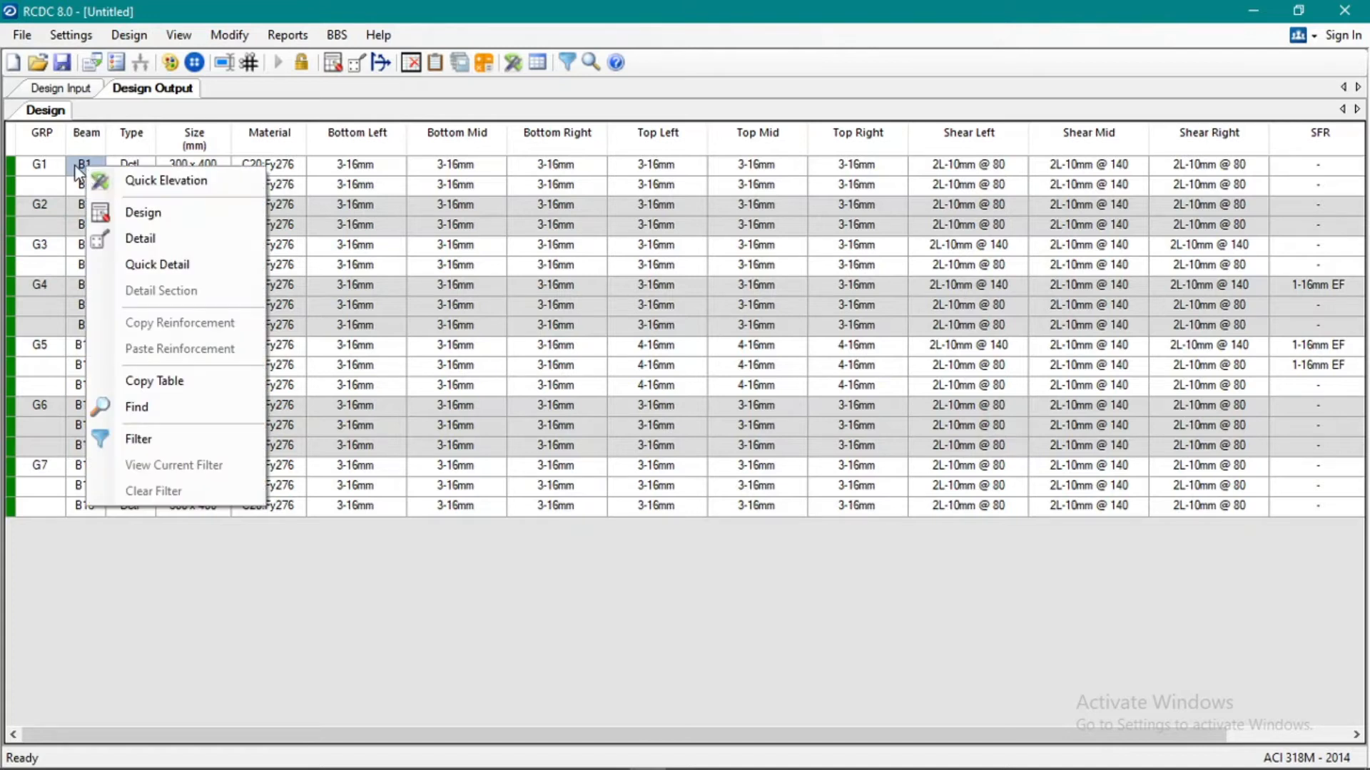
{"action": "right_click", "coordinate": [74, 164]}
{"action": "left_click", "coordinate": [132, 214]}
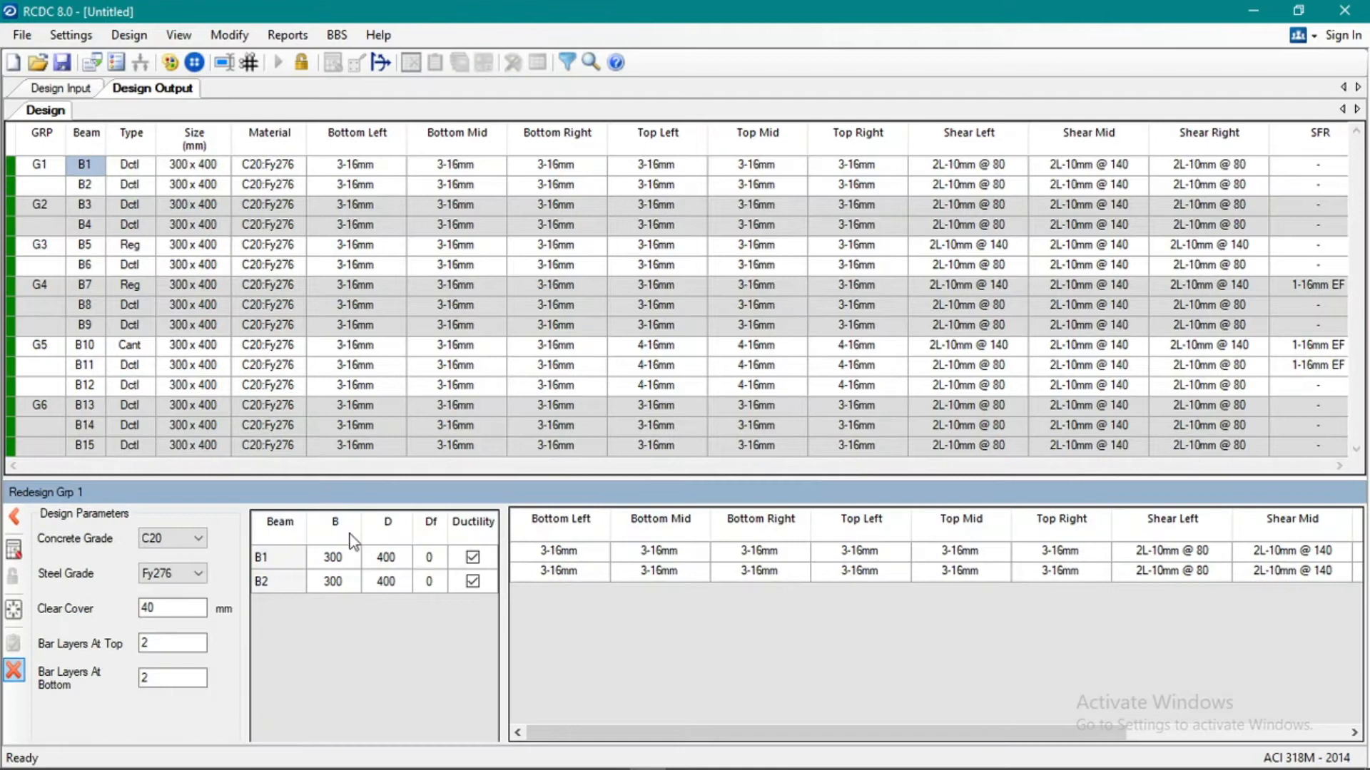
{"action": "type", "text": "2500"}
{"action": "key", "text": "BackSpace"}
{"action": "left_click", "coordinate": [395, 563]}
{"action": "type", "text": "300250300"}
{"action": "left_click", "coordinate": [15, 550]}
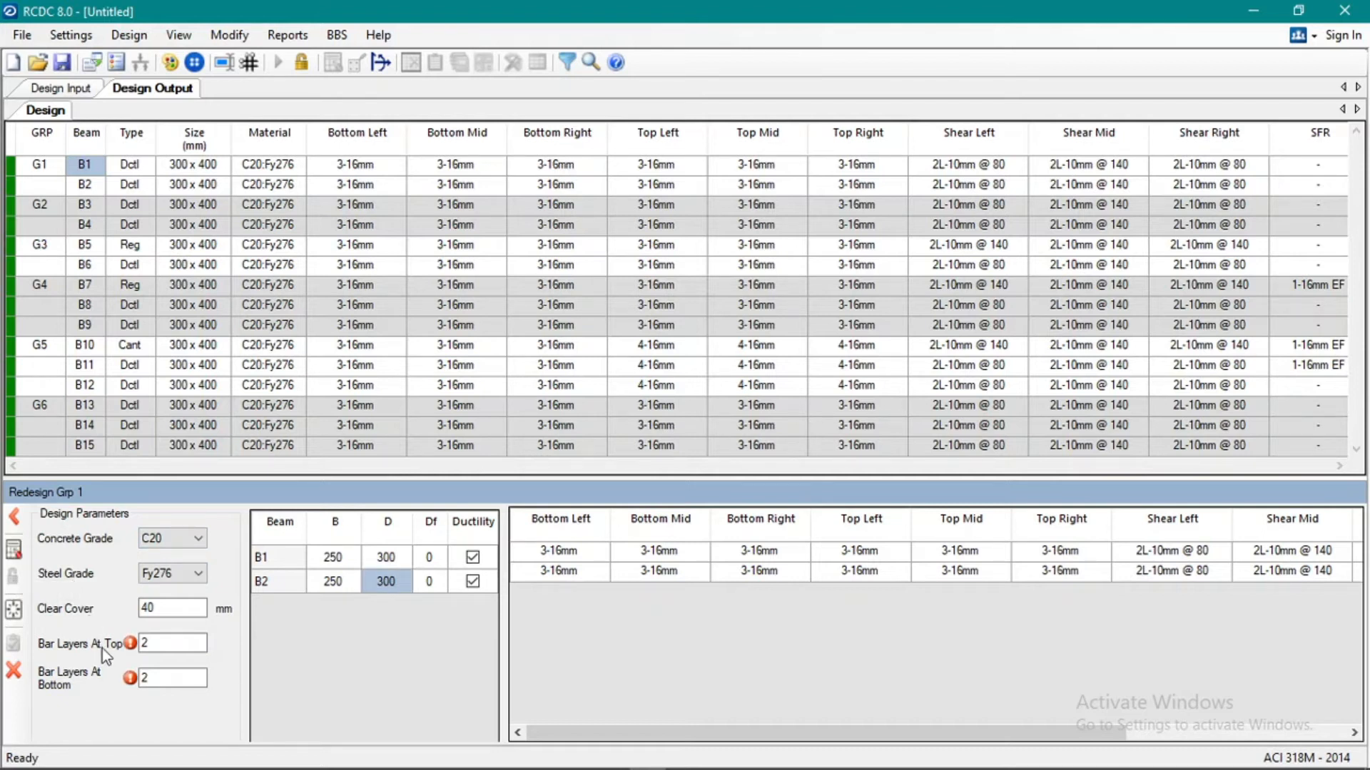
Try redesigning group G1 with the top and bottom bar layers both set to 1.
{"action": "double_click", "coordinate": [157, 643]}
{"action": "mouse_move", "coordinate": [131, 644]}
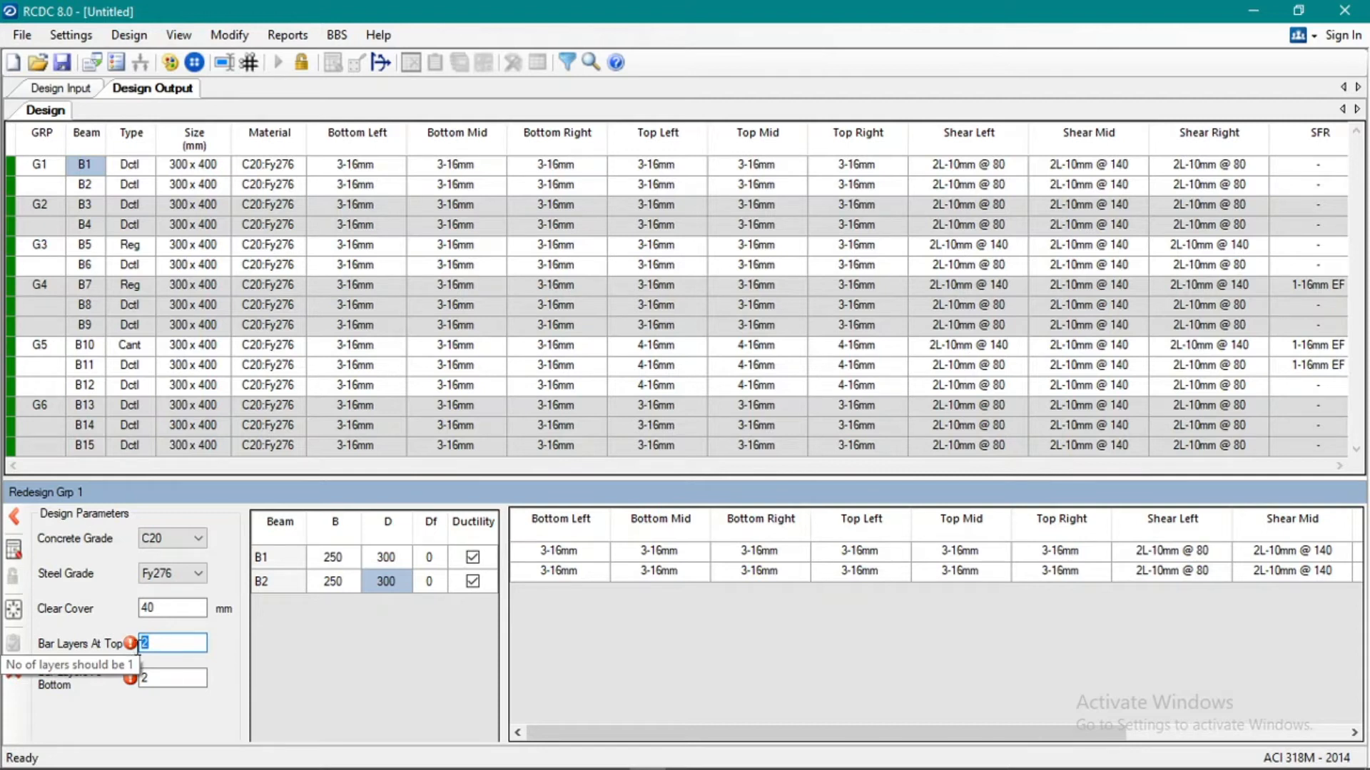
{"action": "type", "text": "1"}
{"action": "double_click", "coordinate": [156, 678]}
{"action": "type", "text": "1"}
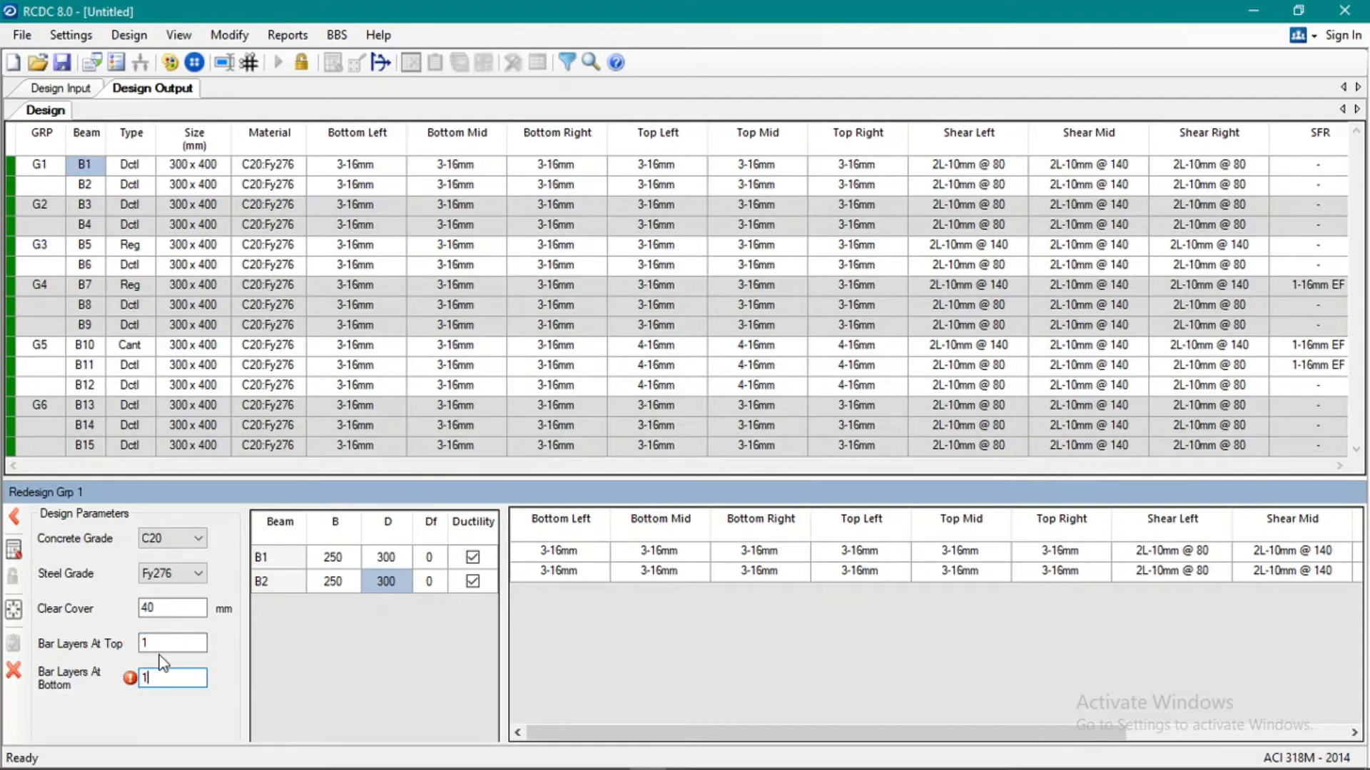
{"action": "left_click", "coordinate": [174, 608]}
{"action": "left_click", "coordinate": [173, 639]}
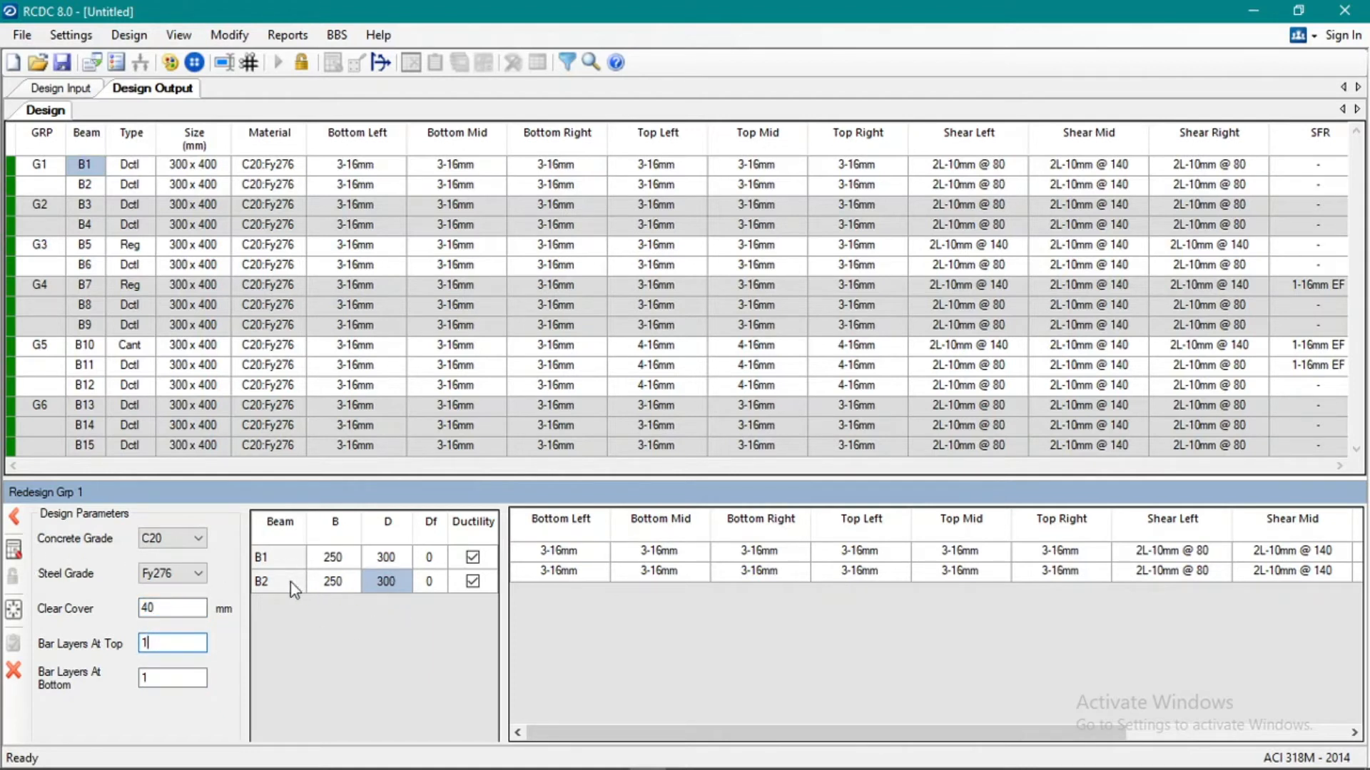
{"action": "left_click", "coordinate": [14, 549]}
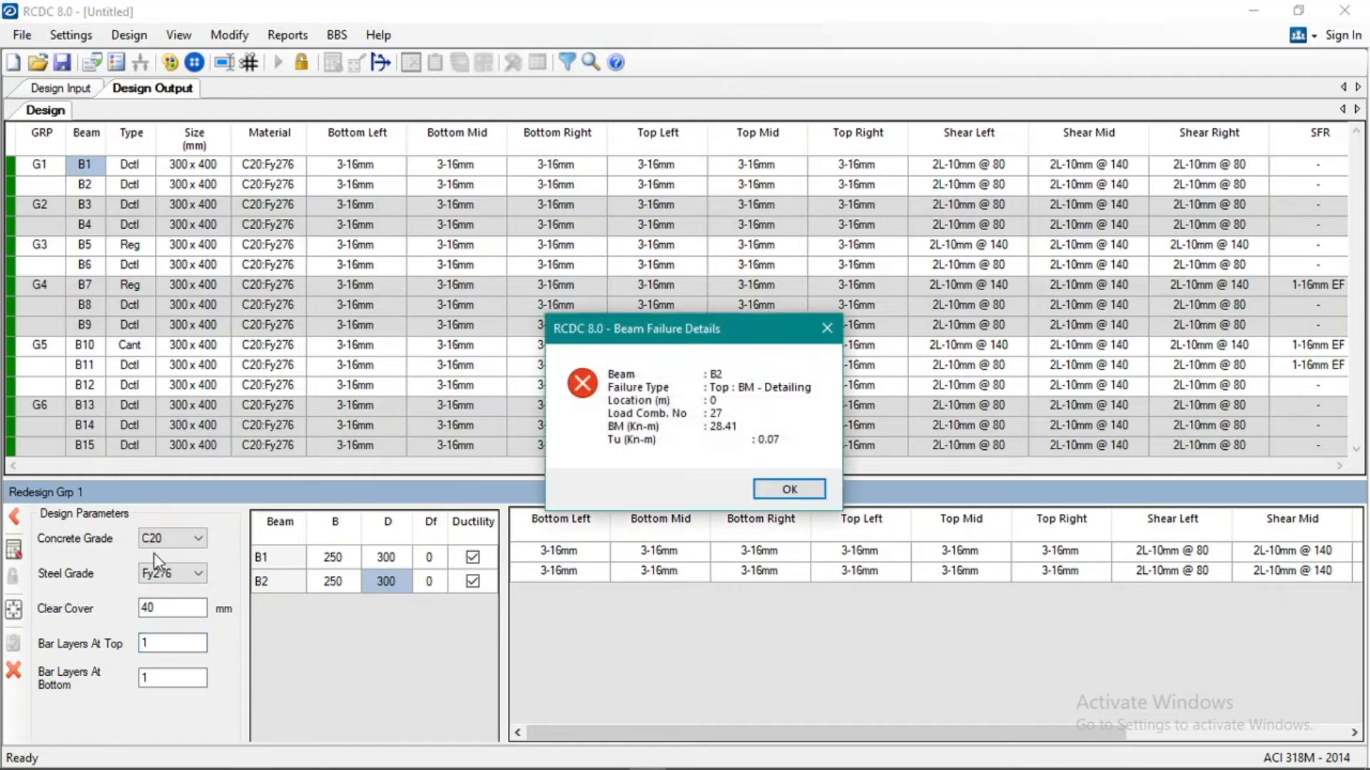
{"action": "left_click", "coordinate": [789, 490]}
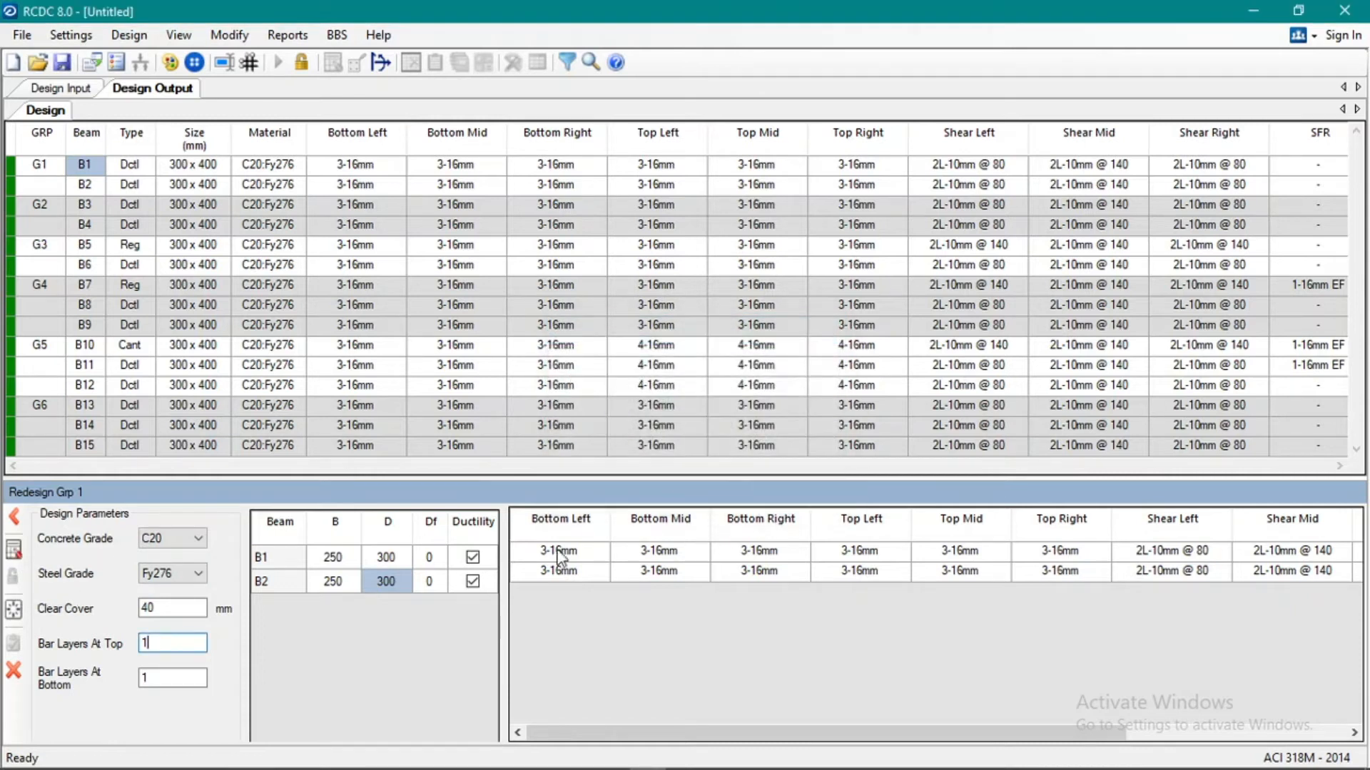
Set the depth of beams B1 and B2 to 350 mm in the group G1 redesign.
{"action": "left_click", "coordinate": [391, 557]}
{"action": "type", "text": "350"}
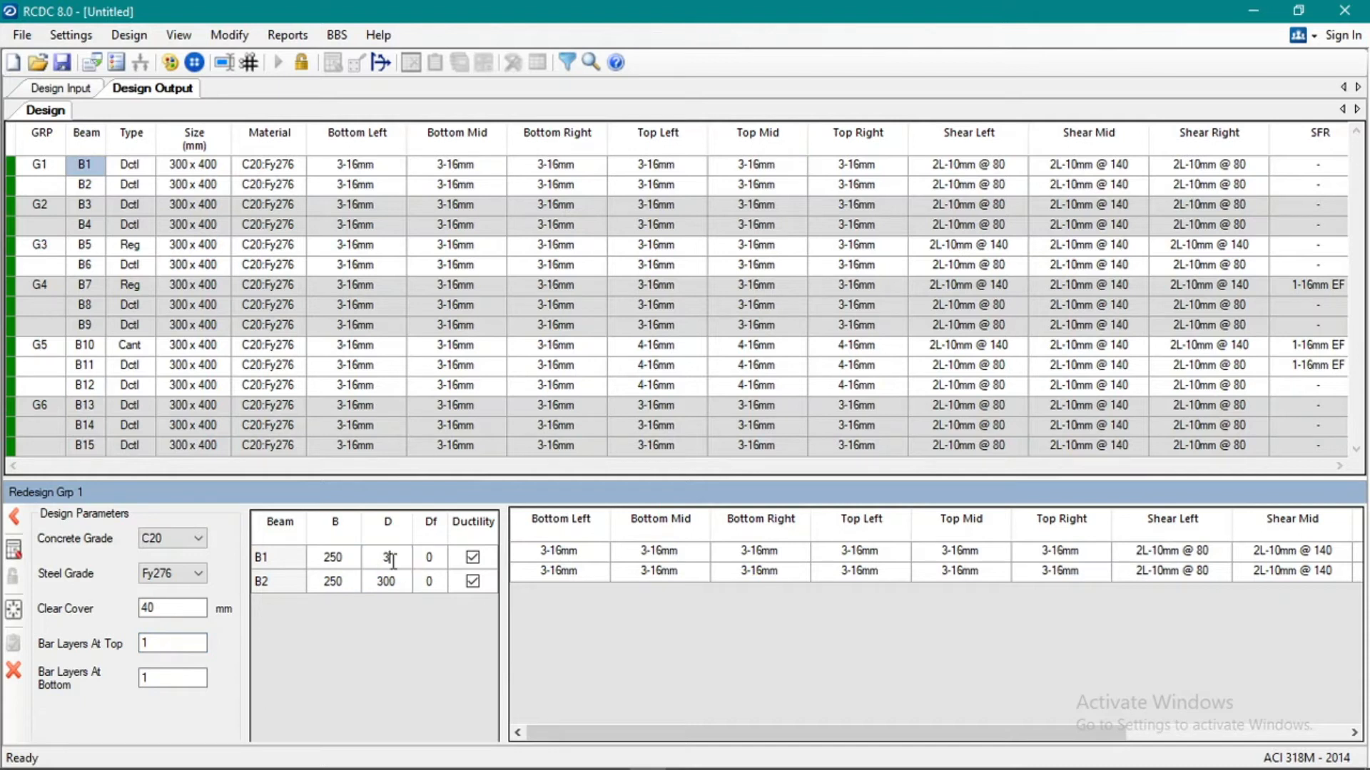
{"action": "type", "text": "350"}
Set the top and bottom bar layers back to 2 for group G1, and redesign and accept the group.
{"action": "left_click_drag", "start_coordinate": [163, 640], "coordinate": [139, 680]}
{"action": "type", "text": "2"}
{"action": "left_click", "coordinate": [161, 674]}
{"action": "type", "text": "22"}
{"action": "left_click", "coordinate": [165, 641]}
{"action": "left_click", "coordinate": [174, 607]}
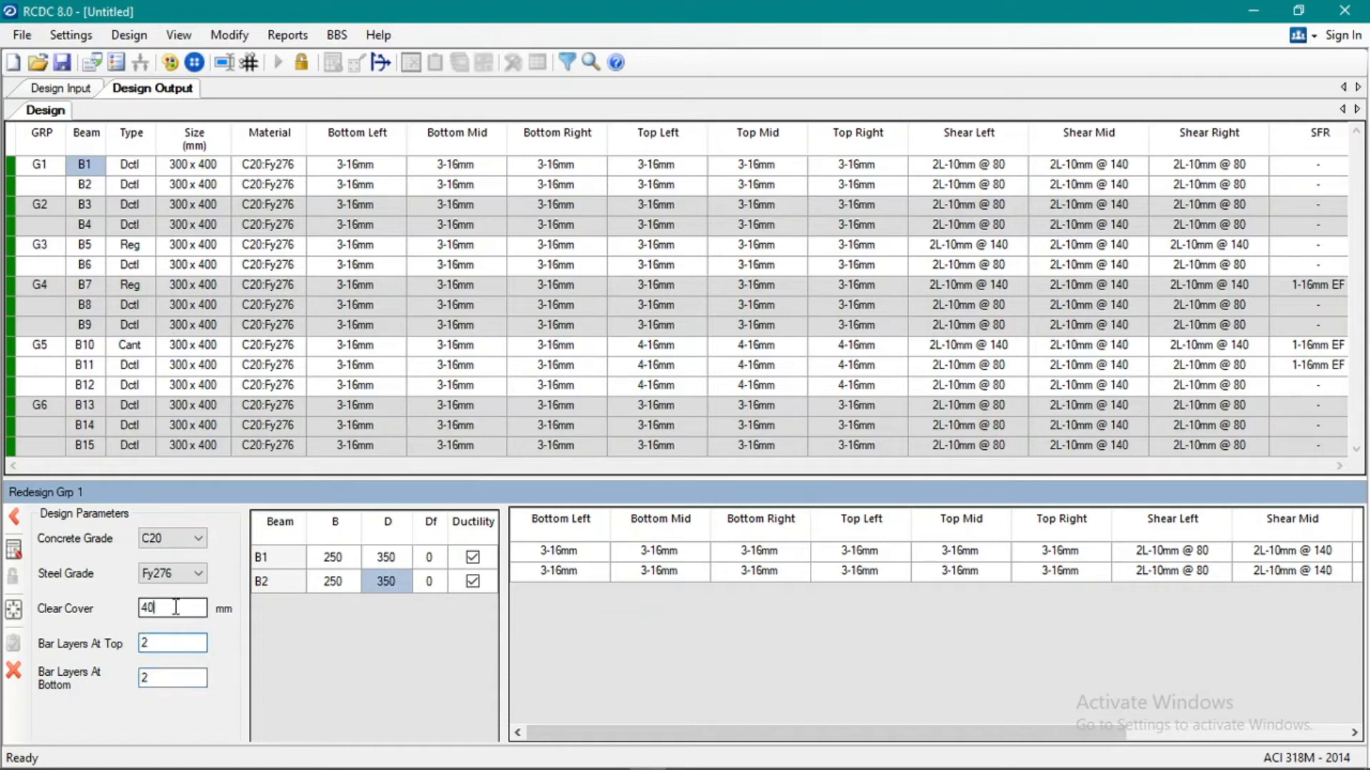
{"action": "left_click", "coordinate": [14, 551]}
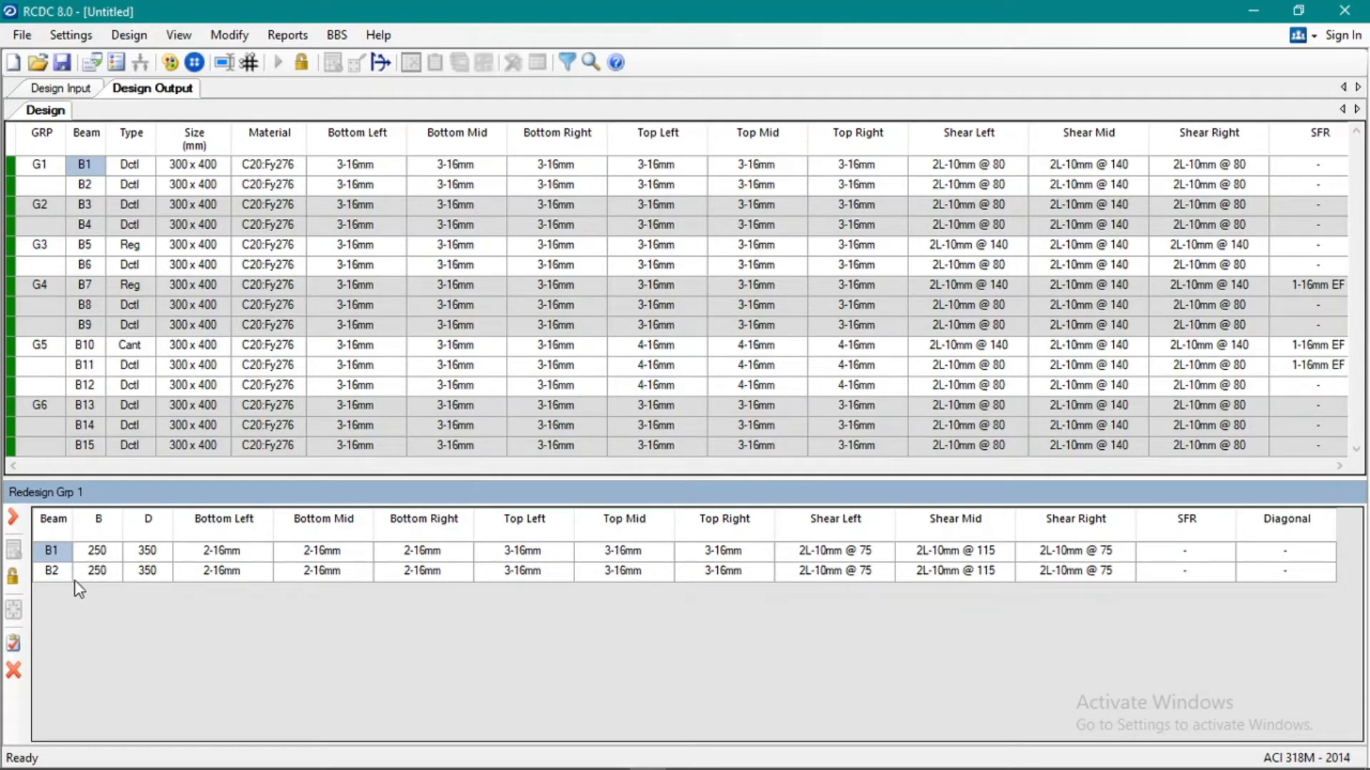
{"action": "left_click", "coordinate": [14, 642]}
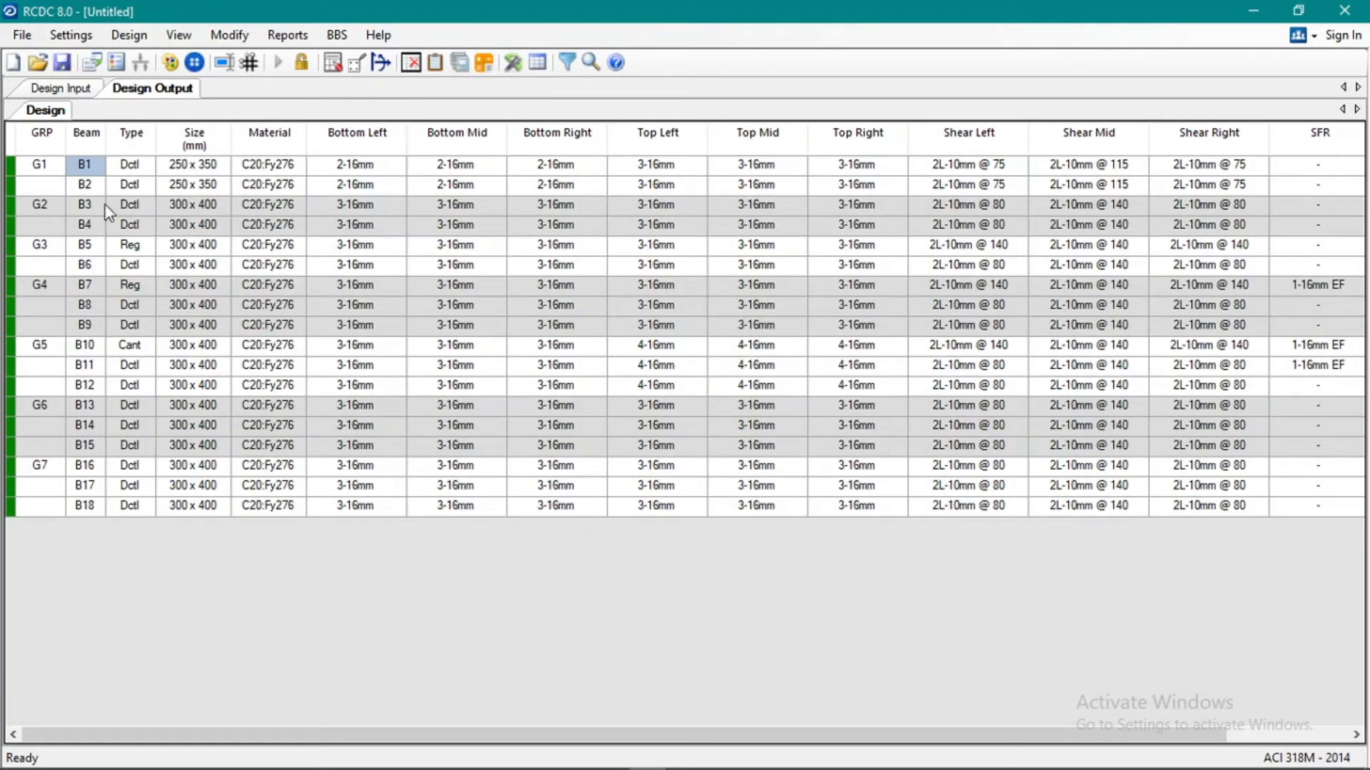
Redesign group G2 with beams B3 and B4 at 250 mm width and 350 mm depth and accept the design.
{"action": "right_click", "coordinate": [53, 204]}
{"action": "left_click", "coordinate": [104, 251]}
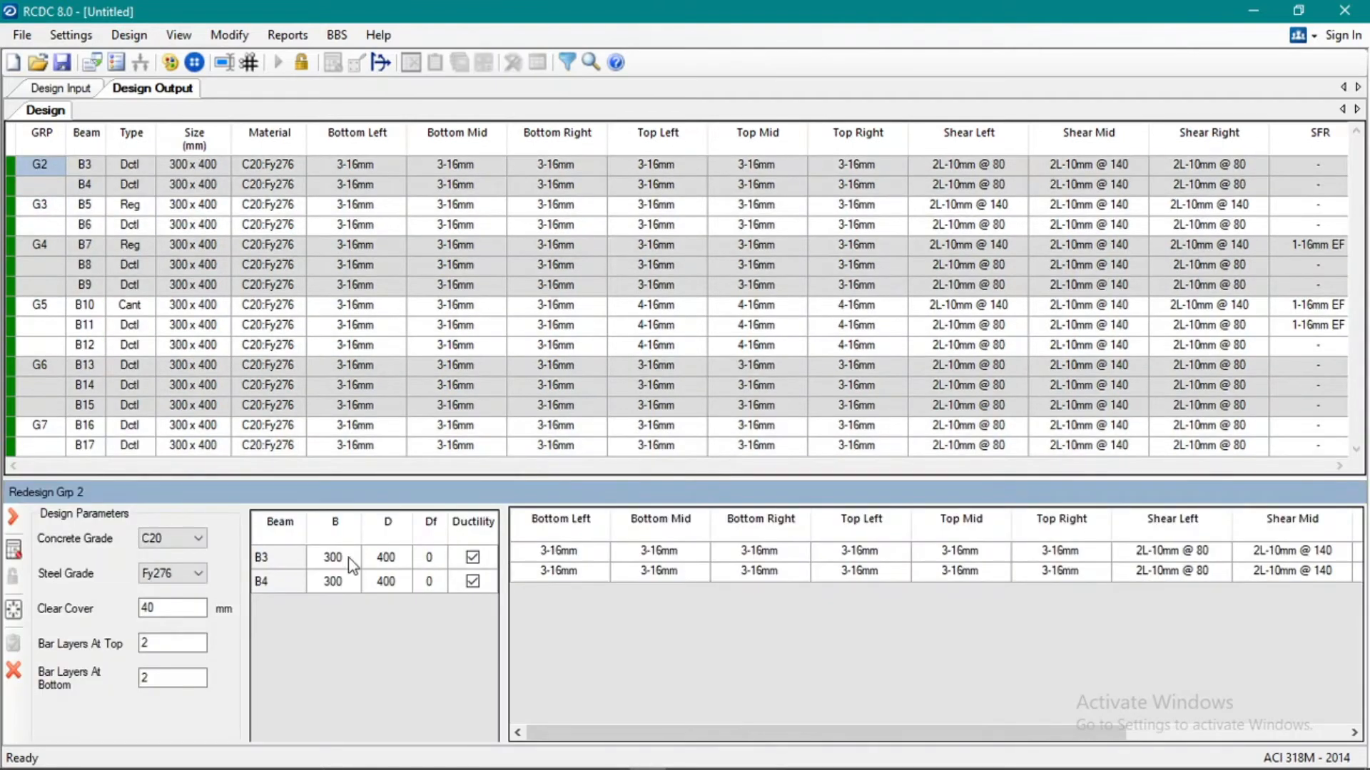
{"action": "type", "text": "250"}
{"action": "left_click", "coordinate": [388, 557]}
{"action": "type", "text": "350250350"}
{"action": "left_click", "coordinate": [14, 550]}
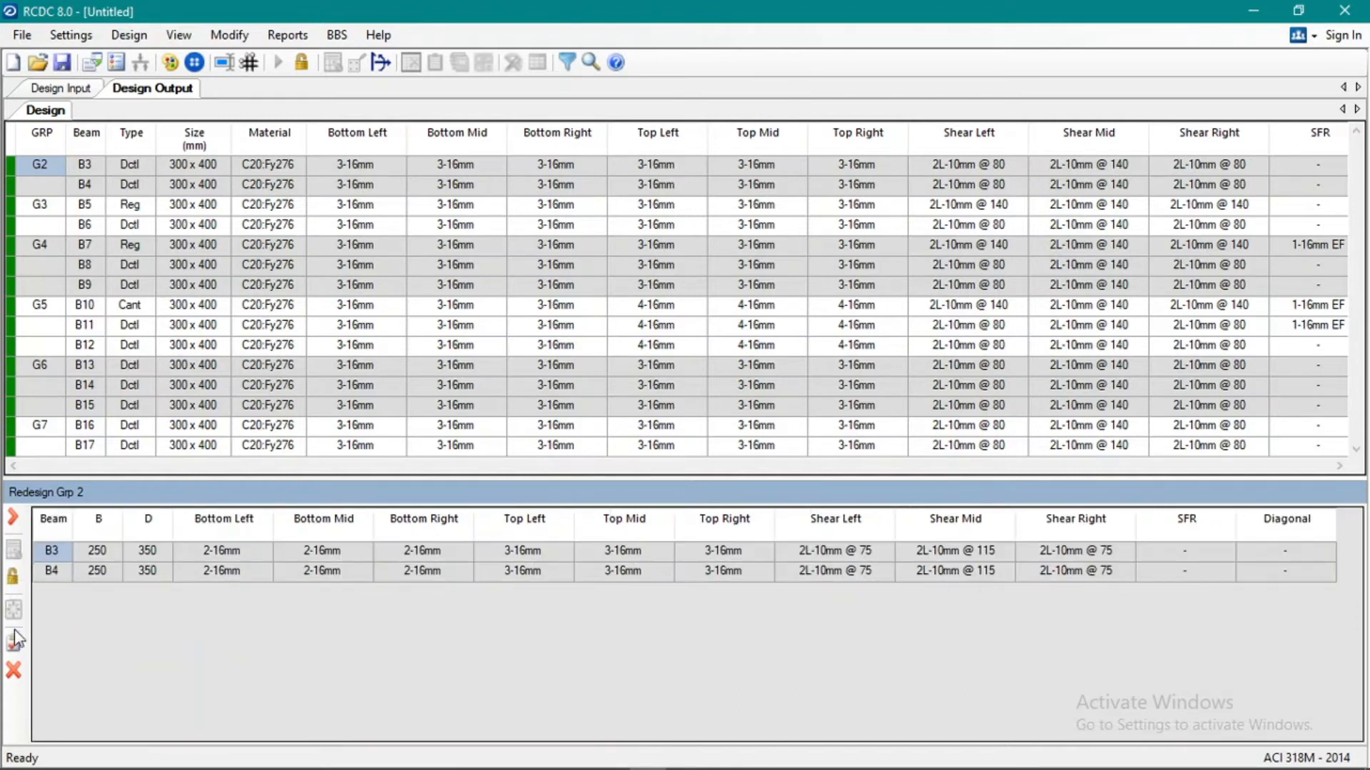
{"action": "left_click", "coordinate": [16, 640]}
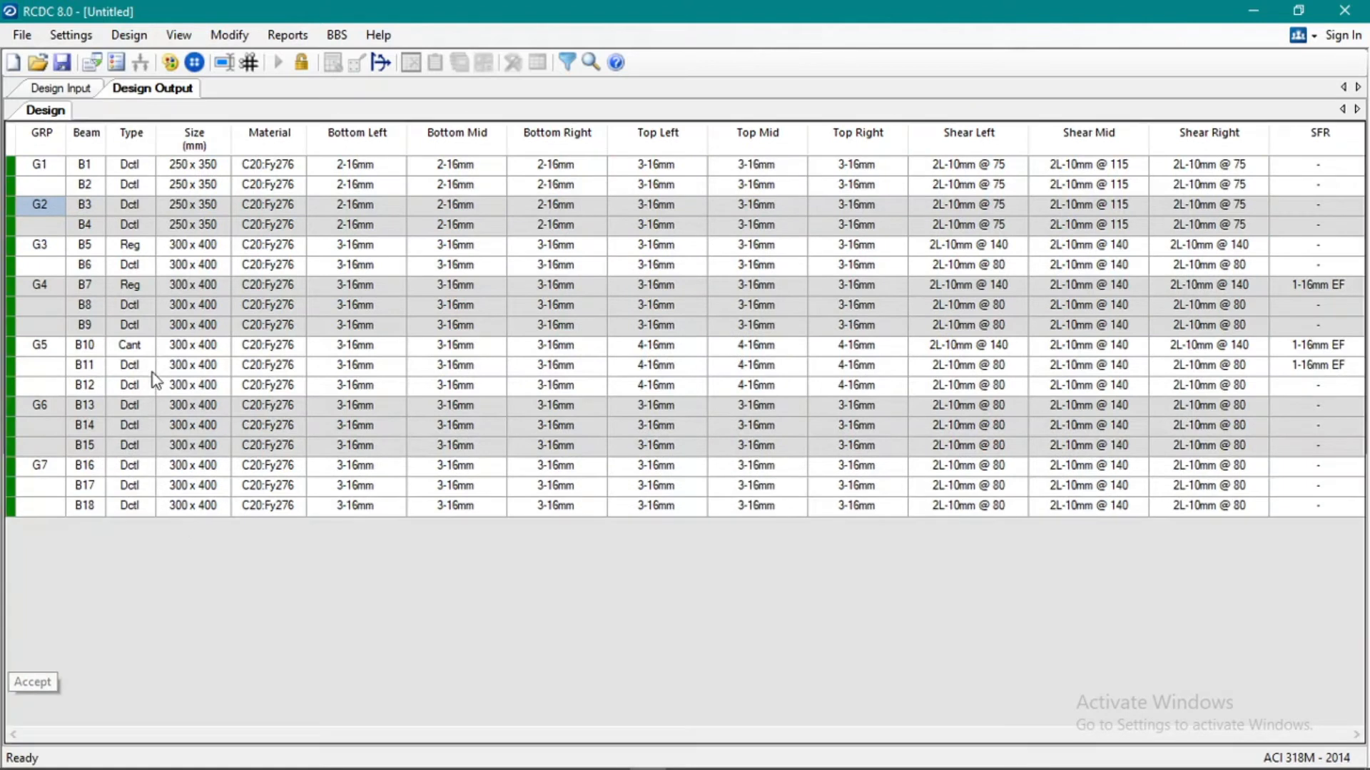
Redesign group G3 with beams B5 and B6 at 250 mm width and 350 mm depth and accept the design.
{"action": "right_click", "coordinate": [53, 246]}
{"action": "left_click", "coordinate": [114, 292]}
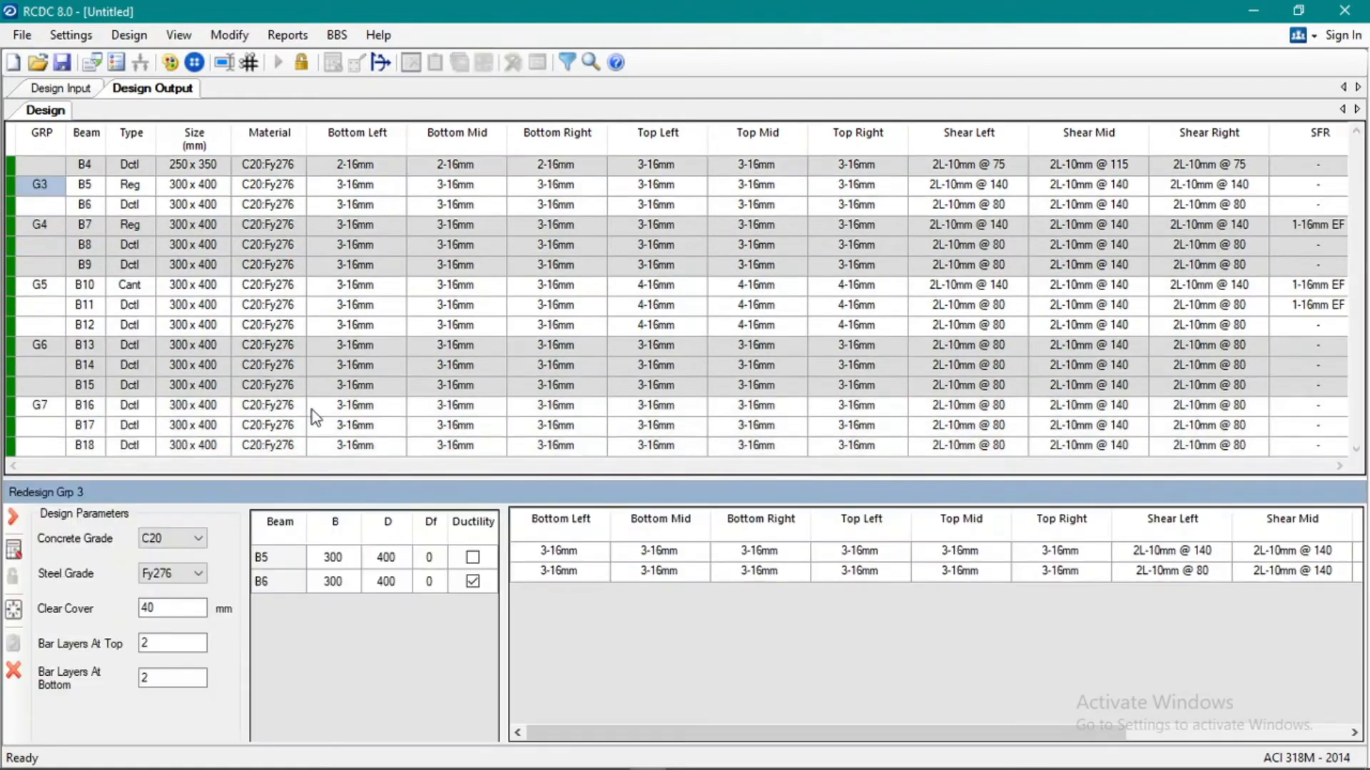
{"action": "left_click", "coordinate": [345, 564]}
{"action": "type", "text": "250"}
{"action": "left_click", "coordinate": [388, 556]}
{"action": "type", "text": "350250"}
{"action": "left_click", "coordinate": [391, 579]}
{"action": "type", "text": "350"}
{"action": "left_click", "coordinate": [13, 551]}
{"action": "left_click", "coordinate": [14, 641]}
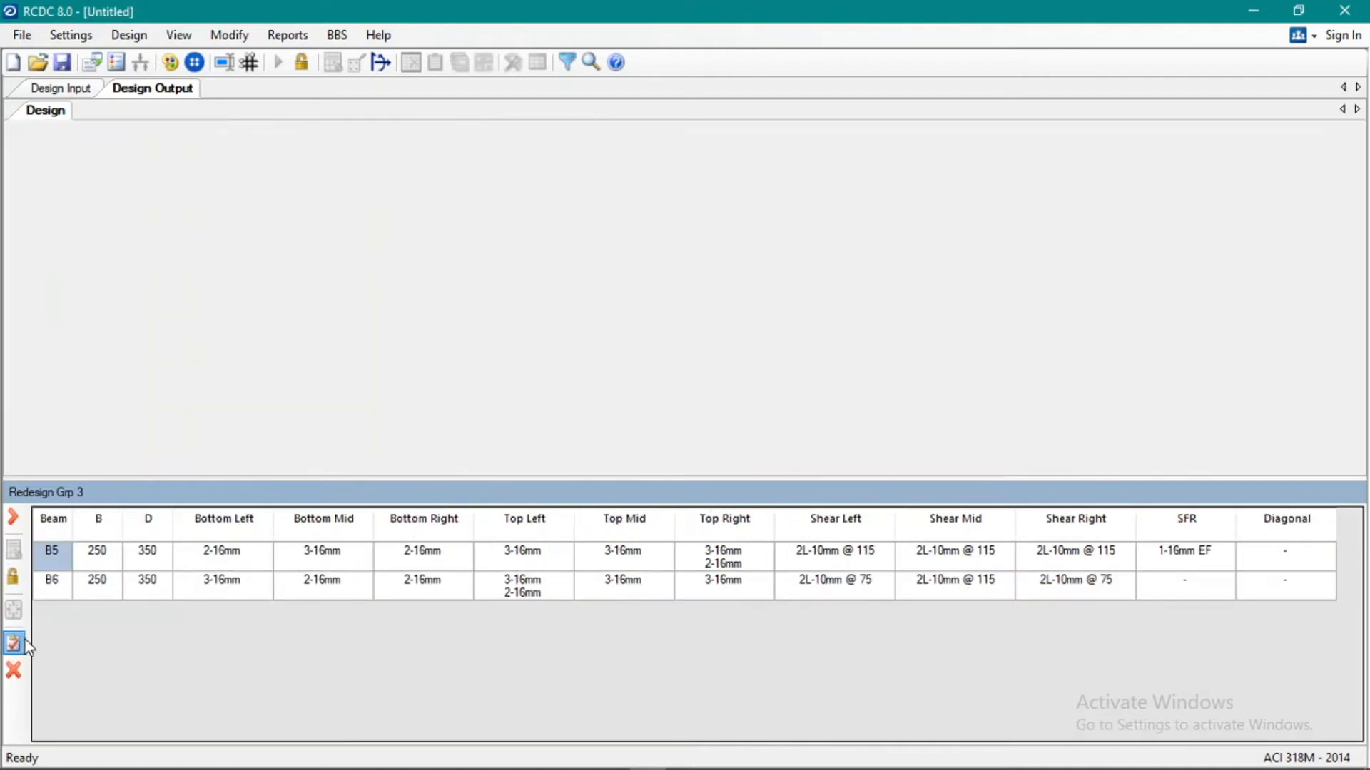
{"action": "left_click", "coordinate": [169, 362]}
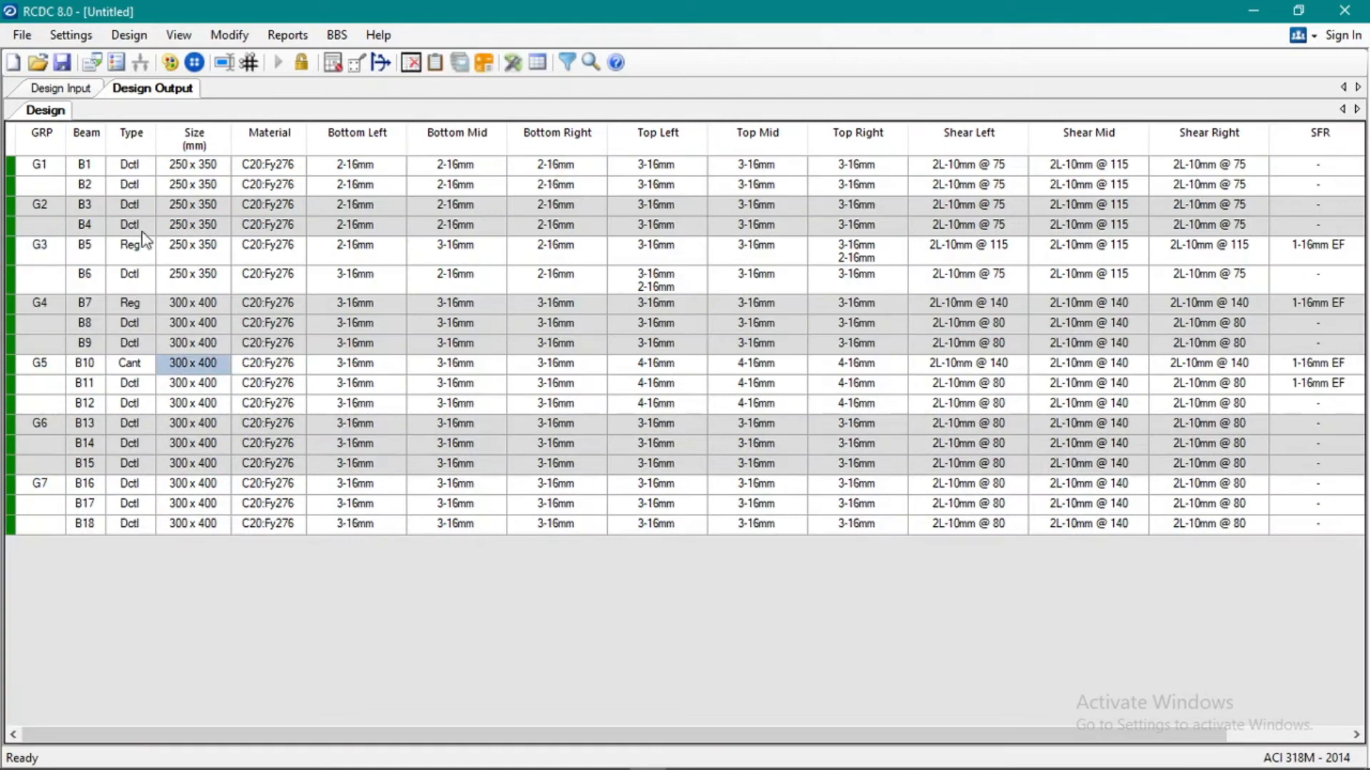
Update the analysis file with the revised beam sizes.
{"action": "left_click", "coordinate": [119, 217]}
{"action": "left_click", "coordinate": [23, 36]}
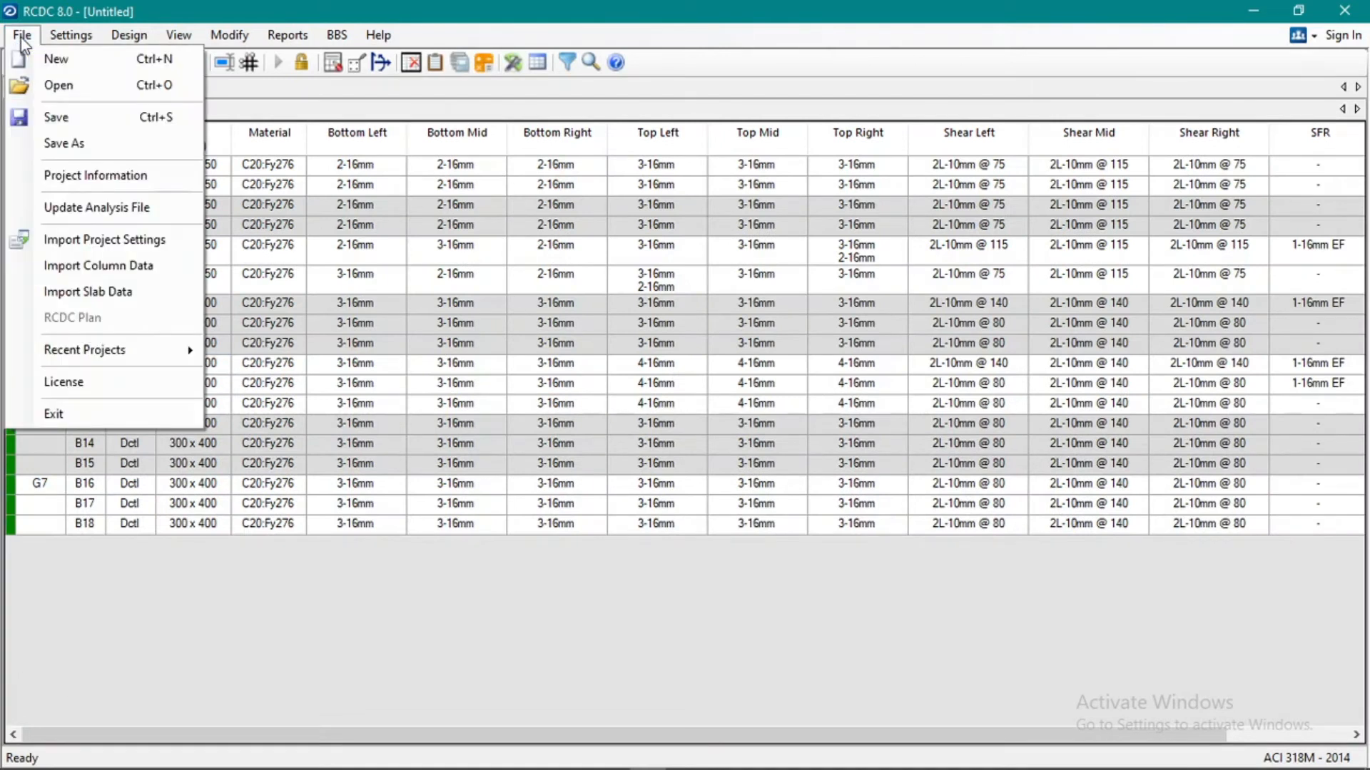
{"action": "left_click", "coordinate": [22, 37]}
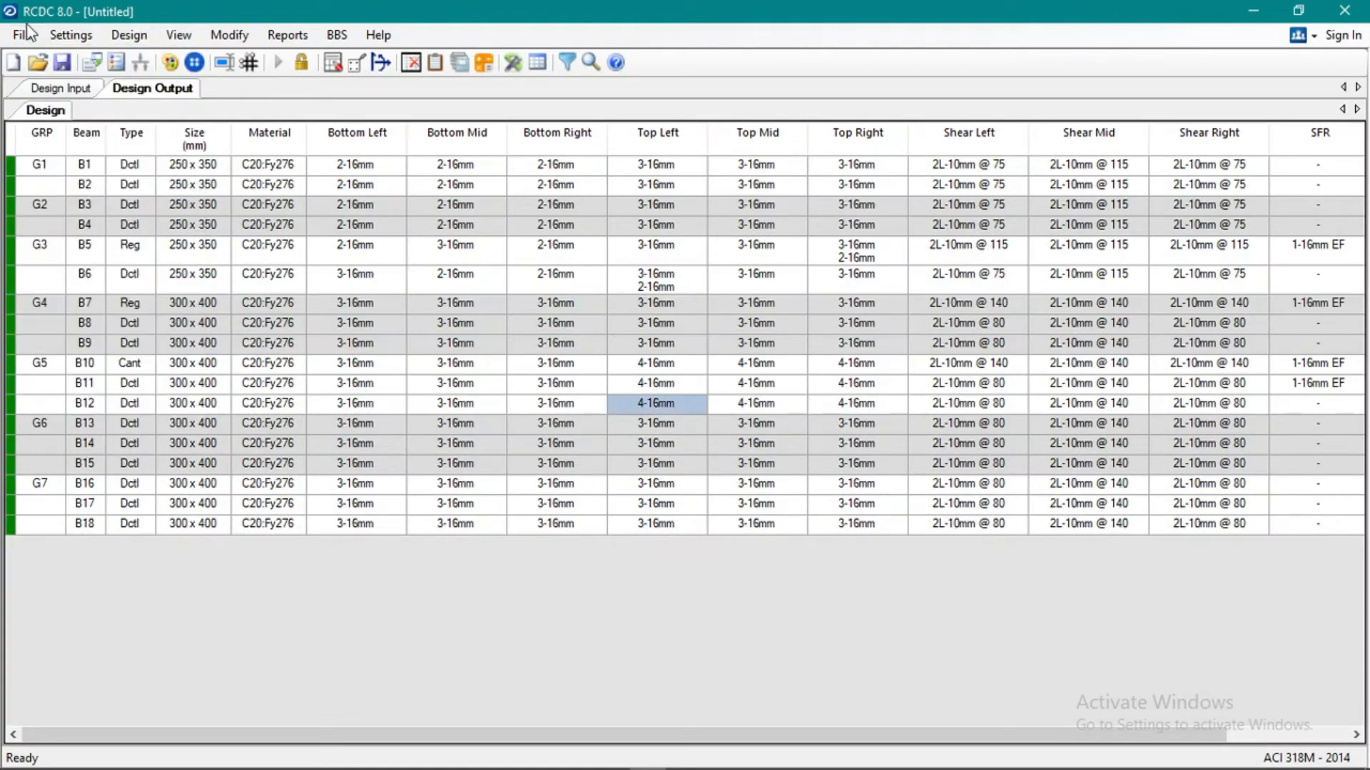
{"action": "left_click", "coordinate": [29, 37]}
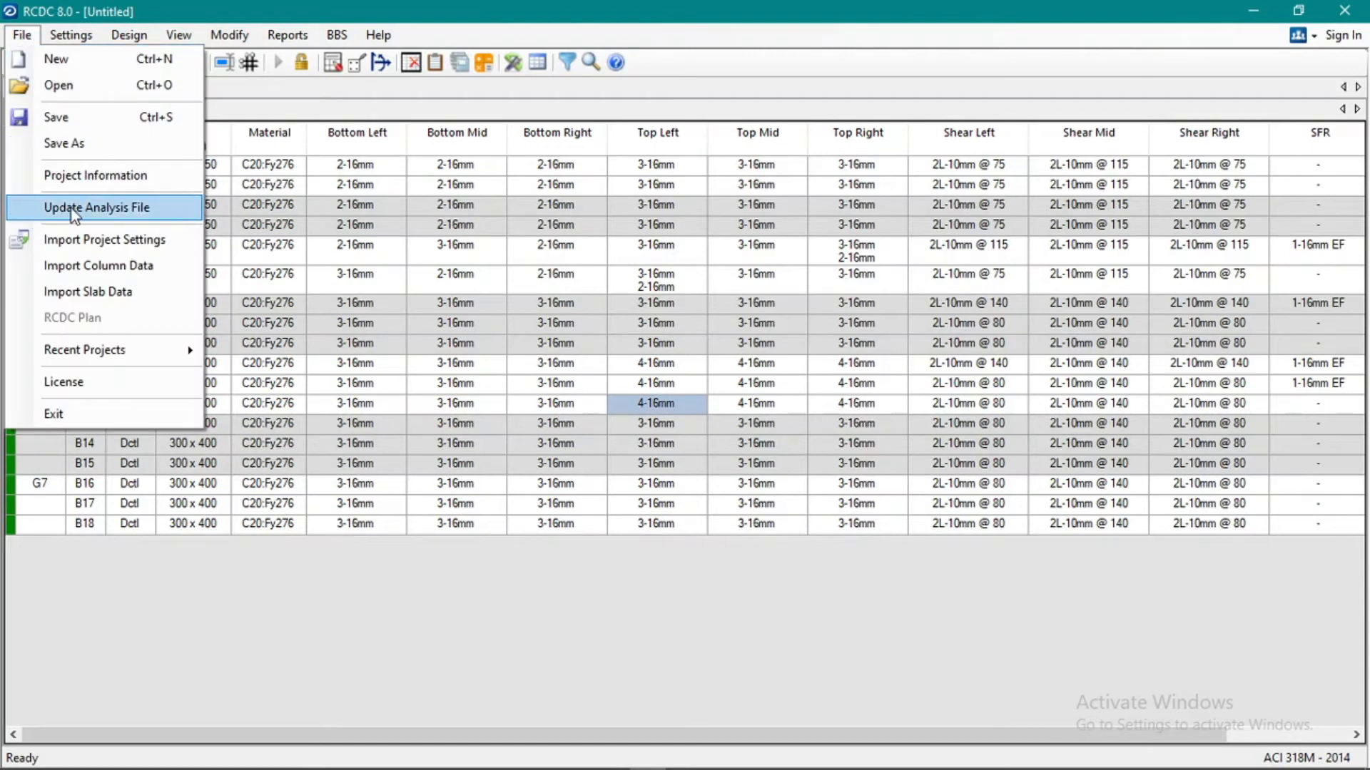
{"action": "left_click", "coordinate": [107, 207]}
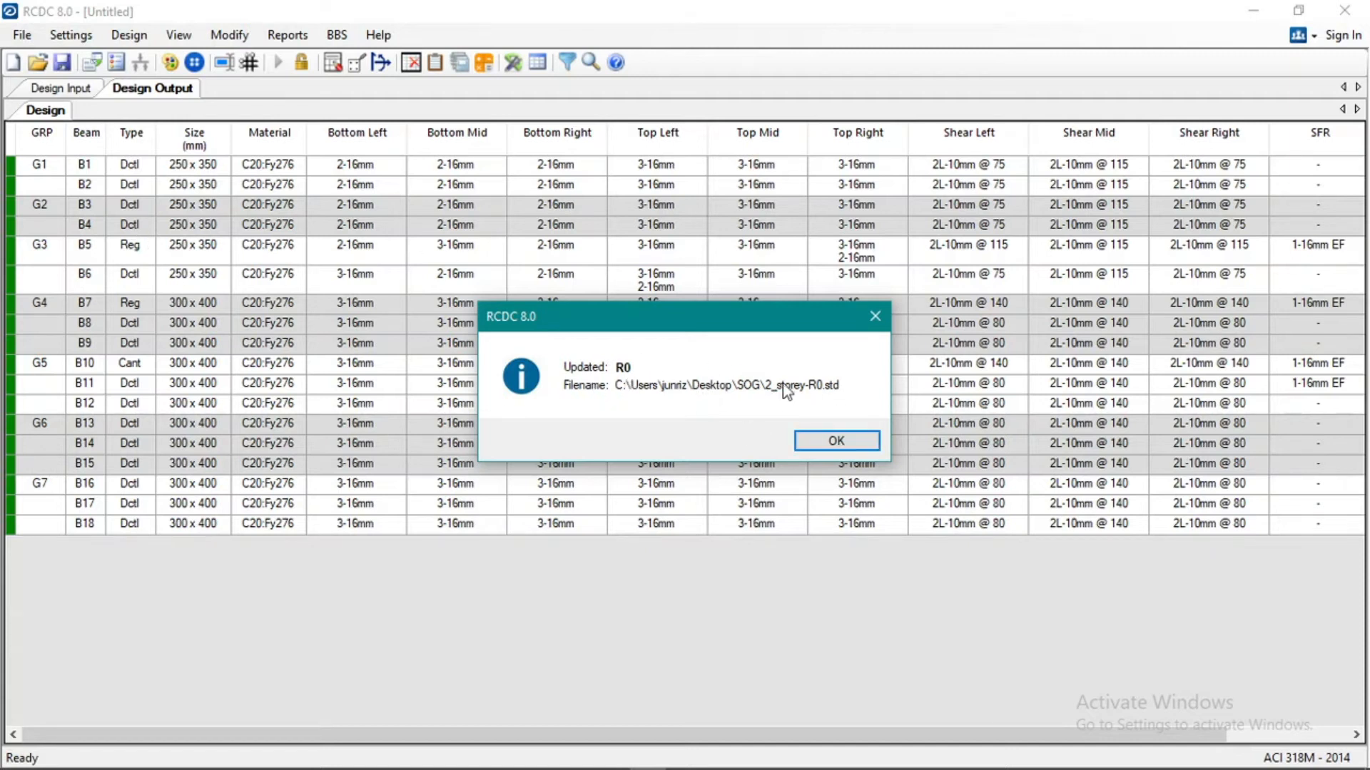
{"action": "left_click", "coordinate": [834, 438]}
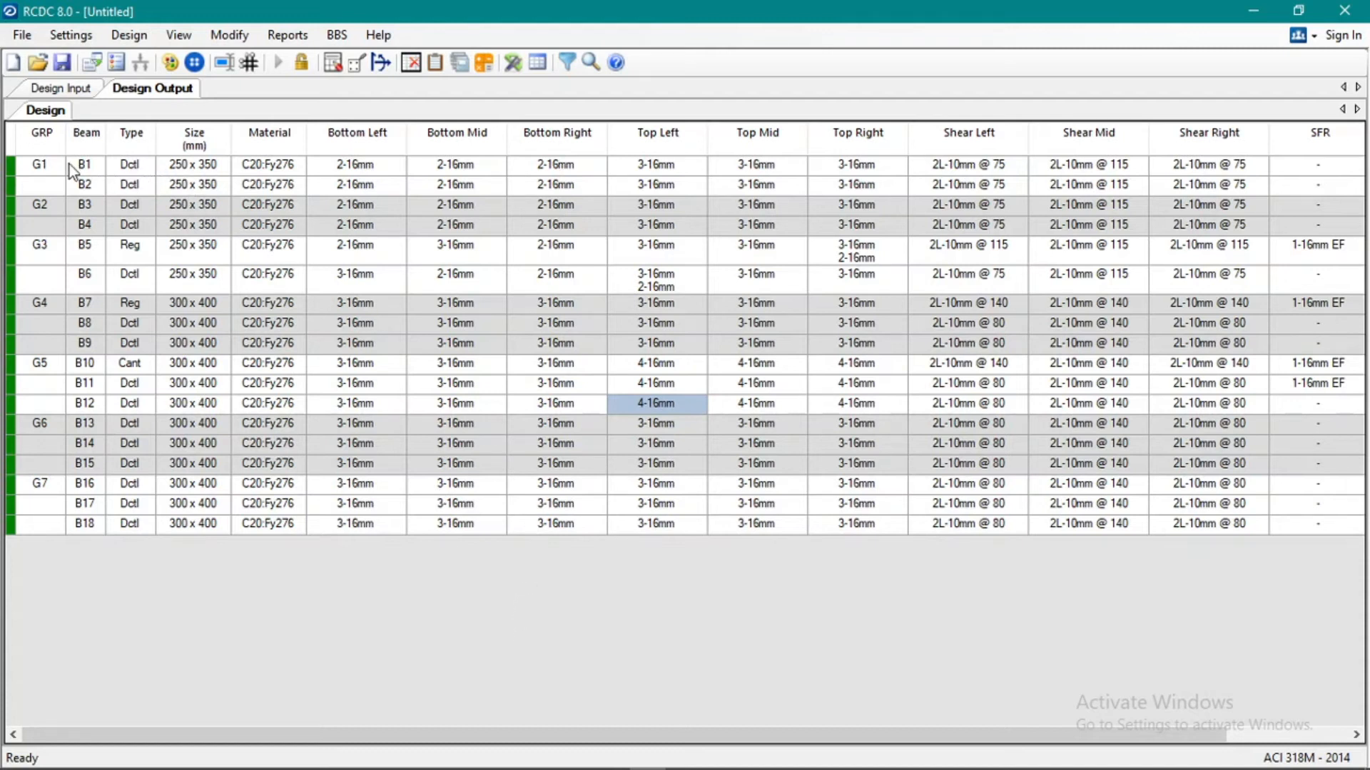
{"action": "left_click_drag", "start_coordinate": [36, 165], "coordinate": [218, 222]}
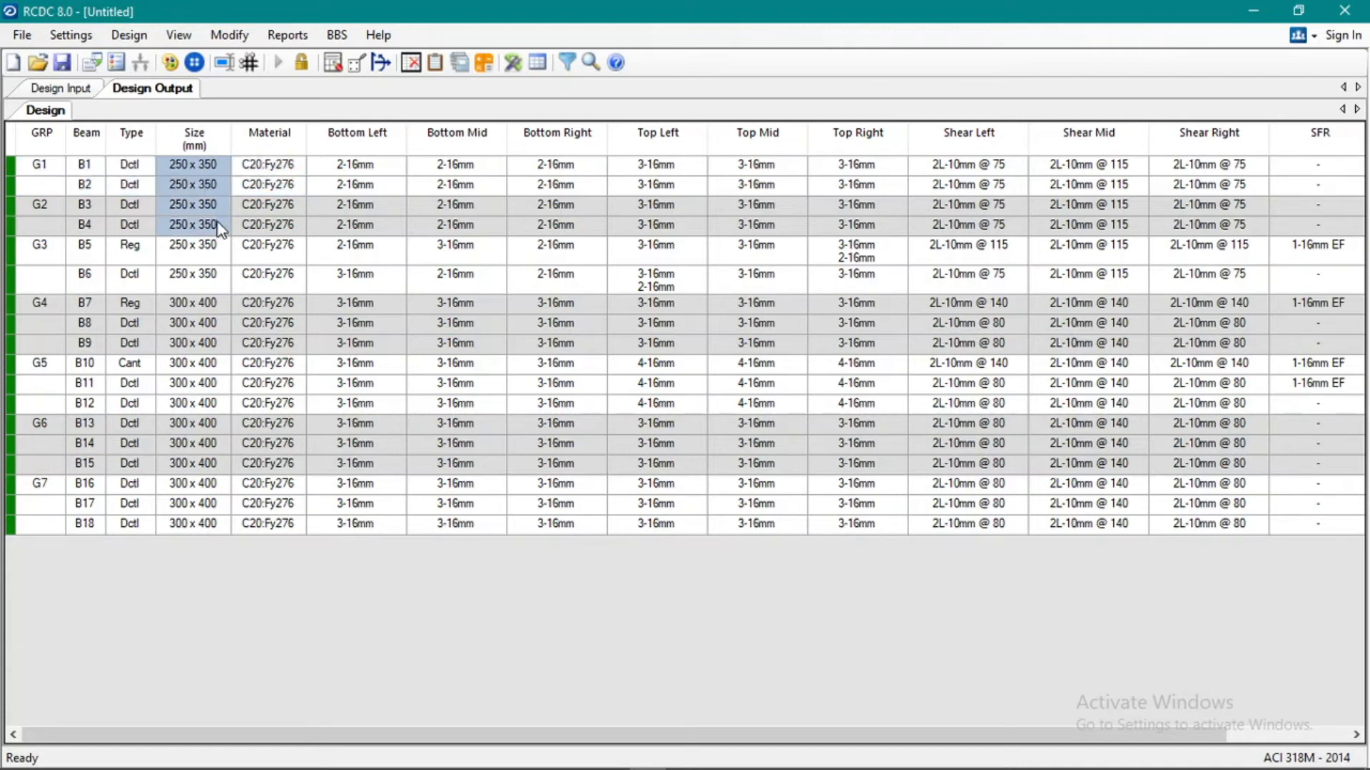
{"action": "left_click", "coordinate": [222, 250]}
{"action": "left_click", "coordinate": [233, 279]}
{"action": "left_click", "coordinate": [217, 331]}
Open group G4 for redesign and set beams B7 and B8 to 250 mm width and 350 mm depth.
{"action": "right_click", "coordinate": [41, 304]}
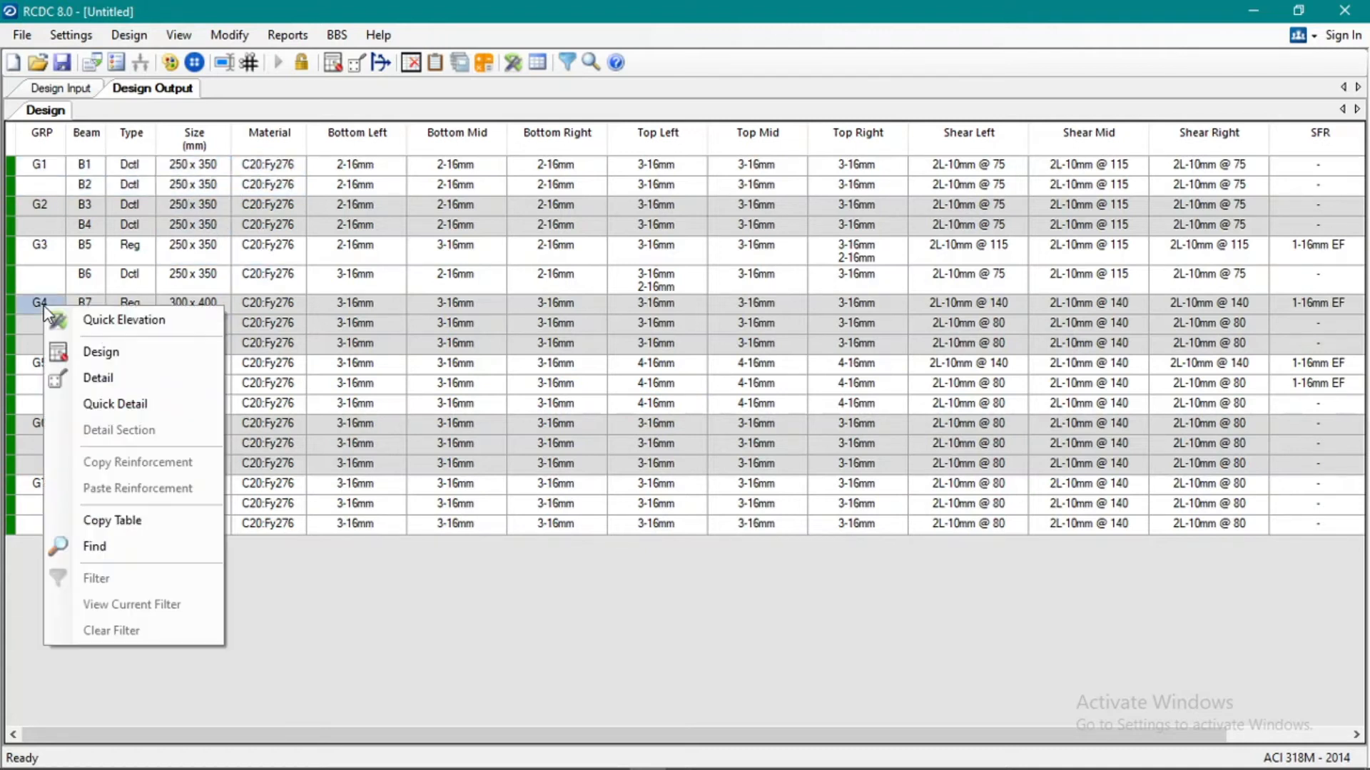
{"action": "left_click", "coordinate": [110, 345]}
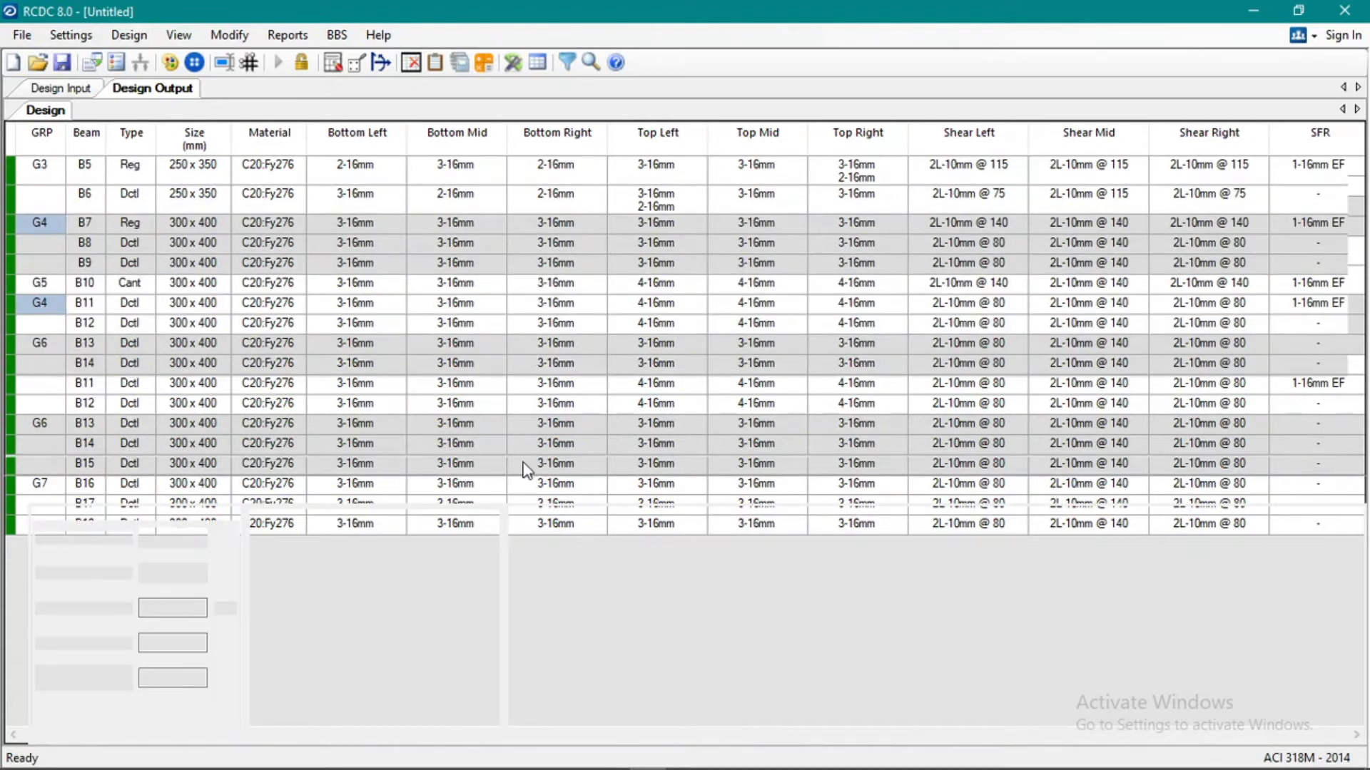
{"action": "double_click", "coordinate": [332, 558]}
{"action": "type", "text": "250"}
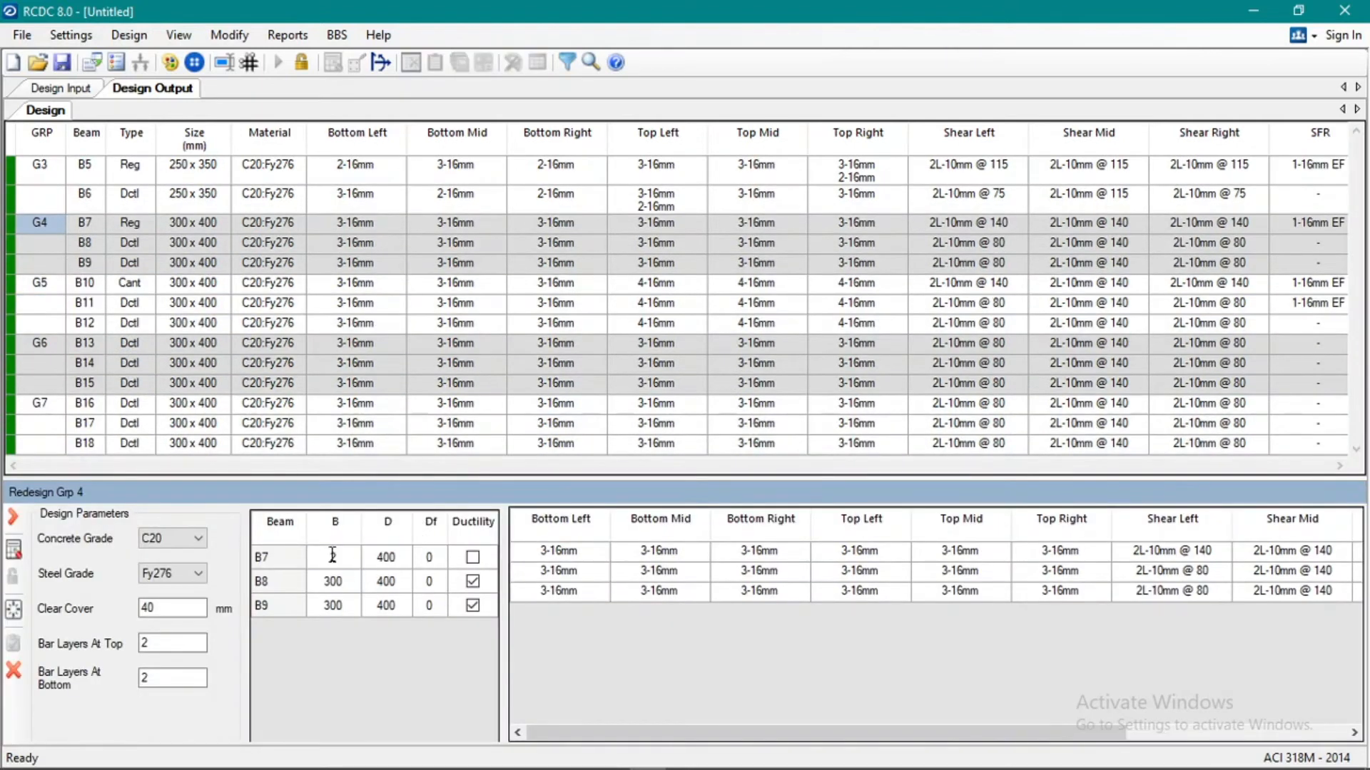
{"action": "left_click", "coordinate": [377, 556]}
{"action": "type", "text": "350"}
{"action": "left_click", "coordinate": [357, 577]}
{"action": "type", "text": "250350"}
Set beam B9 to 250 mm width and 350 mm depth, and redesign and accept group G4.
{"action": "left_click", "coordinate": [351, 613]}
{"action": "type", "text": "250"}
{"action": "left_click", "coordinate": [383, 612]}
{"action": "type", "text": "35"}
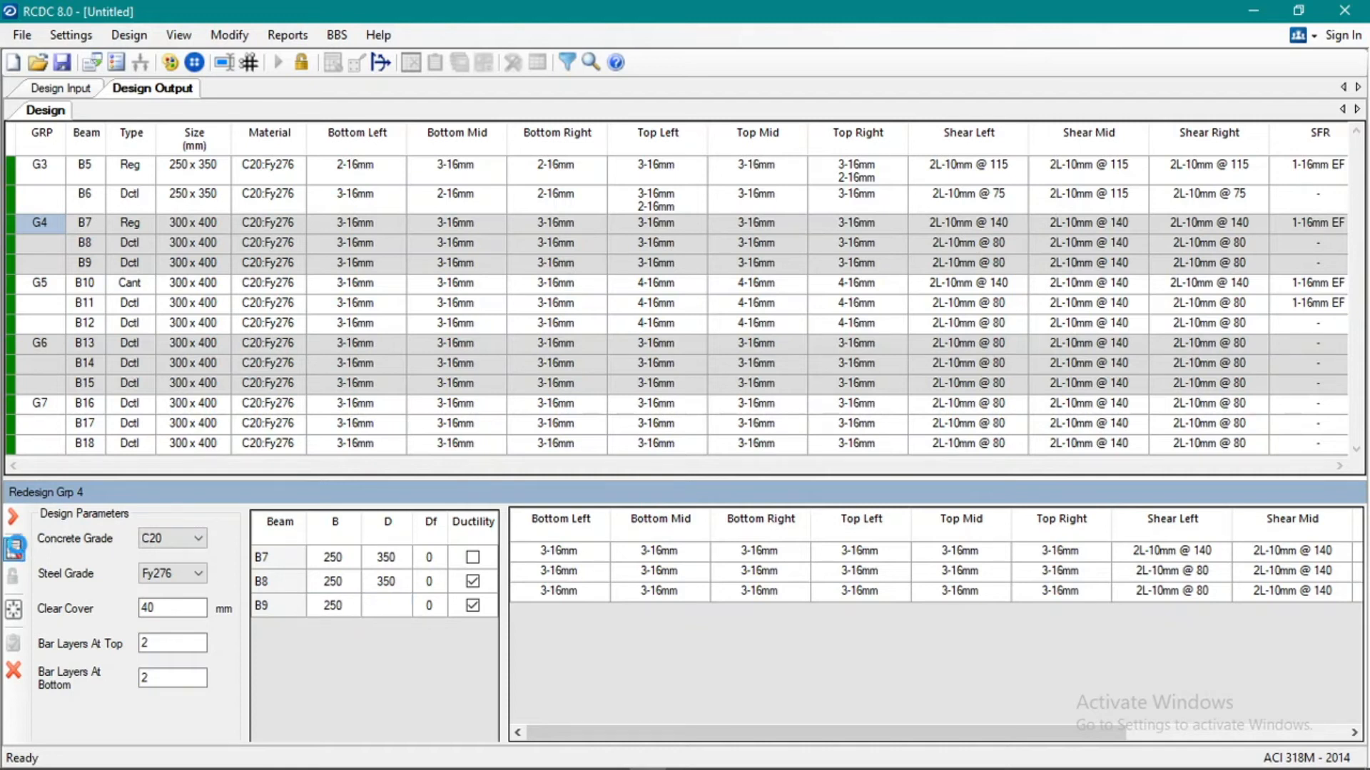
{"action": "left_click", "coordinate": [13, 608]}
{"action": "left_click", "coordinate": [14, 644]}
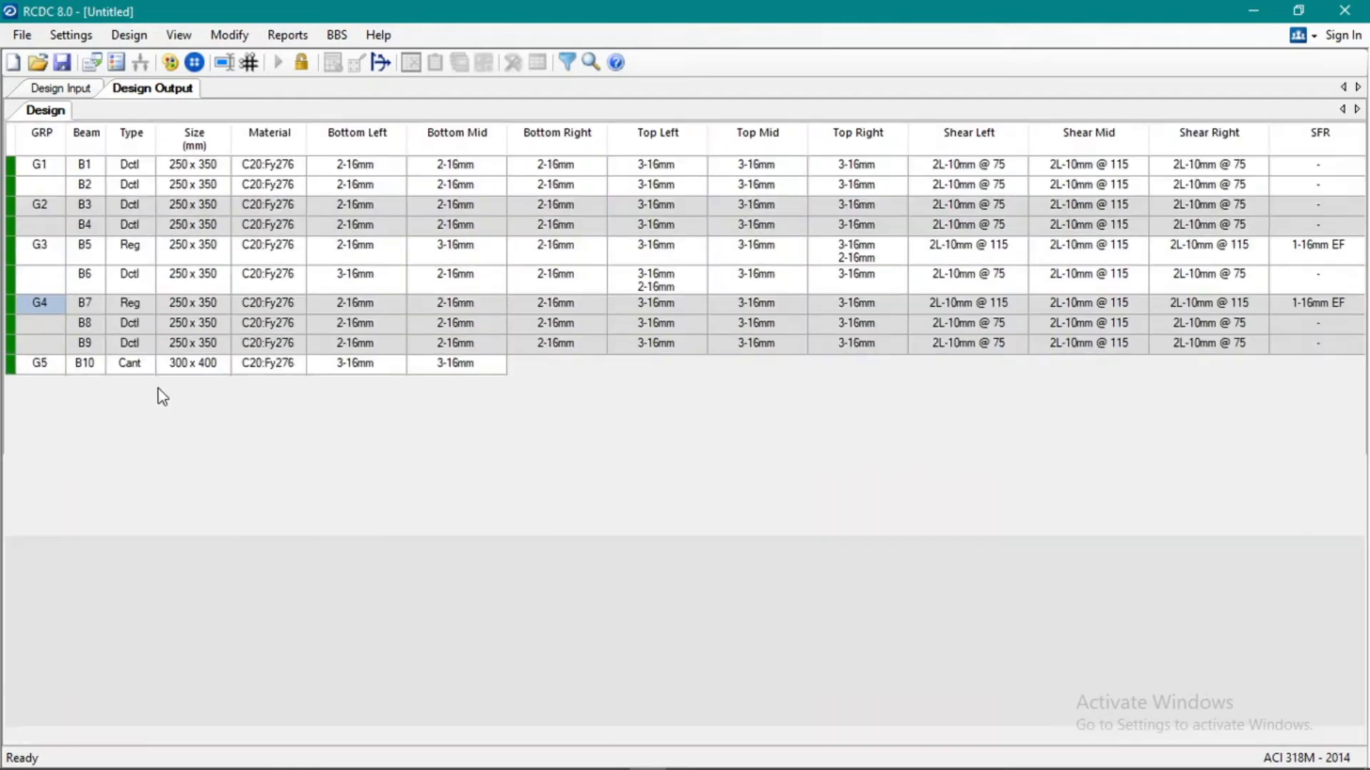
Return to the design input and examine the beam sizes in the grouping table and group G7's location in the layout.
{"action": "left_click", "coordinate": [63, 91]}
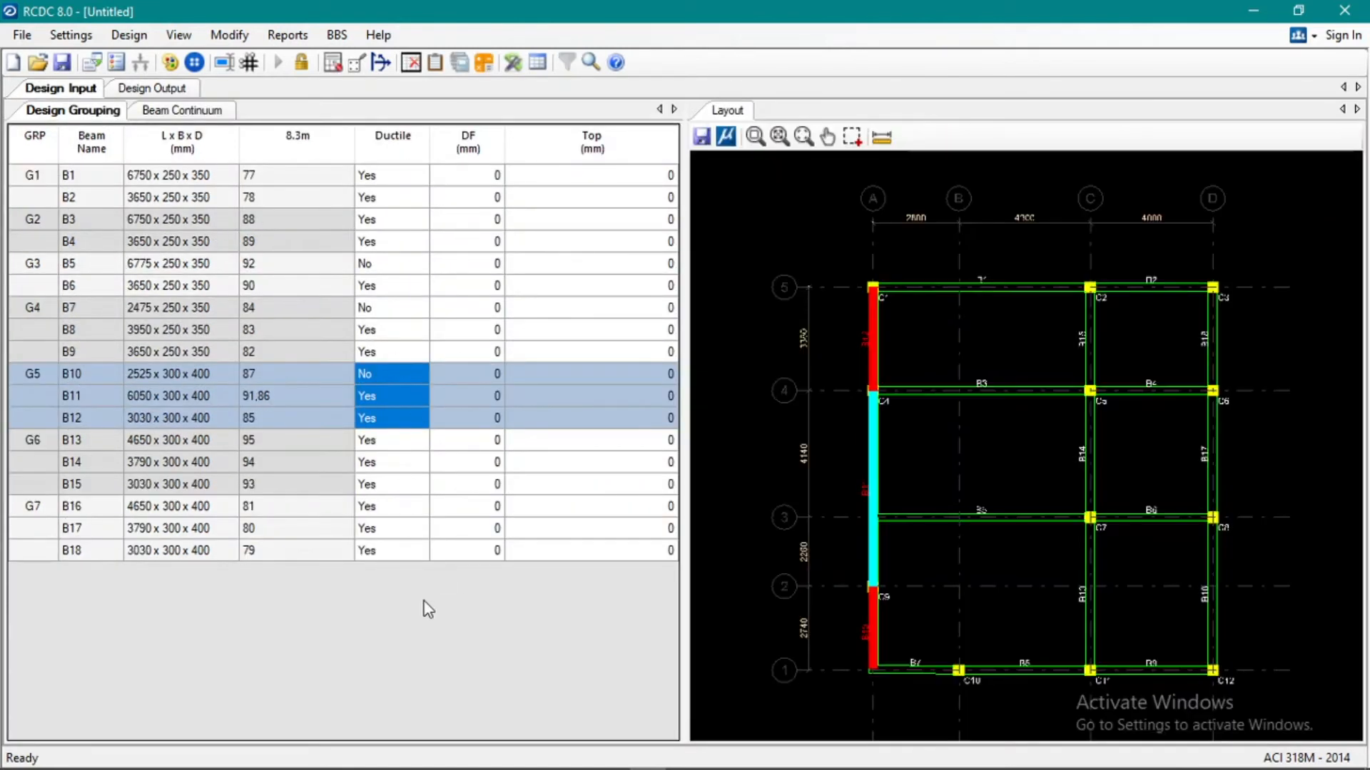
{"action": "left_click", "coordinate": [139, 535]}
{"action": "left_click", "coordinate": [55, 557]}
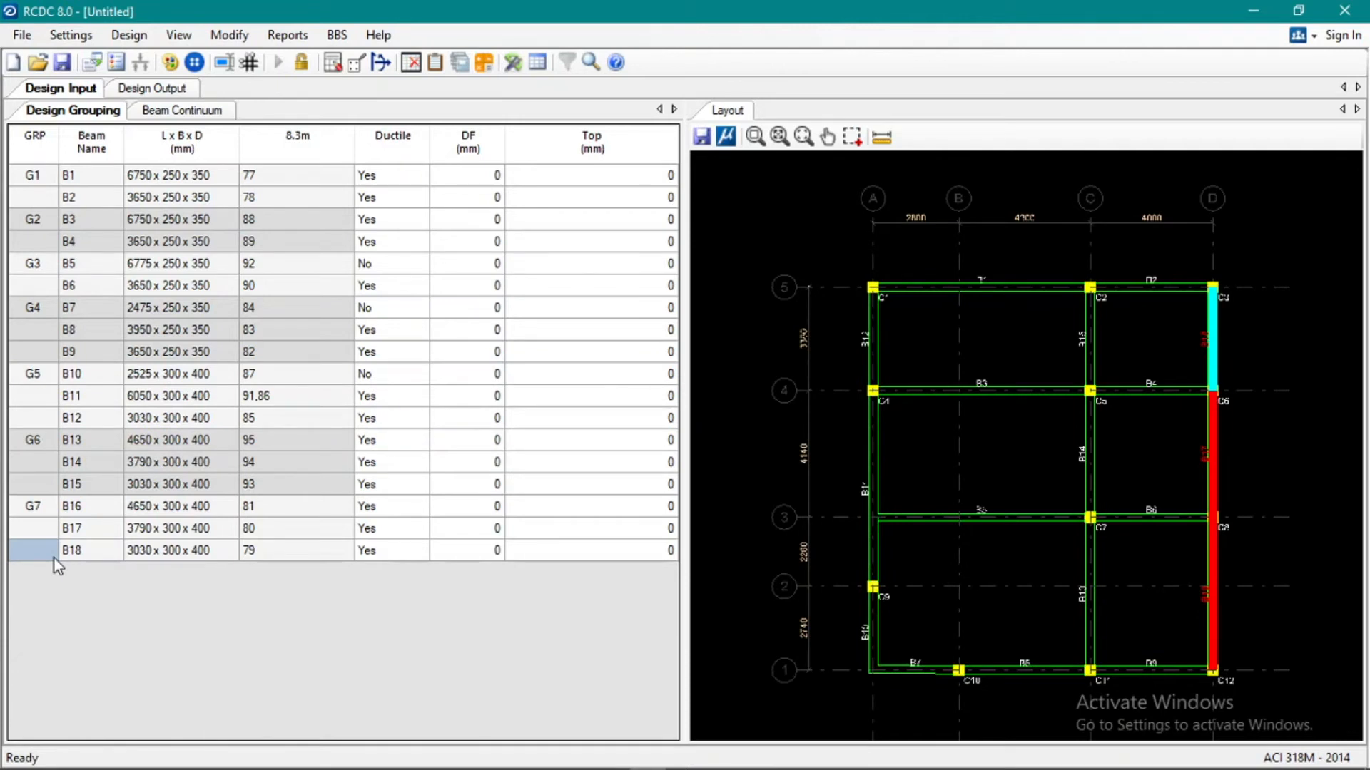
{"action": "left_click", "coordinate": [825, 212]}
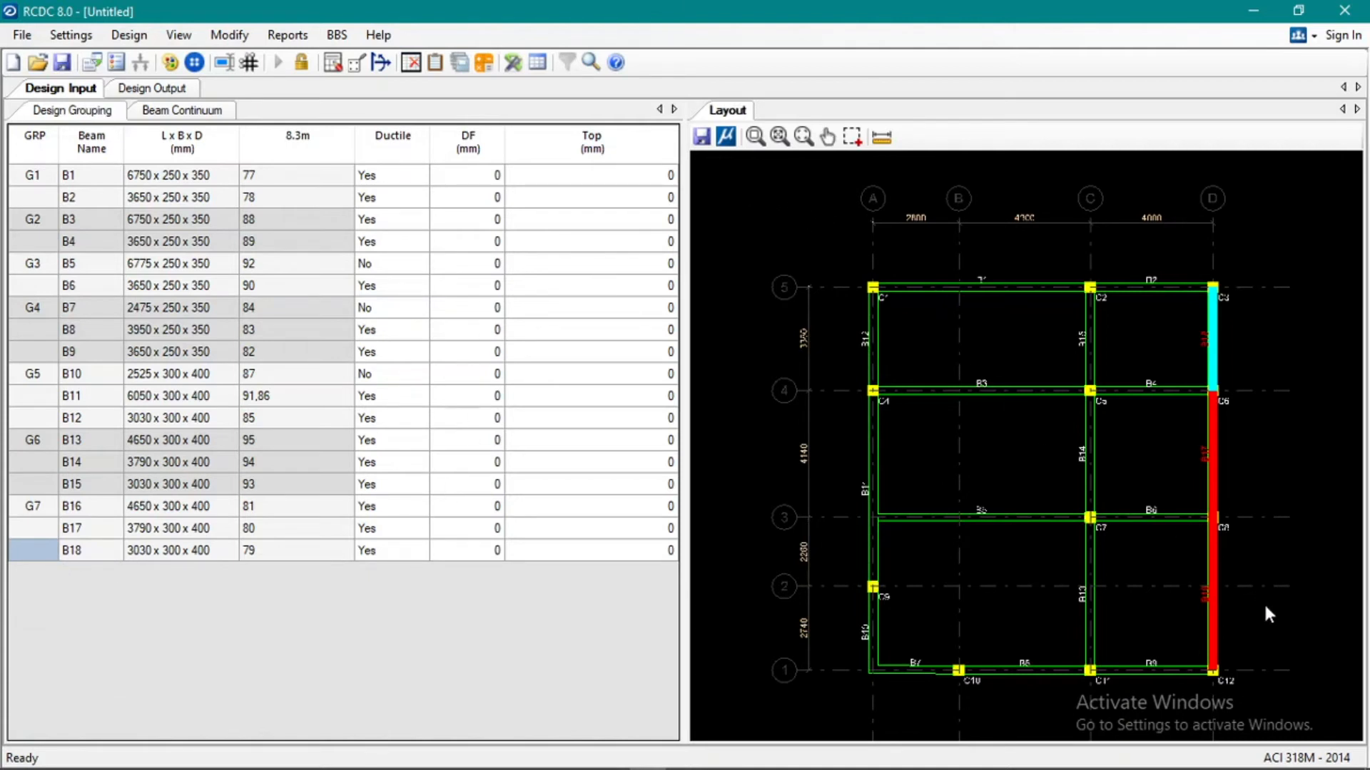
{"action": "left_click", "coordinate": [703, 138]}
{"action": "left_click", "coordinate": [773, 353]}
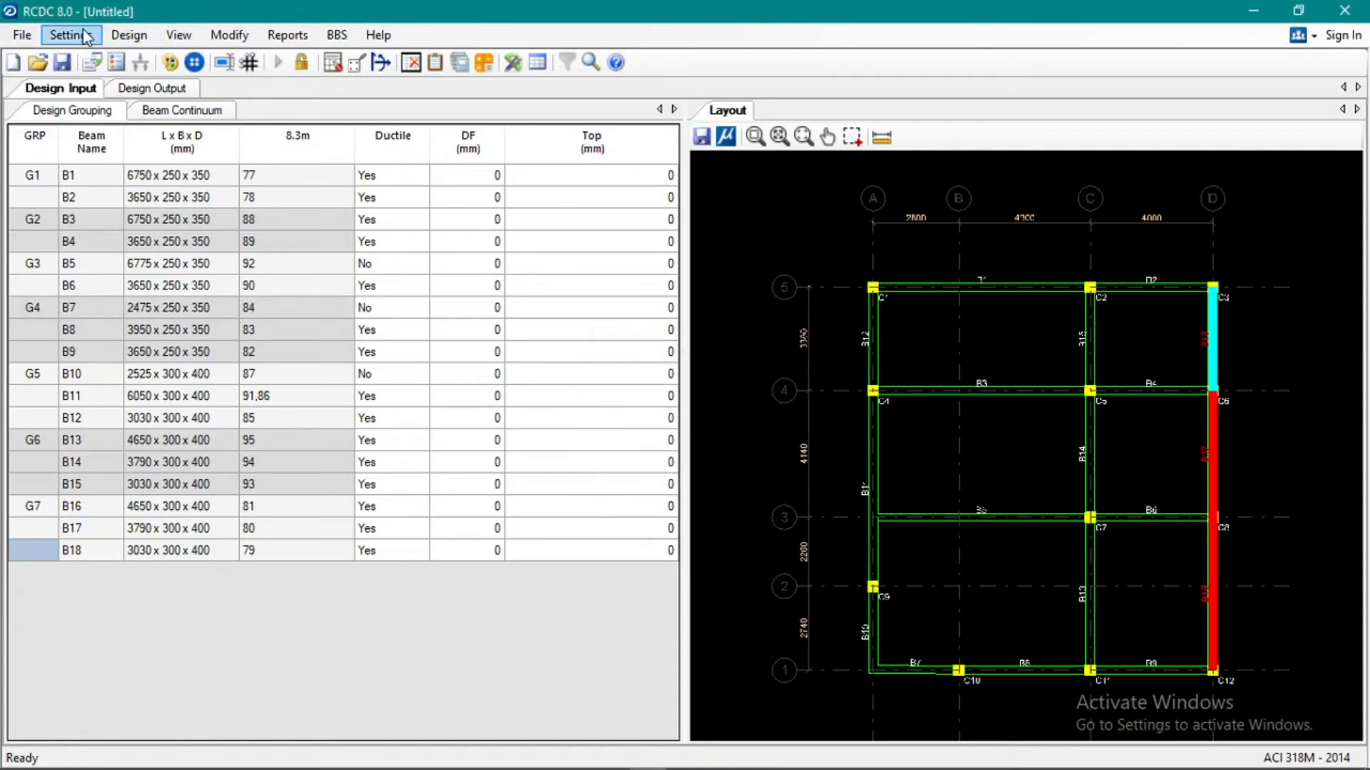
{"action": "left_click", "coordinate": [132, 45]}
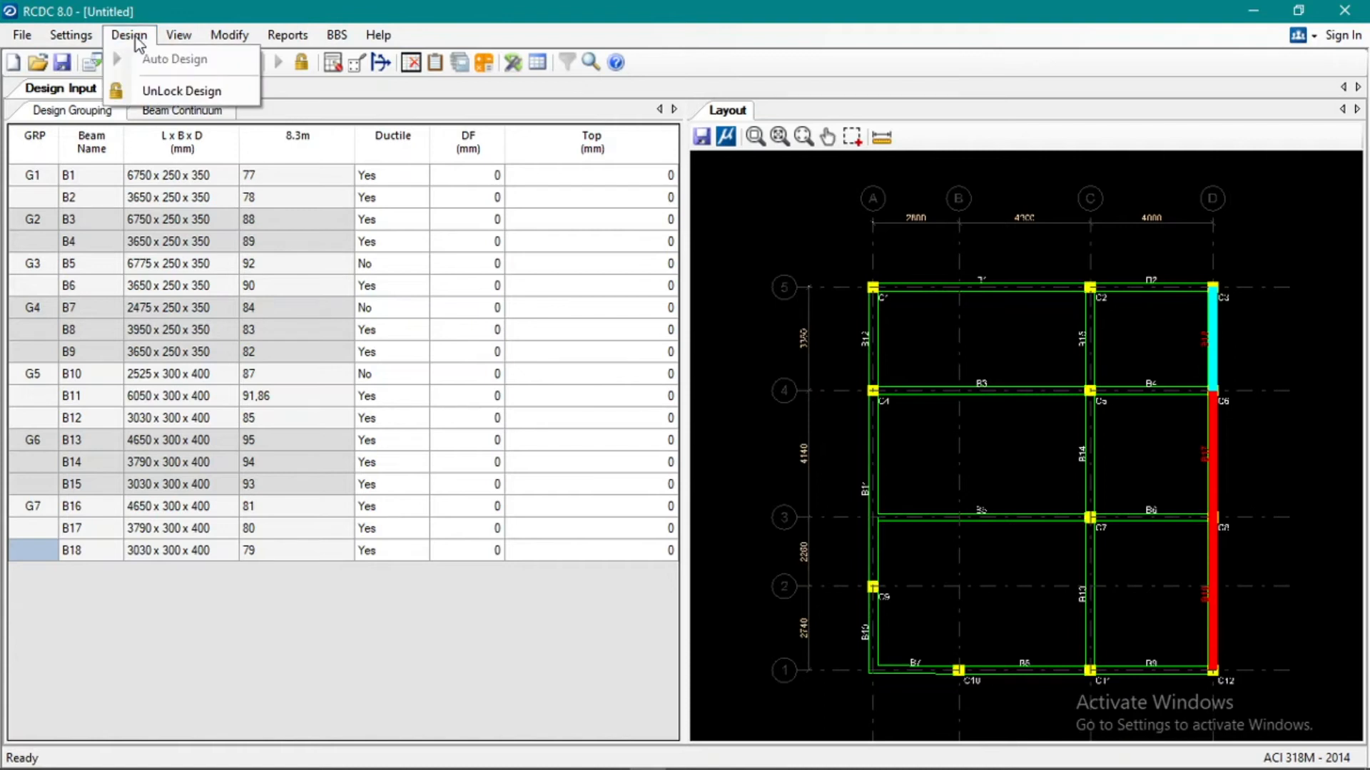
Generate the text schedule report for the 8.3m-level beams and review the listed sizes and reinforcement.
{"action": "left_click", "coordinate": [171, 59]}
{"action": "left_click", "coordinate": [284, 37]}
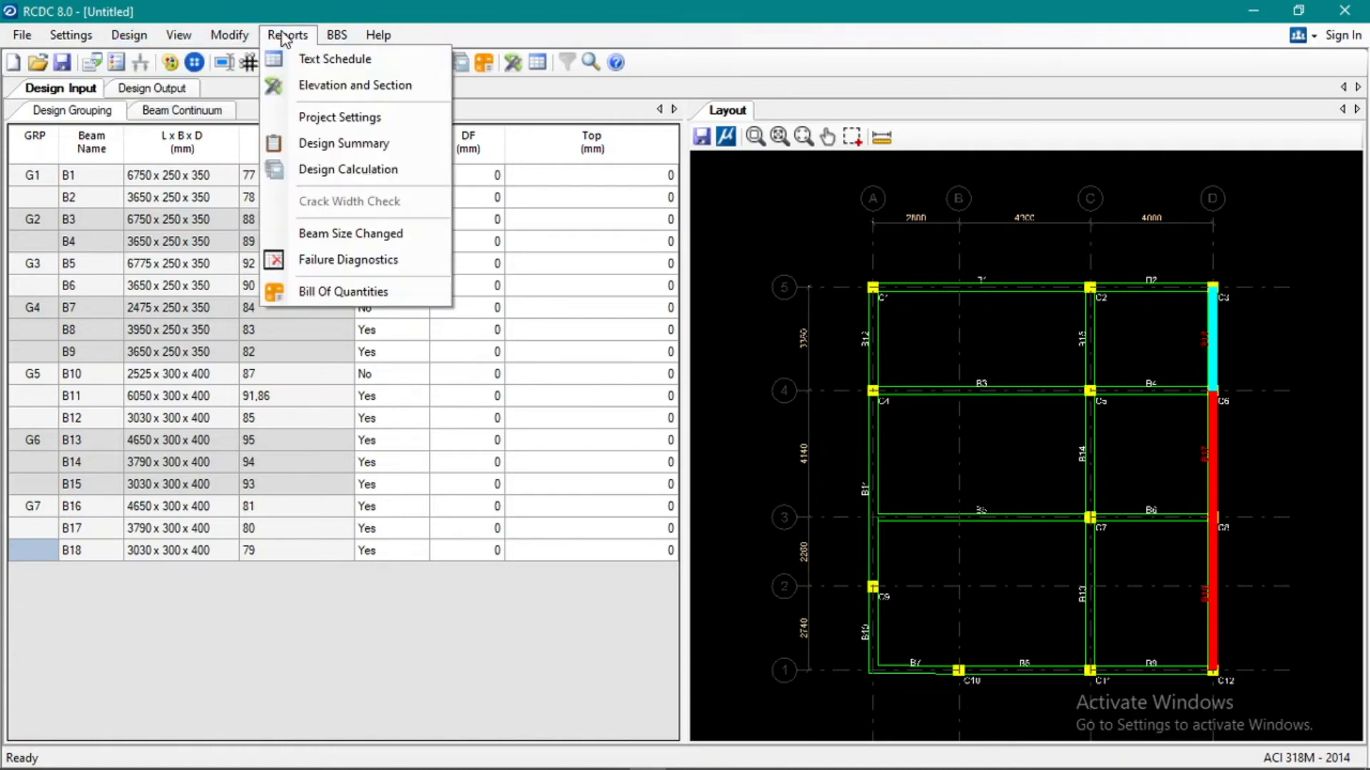
{"action": "left_click", "coordinate": [334, 60]}
{"action": "left_click", "coordinate": [724, 492]}
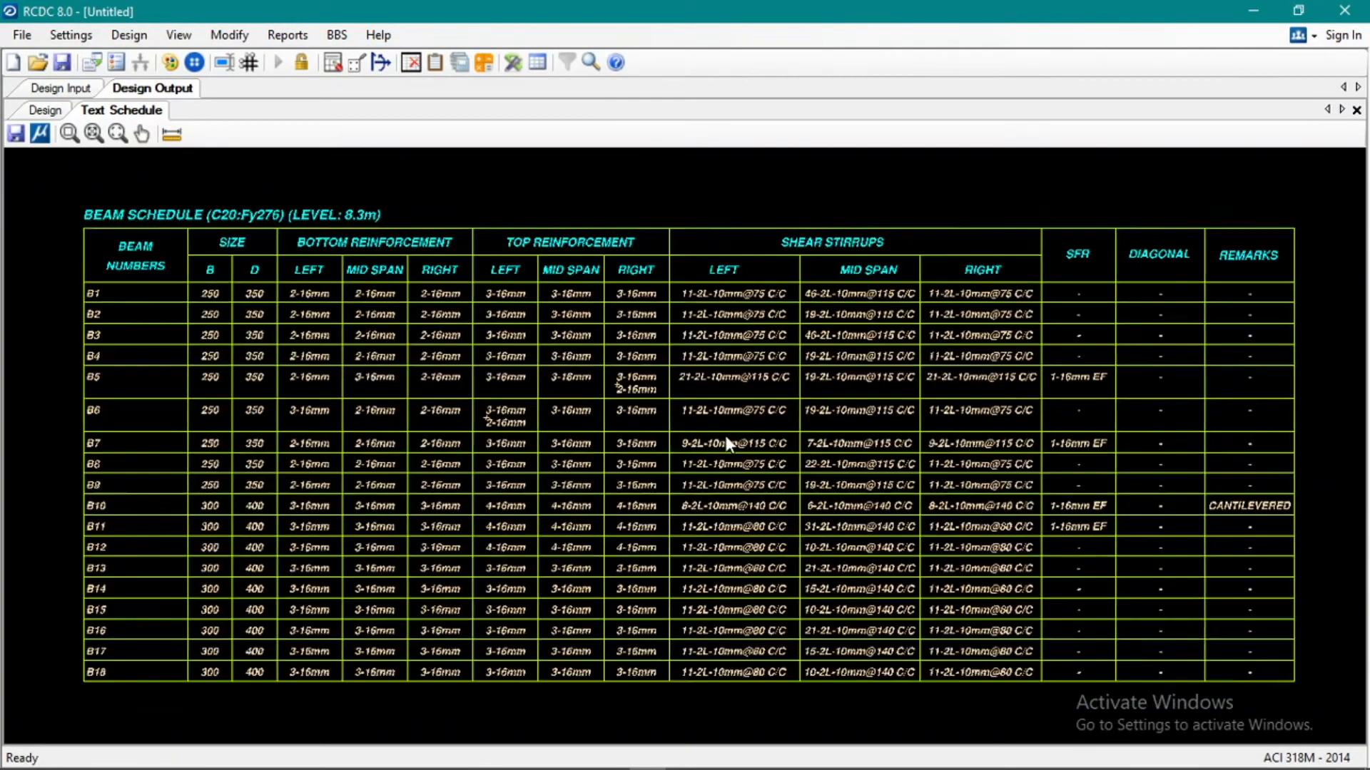
{"action": "scroll", "coordinate": [635, 462], "scroll_direction": "up", "scroll_amount": 3}
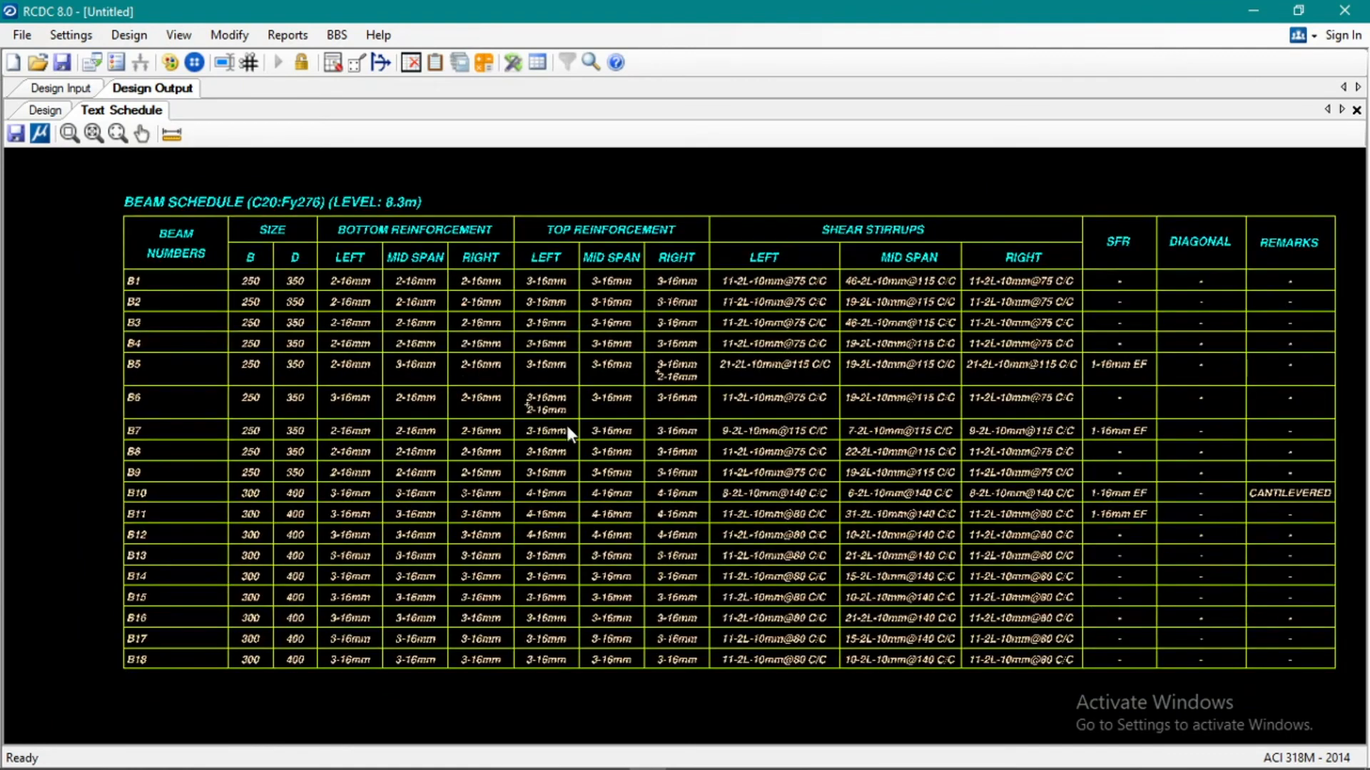
{"action": "scroll", "coordinate": [563, 404], "scroll_direction": "down", "scroll_amount": 1}
{"action": "scroll", "coordinate": [214, 397], "scroll_direction": "up", "scroll_amount": 2}
{"action": "middle_click_drag", "start_coordinate": [331, 424], "coordinate": [320, 421]}
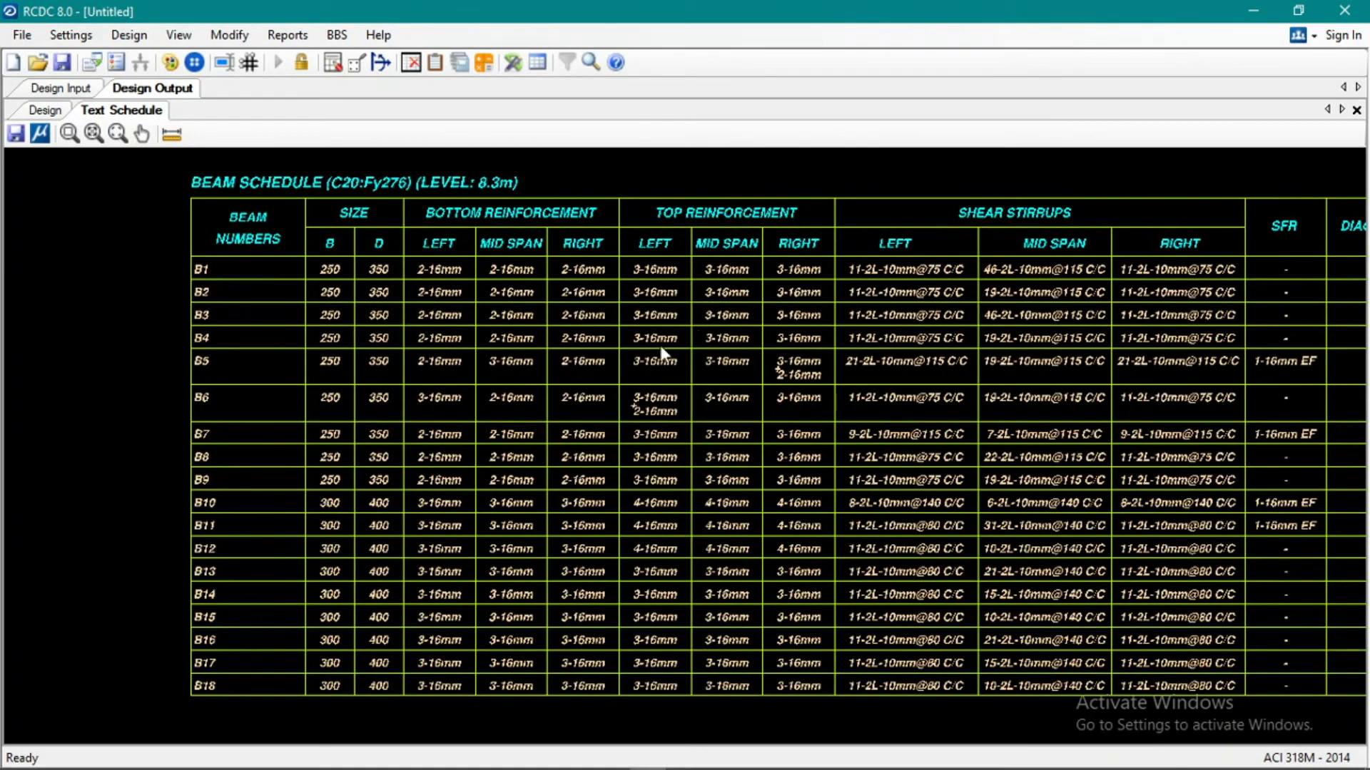
{"action": "scroll", "coordinate": [660, 345], "scroll_direction": "down", "scroll_amount": 1}
Generate the drawing of beams B13-B14-B15 with elevation, cross sections, cross beams, anchorage marks and section marks.
{"action": "left_click", "coordinate": [286, 34]}
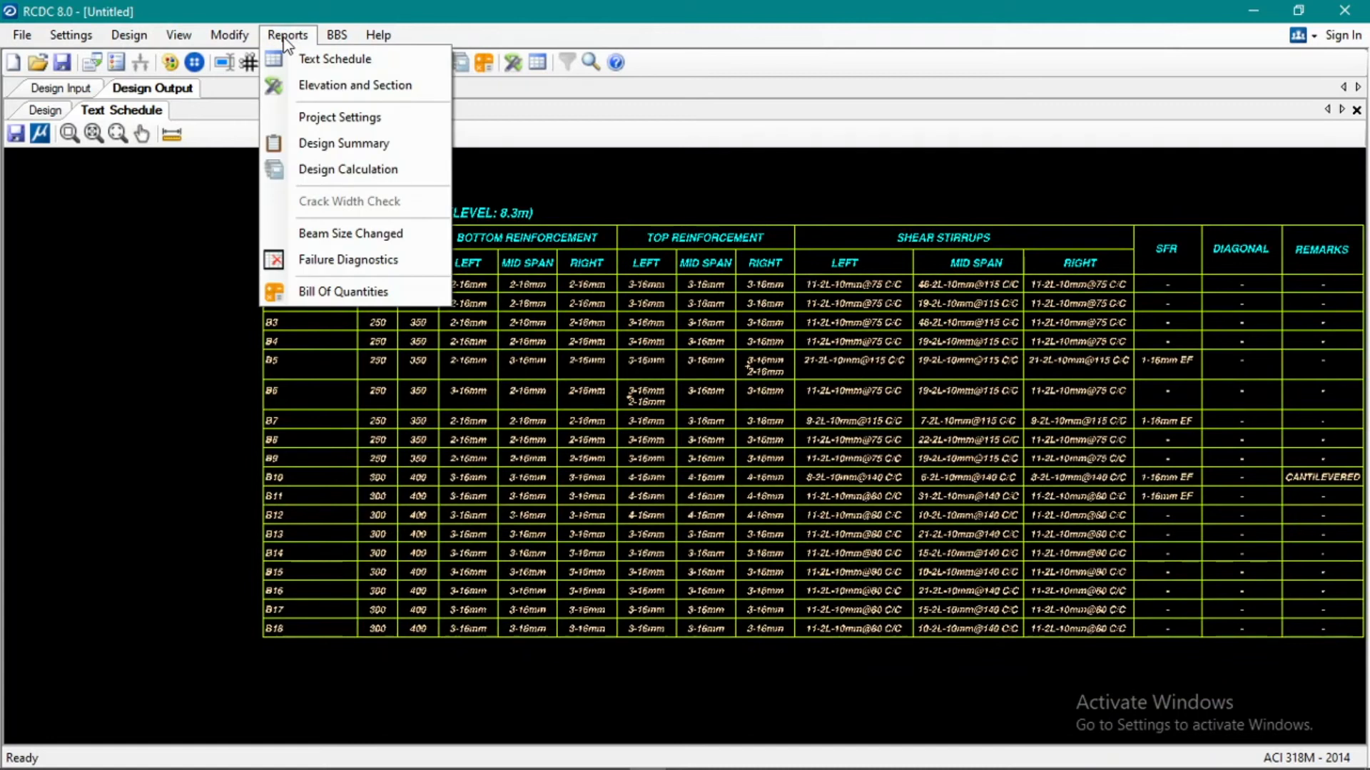
{"action": "left_click", "coordinate": [303, 85]}
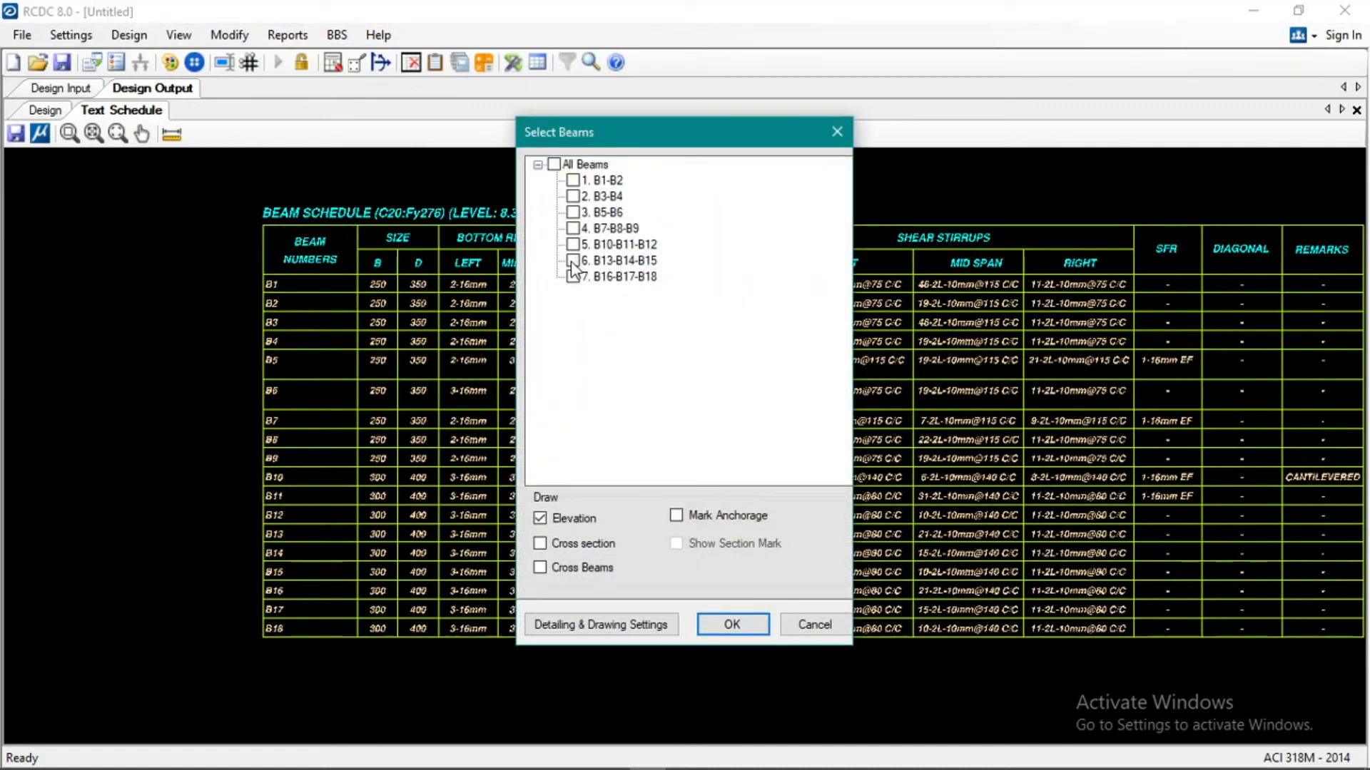
{"action": "left_click", "coordinate": [604, 542]}
{"action": "left_click", "coordinate": [592, 567]}
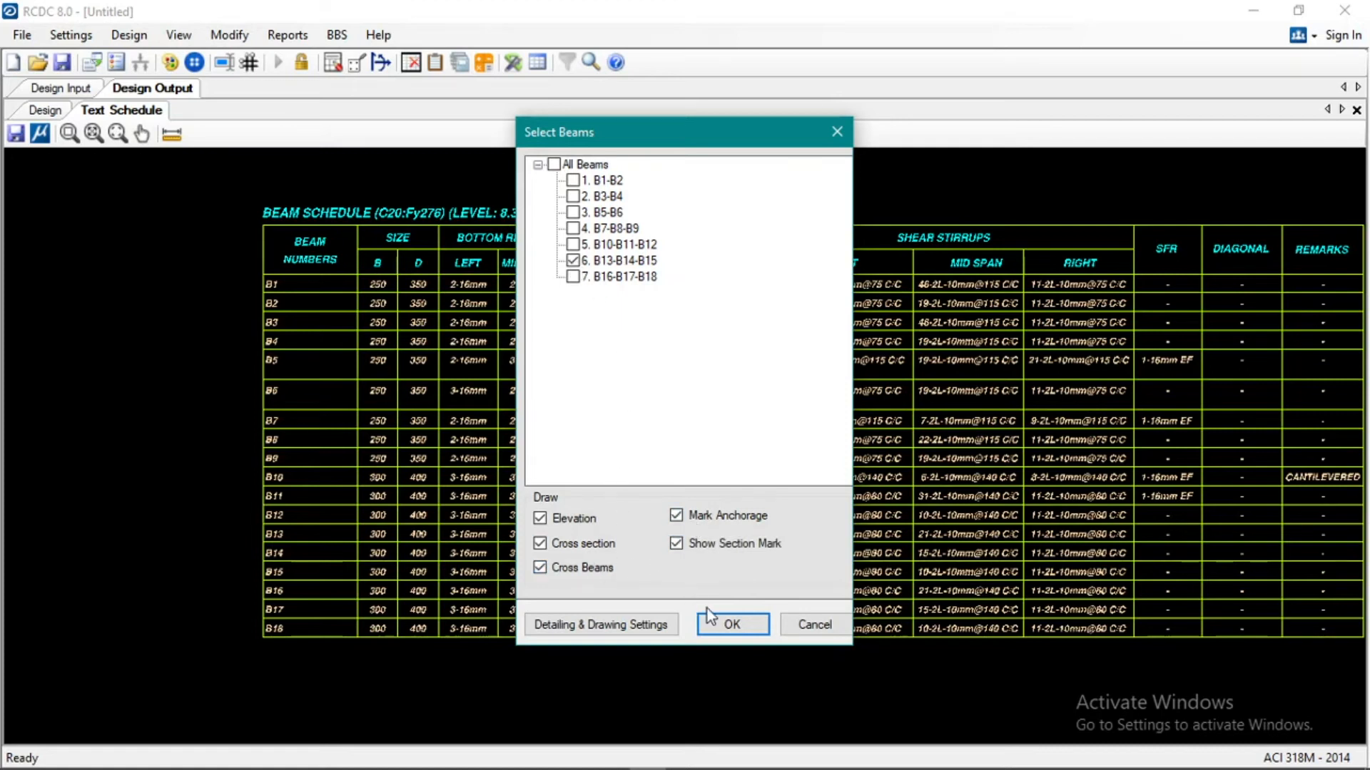
{"action": "left_click", "coordinate": [732, 625]}
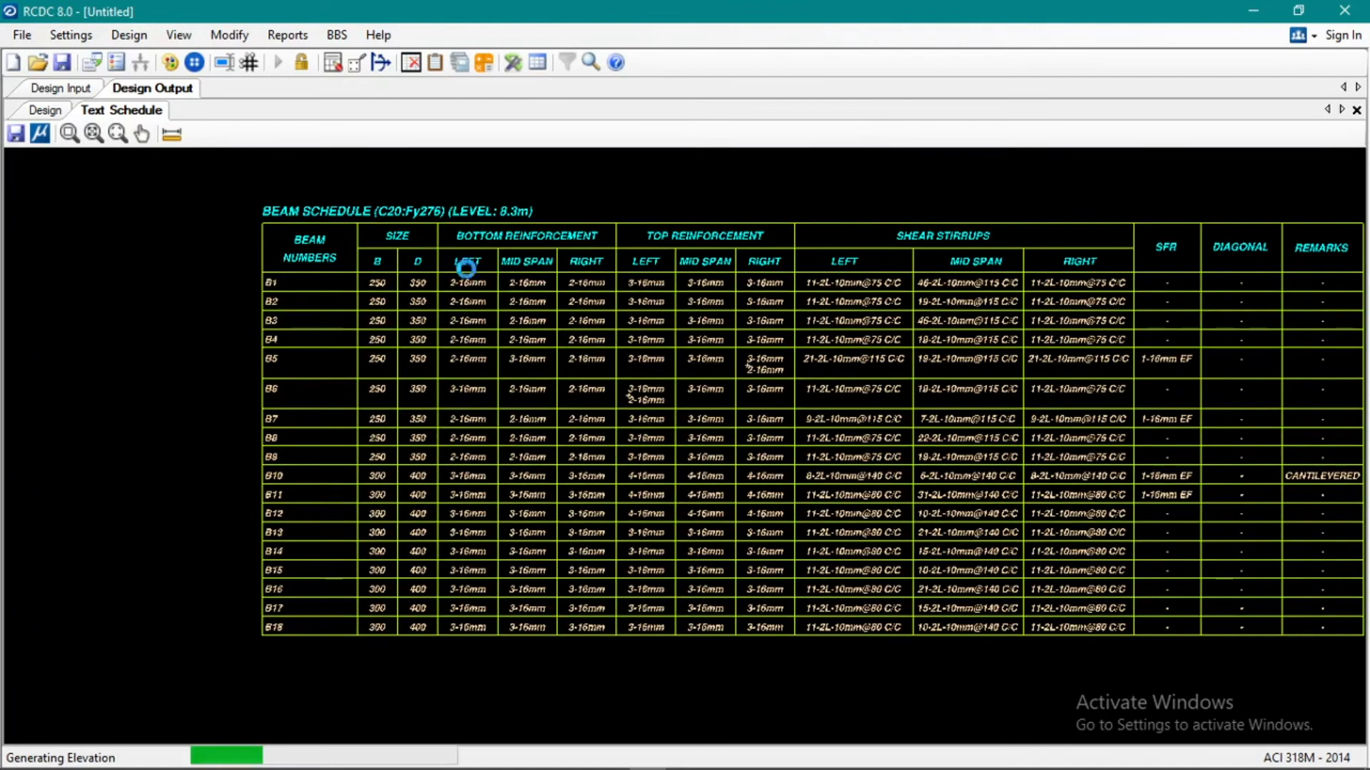
Examine the elevation of beams B13 to B15 and the cross-section details of each beam.
{"action": "scroll", "coordinate": [537, 331], "scroll_direction": "down", "scroll_amount": 3}
{"action": "scroll", "coordinate": [256, 408], "scroll_direction": "up", "scroll_amount": 3}
{"action": "scroll", "coordinate": [266, 404], "scroll_direction": "up", "scroll_amount": 4}
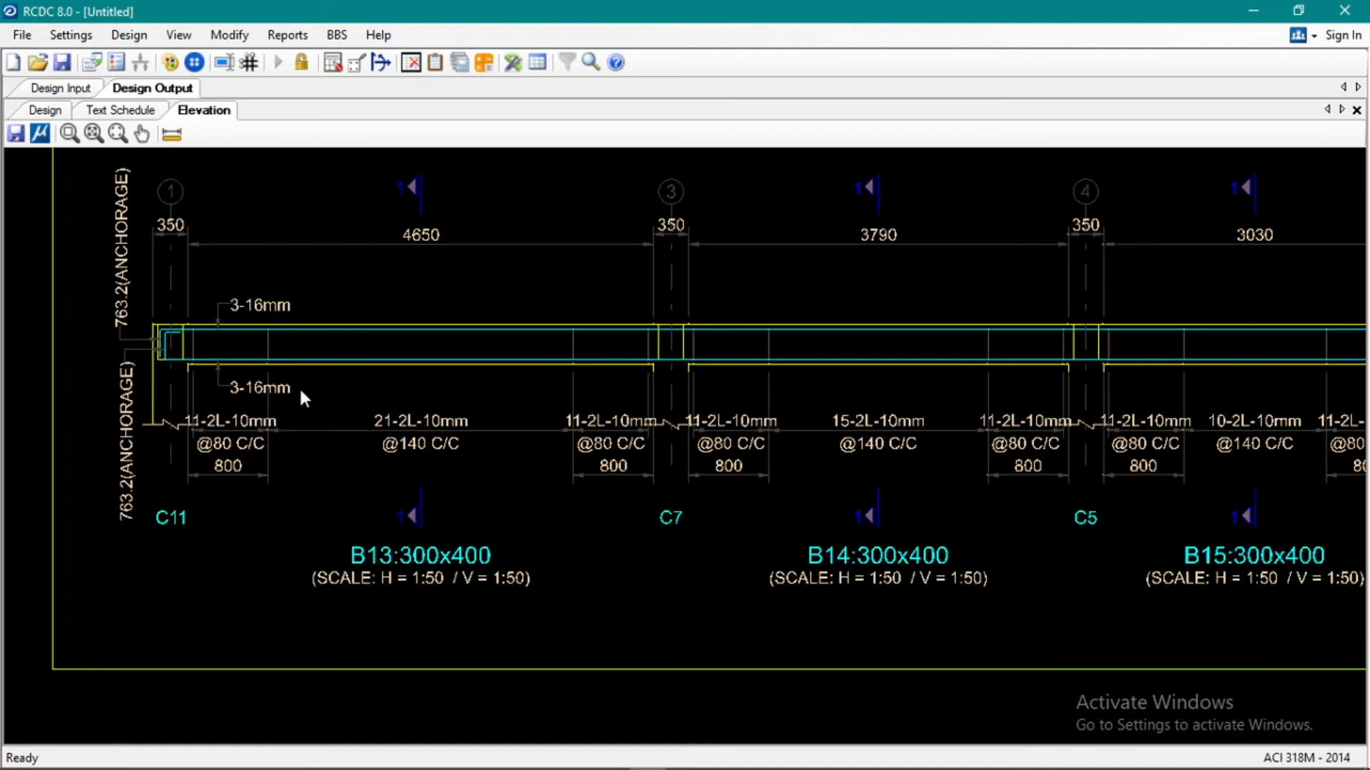
{"action": "scroll", "coordinate": [412, 425], "scroll_direction": "down", "scroll_amount": 4}
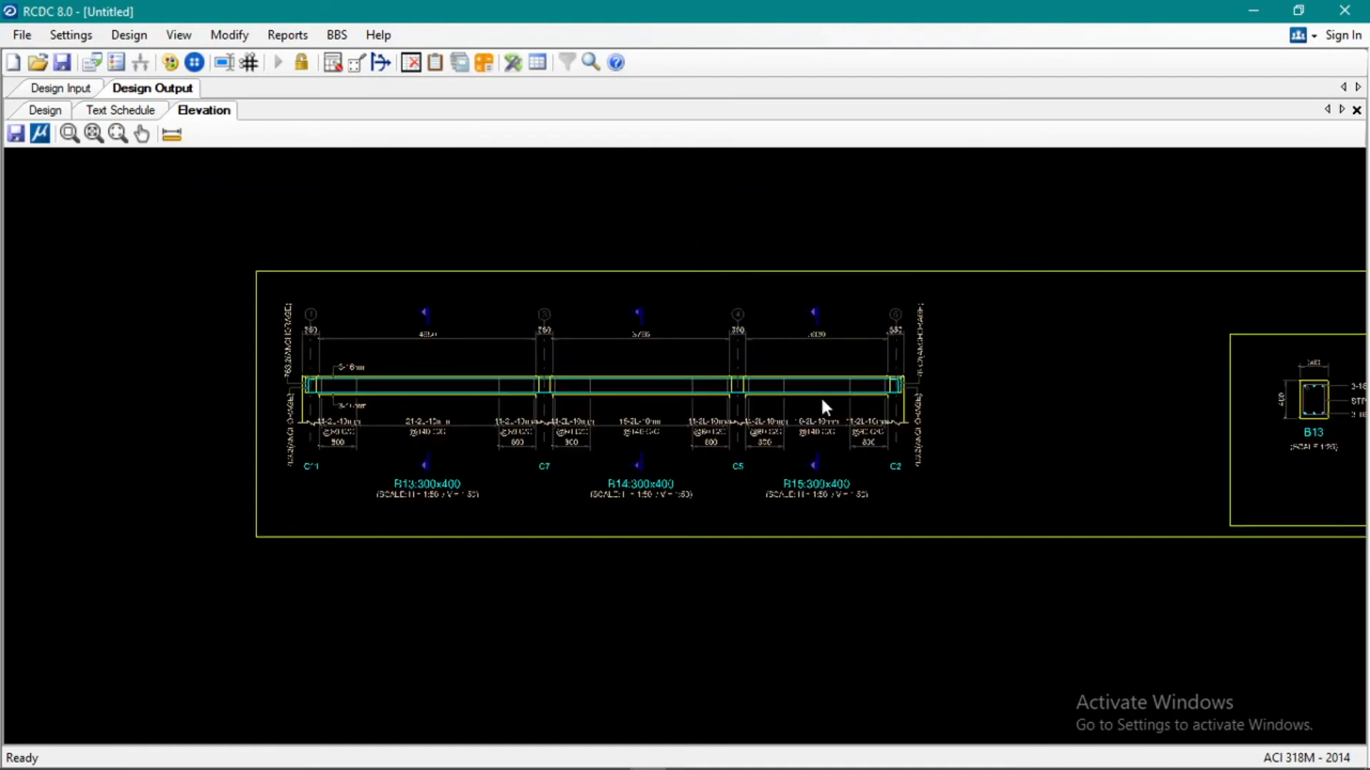
{"action": "middle_click_drag", "start_coordinate": [820, 397], "coordinate": [58, 457]}
{"action": "scroll", "coordinate": [550, 476], "scroll_direction": "up", "scroll_amount": 3}
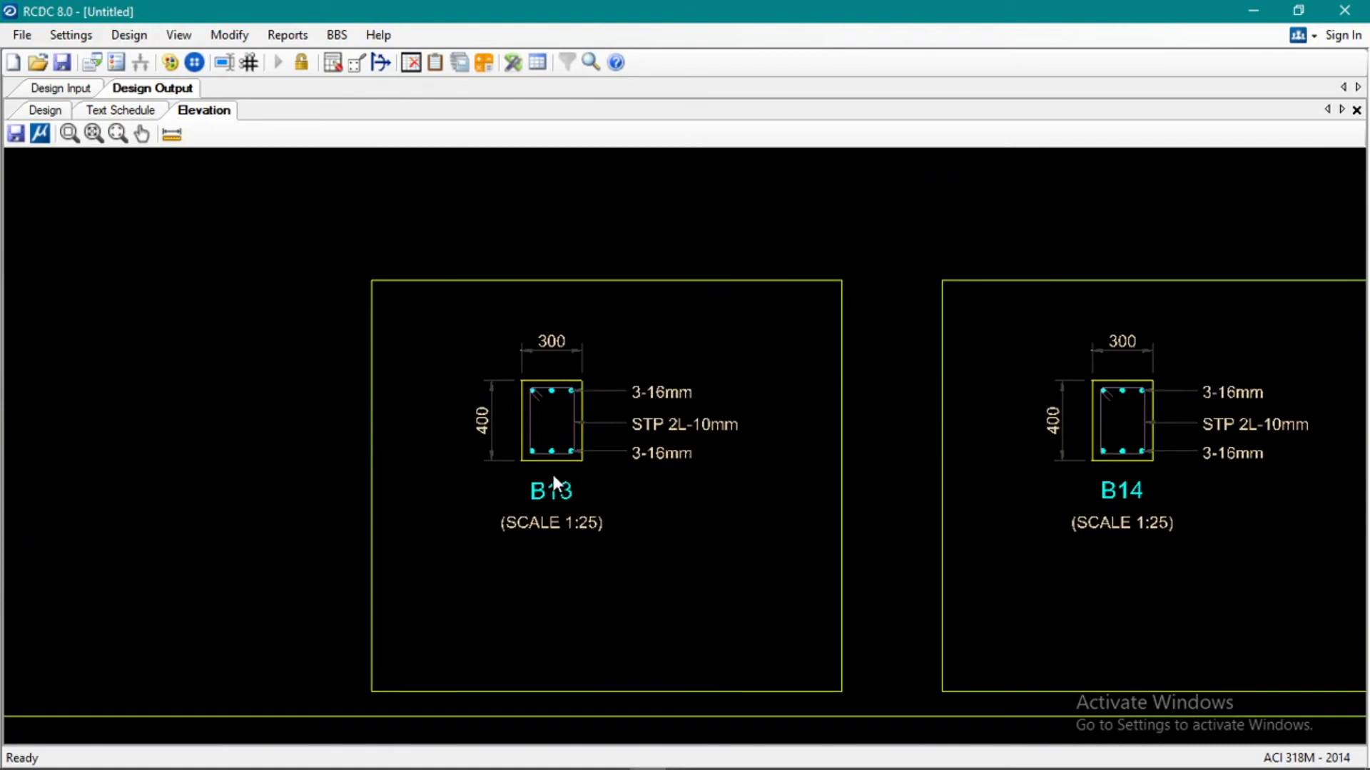
{"action": "middle_click_drag", "start_coordinate": [665, 464], "coordinate": [281, 467]}
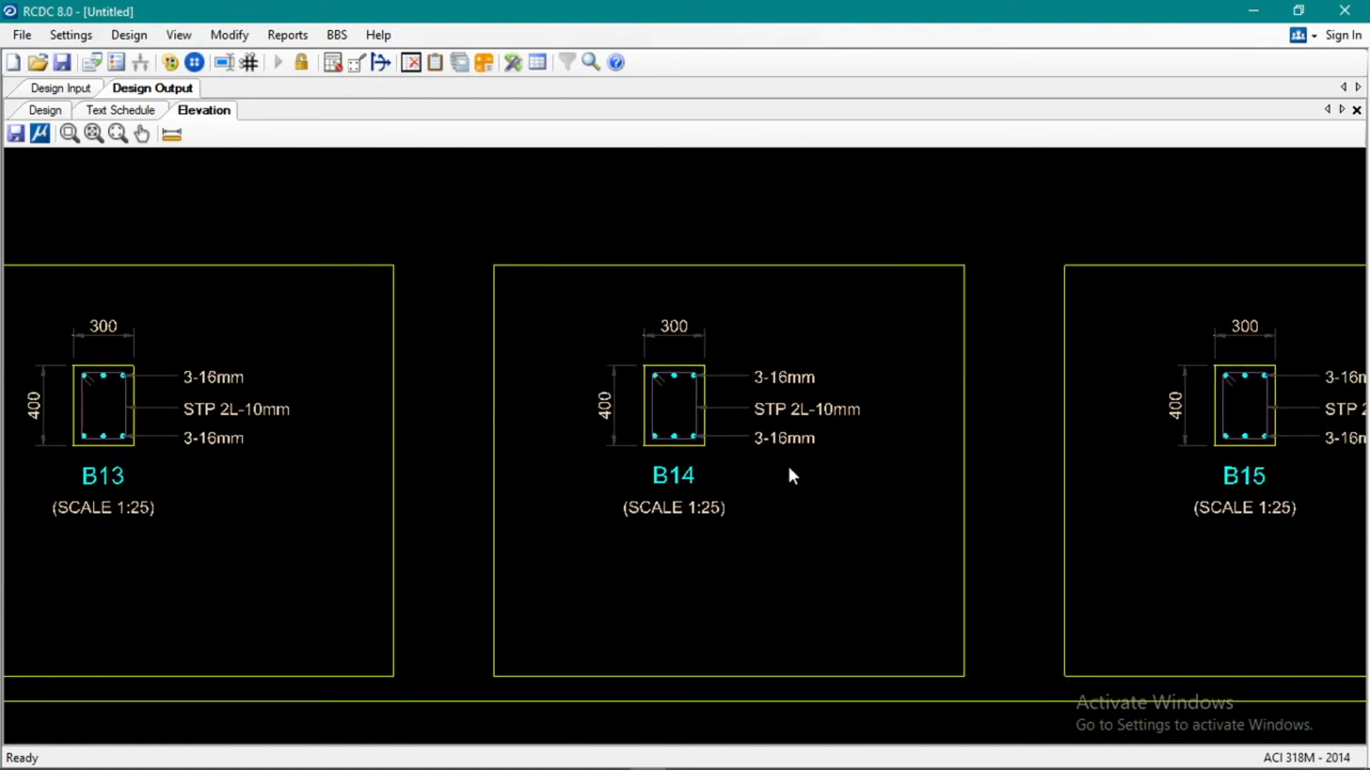
{"action": "middle_click_drag", "start_coordinate": [506, 522], "coordinate": [223, 527]}
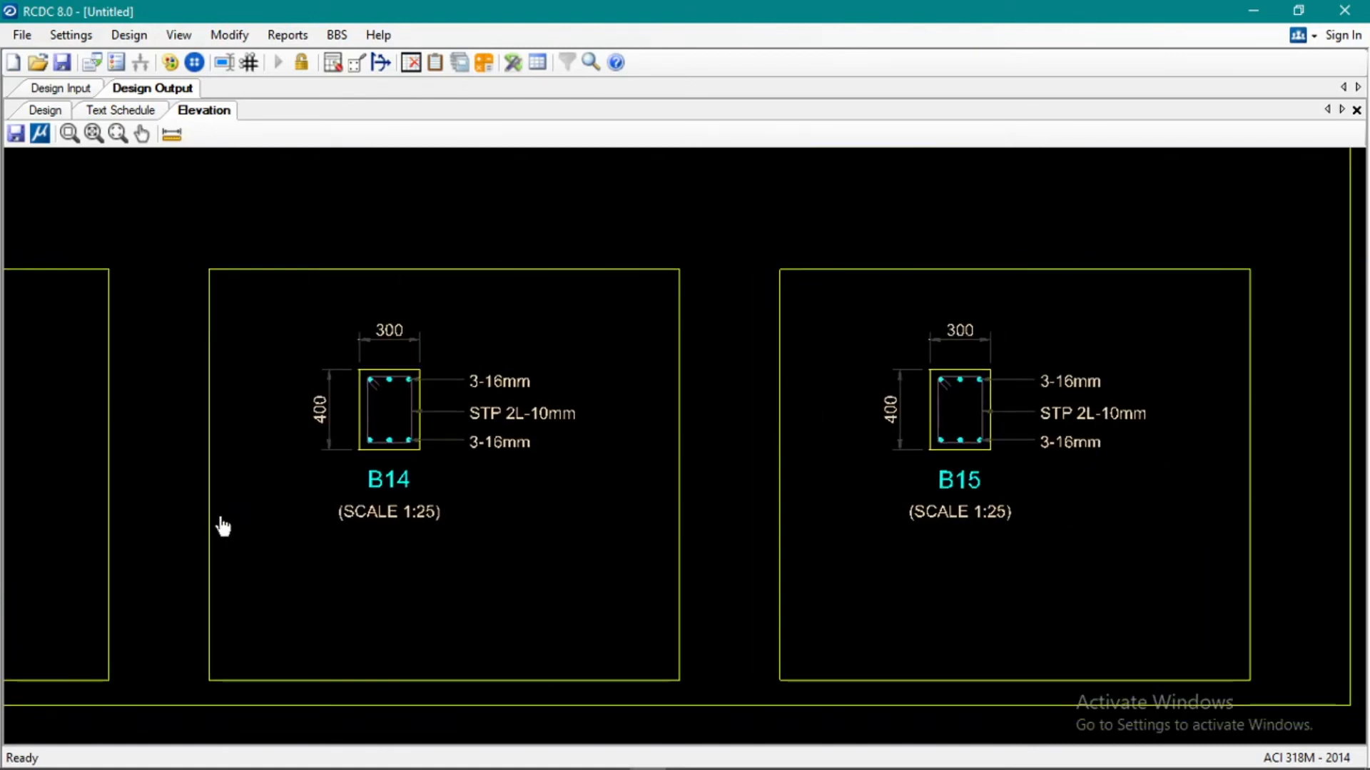
Generate the design summary report and the design calculation report for beams B13-B14-B15.
{"action": "left_click", "coordinate": [288, 34]}
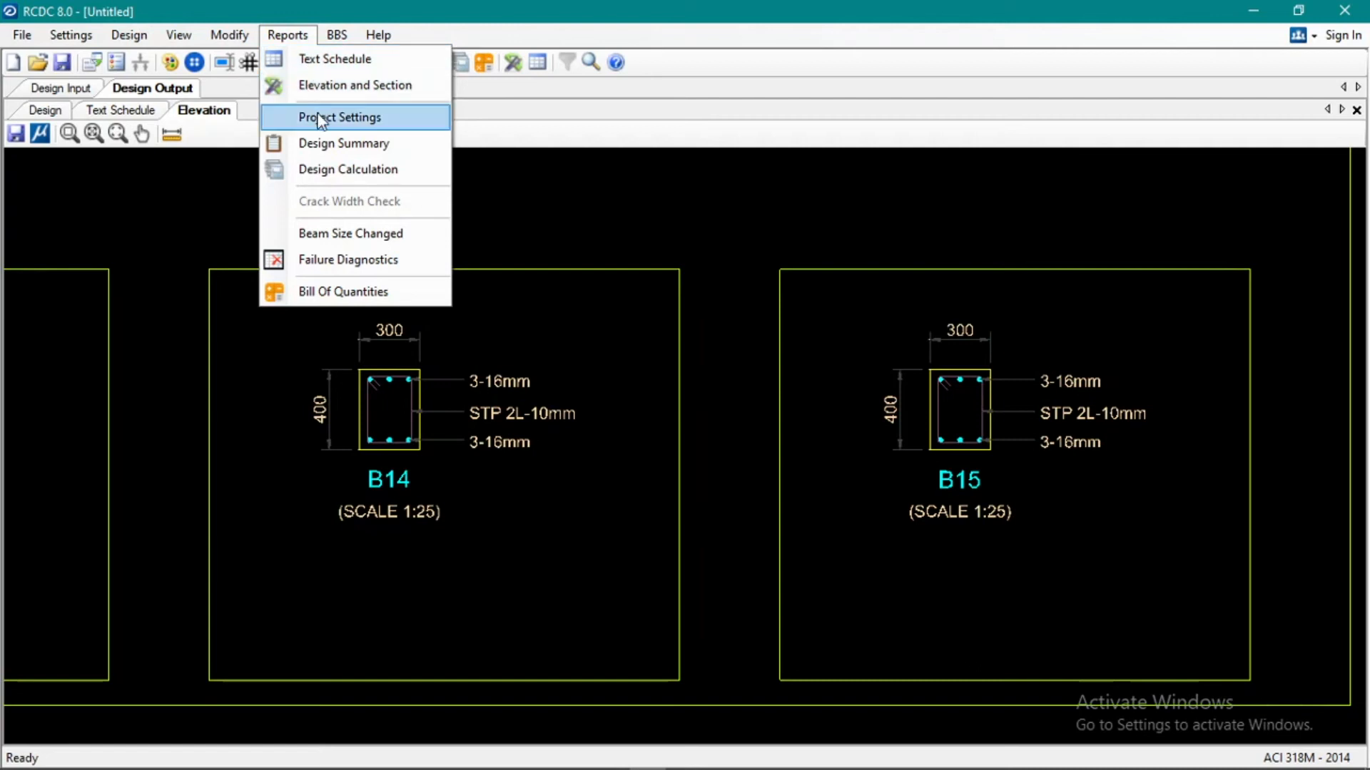
{"action": "left_click", "coordinate": [317, 147]}
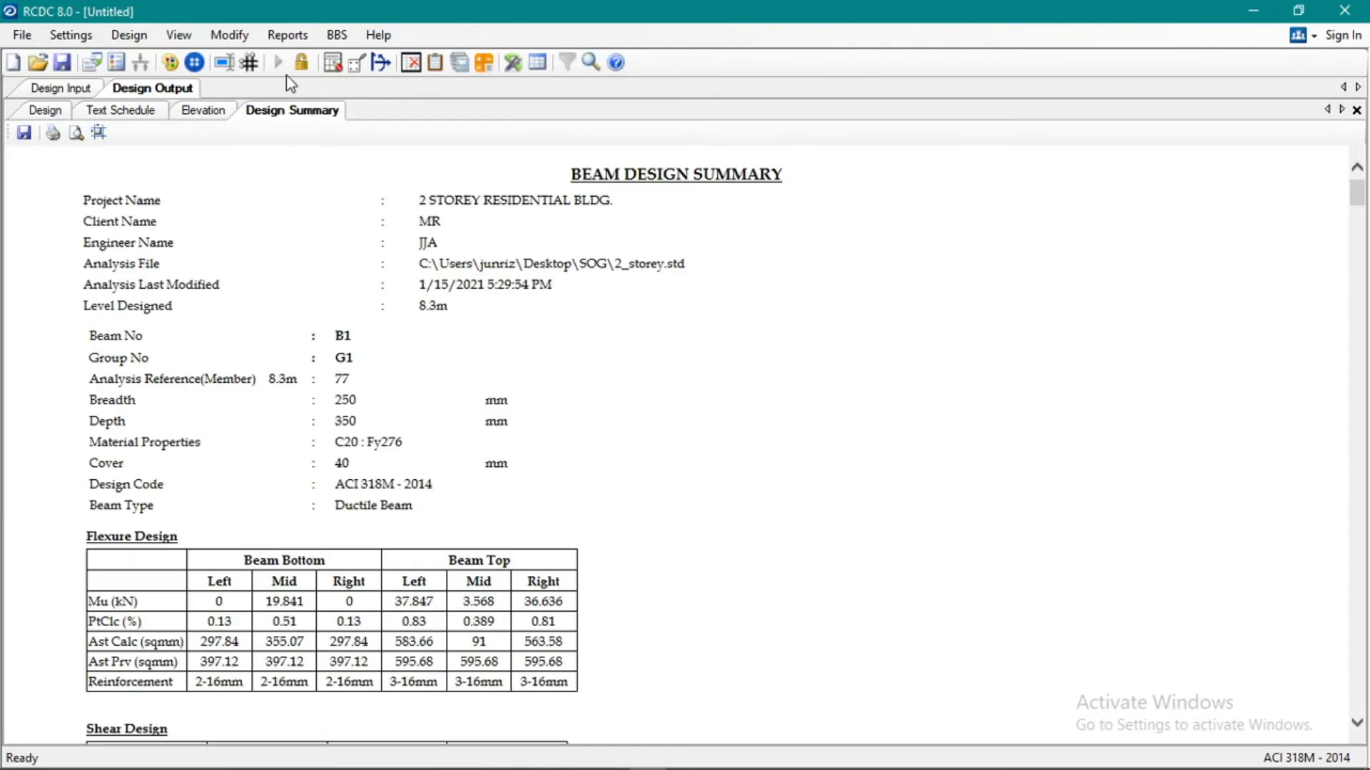
{"action": "left_click", "coordinate": [288, 35]}
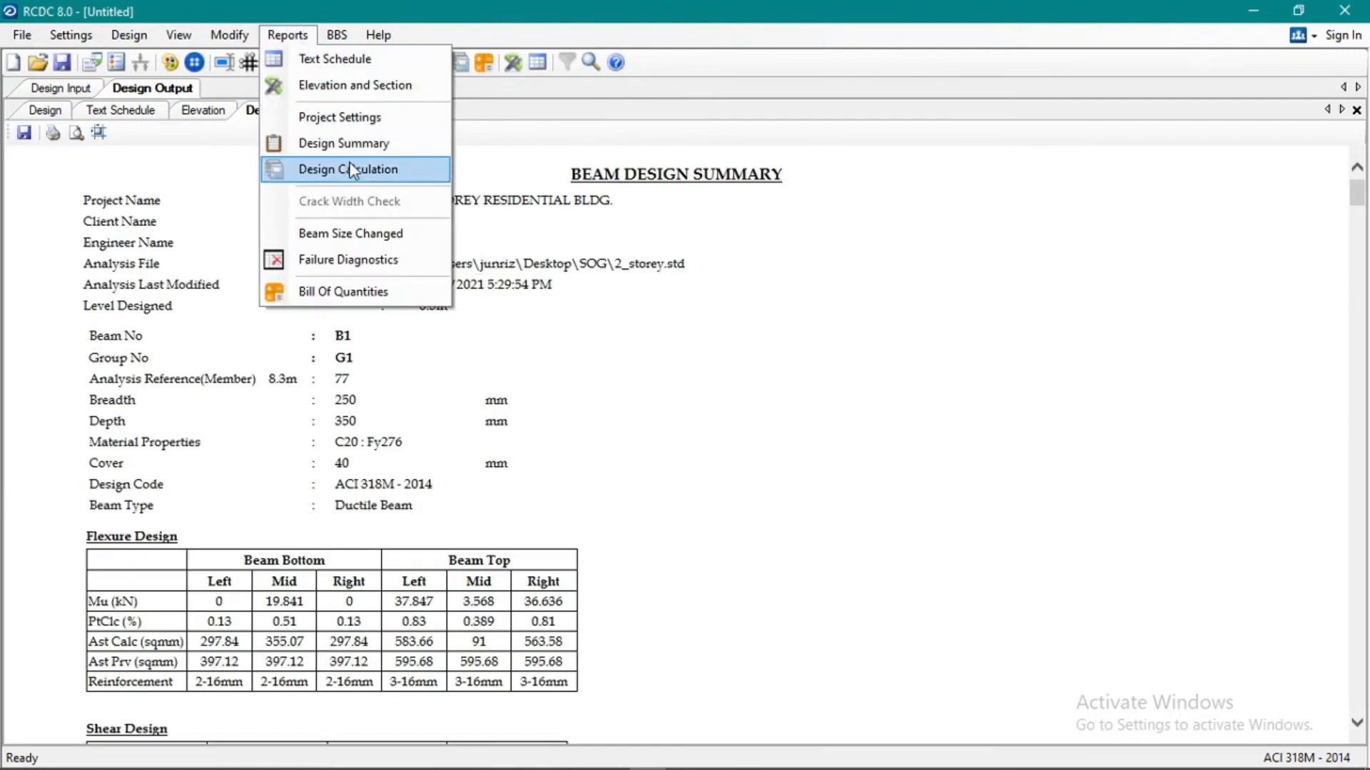
{"action": "left_click", "coordinate": [350, 169]}
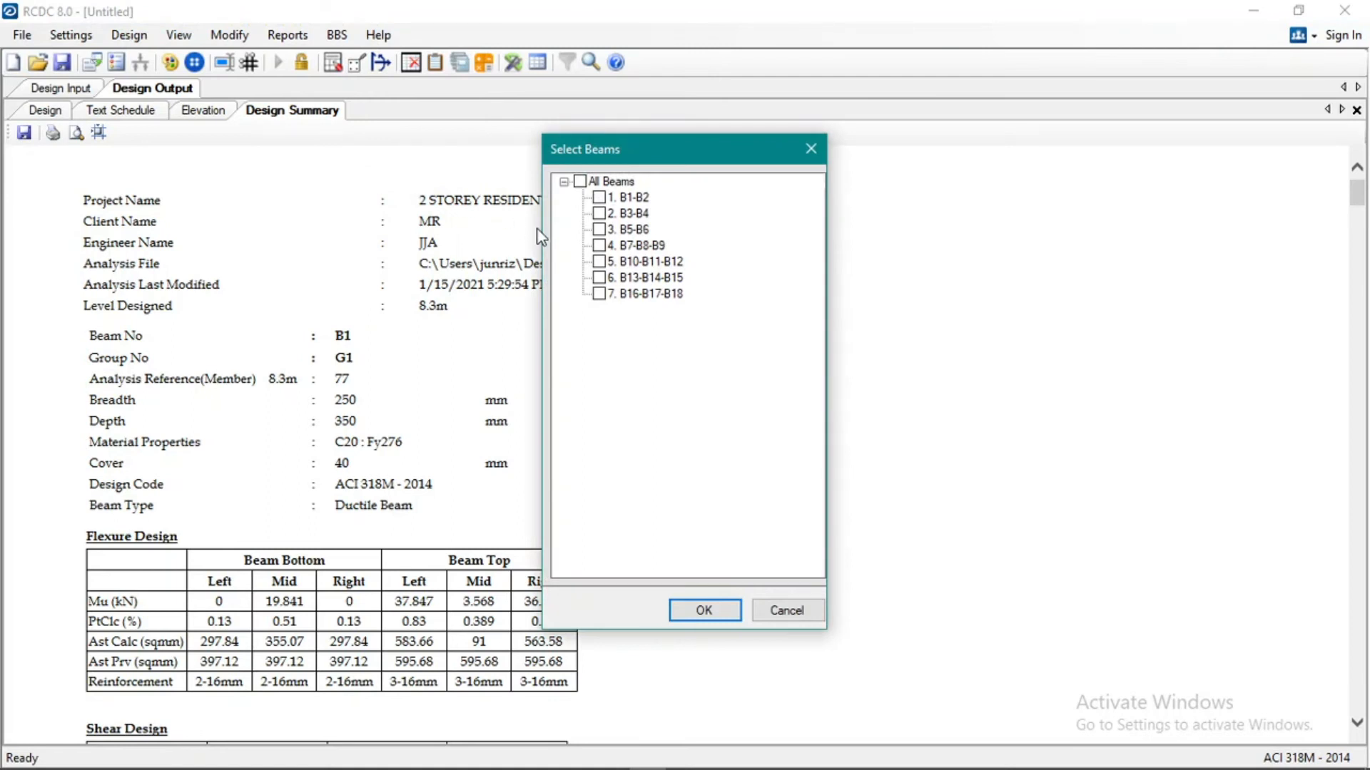
{"action": "left_click", "coordinate": [599, 277]}
{"action": "left_click", "coordinate": [706, 609]}
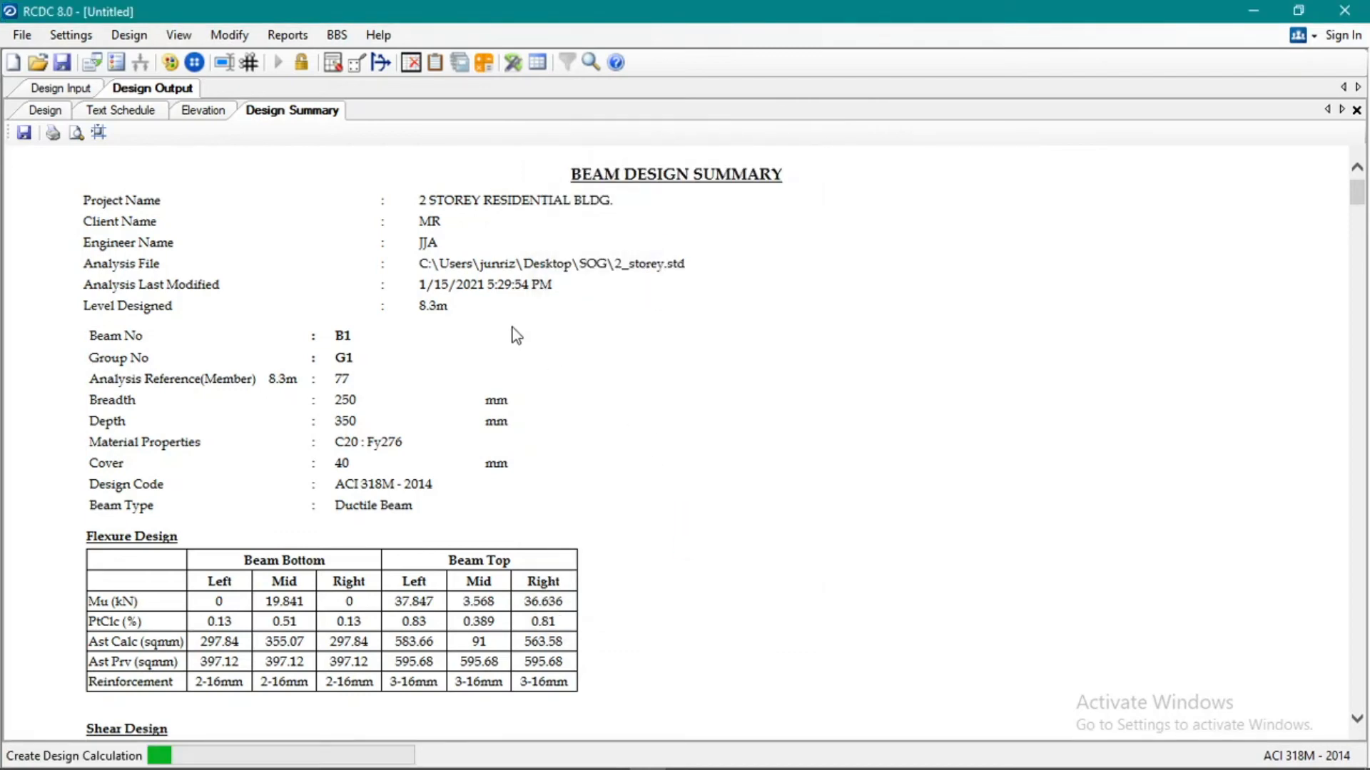
Read through the symbol definitions in the beam design calculation report.
{"action": "scroll", "coordinate": [577, 319], "scroll_direction": "down", "scroll_amount": 10}
{"action": "scroll", "coordinate": [658, 367], "scroll_direction": "down", "scroll_amount": 20}
{"action": "scroll", "coordinate": [725, 374], "scroll_direction": "down", "scroll_amount": 20}
{"action": "scroll", "coordinate": [748, 364], "scroll_direction": "up", "scroll_amount": 20}
{"action": "scroll", "coordinate": [735, 354], "scroll_direction": "up", "scroll_amount": 20}
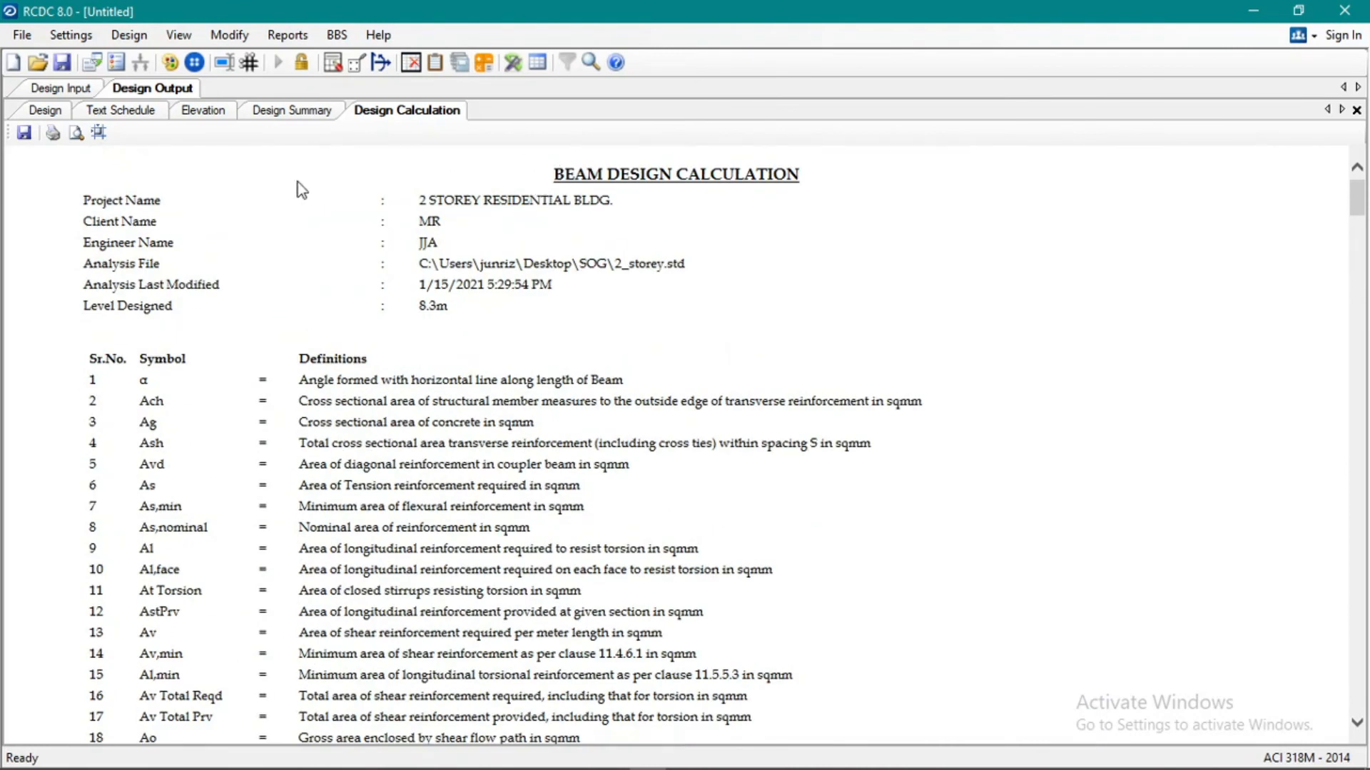
{"action": "scroll", "coordinate": [336, 254], "scroll_direction": "down", "scroll_amount": 10}
{"action": "scroll", "coordinate": [343, 261], "scroll_direction": "down", "scroll_amount": 10}
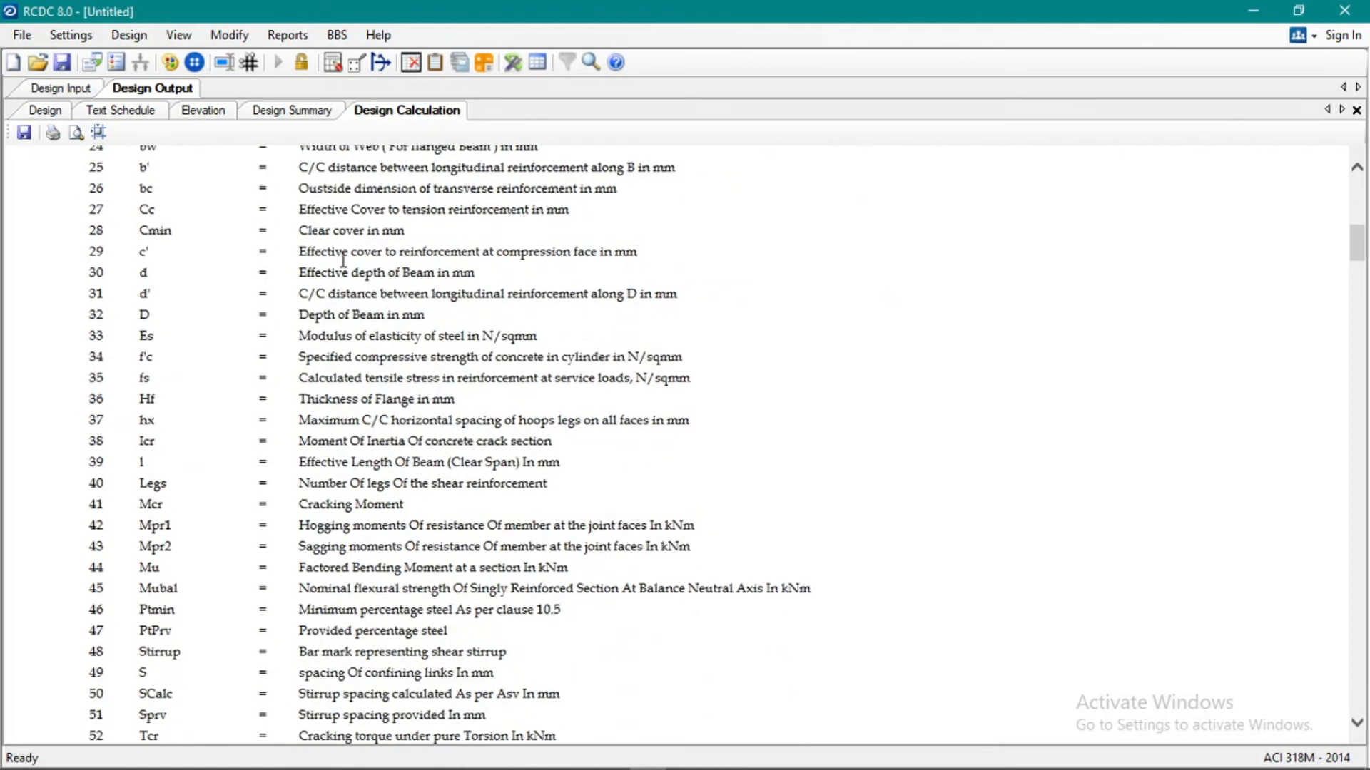
Start a bill of quantities including the BOQ Summary, Reinforcement Type Wise, and Level and Dia Wise reports.
{"action": "left_click", "coordinate": [287, 34]}
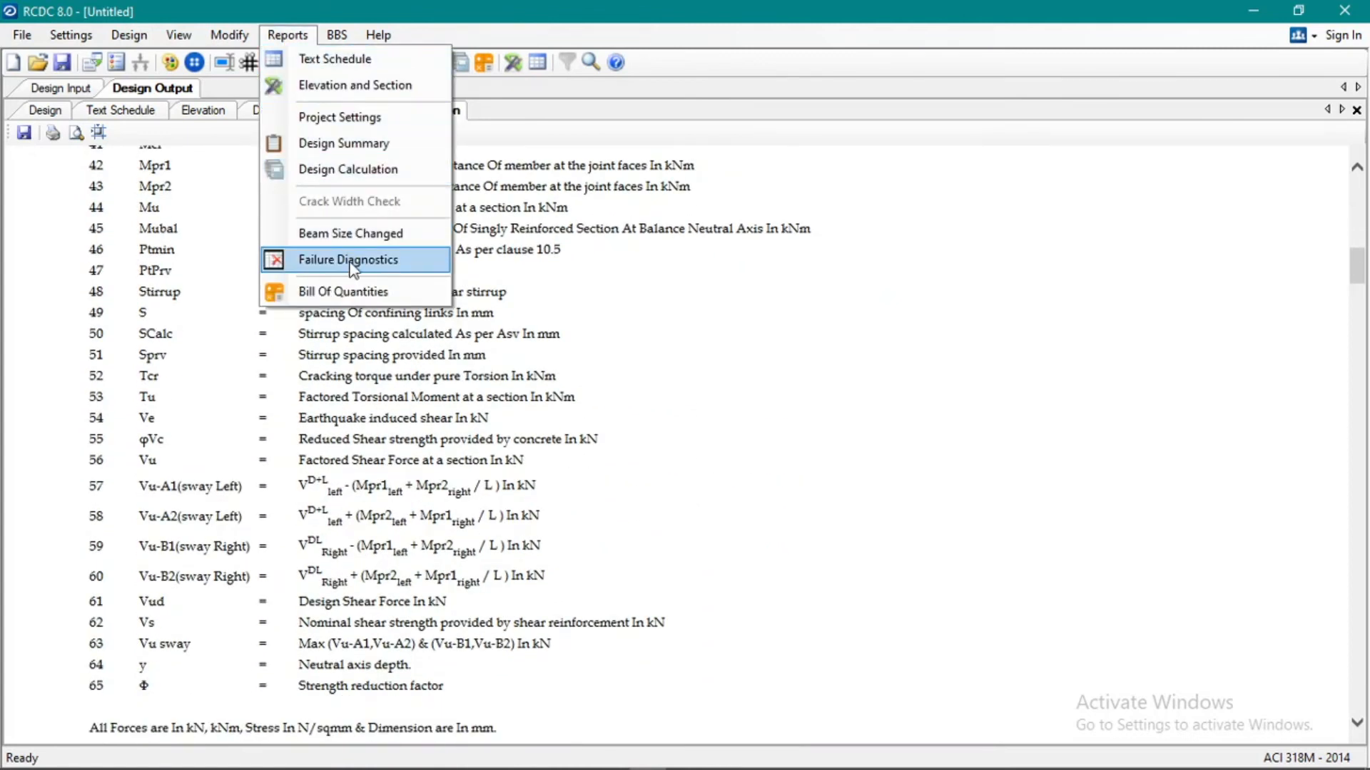
{"action": "left_click", "coordinate": [357, 292]}
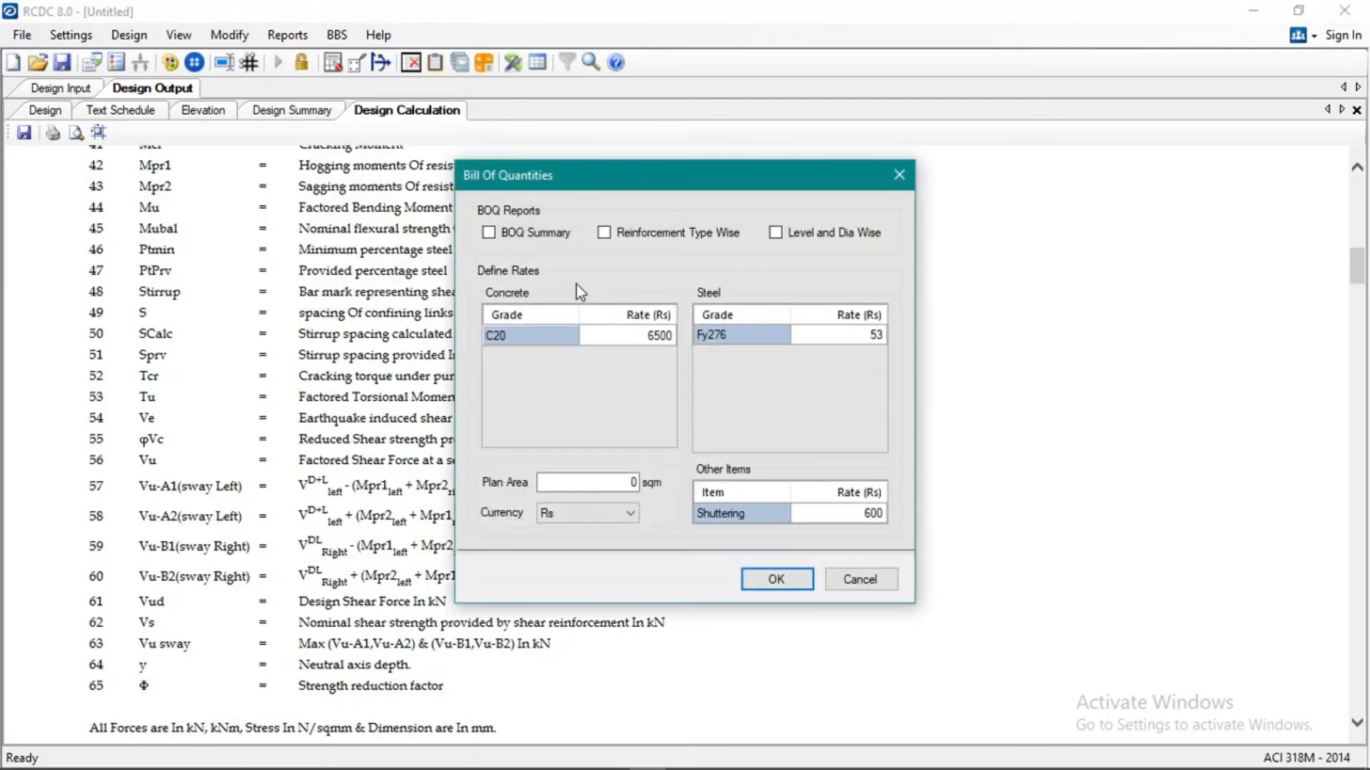
{"action": "left_click", "coordinate": [545, 235]}
{"action": "left_click", "coordinate": [640, 235]}
{"action": "left_click", "coordinate": [775, 233]}
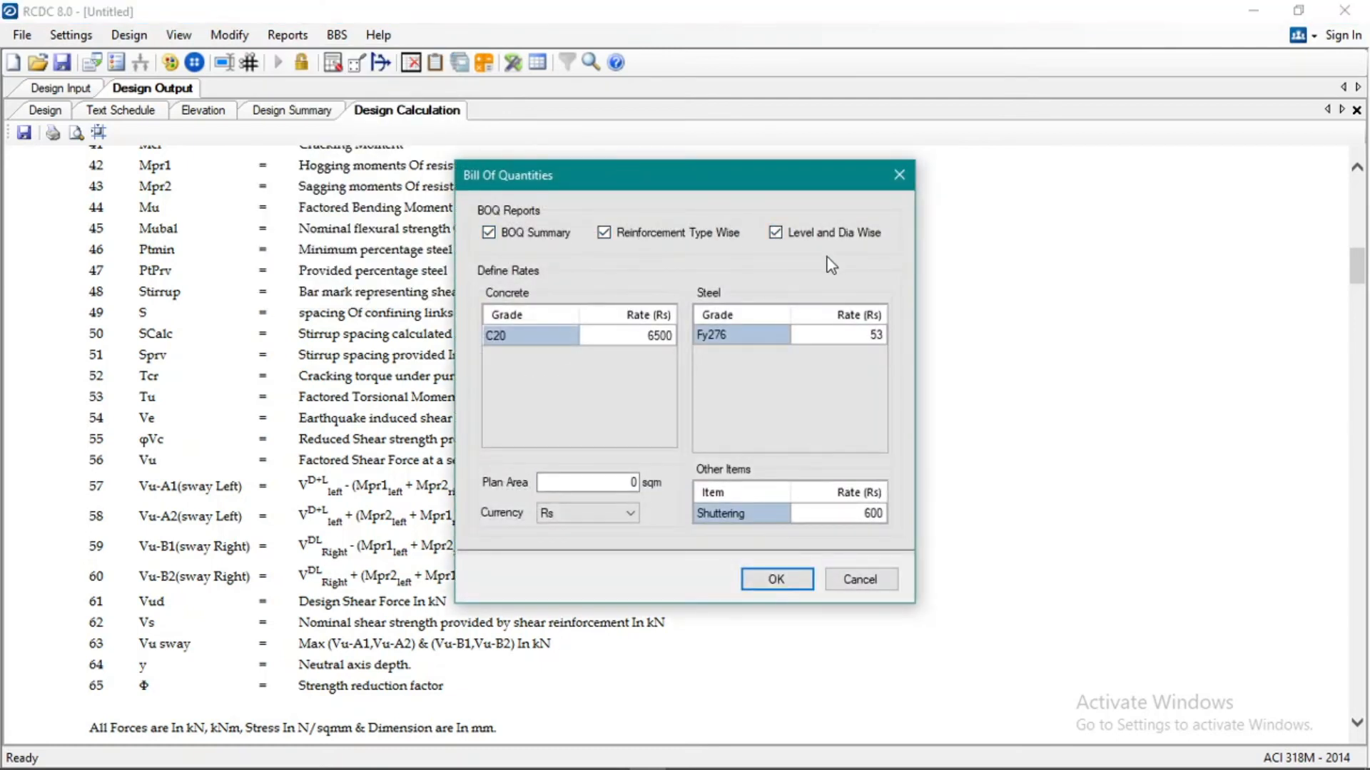
Set the C20 concrete rate to 4500 Rs, generate the bill of quantities, and review the BOQ summary costs.
{"action": "left_click", "coordinate": [642, 339]}
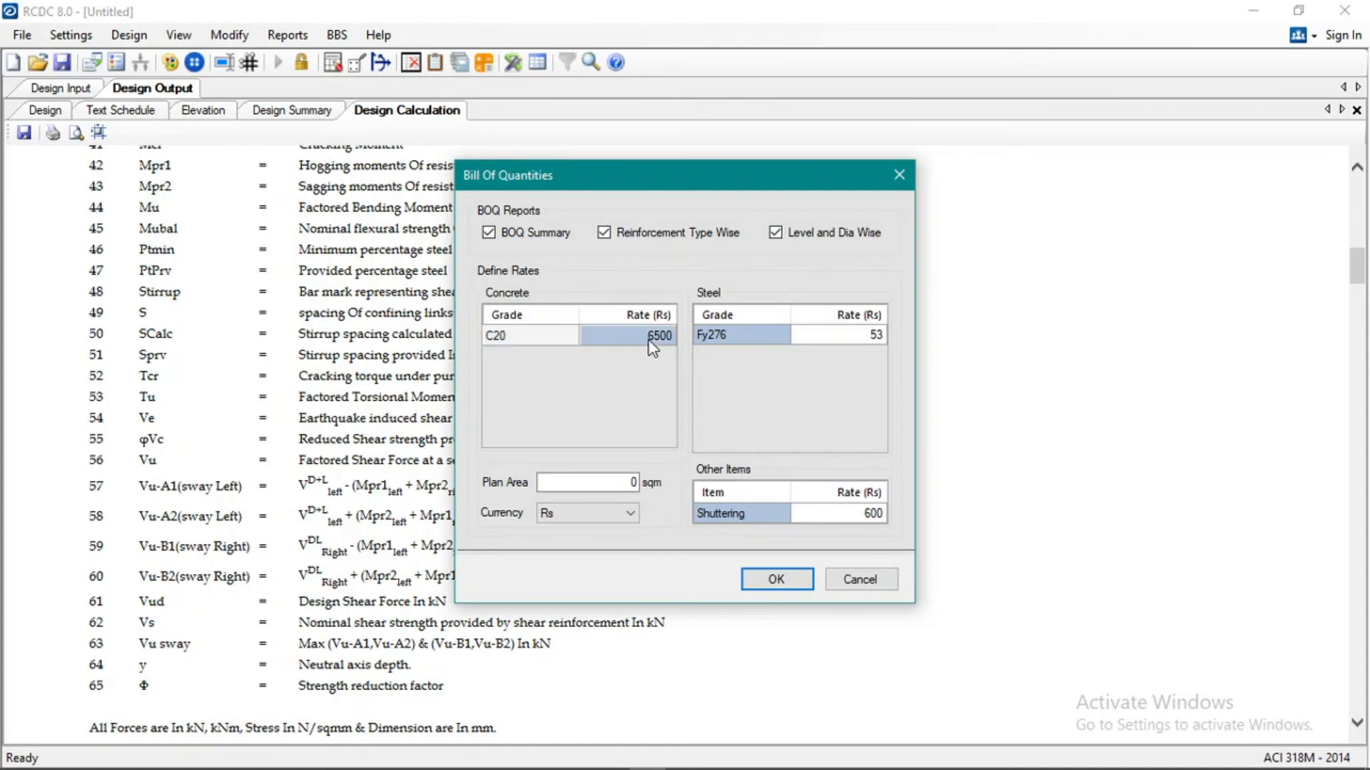
{"action": "type", "text": "45"}
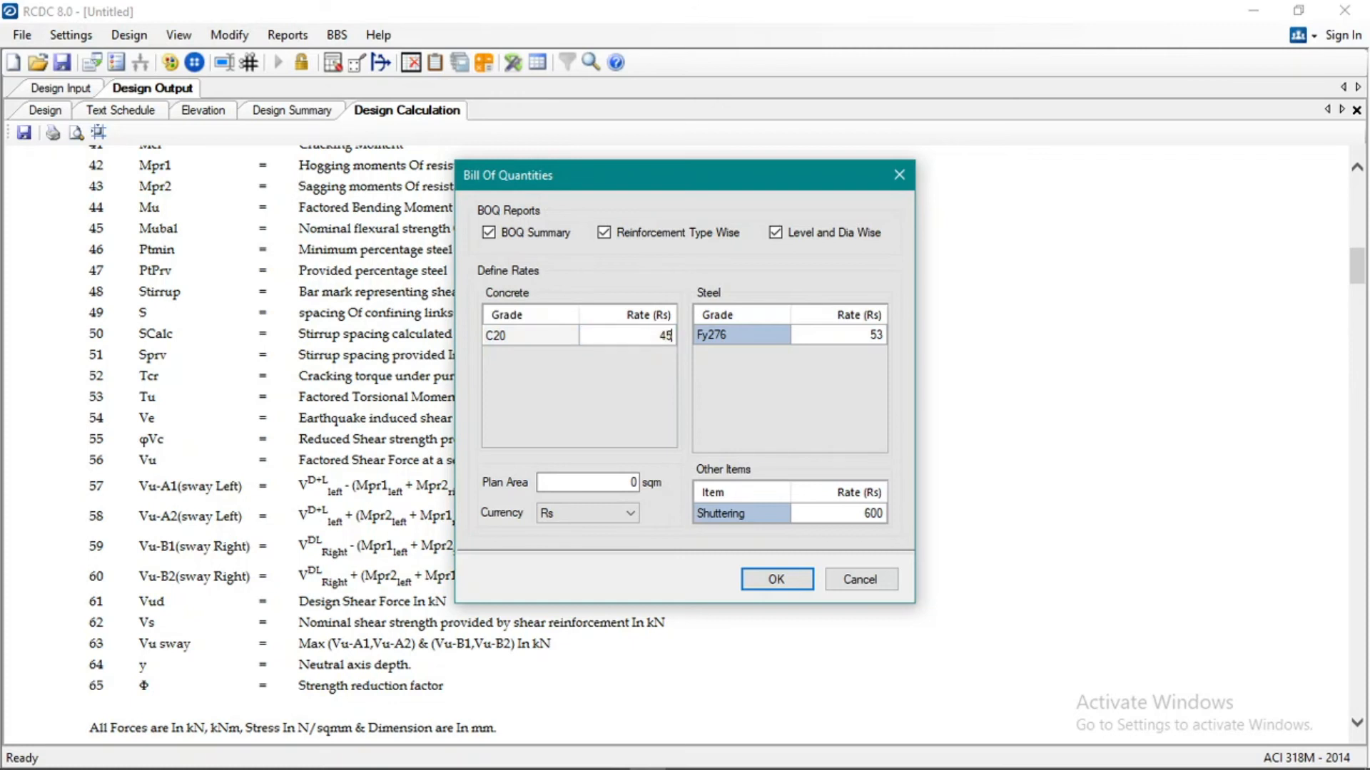
{"action": "type", "text": "00"}
{"action": "left_click", "coordinate": [839, 334]}
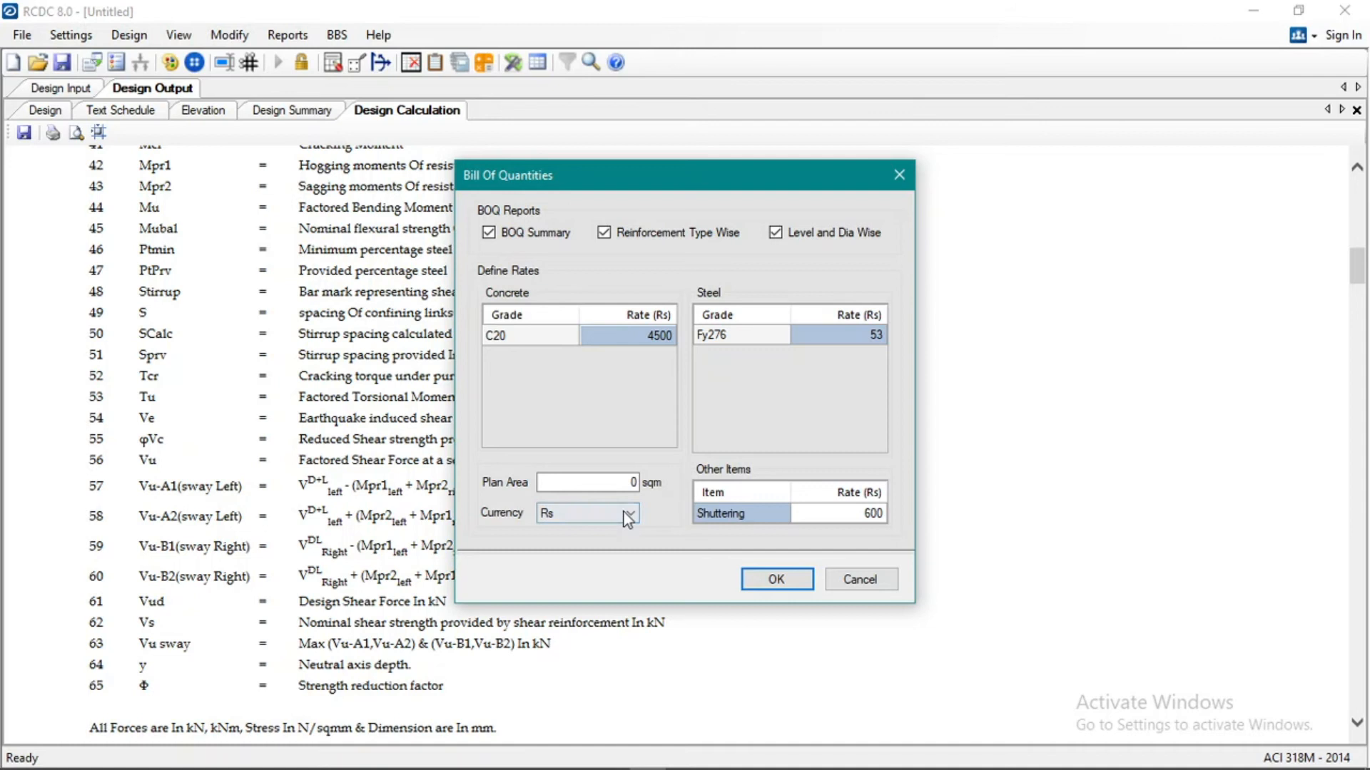
{"action": "left_click", "coordinate": [843, 516]}
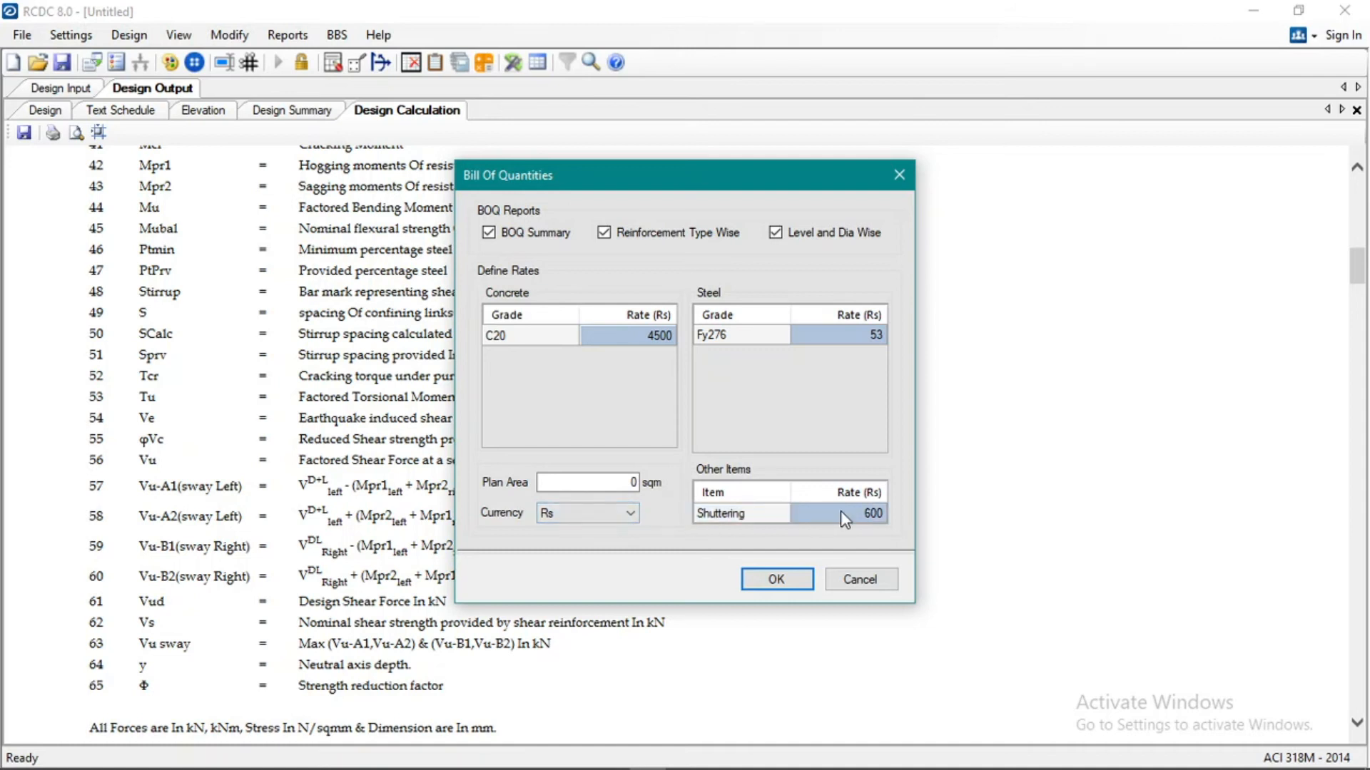
{"action": "left_click", "coordinate": [786, 578]}
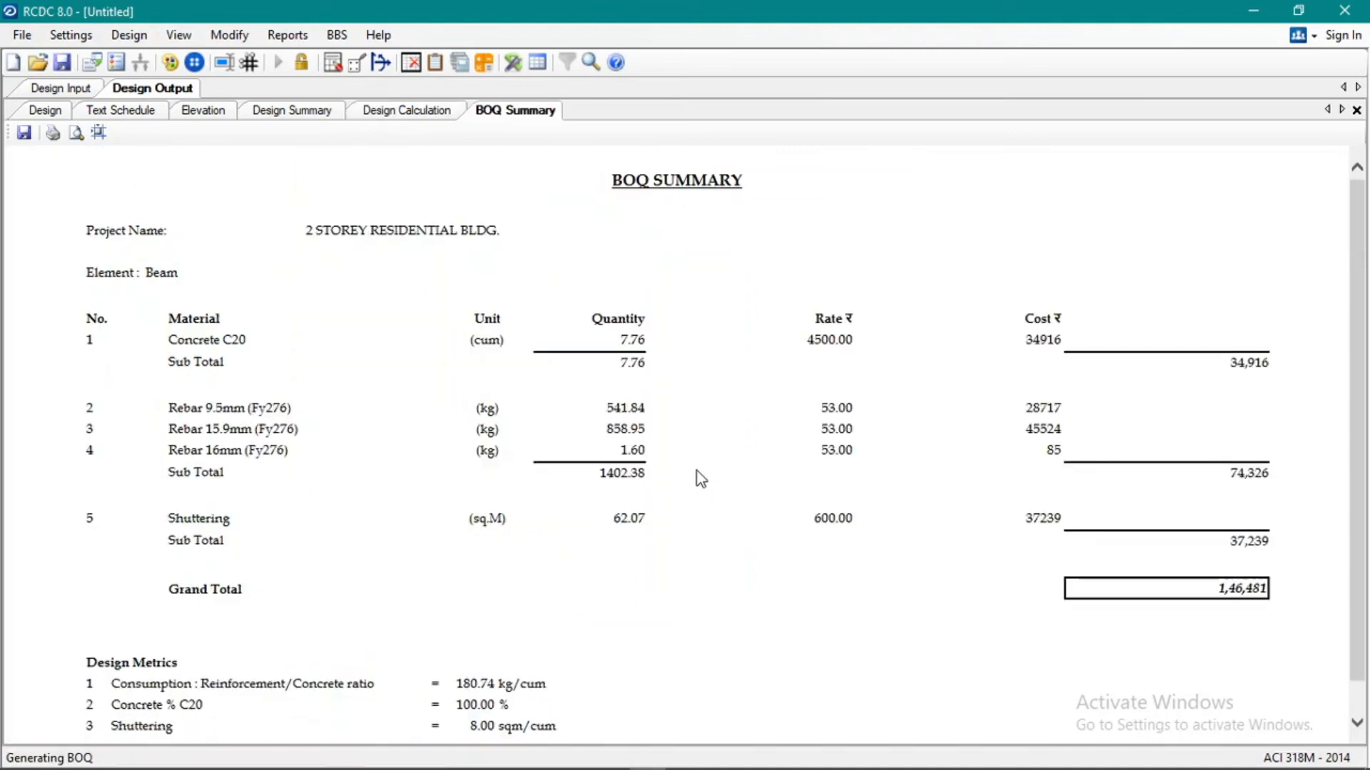
{"action": "scroll", "coordinate": [658, 455], "scroll_direction": "down", "scroll_amount": 1}
{"action": "double_click", "coordinate": [1220, 563]}
{"action": "left_click", "coordinate": [924, 582]}
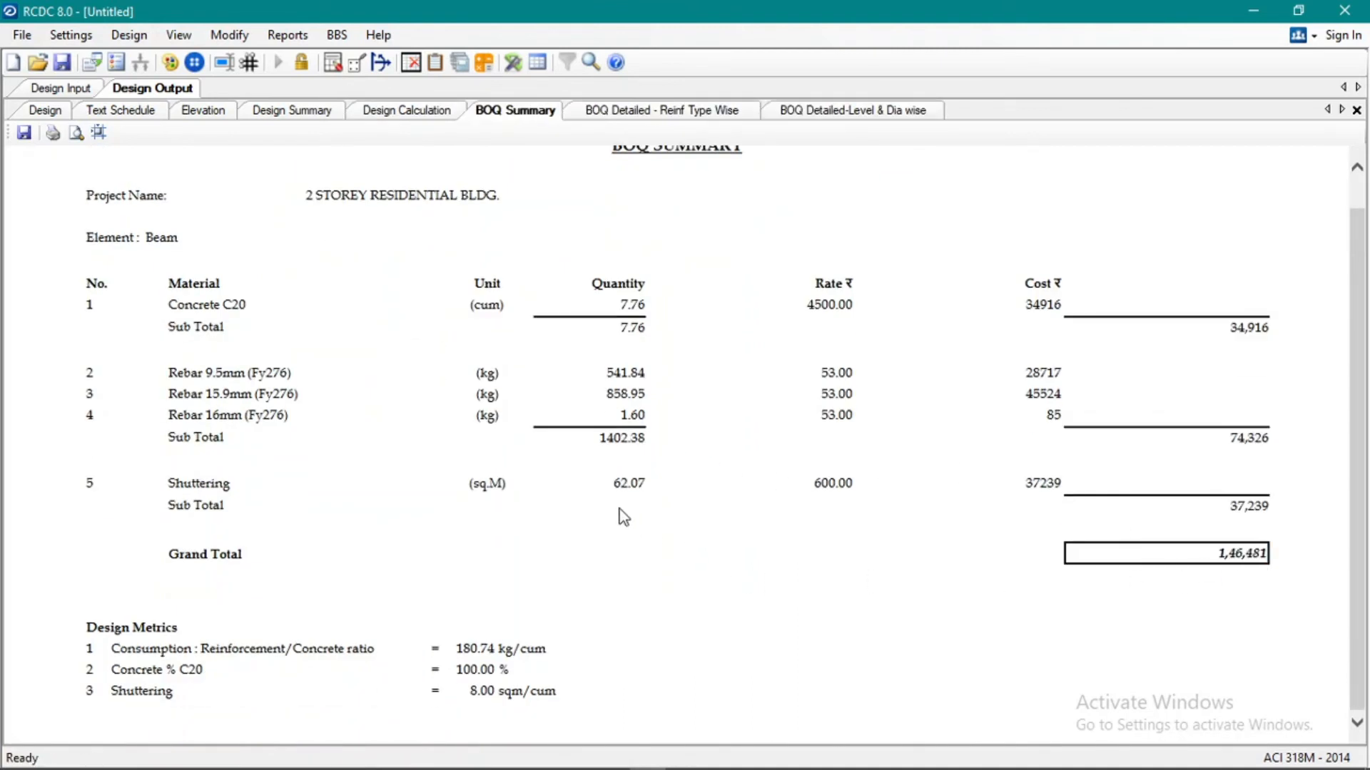
{"action": "scroll", "coordinate": [617, 498], "scroll_direction": "up", "scroll_amount": 1}
Set up a bar bending schedule for beams B13-B14-B15 with a maximum rebar length of 6 m.
{"action": "left_click", "coordinate": [288, 35]}
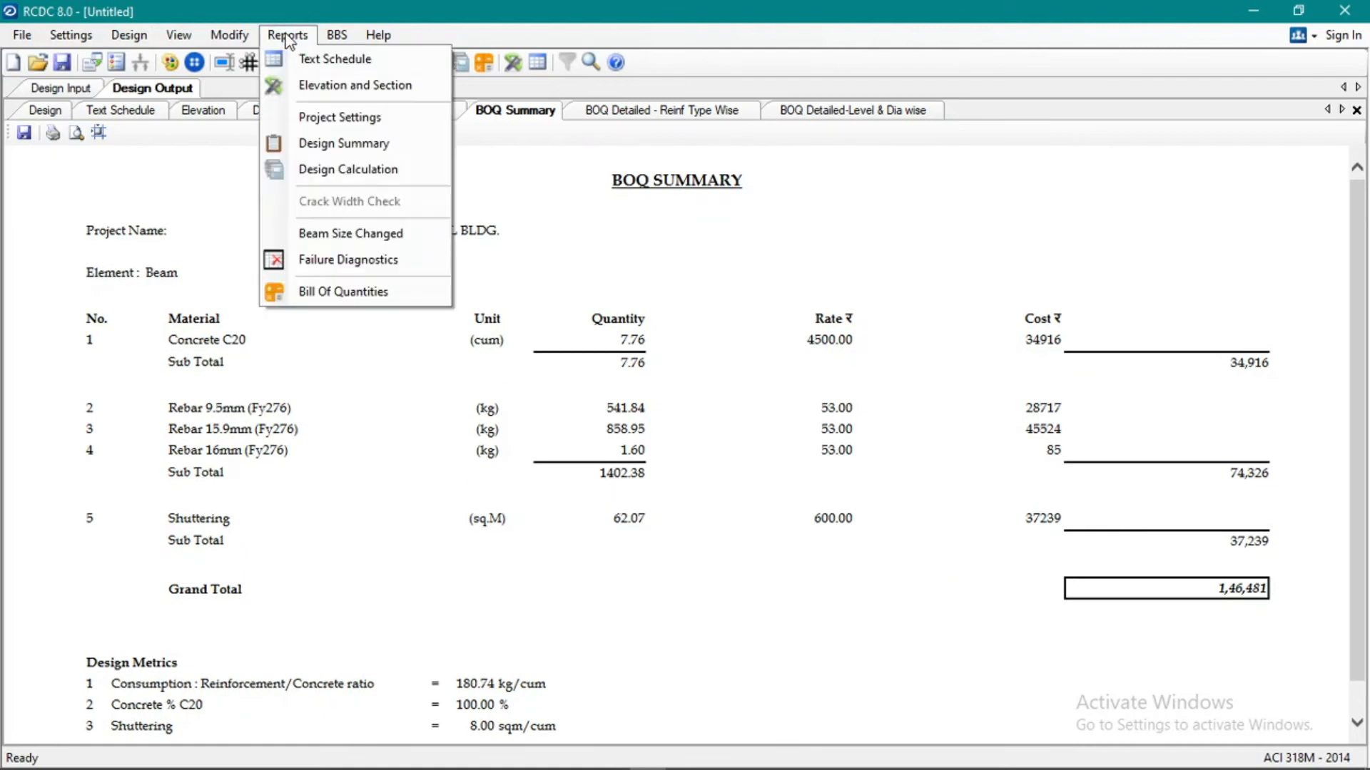
{"action": "left_click", "coordinate": [342, 37]}
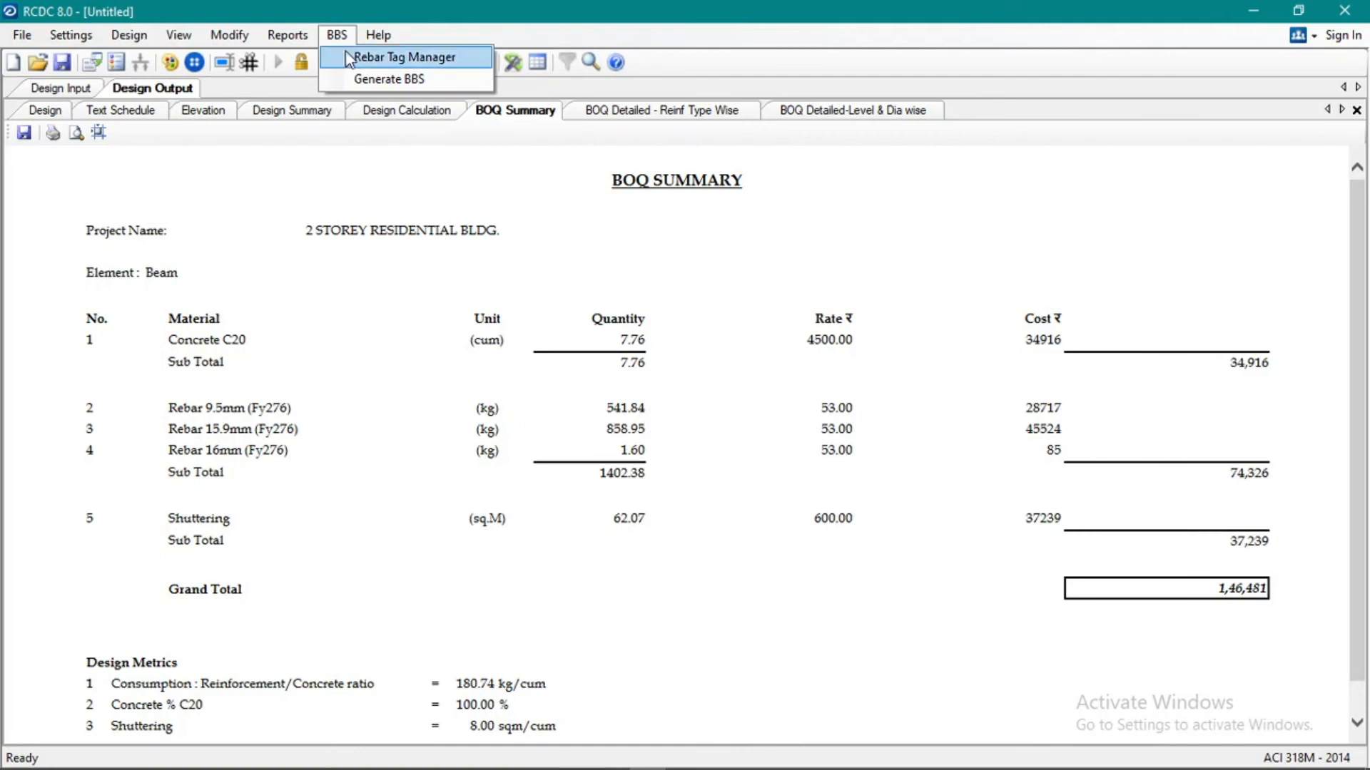
{"action": "left_click", "coordinate": [380, 78]}
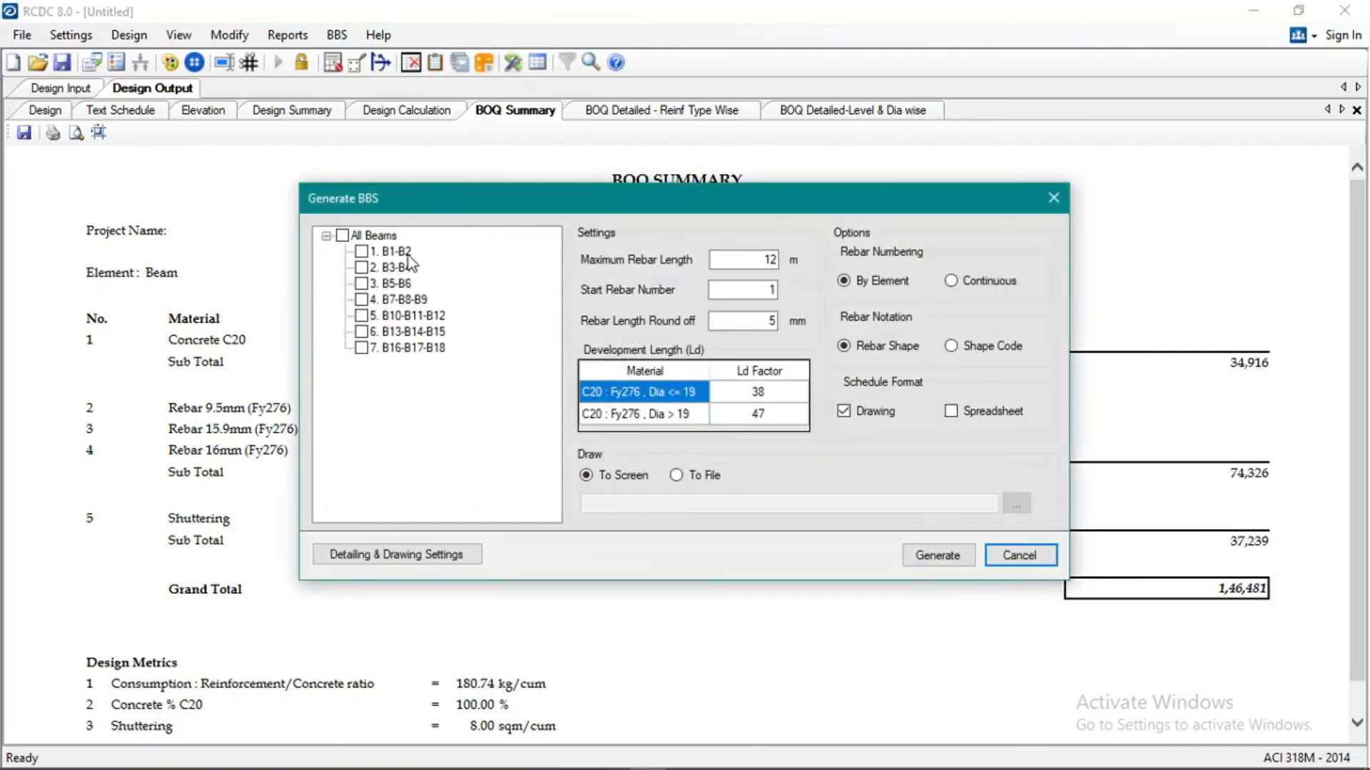
{"action": "left_click", "coordinate": [361, 331]}
{"action": "double_click", "coordinate": [722, 261]}
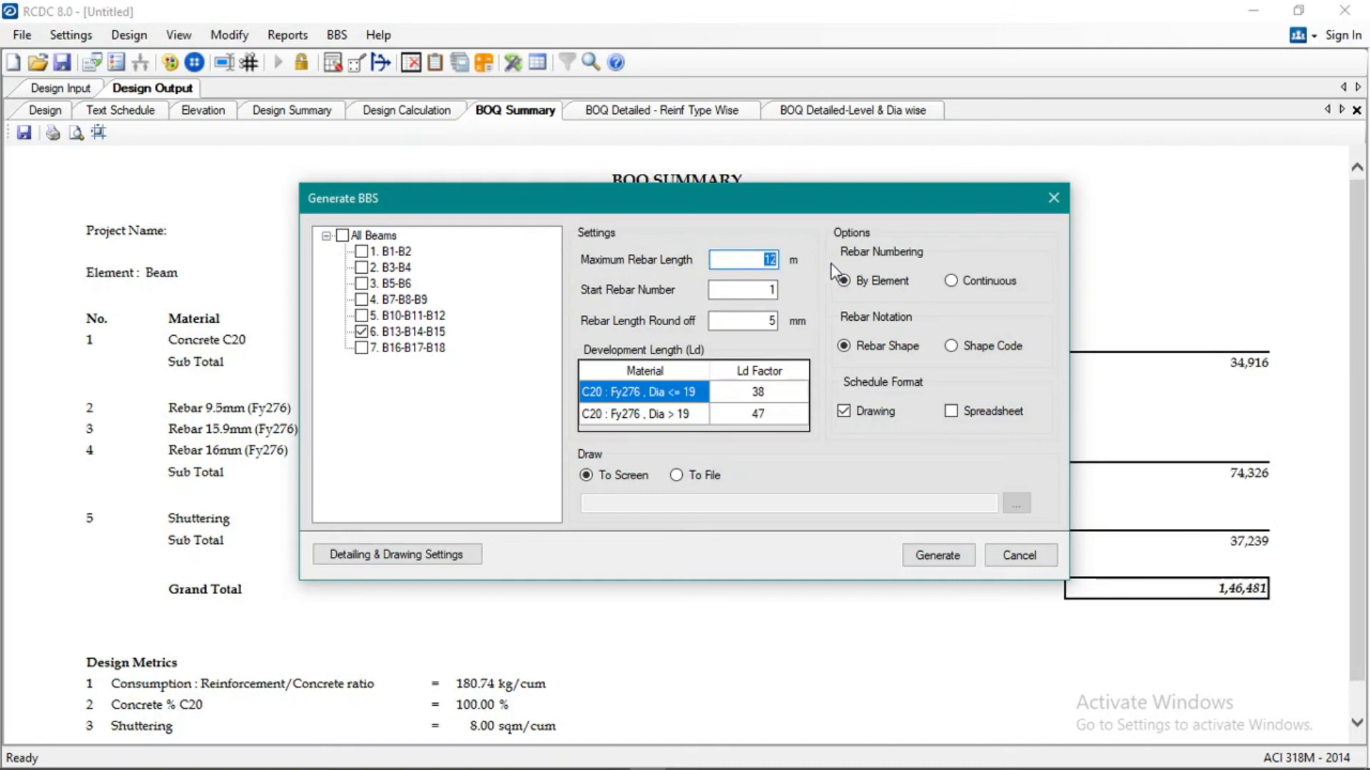
{"action": "type", "text": "6"}
{"action": "left_click", "coordinate": [755, 289]}
{"action": "left_click", "coordinate": [878, 416]}
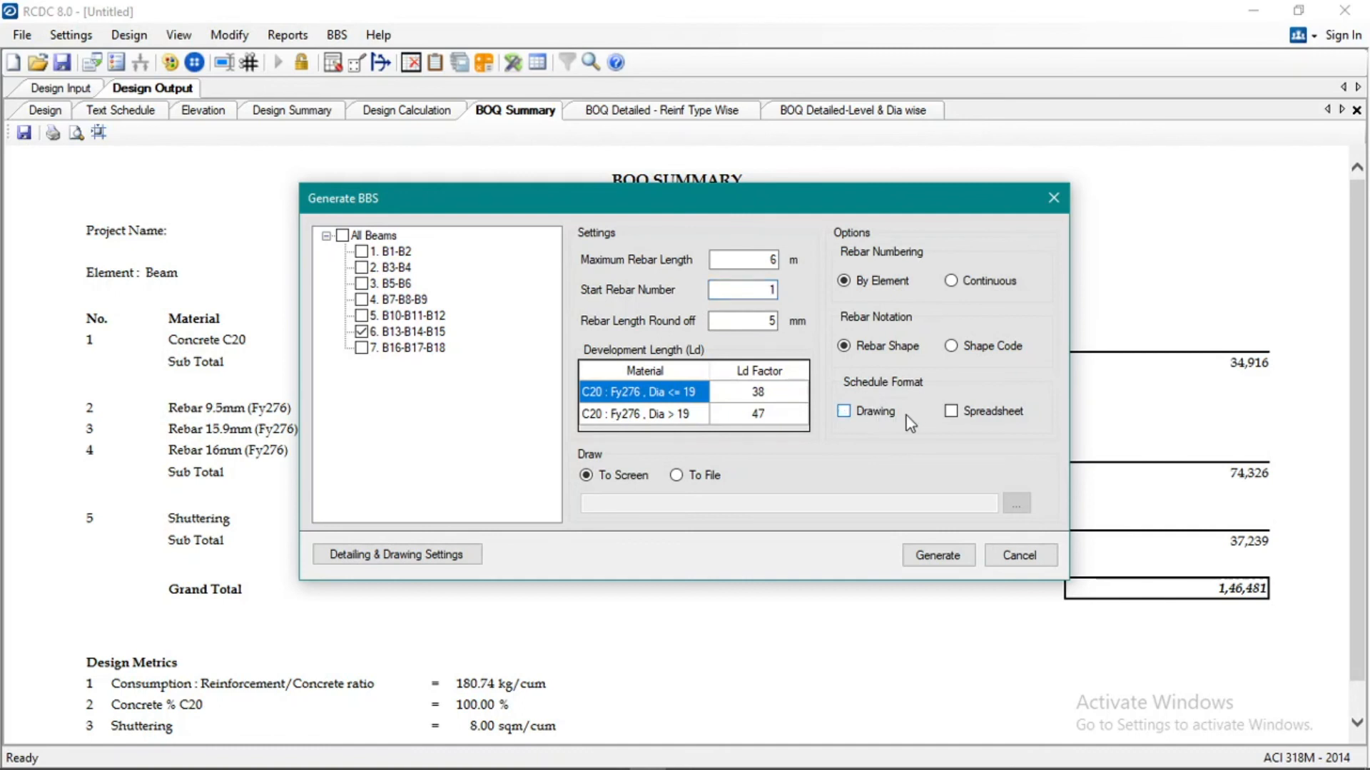
{"action": "left_click", "coordinate": [964, 414]}
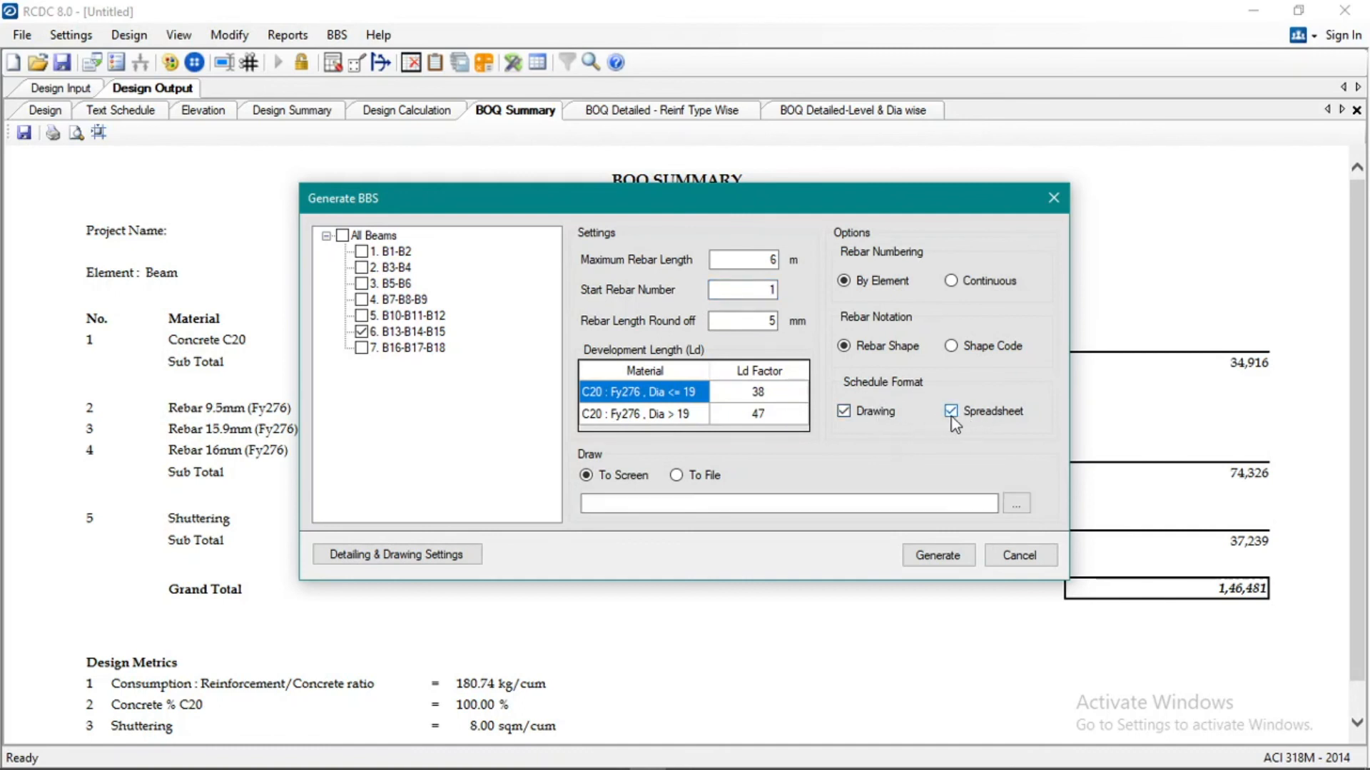
{"action": "left_click", "coordinate": [953, 419]}
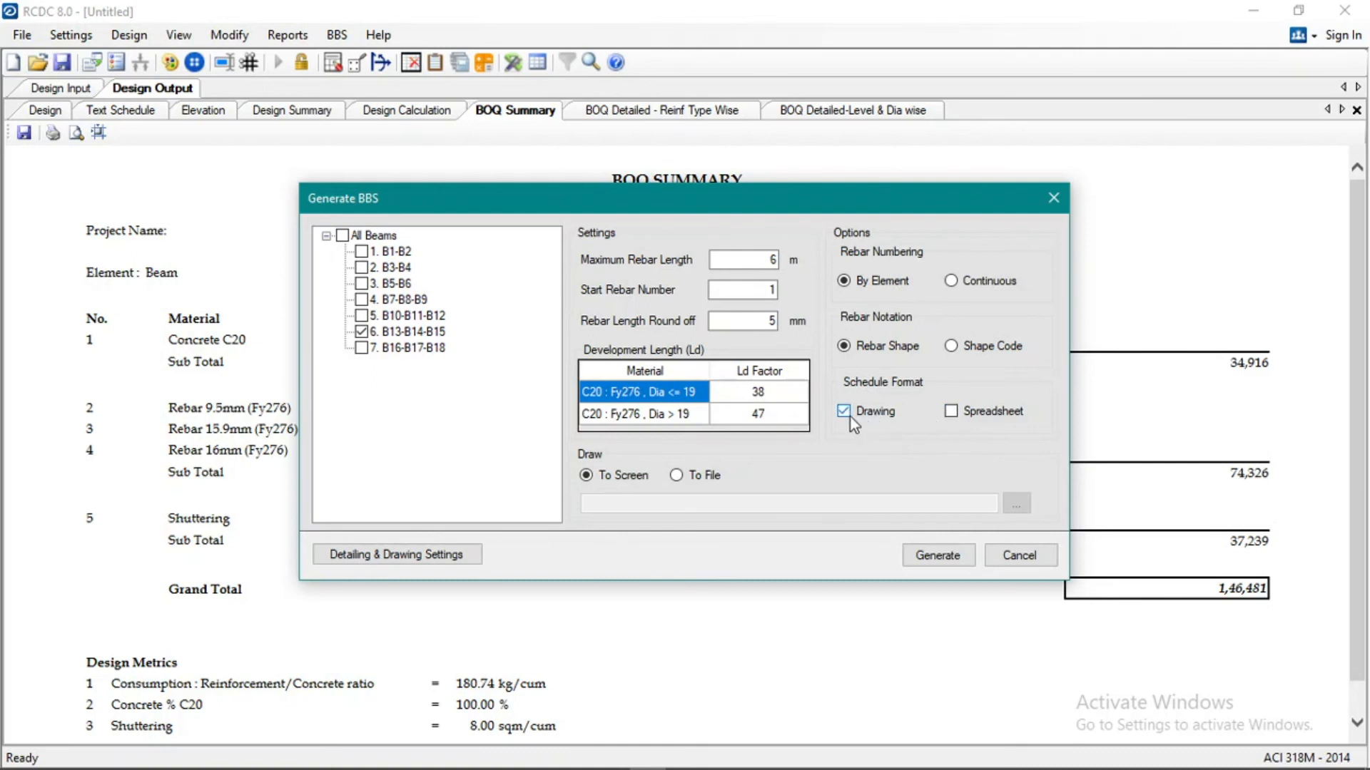
Accept the existing detailing and drawing settings and generate the bar bending schedule for beams B13-B14-B15 as an on-screen drawing.
{"action": "left_click", "coordinate": [417, 550]}
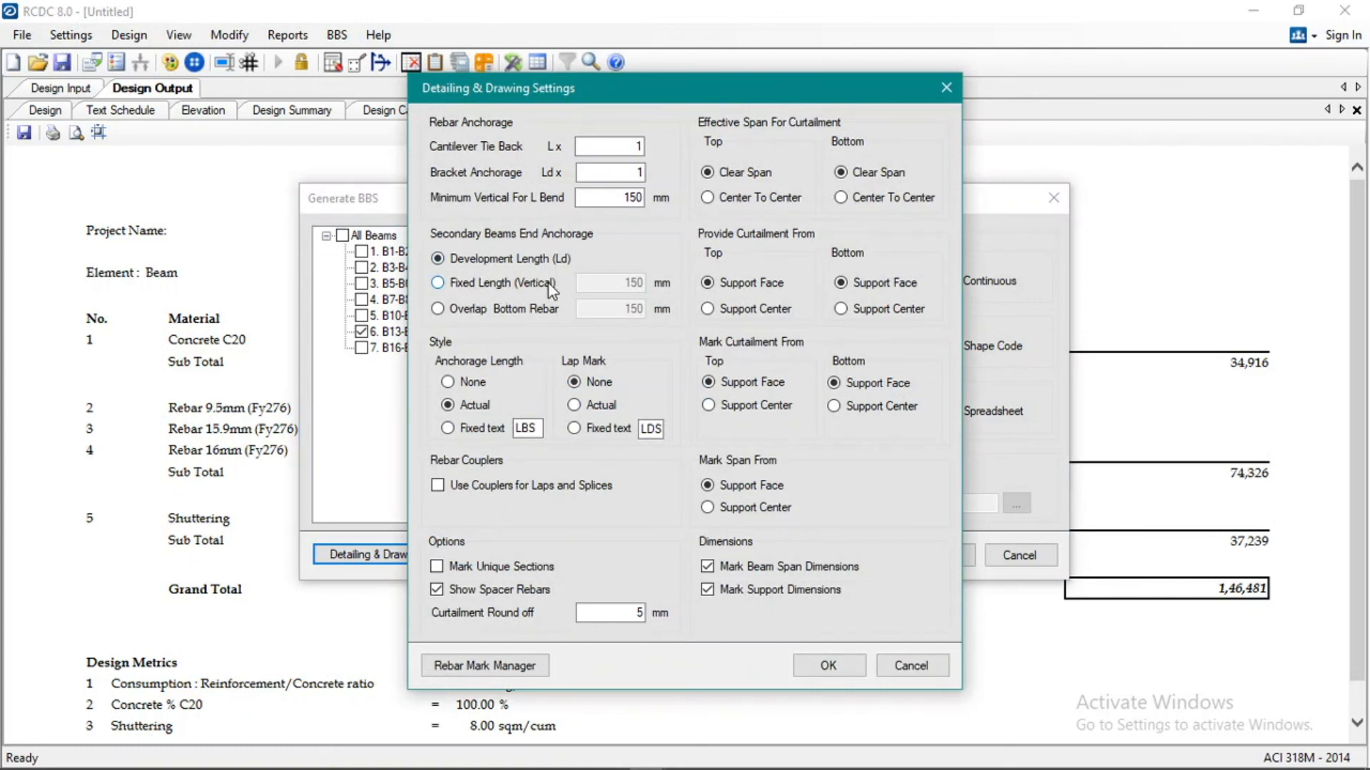
{"action": "left_click", "coordinate": [827, 666]}
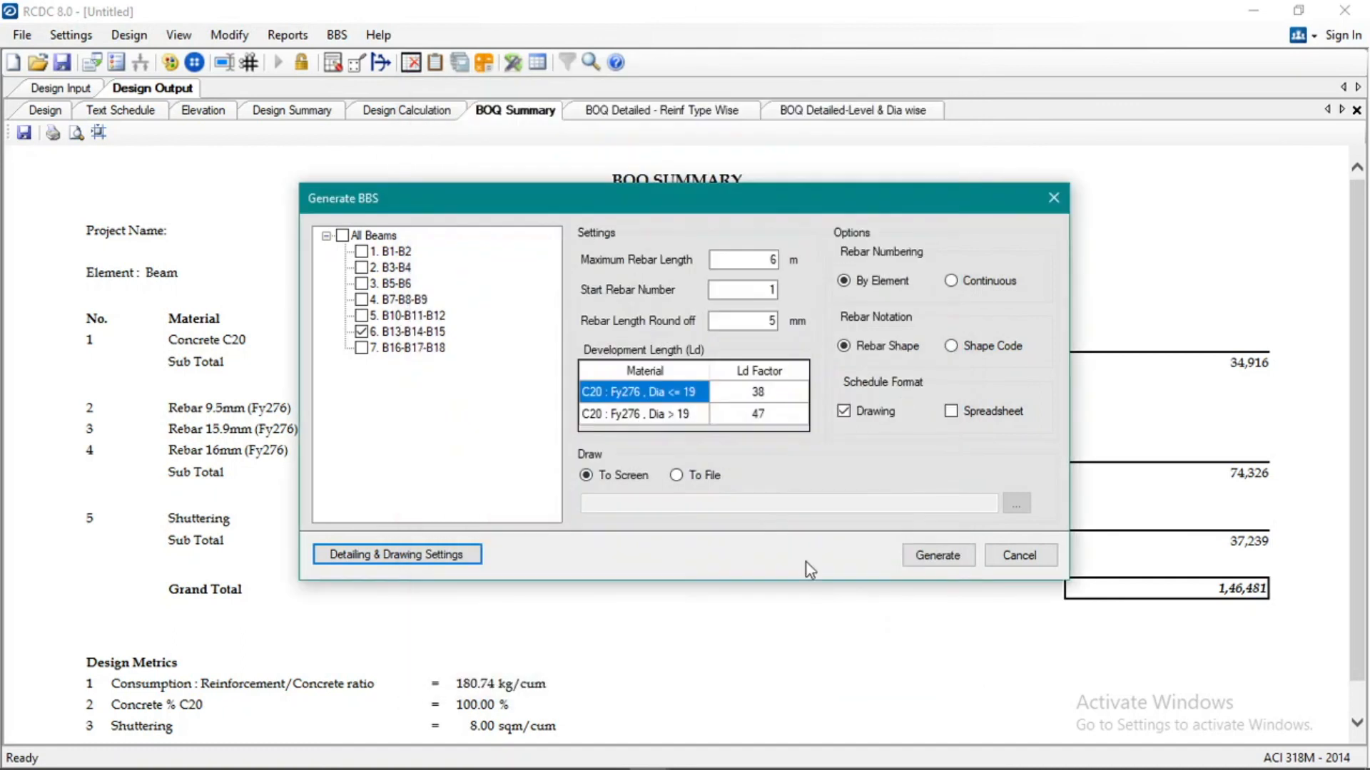
{"action": "left_click", "coordinate": [938, 557]}
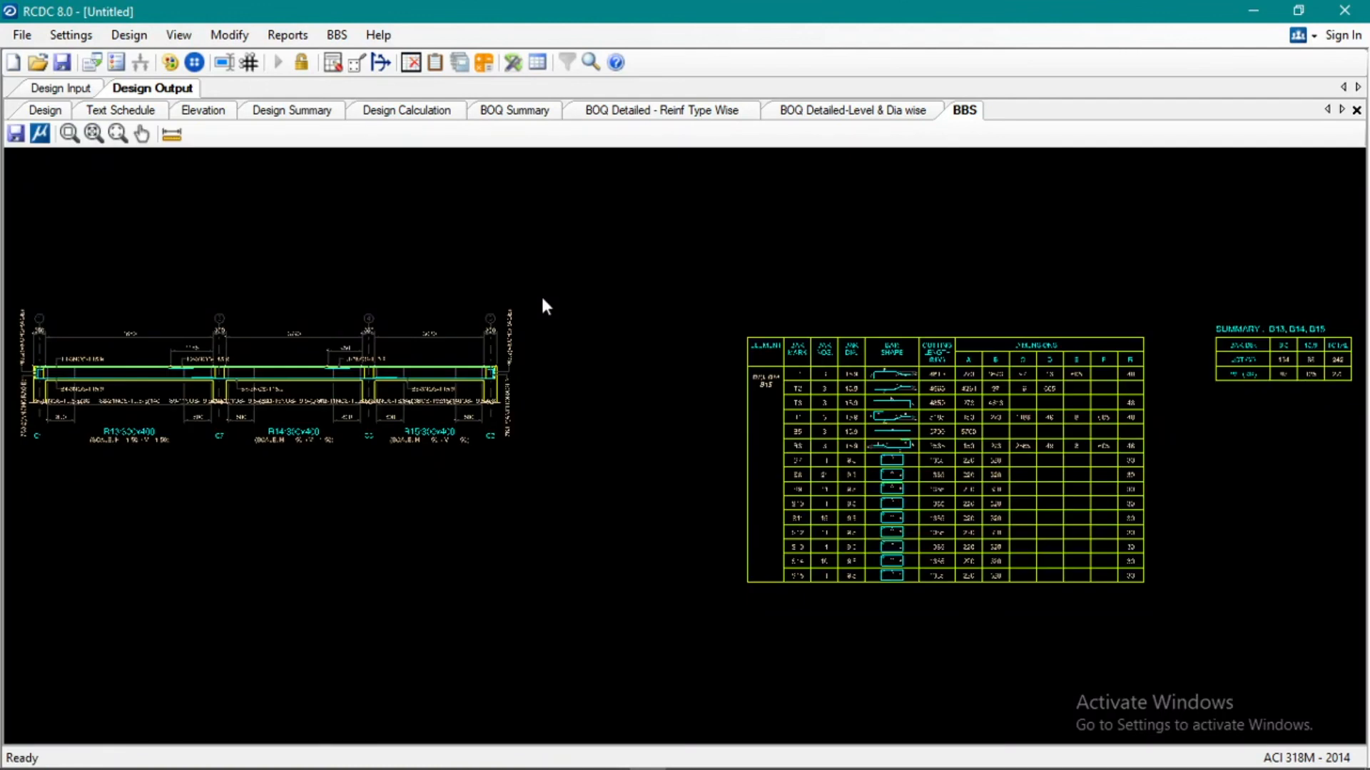
Examine the reinforcement elevation of beams B13, B14 and B15, including bar marks, lap locations, anchorage and stirrup spacing.
{"action": "scroll", "coordinate": [350, 323], "scroll_direction": "up", "scroll_amount": 4}
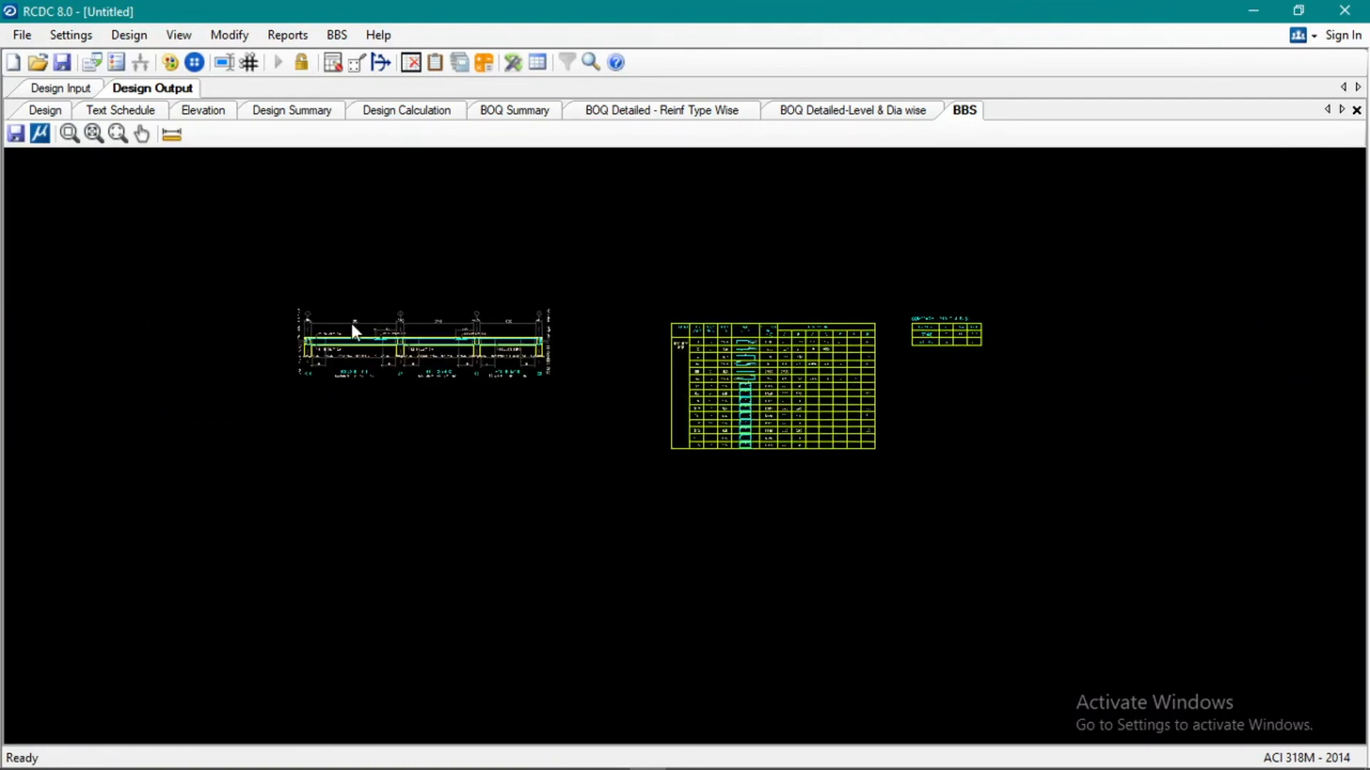
{"action": "scroll", "coordinate": [319, 326], "scroll_direction": "up", "scroll_amount": 5}
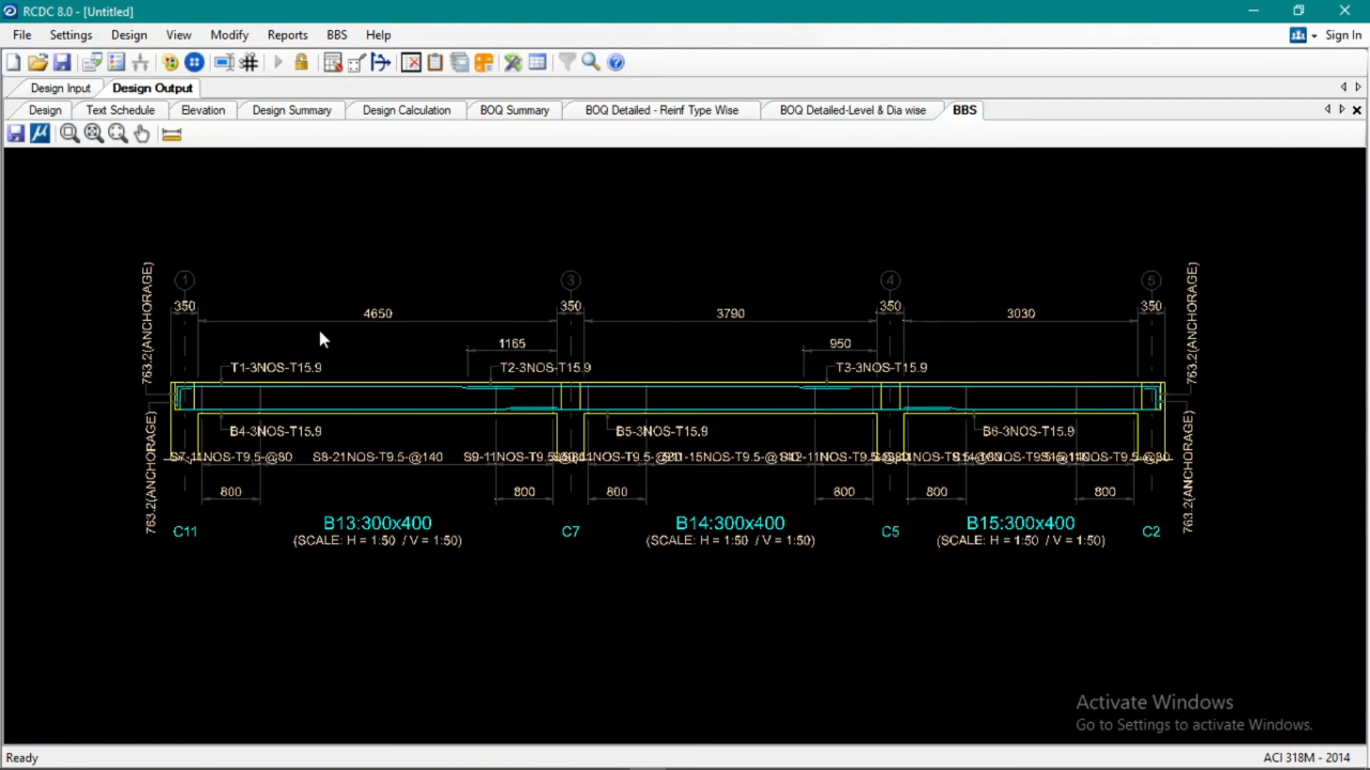
{"action": "scroll", "coordinate": [322, 456], "scroll_direction": "down", "scroll_amount": 2}
{"action": "scroll", "coordinate": [499, 464], "scroll_direction": "up", "scroll_amount": 2}
{"action": "scroll", "coordinate": [713, 414], "scroll_direction": "up", "scroll_amount": 2}
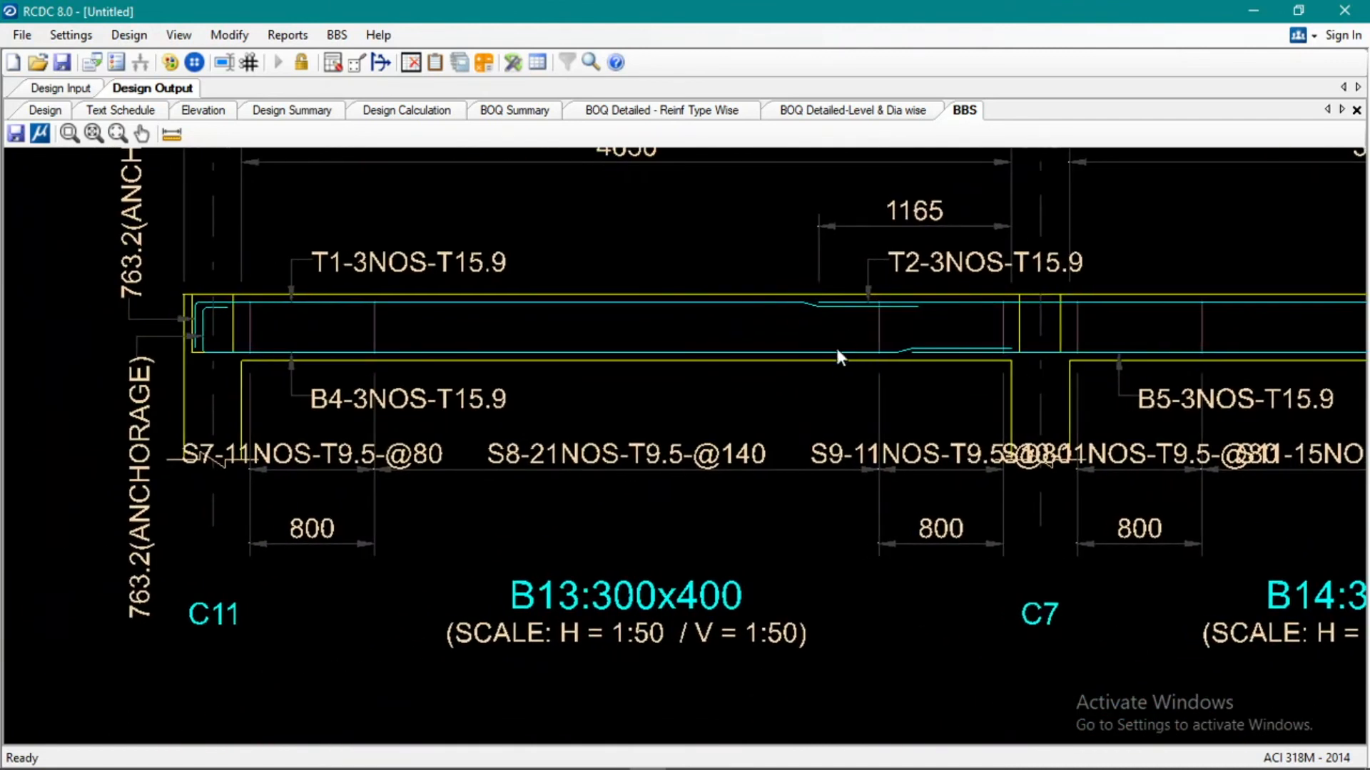
{"action": "scroll", "coordinate": [559, 409], "scroll_direction": "down", "scroll_amount": 2}
{"action": "scroll", "coordinate": [597, 371], "scroll_direction": "up", "scroll_amount": 2}
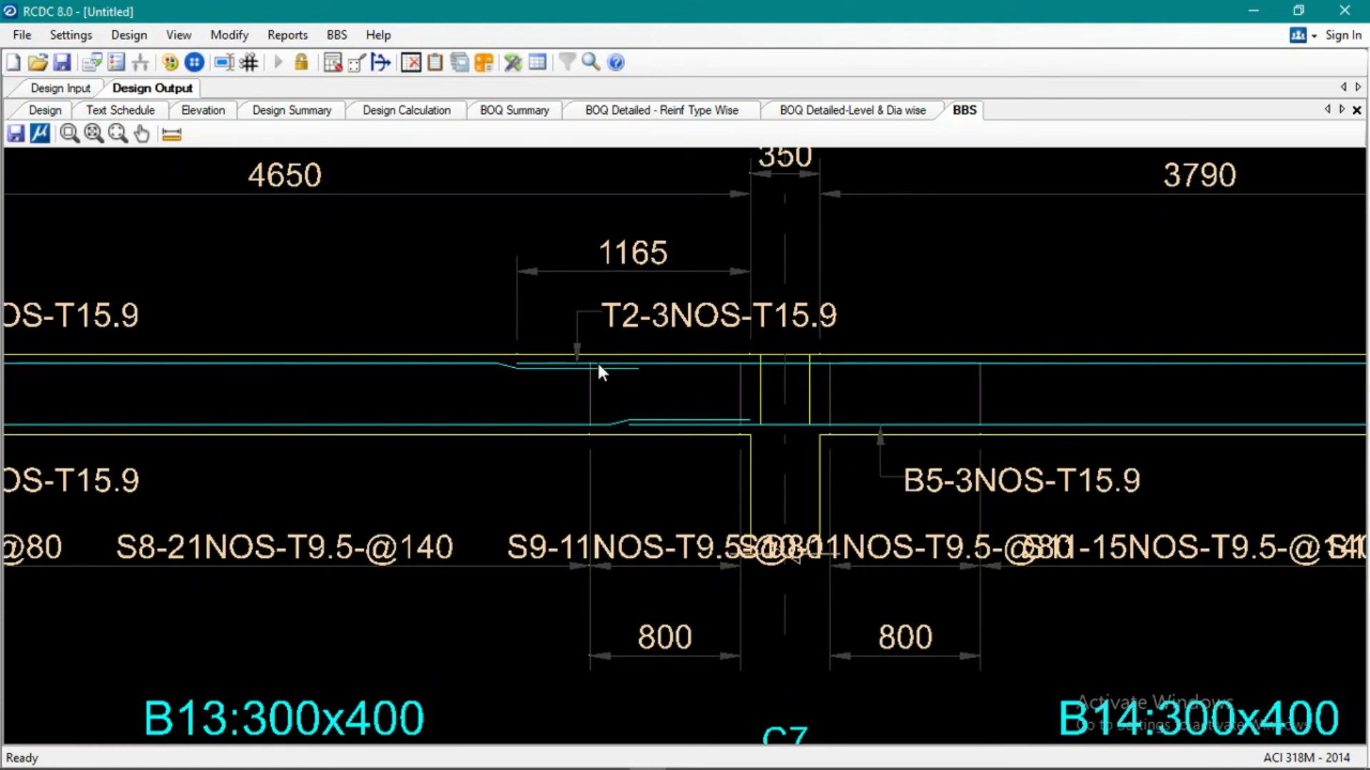
{"action": "scroll", "coordinate": [597, 371], "scroll_direction": "down", "scroll_amount": 4}
{"action": "middle_click_drag", "start_coordinate": [841, 361], "coordinate": [327, 419]}
{"action": "scroll", "coordinate": [357, 378], "scroll_direction": "down", "scroll_amount": 1}
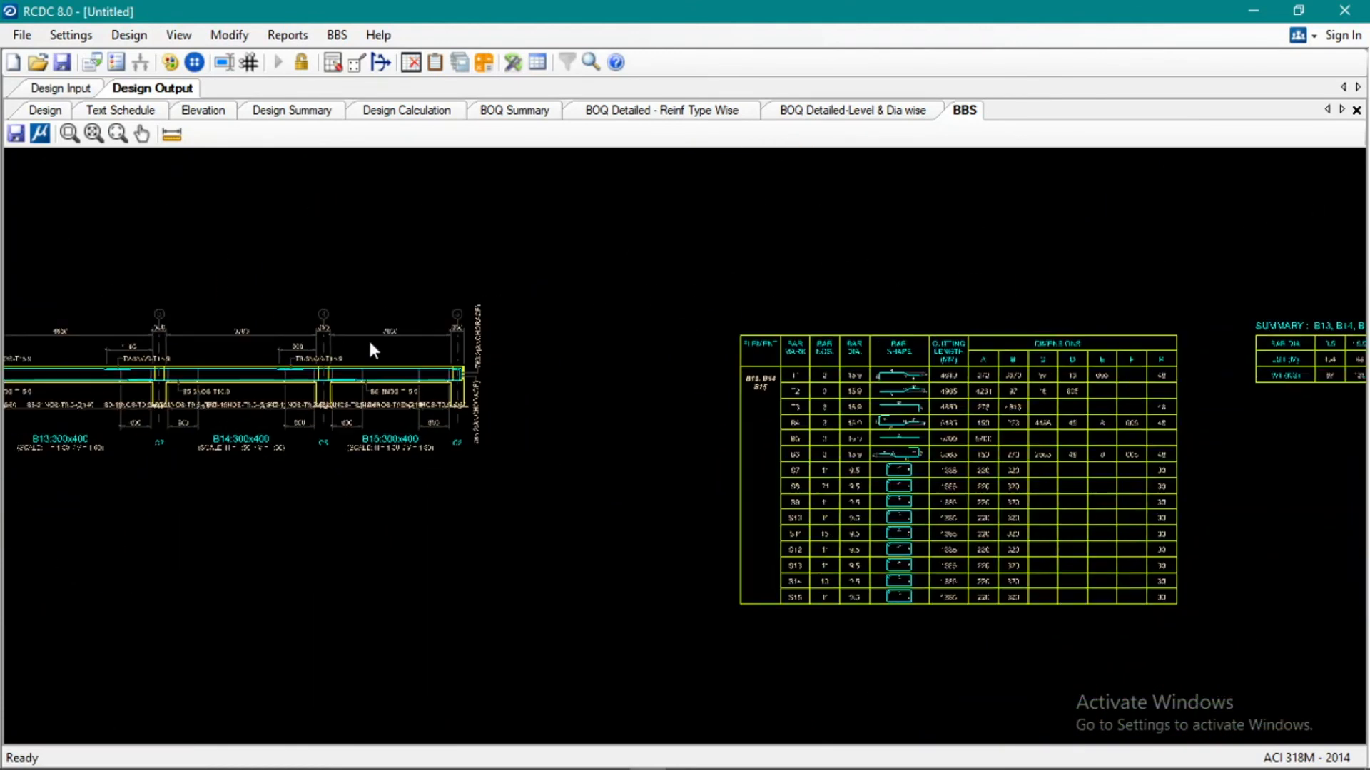
Review the bar bending schedule table for bar shapes, cutting lengths and dimensions, along with the rebar length and weight summary.
{"action": "scroll", "coordinate": [1021, 489], "scroll_direction": "up", "scroll_amount": 2}
{"action": "mouse_move", "coordinate": [1021, 489]}
{"action": "middle_mouse_down"}
{"action": "mouse_move", "coordinate": [799, 499]}
{"action": "mouse_move", "coordinate": [571, 432]}
{"action": "middle_mouse_up"}
{"action": "scroll", "coordinate": [572, 433], "scroll_direction": "down", "scroll_amount": 1}
{"action": "scroll", "coordinate": [440, 410], "scroll_direction": "up", "scroll_amount": 2}
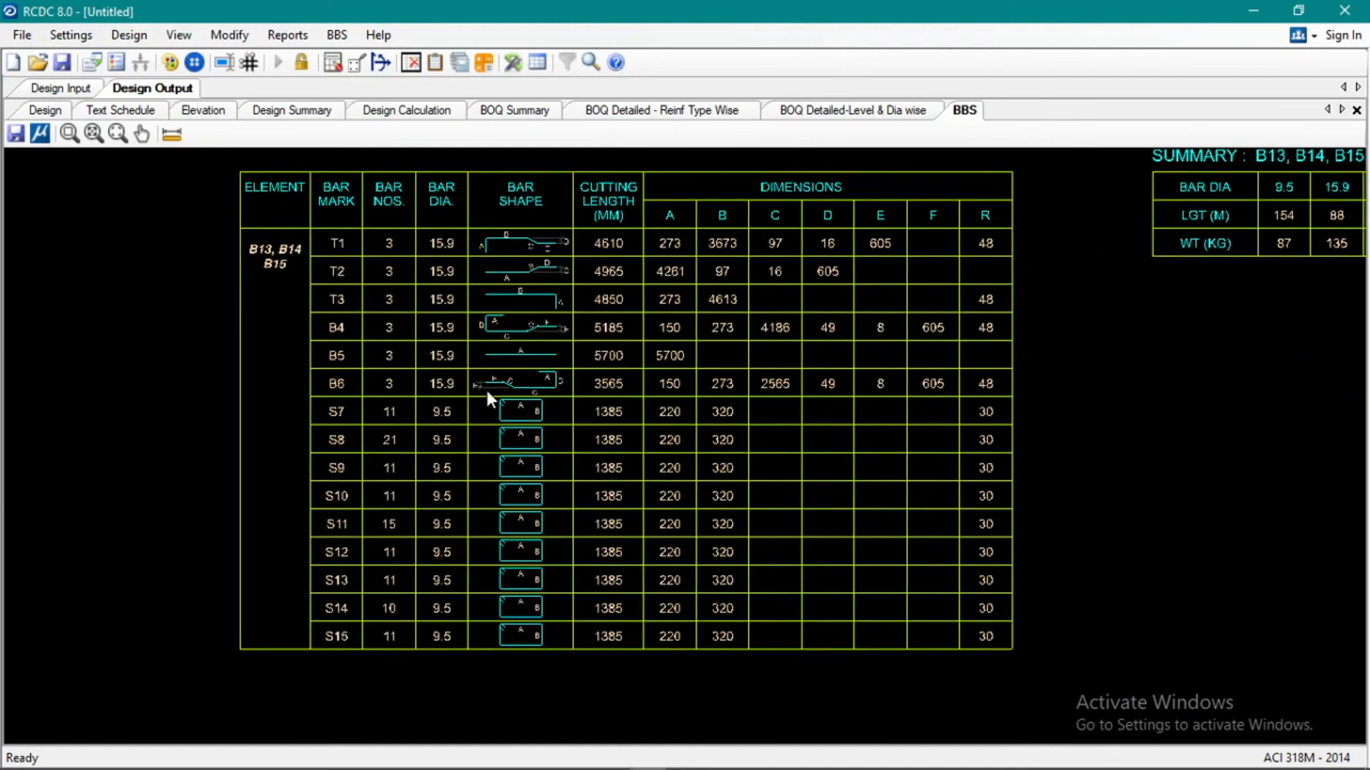
{"action": "scroll", "coordinate": [501, 385], "scroll_direction": "down", "scroll_amount": 1}
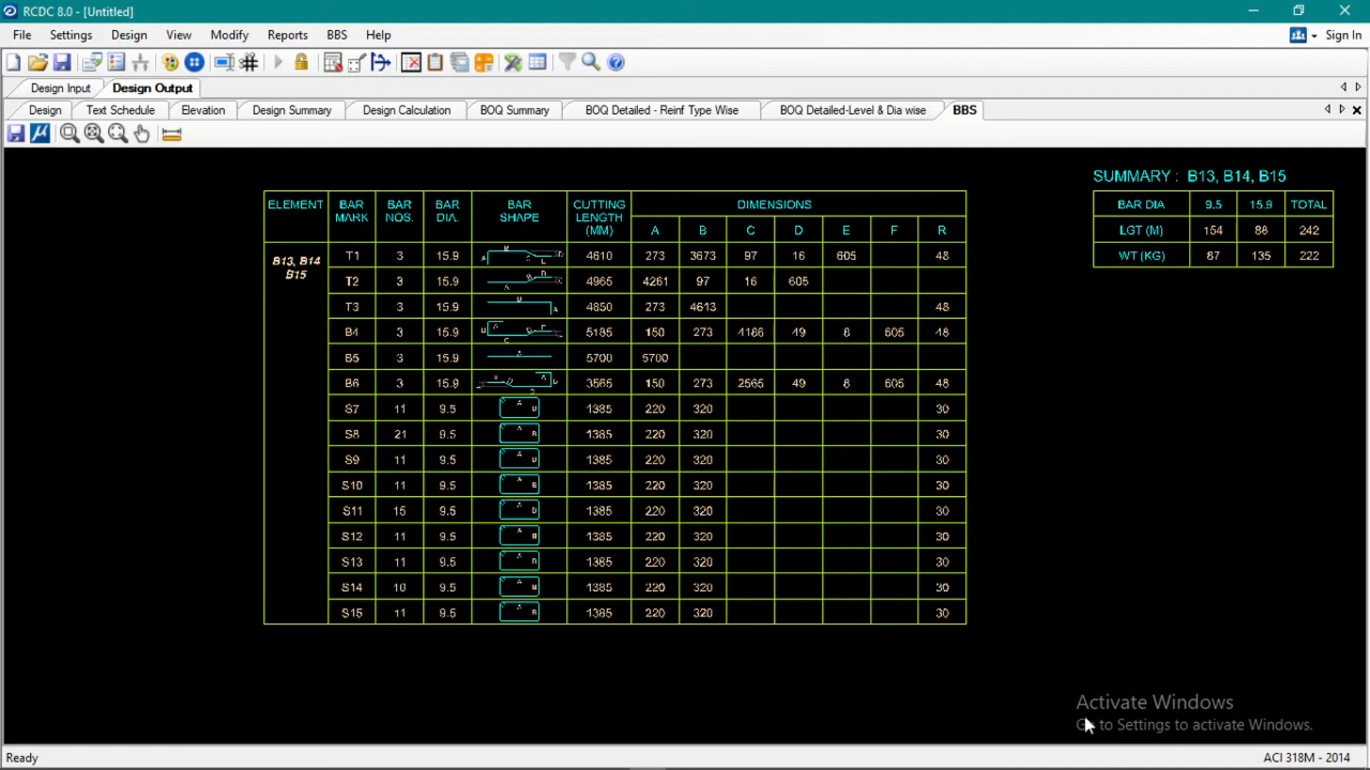
{"action": "scroll", "coordinate": [981, 632], "scroll_direction": "down", "scroll_amount": 1}
{"action": "scroll", "coordinate": [928, 568], "scroll_direction": "down", "scroll_amount": 2}
{"action": "scroll", "coordinate": [819, 562], "scroll_direction": "up", "scroll_amount": 2}
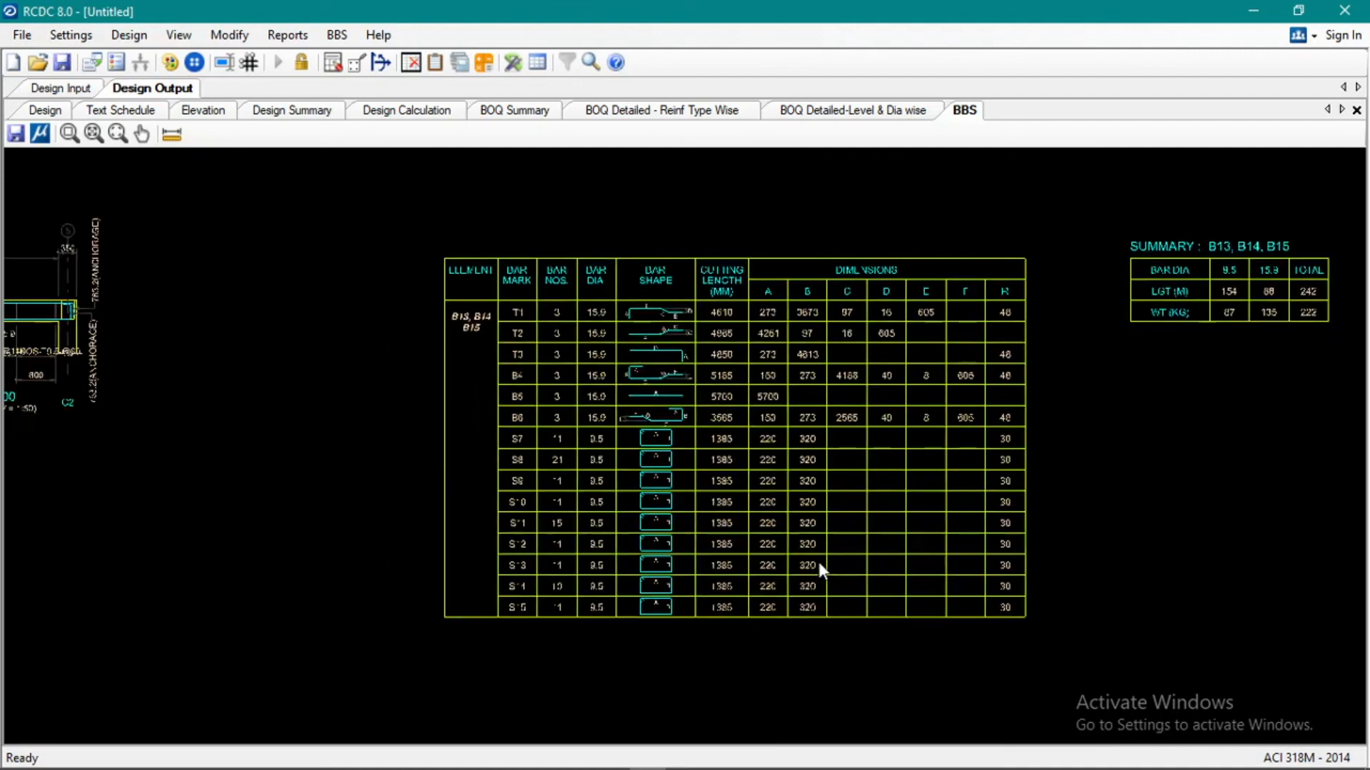
{"action": "scroll", "coordinate": [819, 562], "scroll_direction": "up", "scroll_amount": 1}
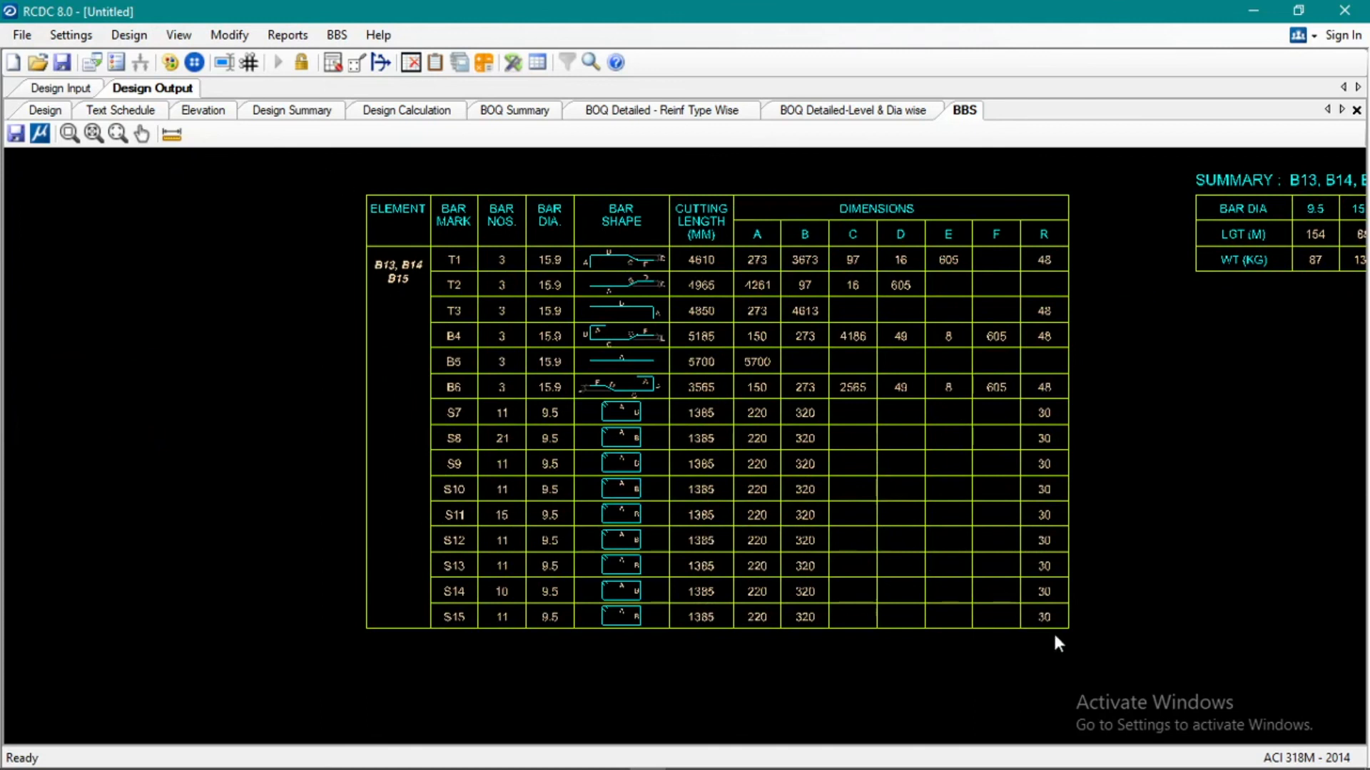
{"action": "scroll", "coordinate": [816, 422], "scroll_direction": "down", "scroll_amount": 2}
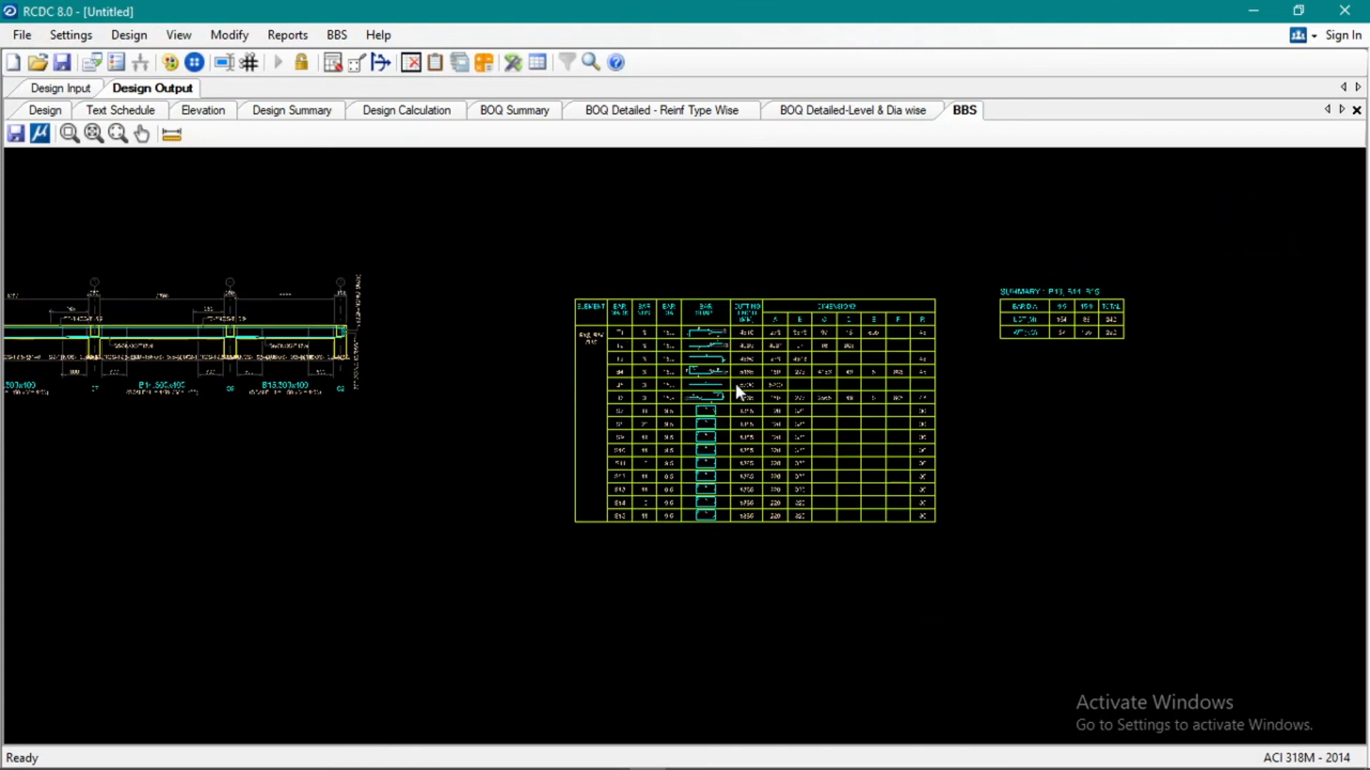
{"action": "scroll", "coordinate": [735, 383], "scroll_direction": "down", "scroll_amount": 1}
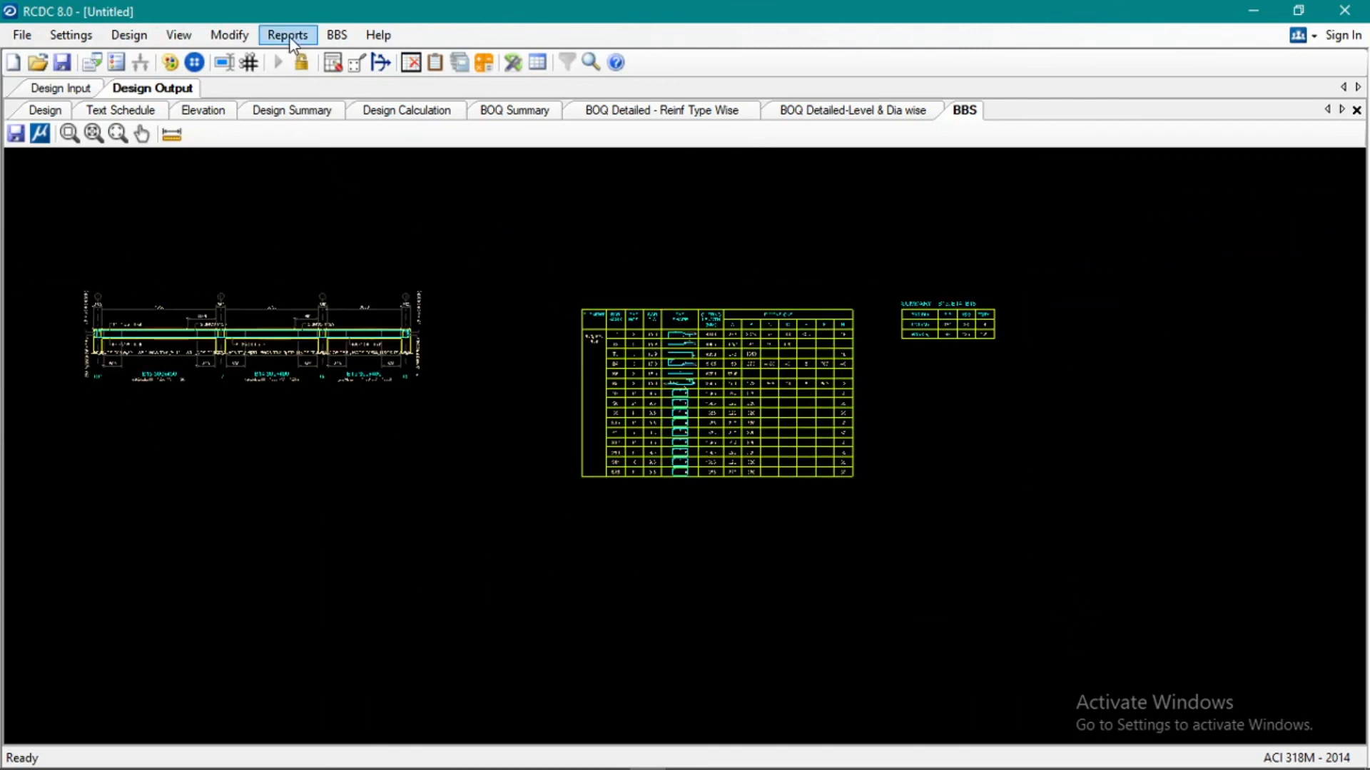
{"action": "left_click", "coordinate": [242, 36]}
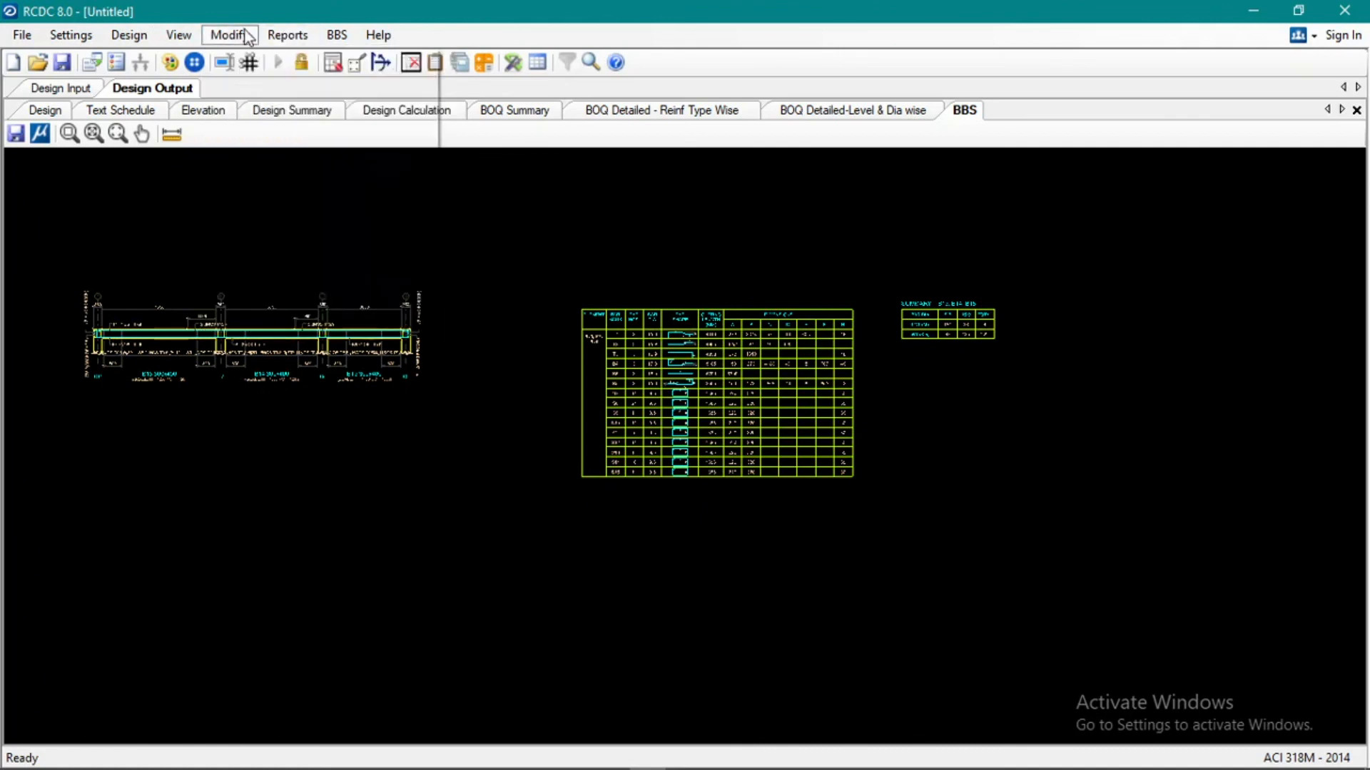
{"action": "left_click", "coordinate": [22, 35]}
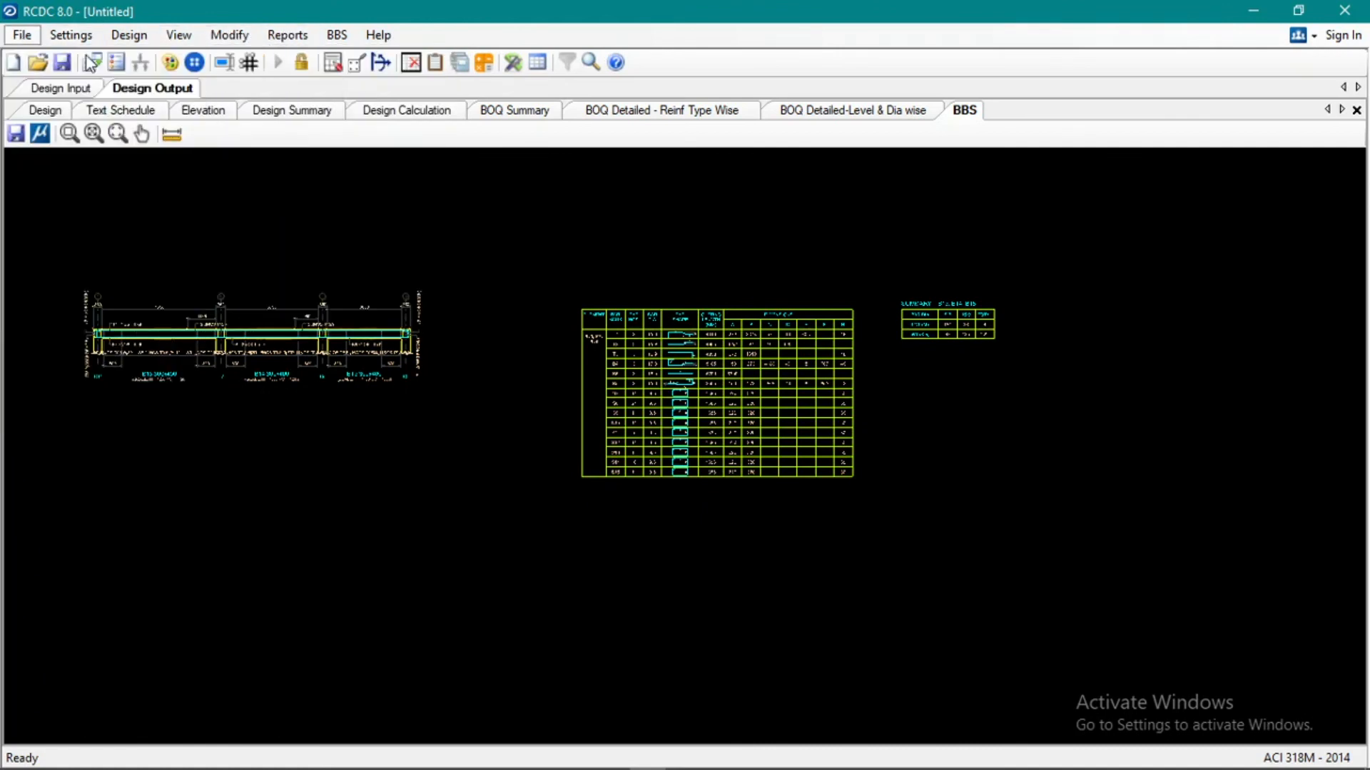
{"action": "scroll", "coordinate": [841, 460], "scroll_direction": "down", "scroll_amount": 3}
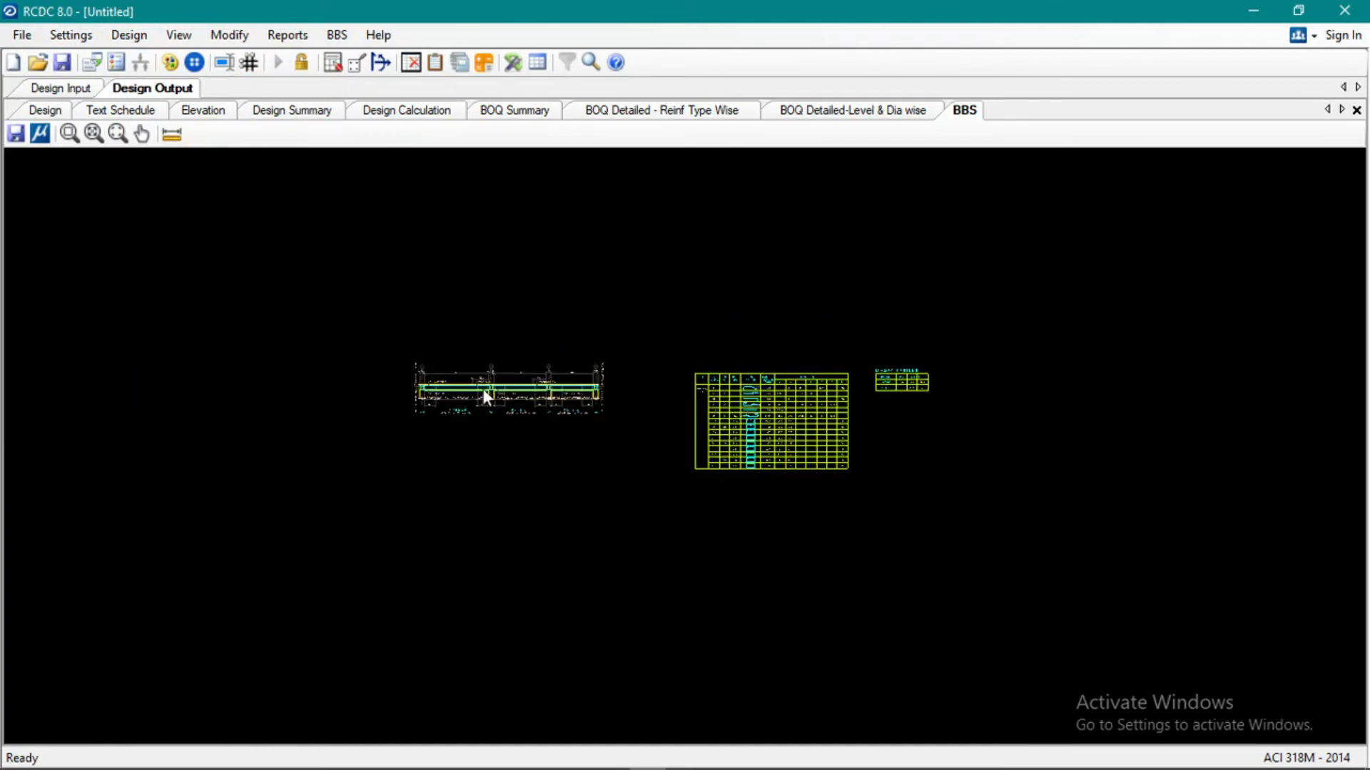
{"action": "scroll", "coordinate": [428, 379], "scroll_direction": "up", "scroll_amount": 4}
{"action": "scroll", "coordinate": [849, 476], "scroll_direction": "up", "scroll_amount": 2}
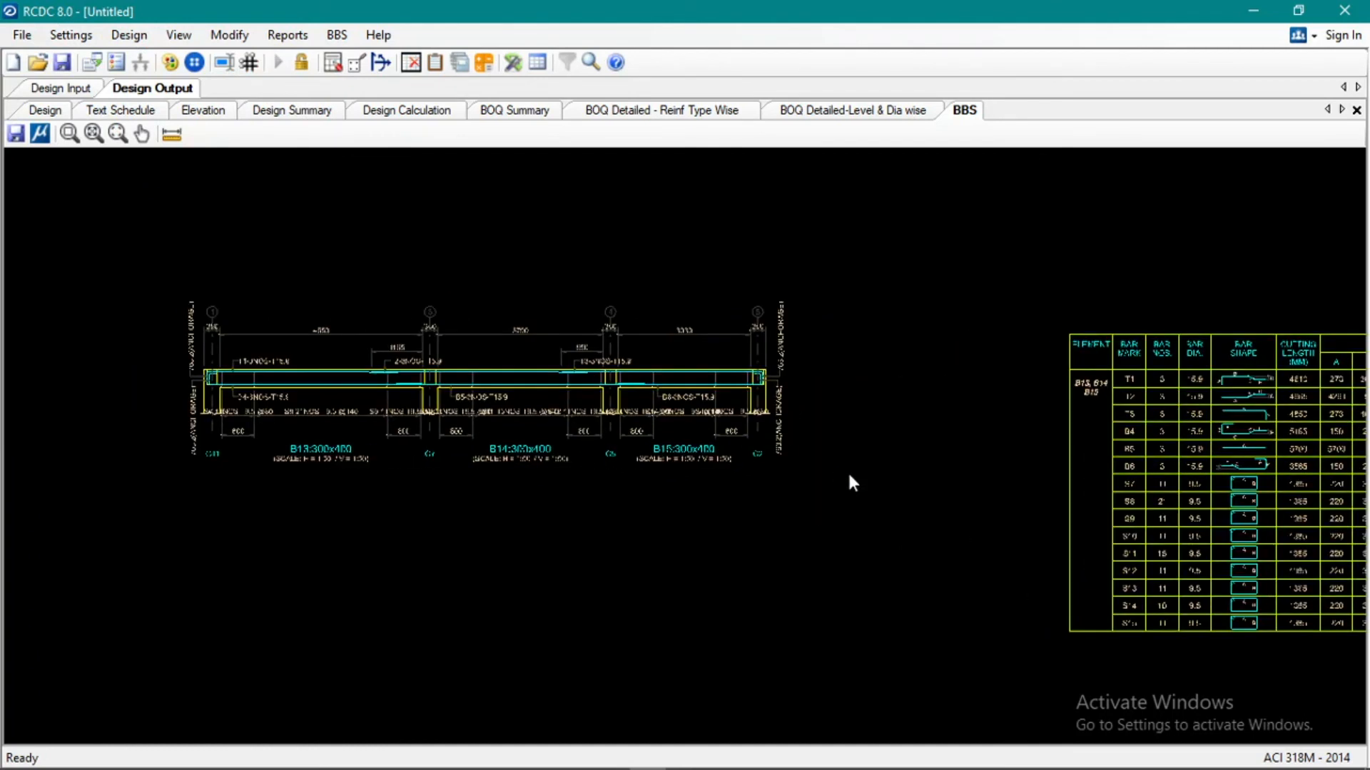
{"action": "scroll", "coordinate": [485, 321], "scroll_direction": "down", "scroll_amount": 3}
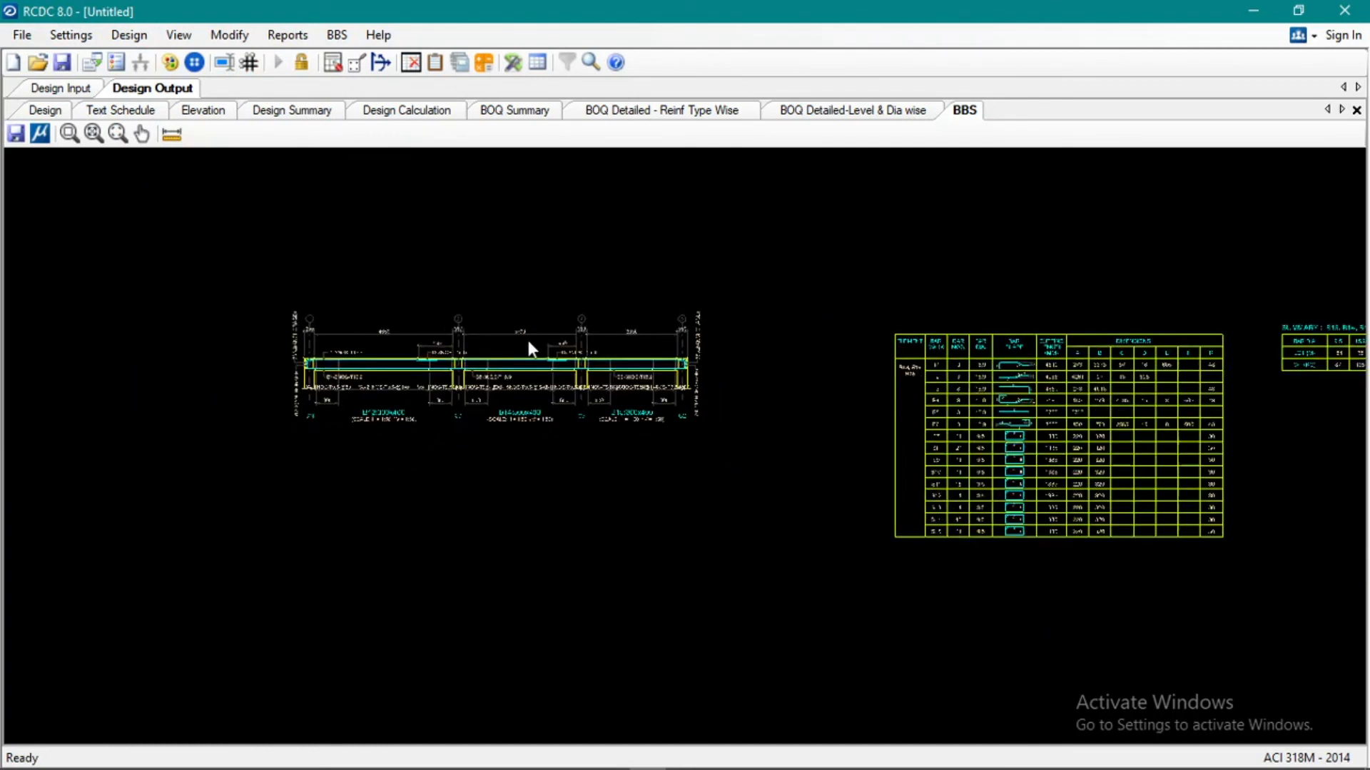
{"action": "scroll", "coordinate": [492, 324], "scroll_direction": "up", "scroll_amount": 3}
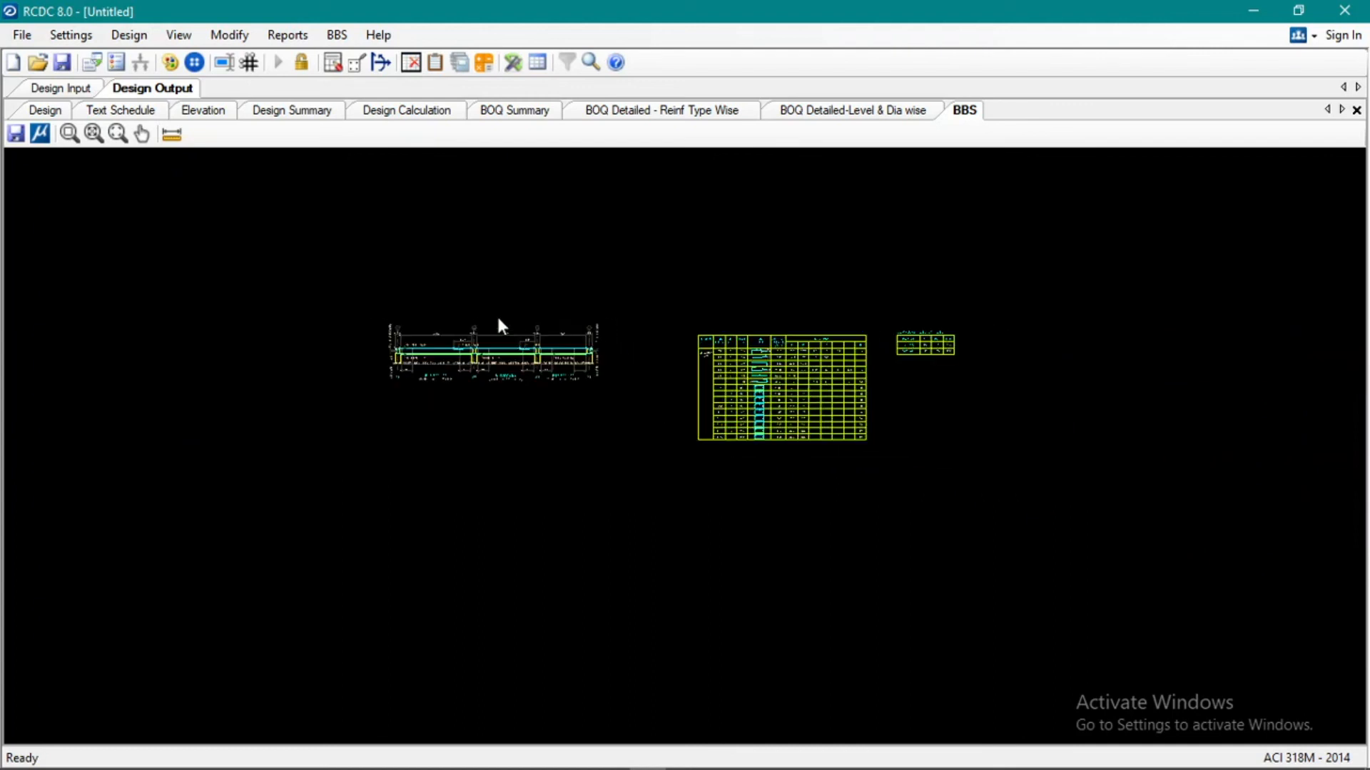
{"action": "scroll", "coordinate": [498, 321], "scroll_direction": "up", "scroll_amount": 2}
{"action": "scroll", "coordinate": [532, 349], "scroll_direction": "down", "scroll_amount": 3}
{"action": "scroll", "coordinate": [489, 421], "scroll_direction": "up", "scroll_amount": 4}
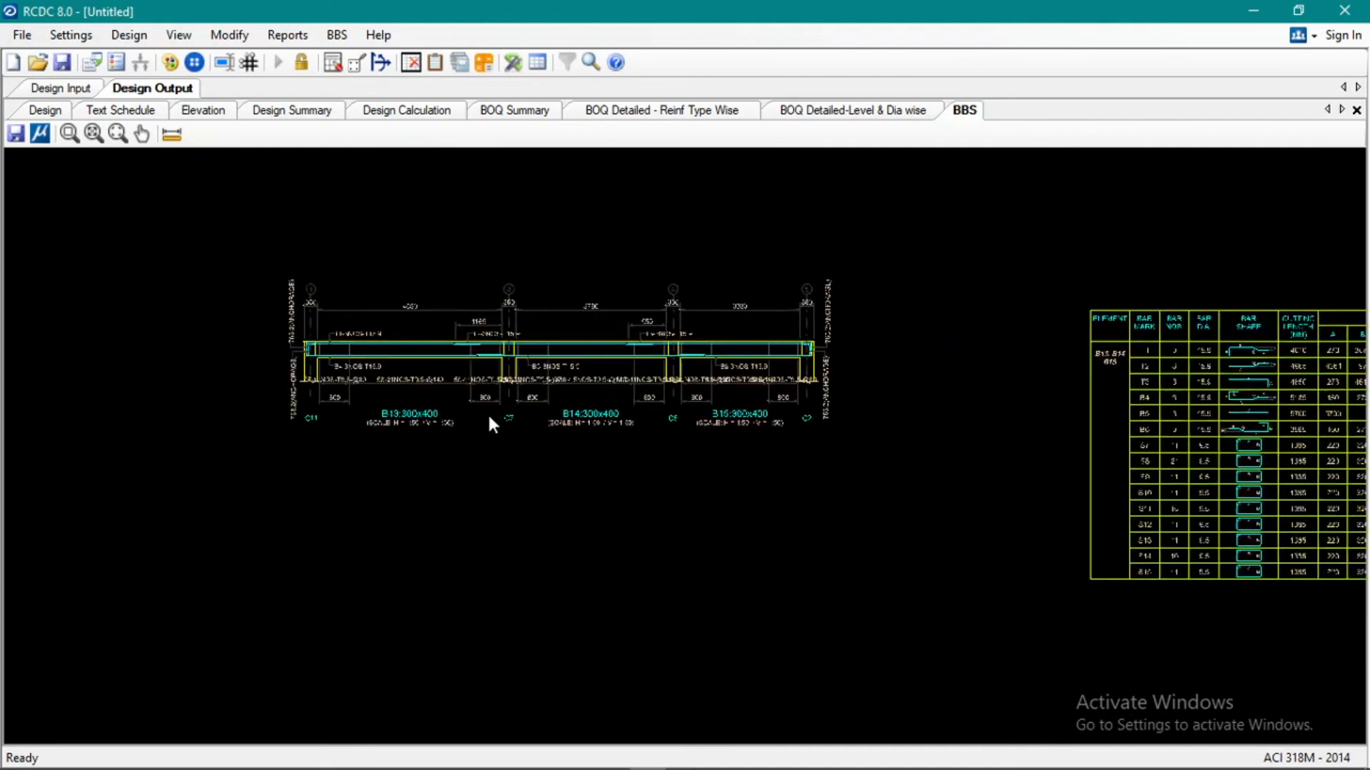
{"action": "scroll", "coordinate": [503, 500], "scroll_direction": "down", "scroll_amount": 2}
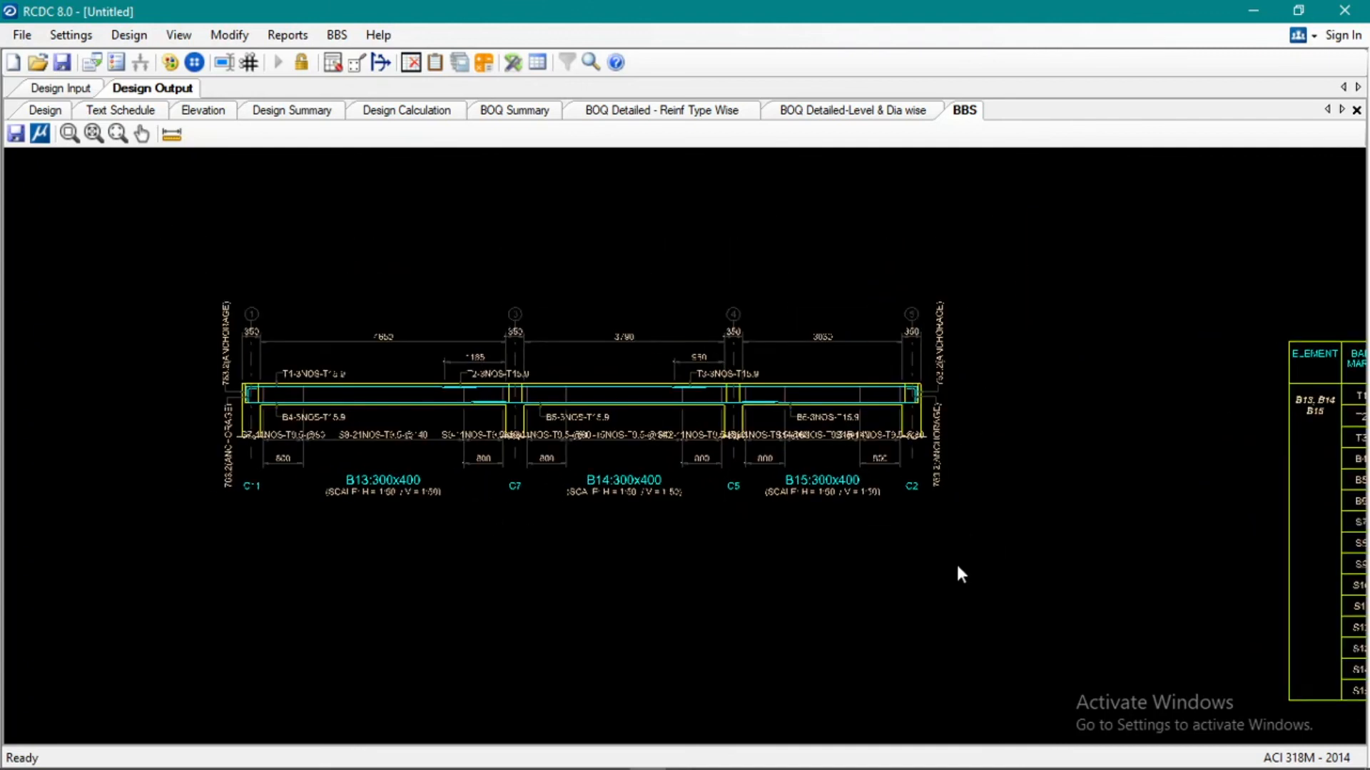
{"action": "left_click", "coordinate": [832, 755]}
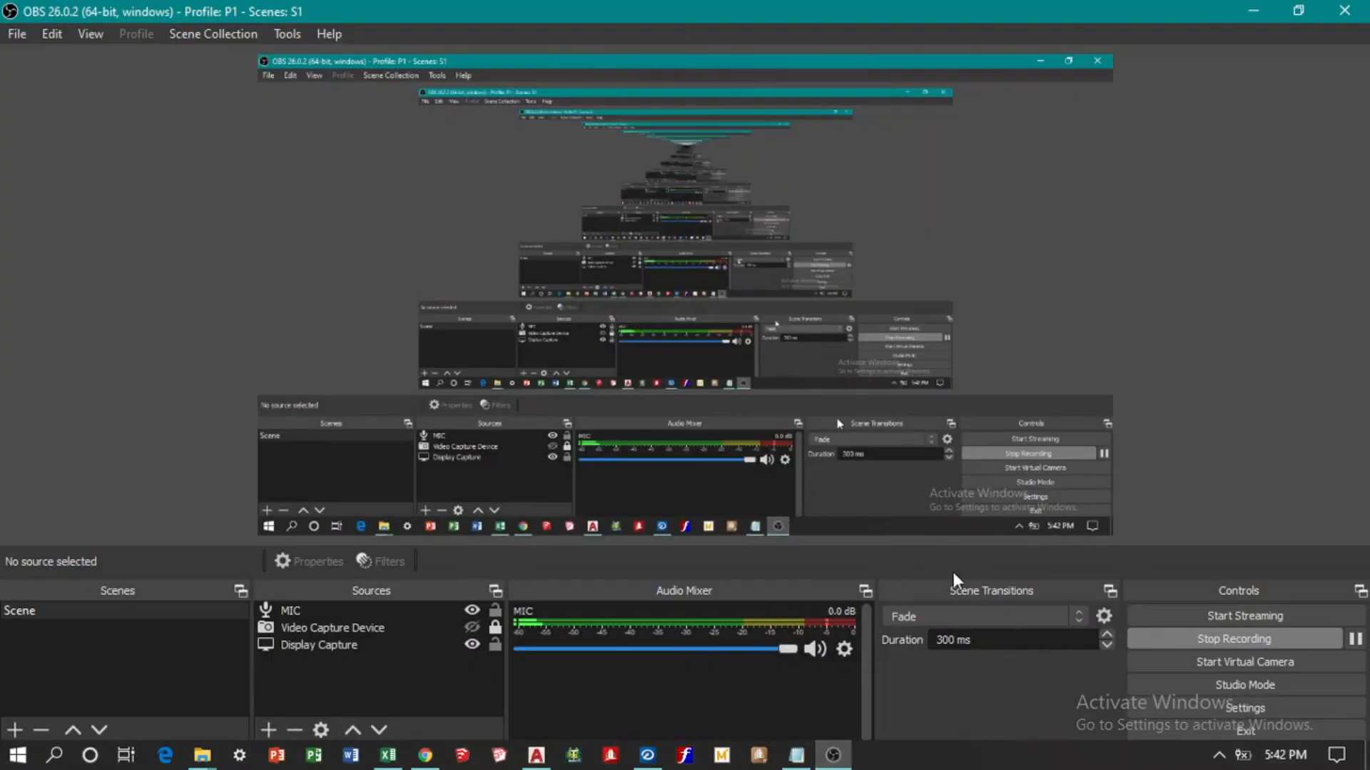